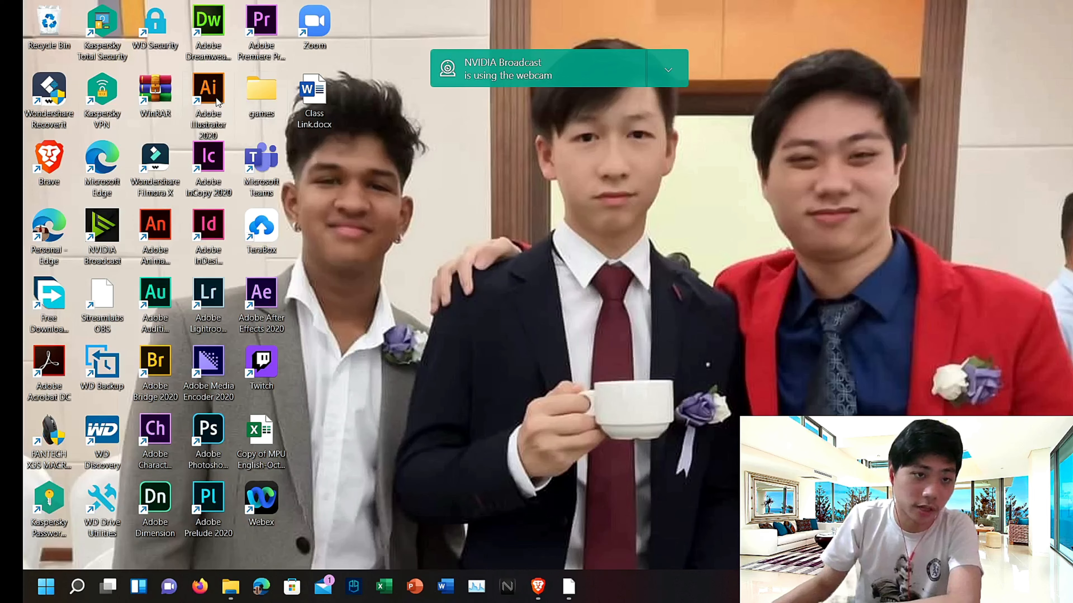
# Step: Launch Adobe Illustrator from the desktop
pyautogui.doubleClick(218, 101)
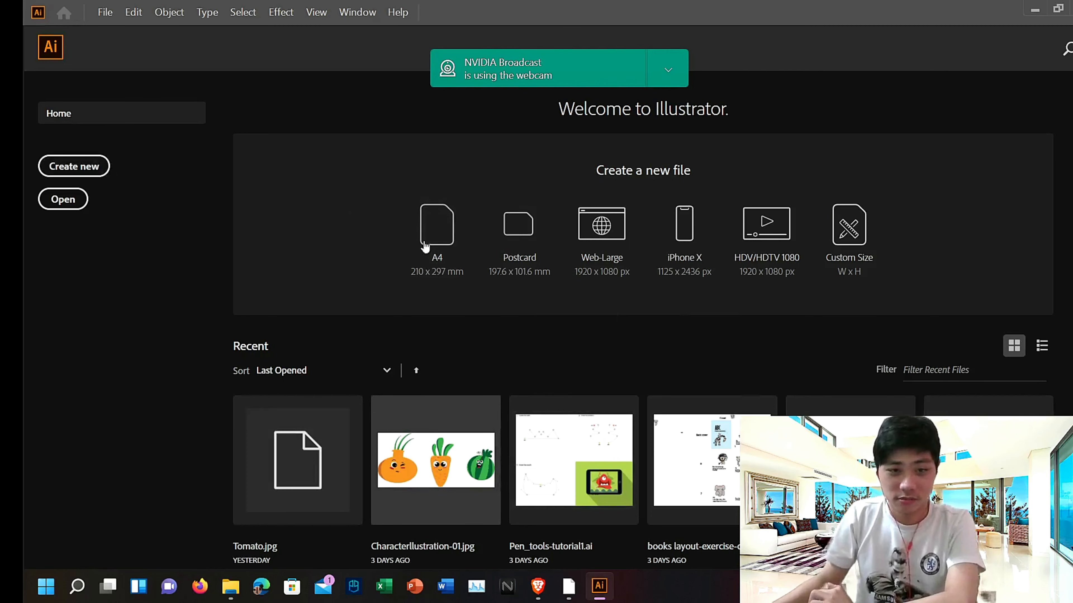
pyautogui.click(439, 249)
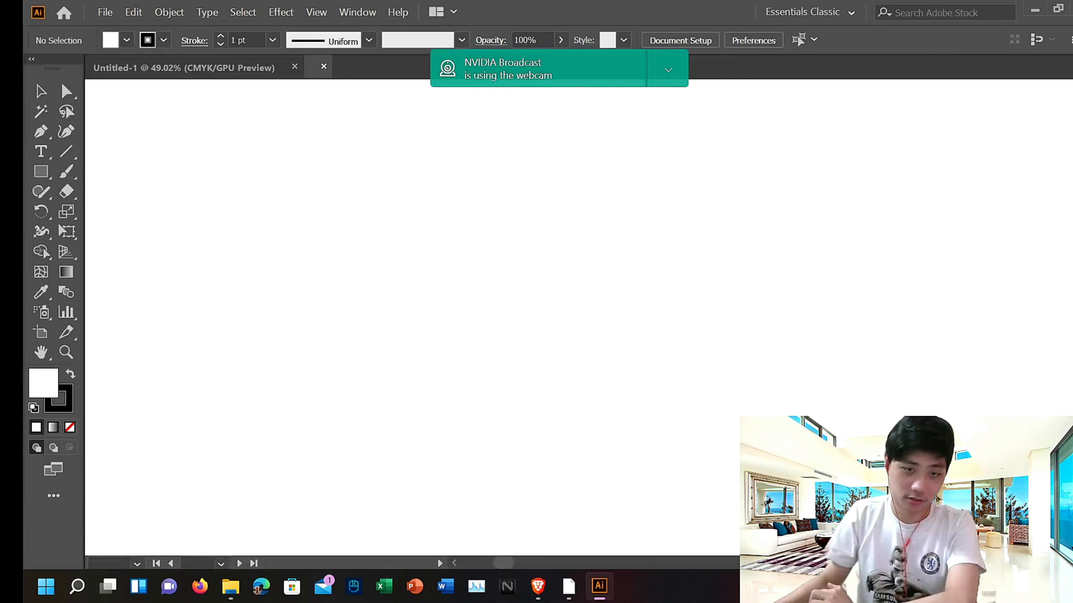
pyautogui.scroll(3, 620, 432)
pyautogui.scroll(-5, 635, 437)
pyautogui.scroll(2, 678, 443)
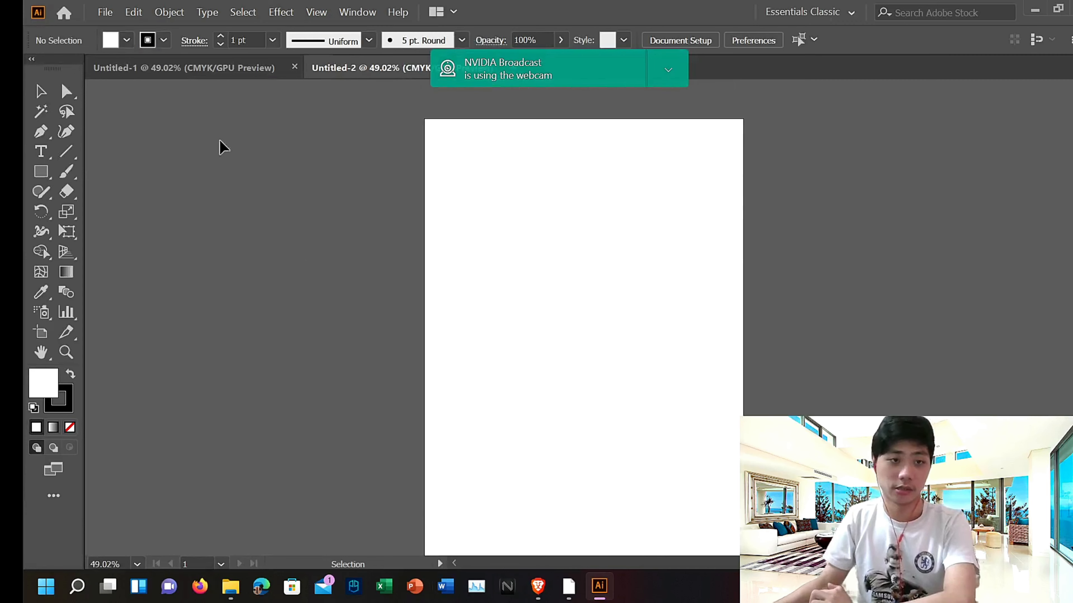
pyautogui.click(294, 69)
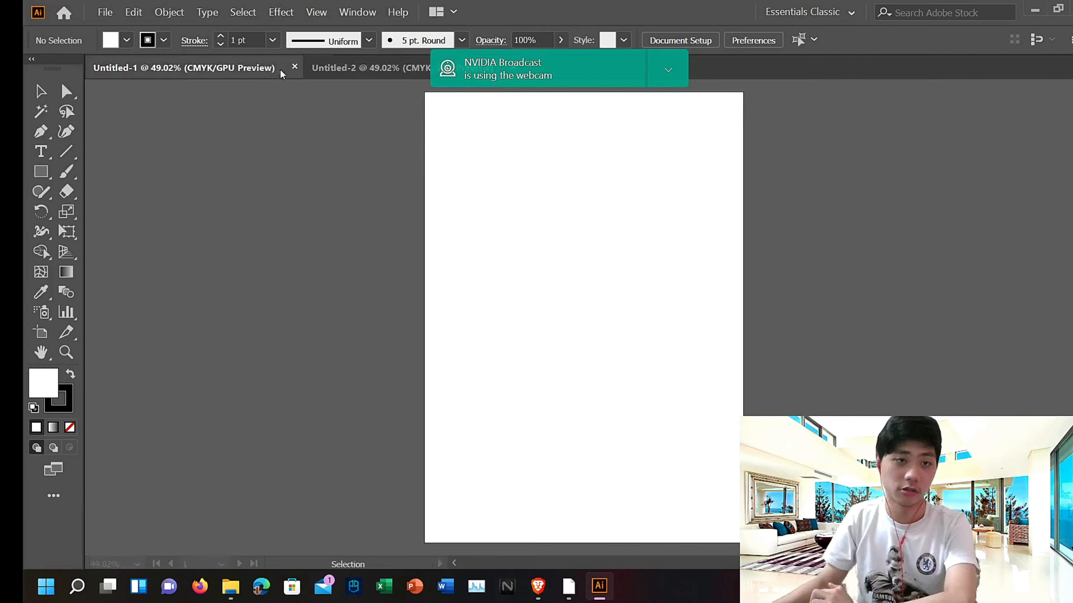
pyautogui.click(295, 68)
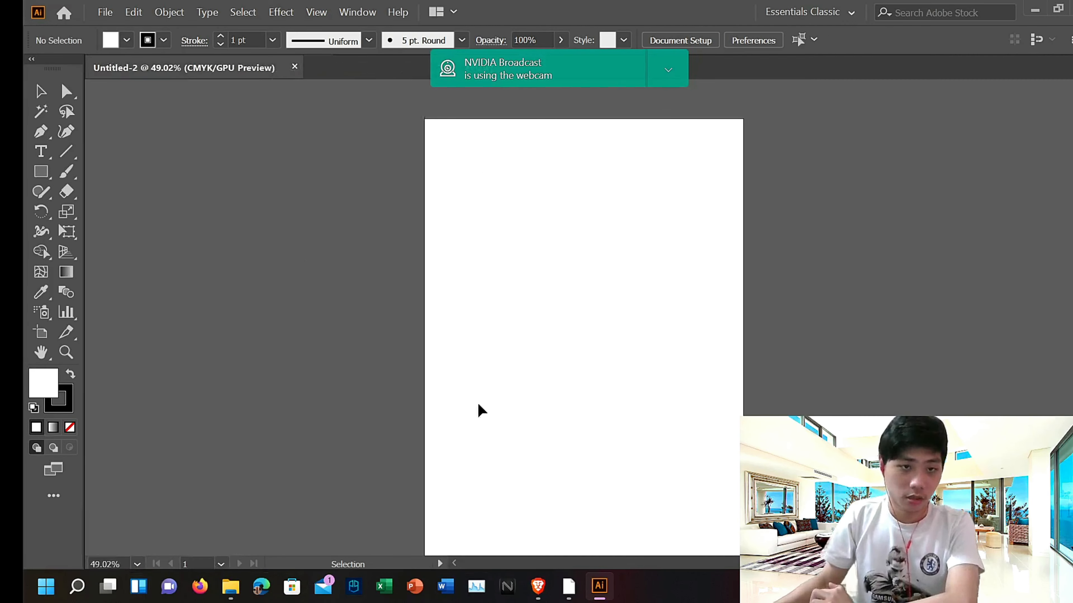
pyautogui.click(294, 67)
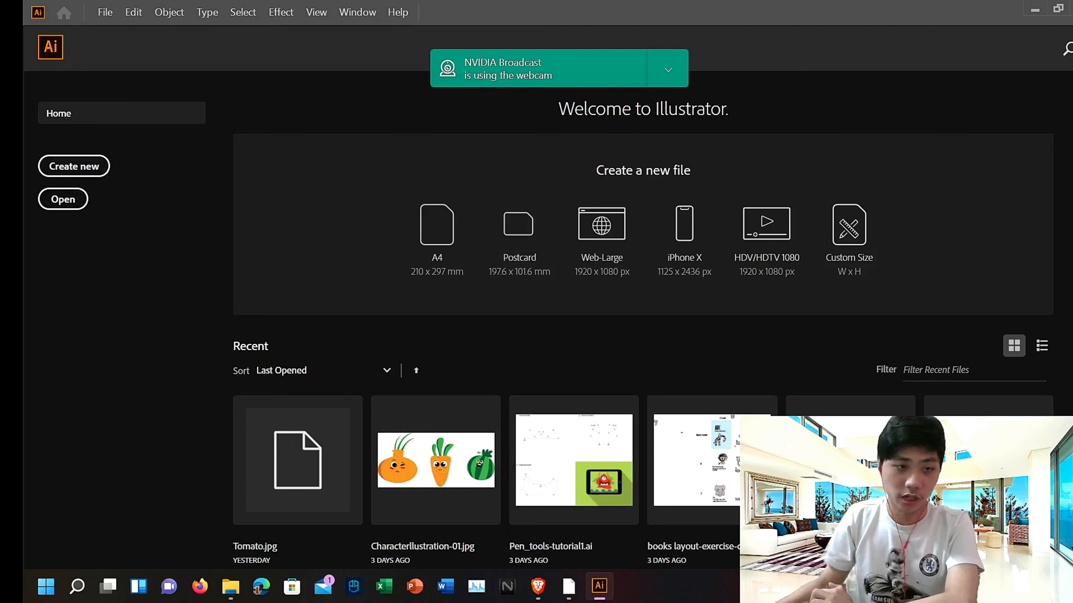
# Step: Open the New Document dialog and toggle the page orientation between landscape and portrait
pyautogui.click(74, 166)
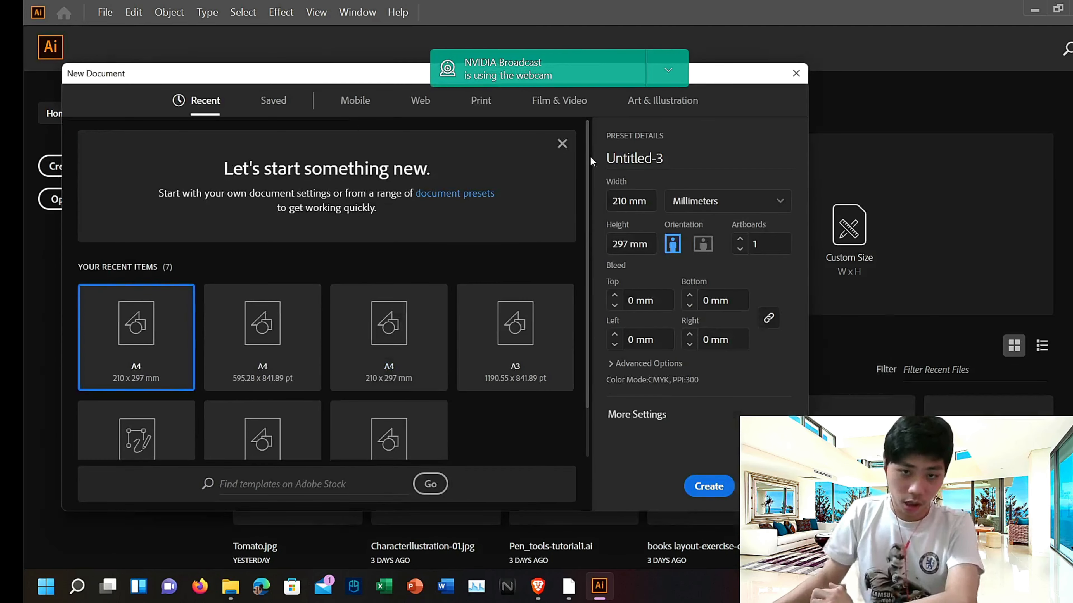
pyautogui.scroll(-2, 347, 418)
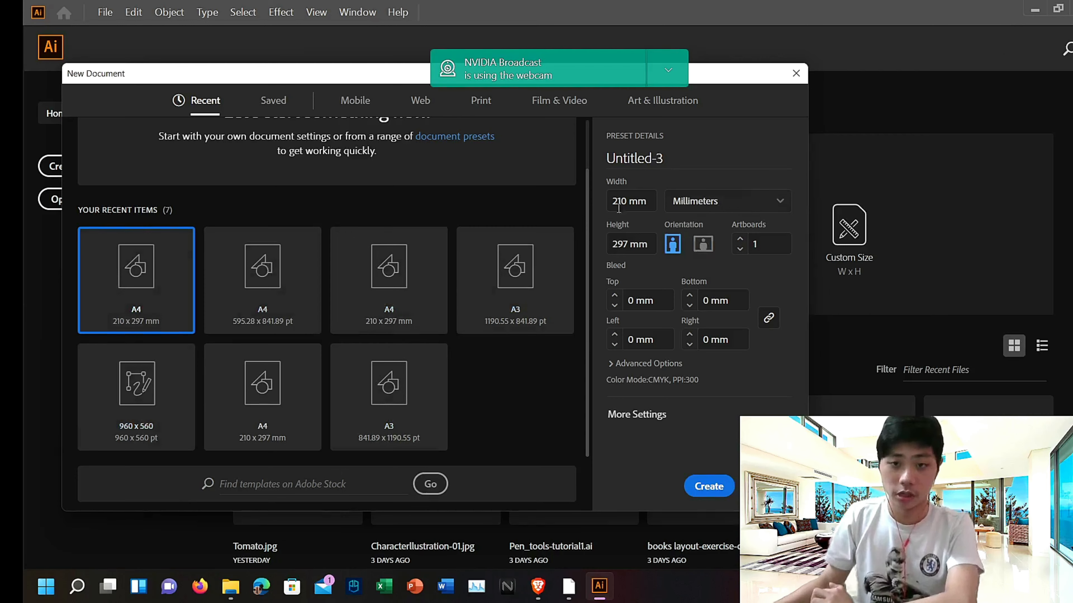
pyautogui.click(701, 247)
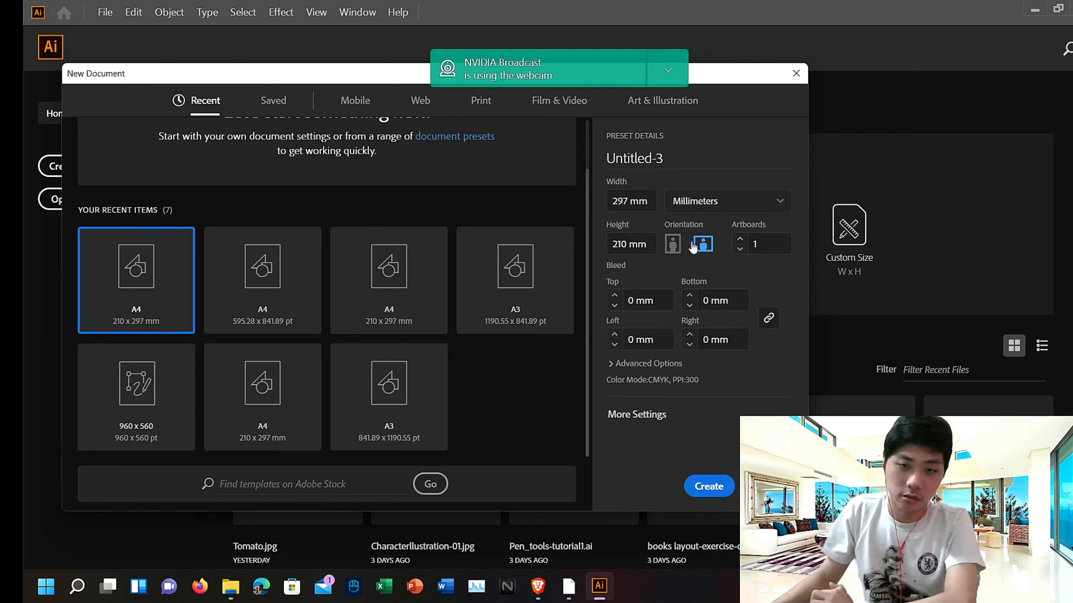
pyautogui.click(674, 246)
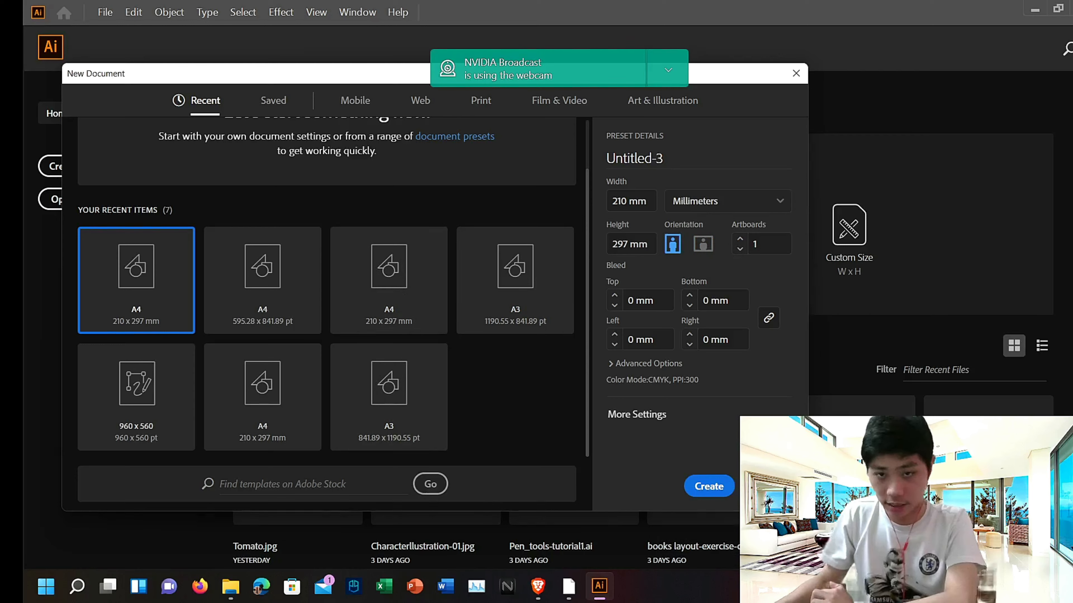
pyautogui.click(702, 245)
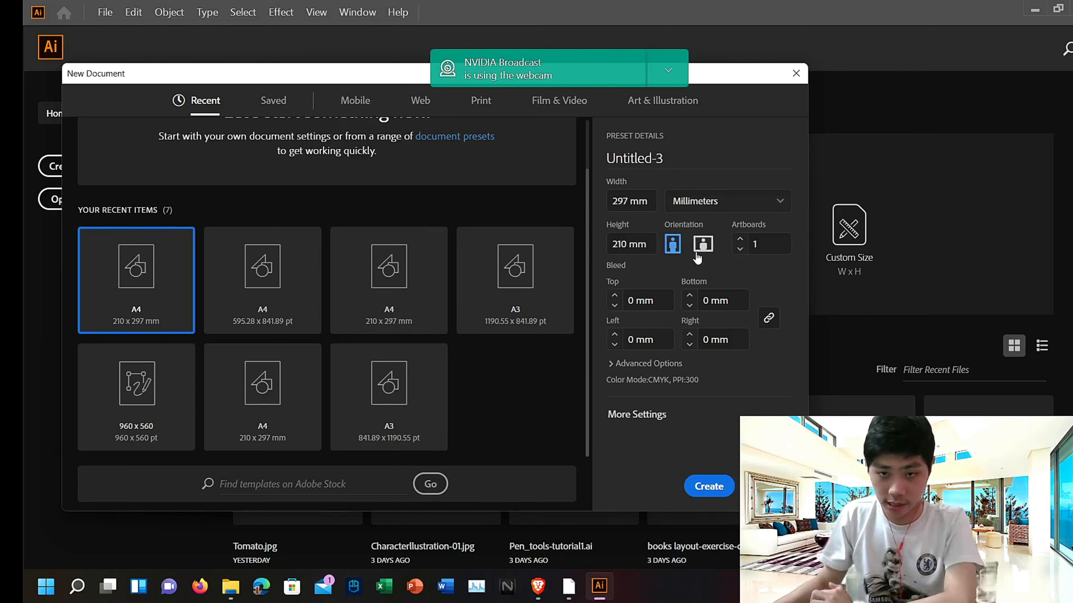
pyautogui.click(637, 414)
pyautogui.click(718, 468)
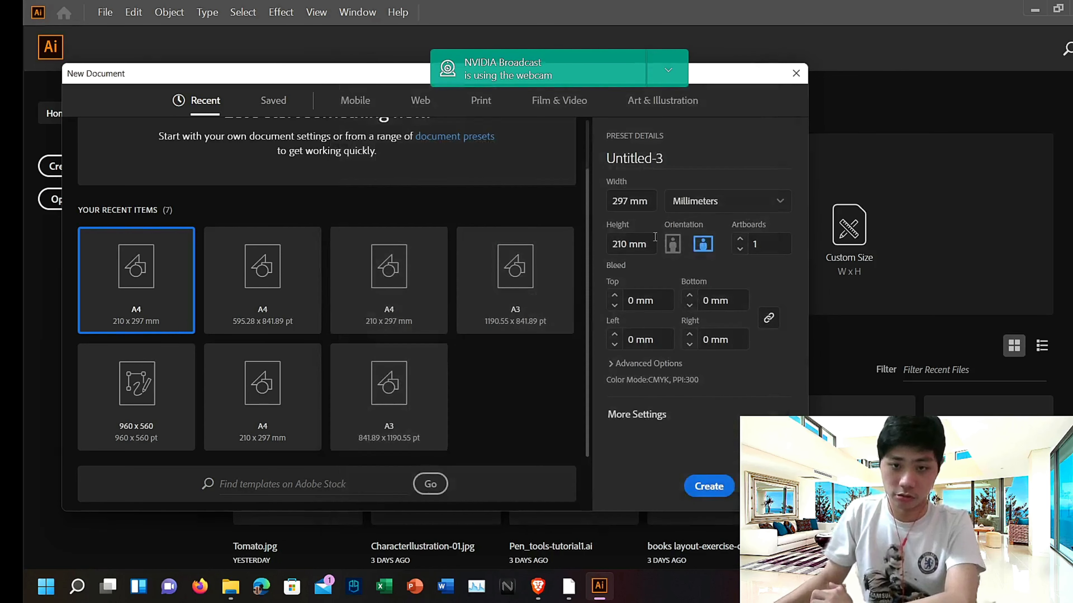
pyautogui.click(671, 243)
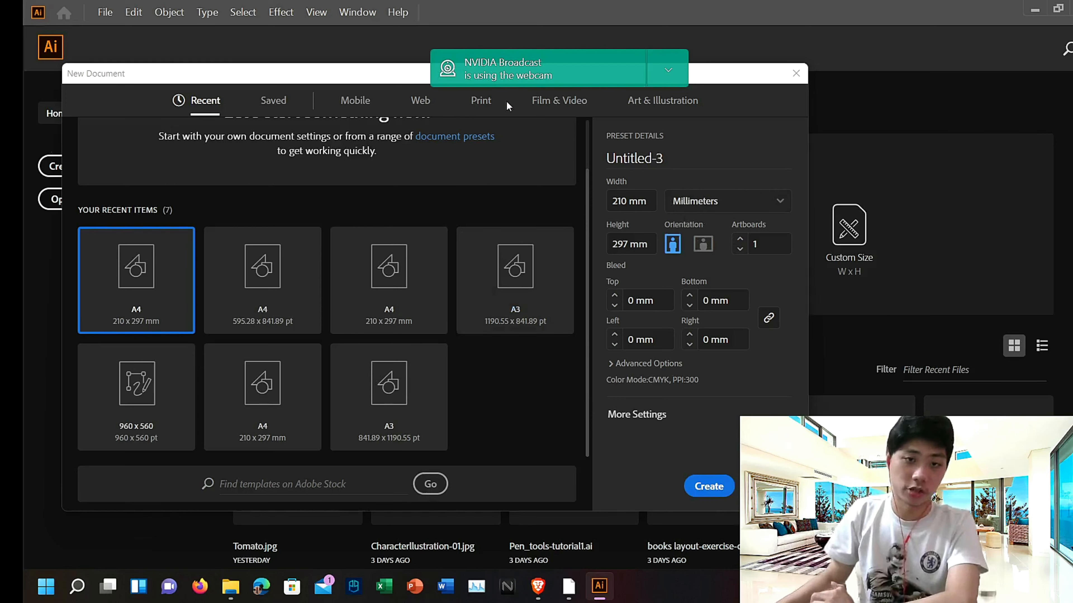
# Step: Choose the A4 preset from the Print document presets
pyautogui.click(485, 108)
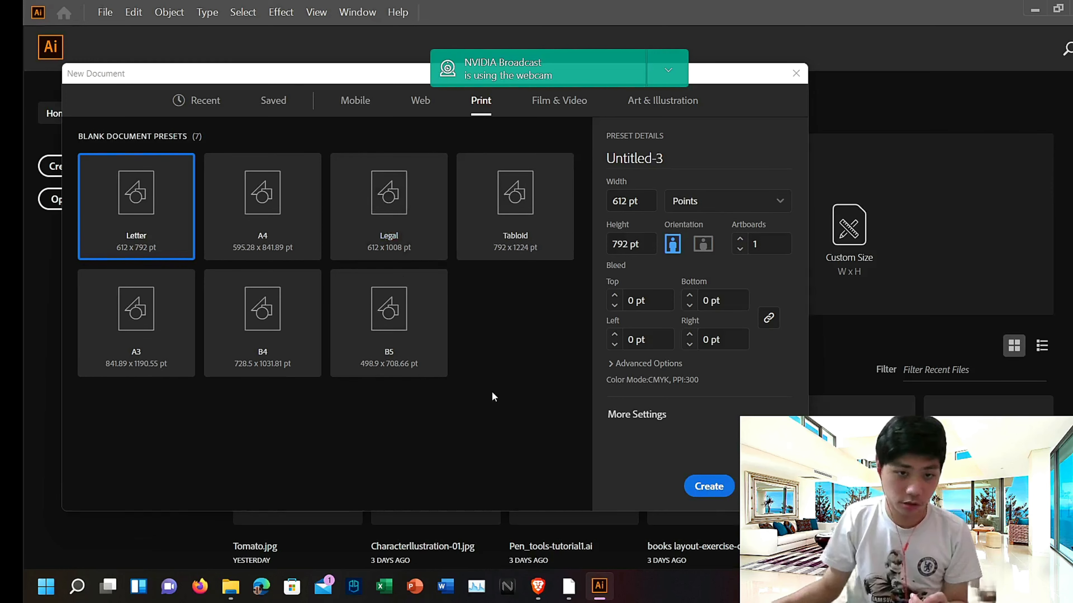
pyautogui.click(233, 239)
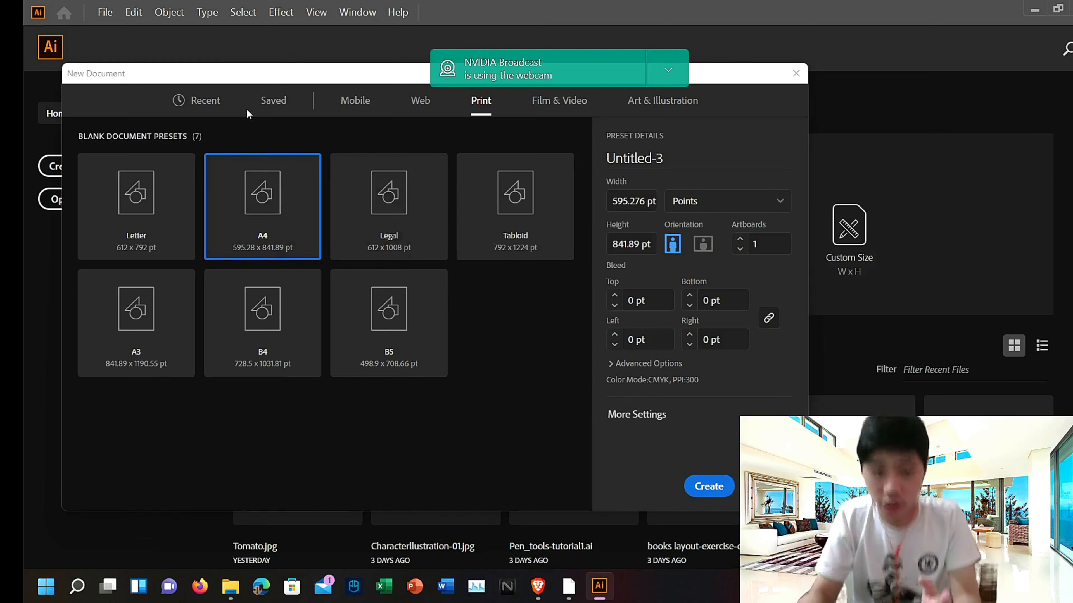
pyautogui.click(139, 307)
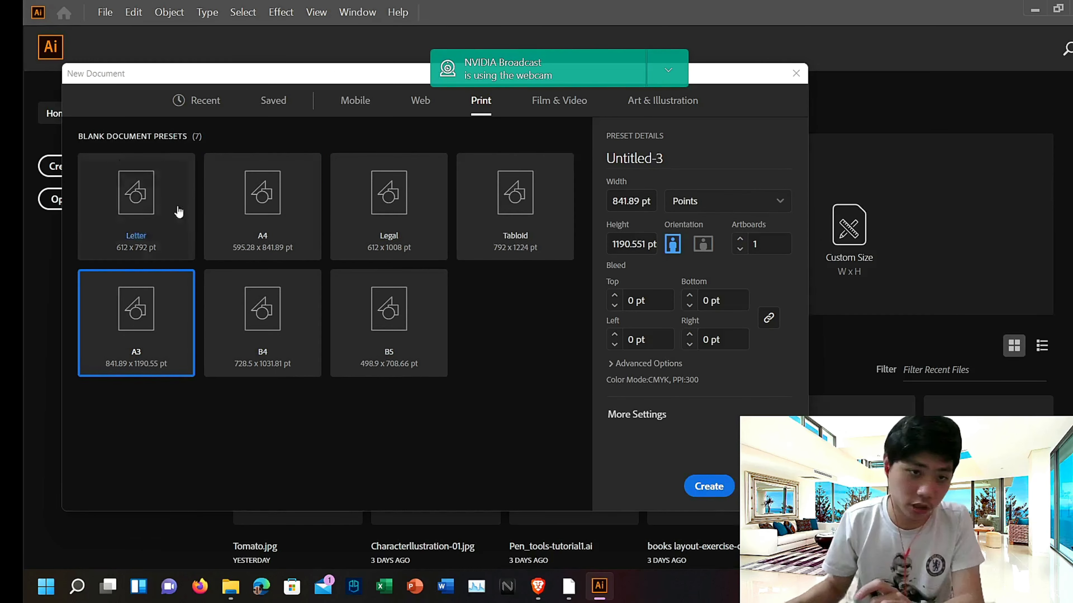
pyautogui.click(264, 209)
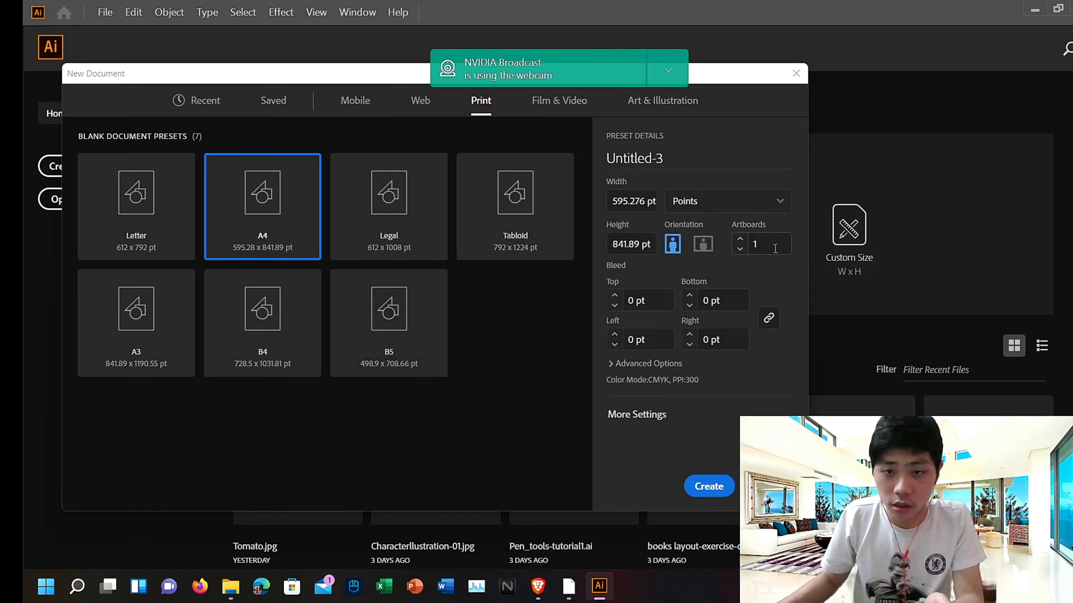
# Step: Set the number of artboards to 10 and expand the advanced options
pyautogui.click(765, 247)
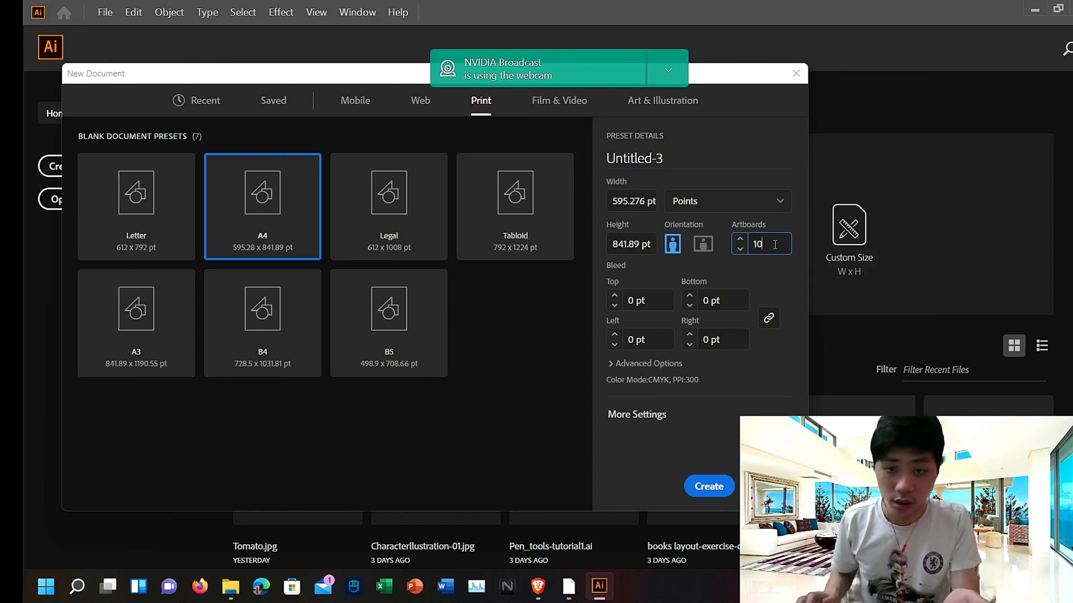
pyautogui.click(617, 364)
# Step: Review the color mode, raster effects and preview mode options and create the document
pyautogui.click(743, 330)
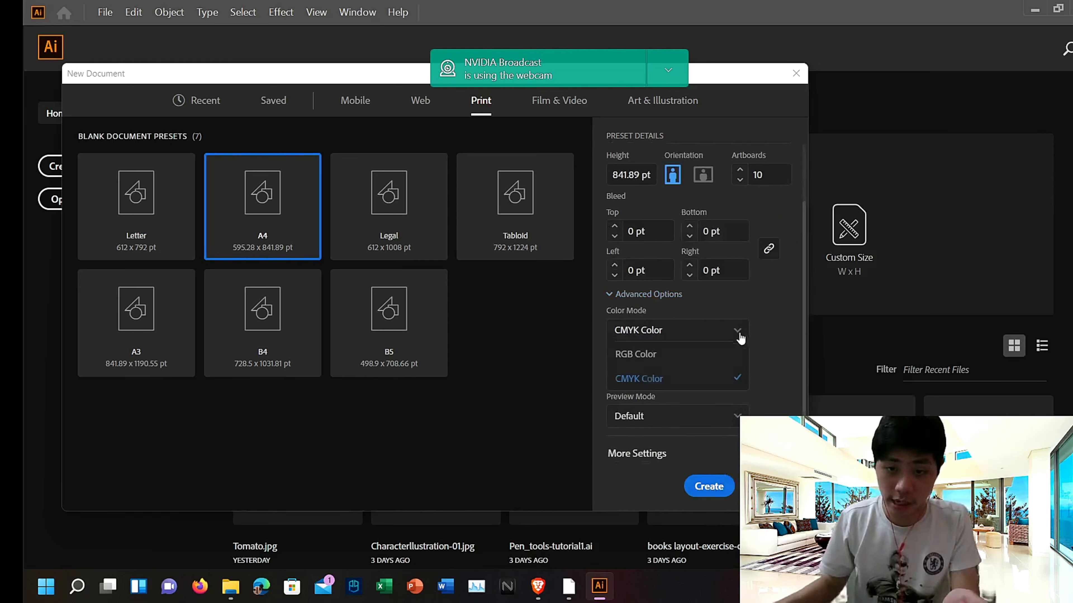
pyautogui.click(781, 312)
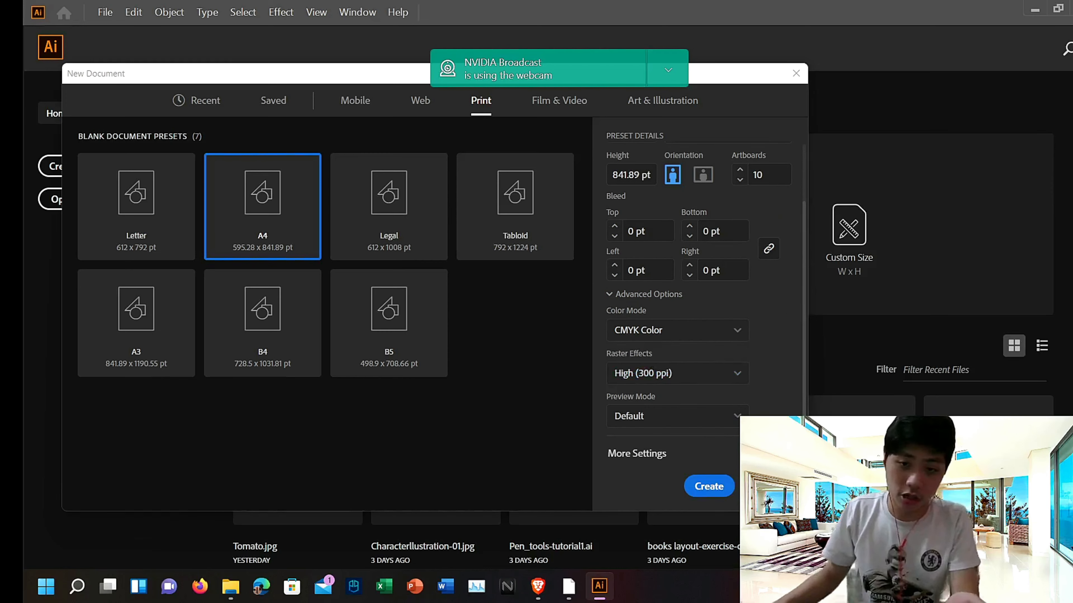
pyautogui.click(737, 375)
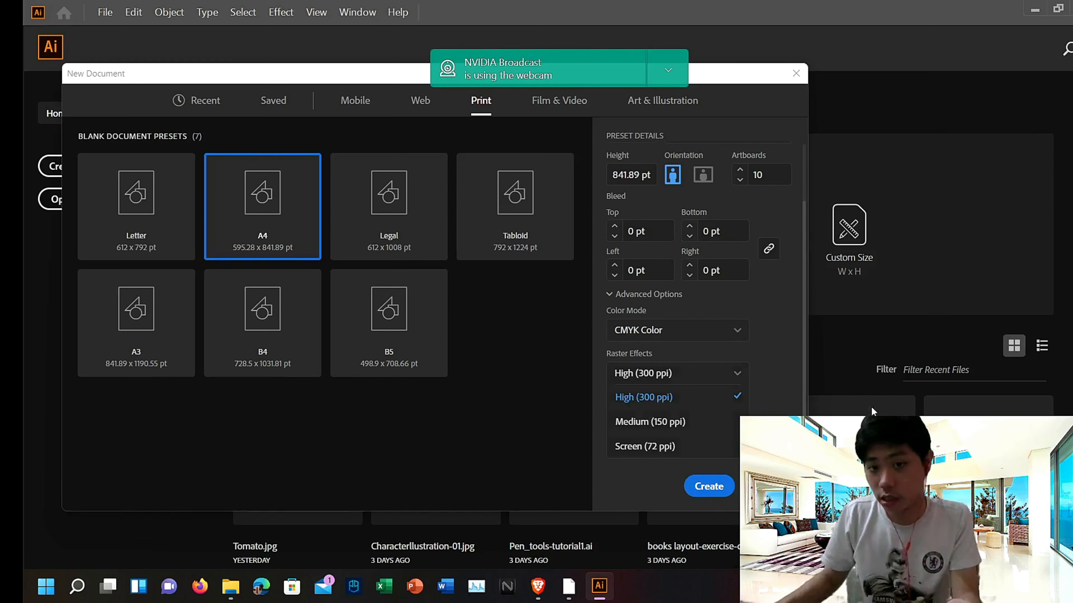
pyautogui.click(775, 333)
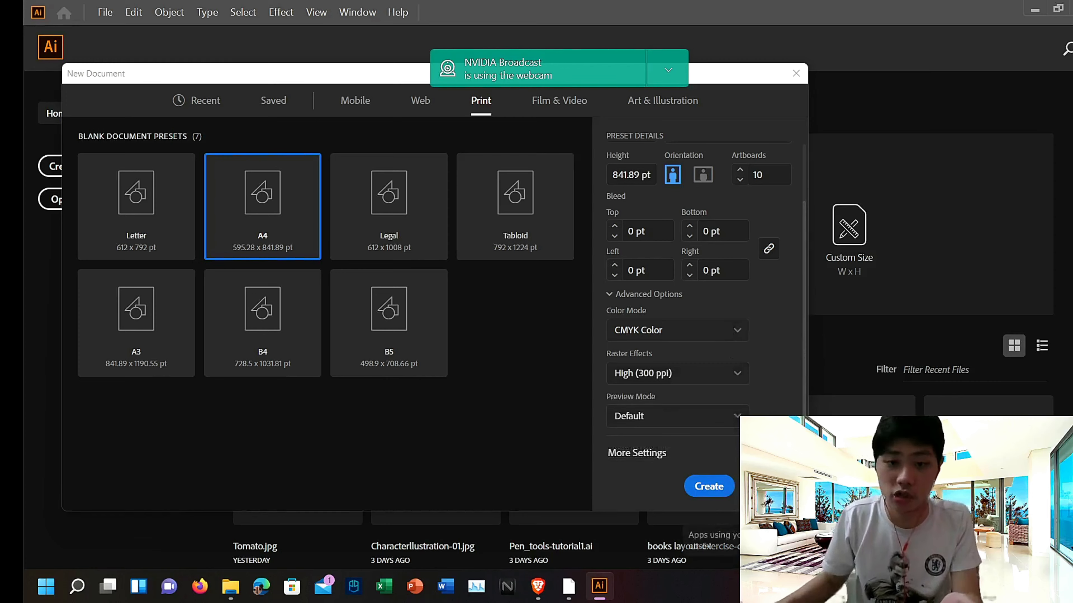
pyautogui.click(737, 417)
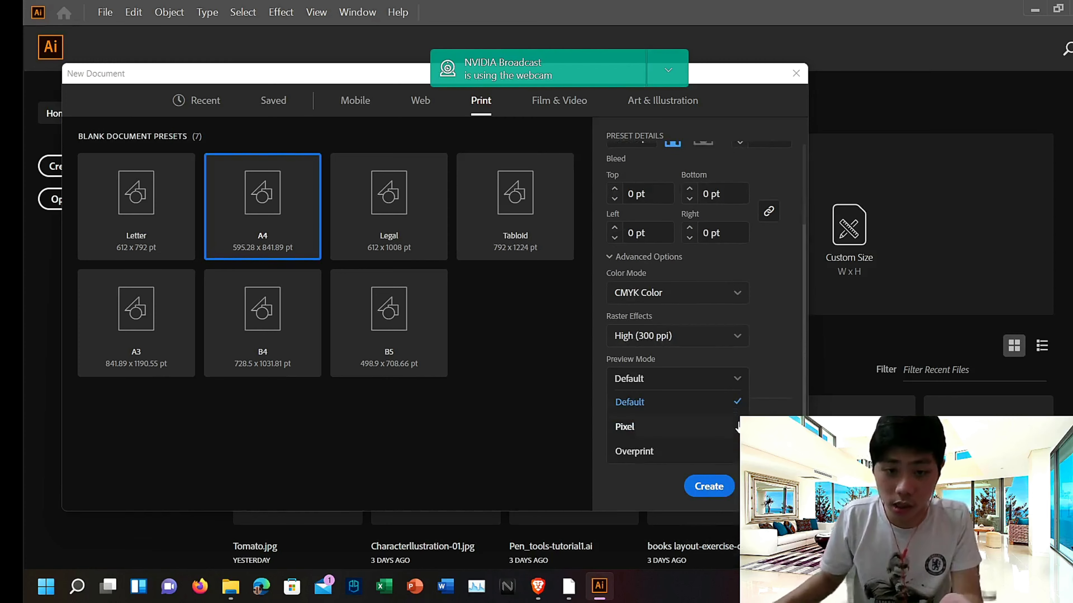
pyautogui.click(779, 388)
pyautogui.click(709, 486)
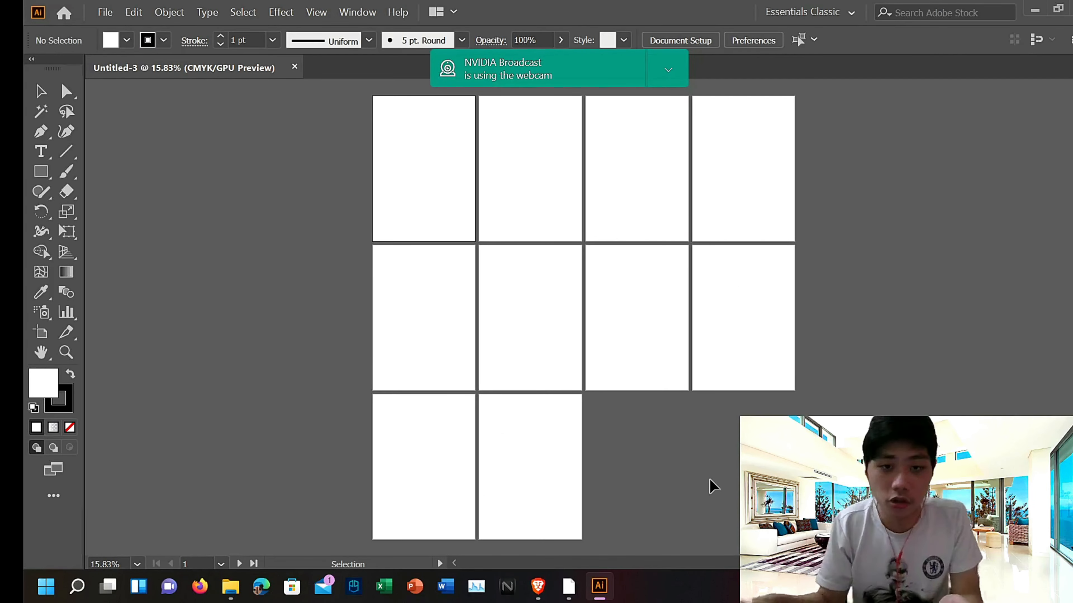
# Step: Activate several different artboards in turn across the grid
pyautogui.click(543, 186)
pyautogui.click(732, 187)
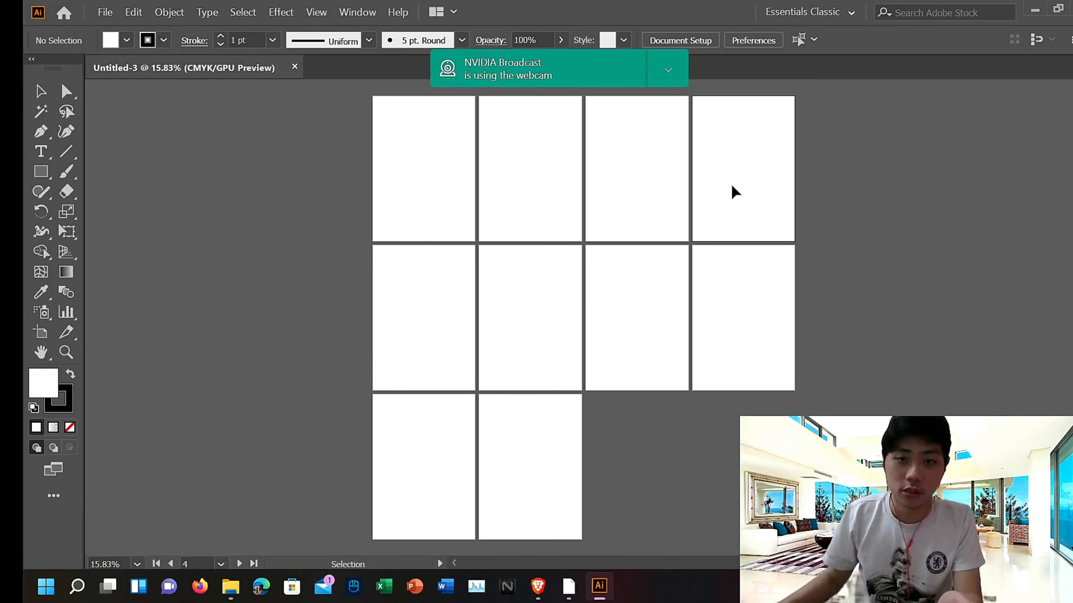
pyautogui.click(381, 366)
pyautogui.click(629, 341)
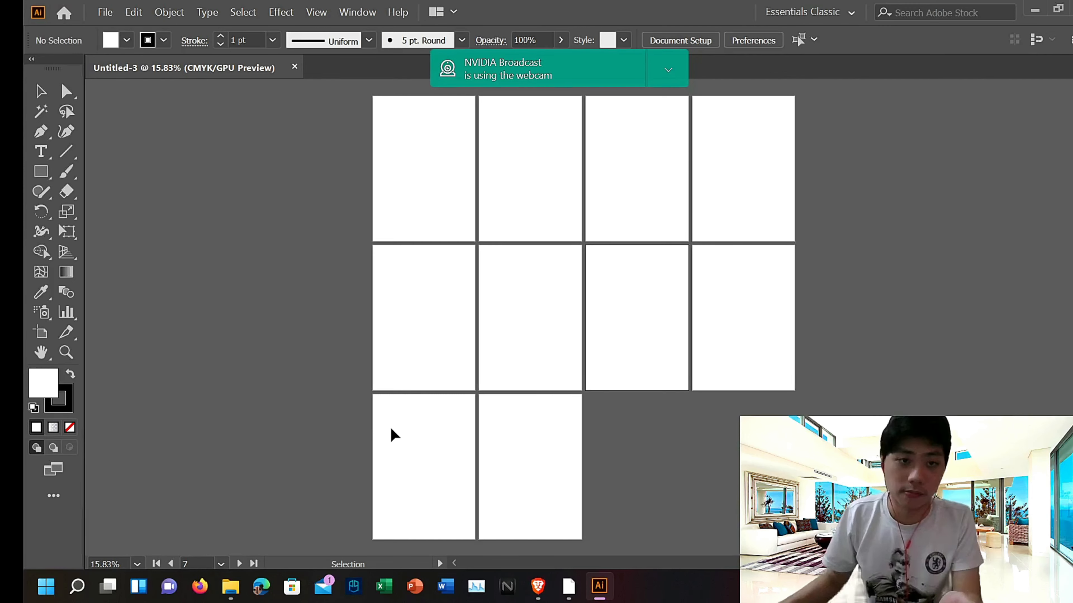
pyautogui.click(393, 436)
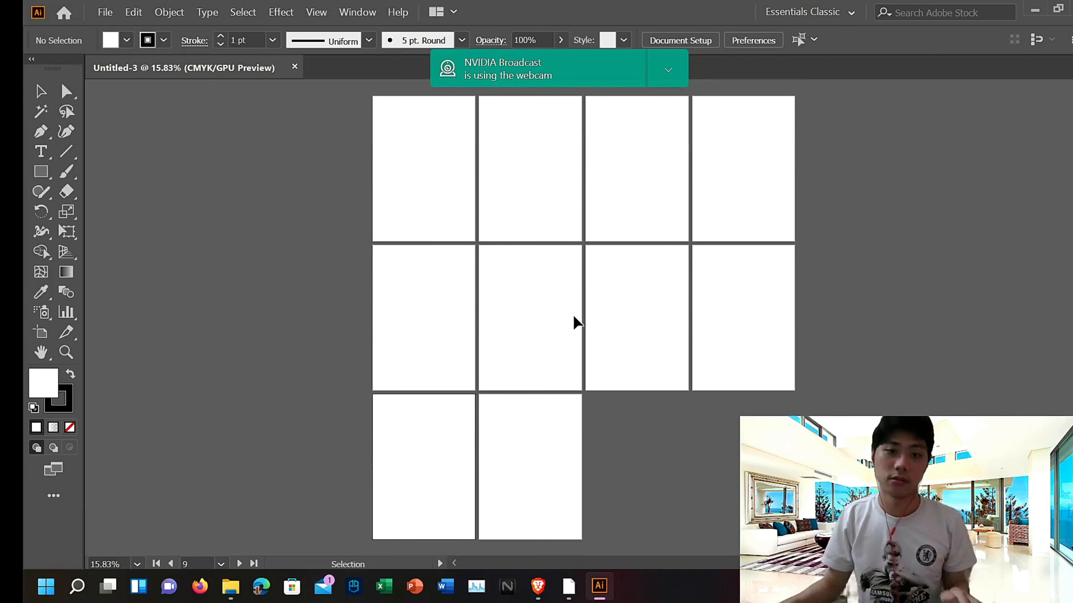
# Step: Draw a rectangle covering the whole first artboard and fill it with yellow
pyautogui.hotkey('ctrl', '=')
pyautogui.hotkey('ctrl', '=')
pyautogui.hotkey('ctrl', '=')
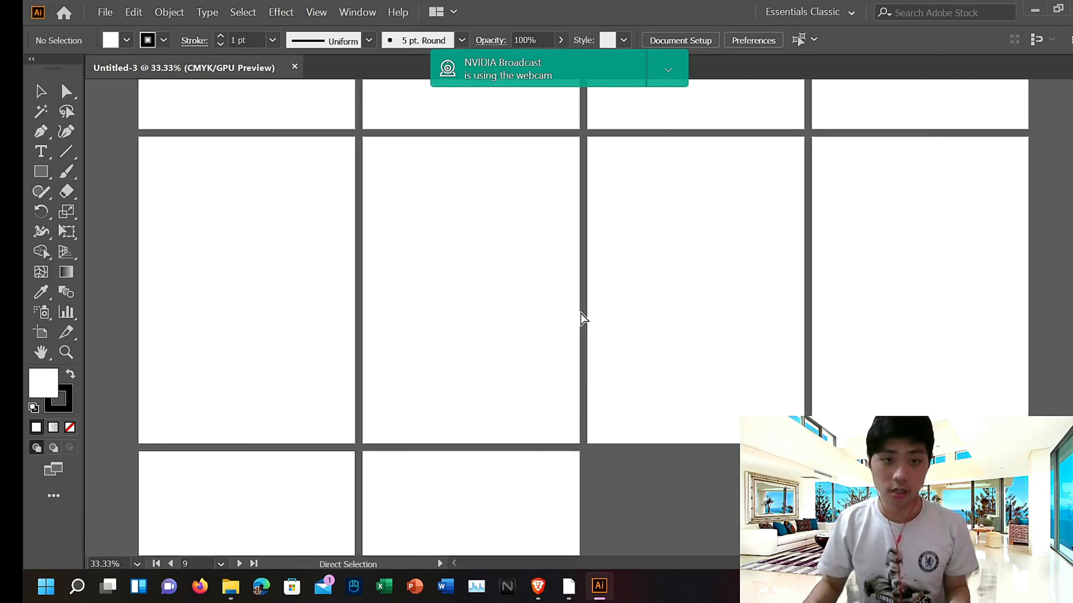
pyautogui.scroll(6, 581, 314)
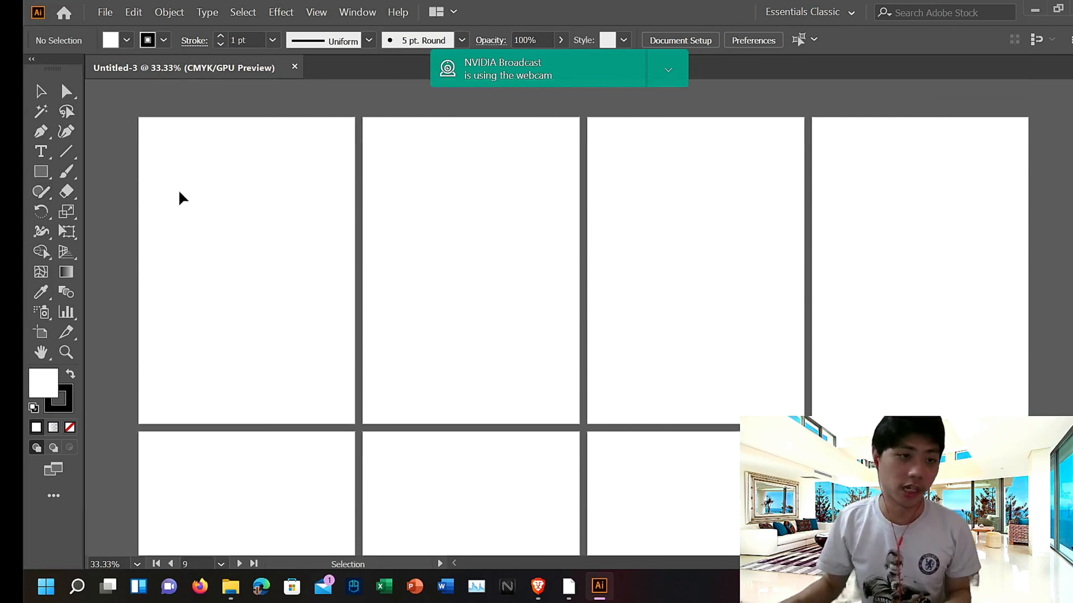
pyautogui.click(40, 173)
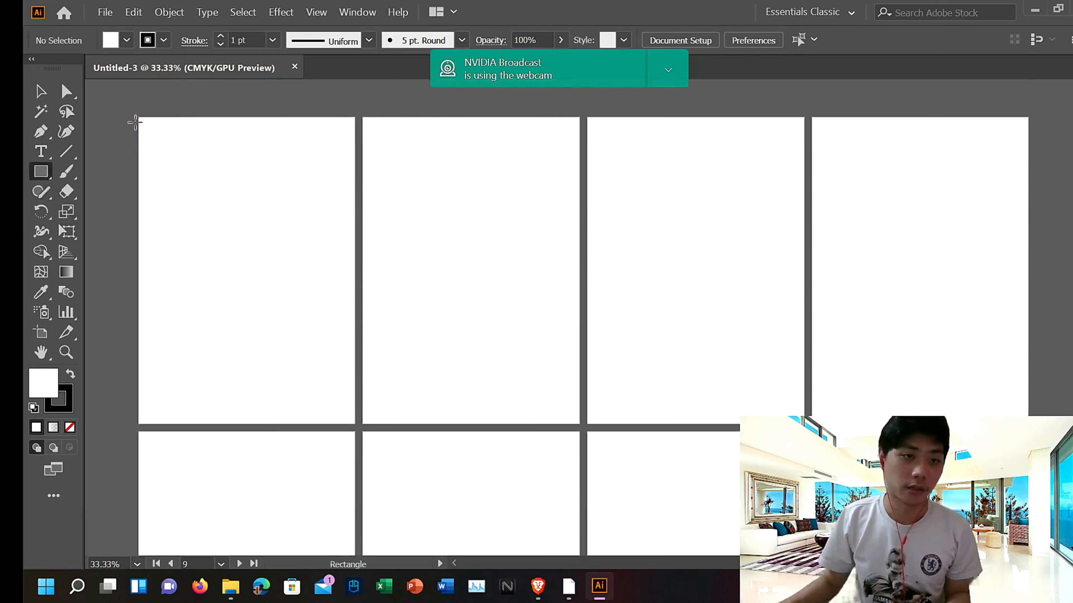
pyautogui.moveTo(135, 122); pyautogui.dragTo(351, 420)
pyautogui.click(127, 40)
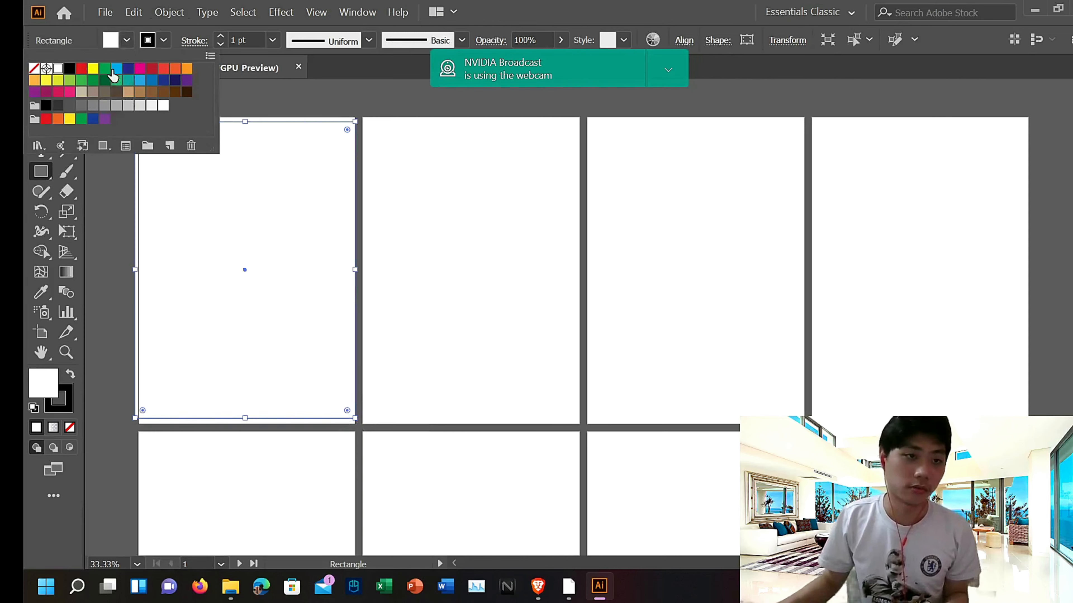
pyautogui.click(93, 69)
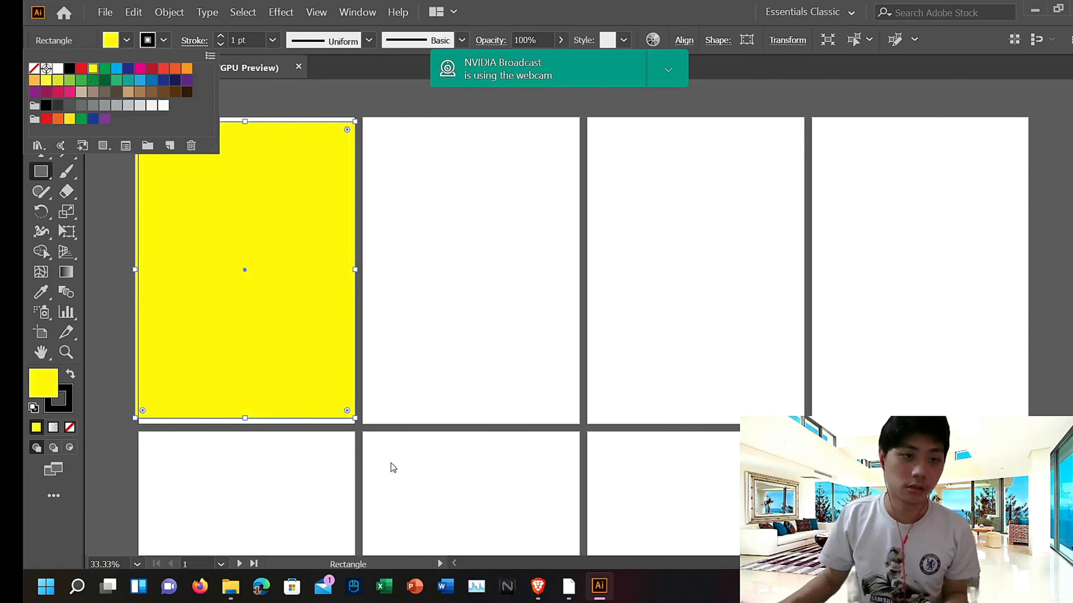
# Step: Open the finished Tale of dumpling Final.pdf from the assignment 2 Done folder for reference
pyautogui.click(239, 586)
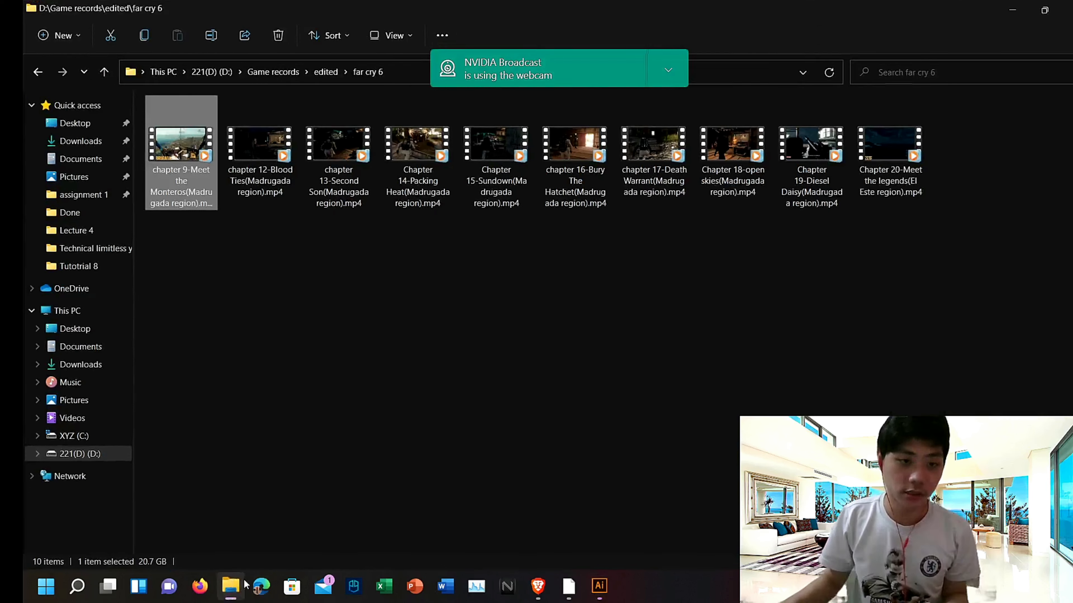
pyautogui.click(127, 455)
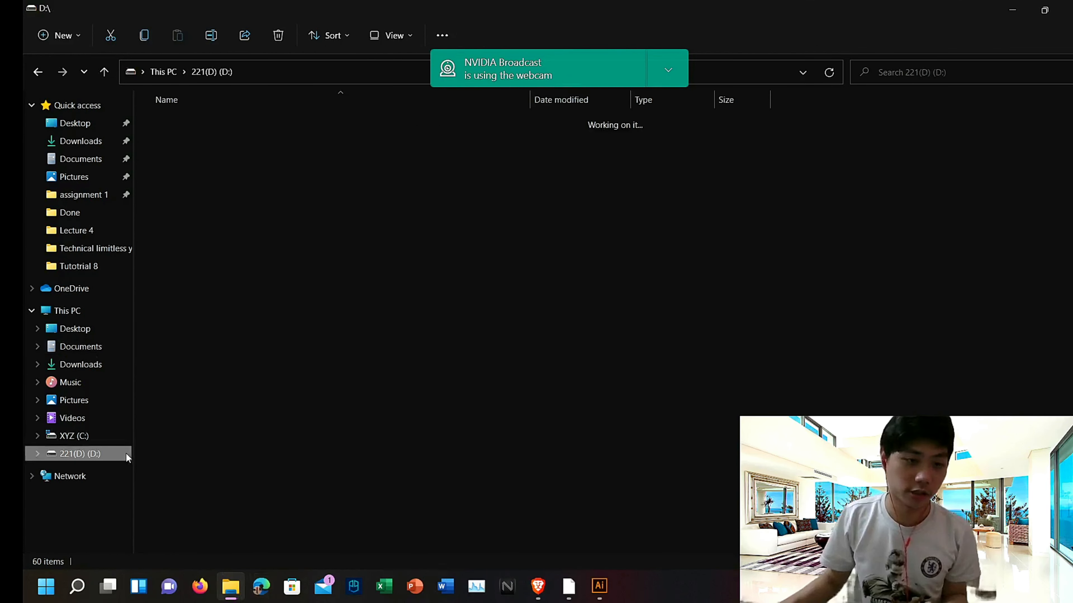
pyautogui.click(243, 256)
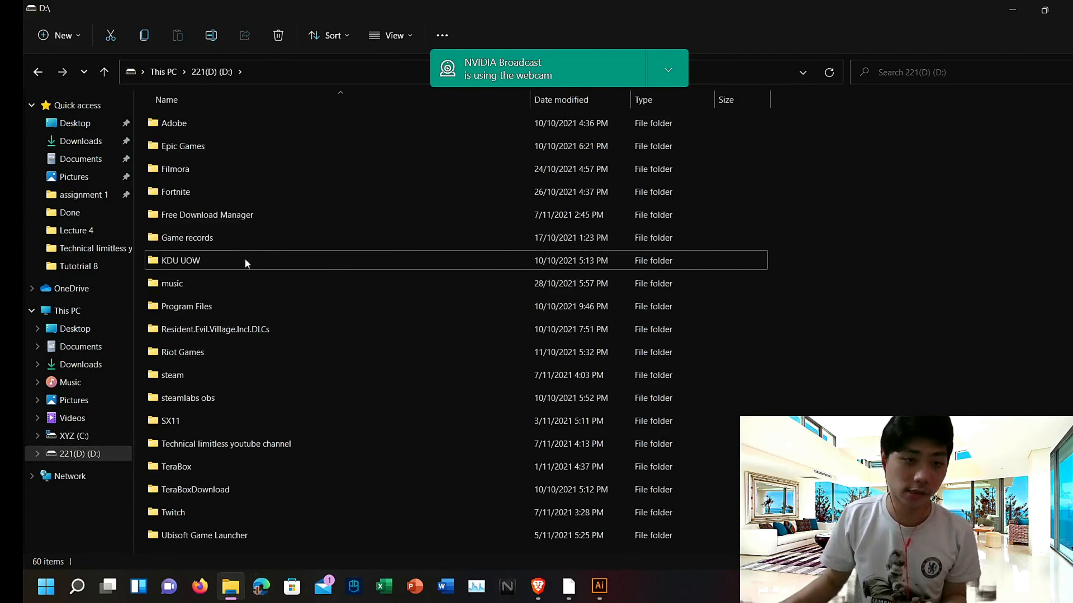
pyautogui.doubleClick(246, 261)
pyautogui.doubleClick(226, 134)
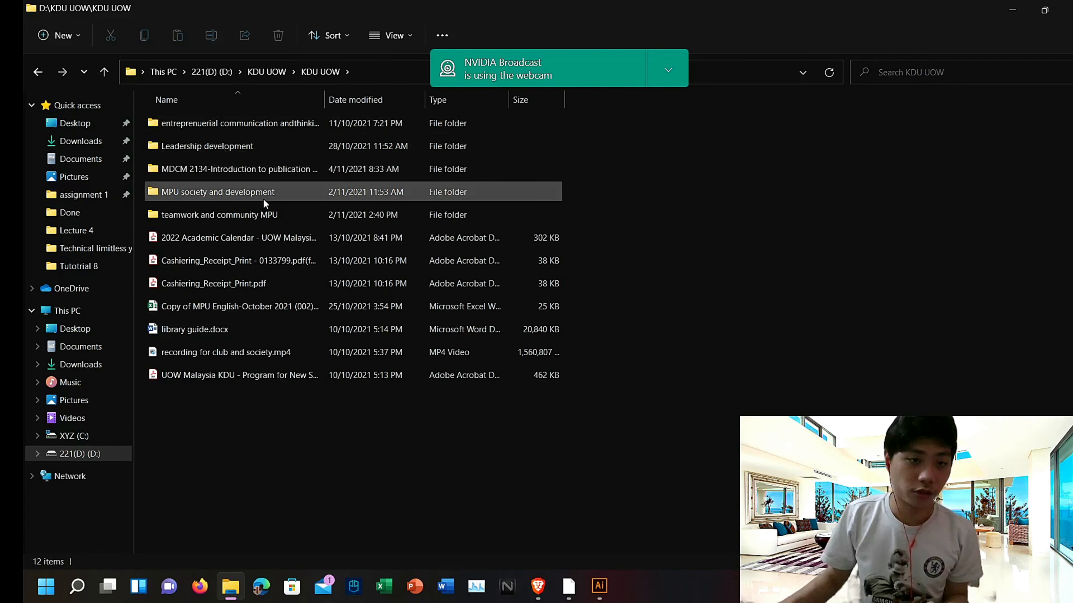
pyautogui.doubleClick(294, 169)
pyautogui.doubleClick(247, 139)
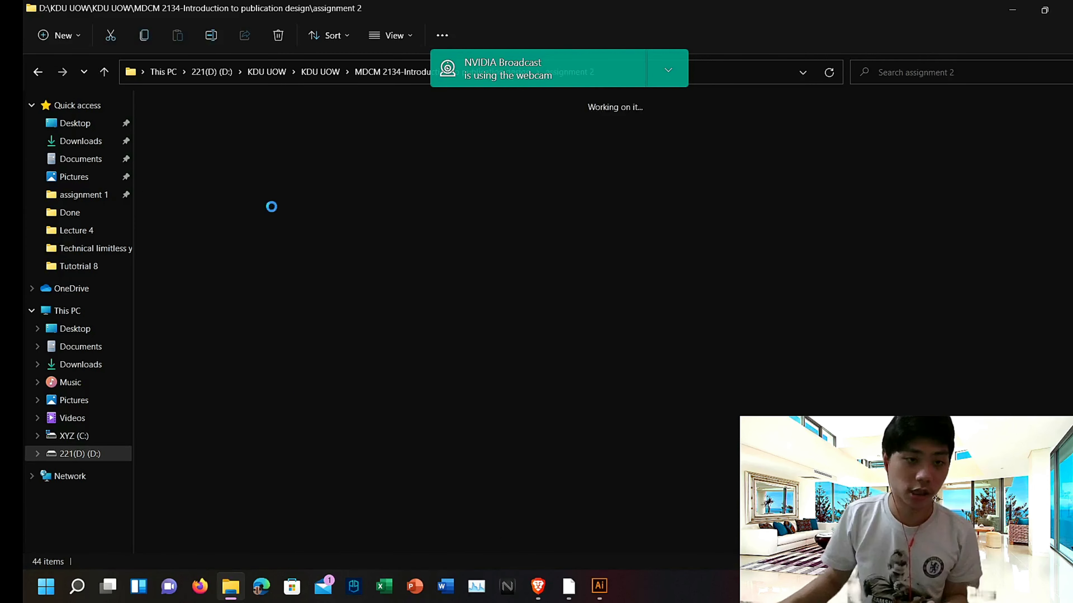
pyautogui.doubleClick(197, 152)
pyautogui.click(197, 151)
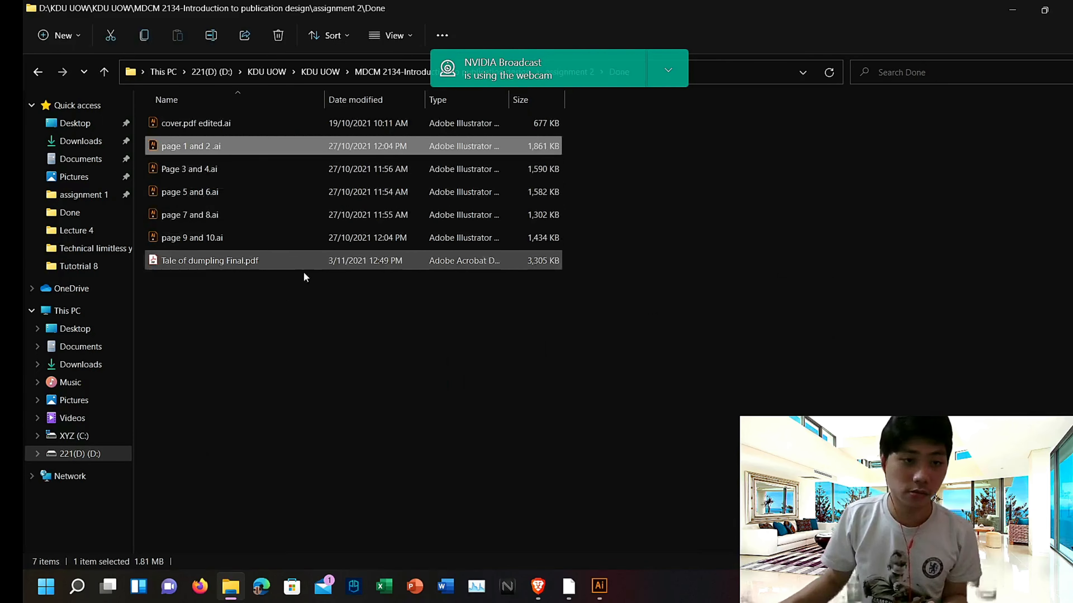
pyautogui.click(278, 265)
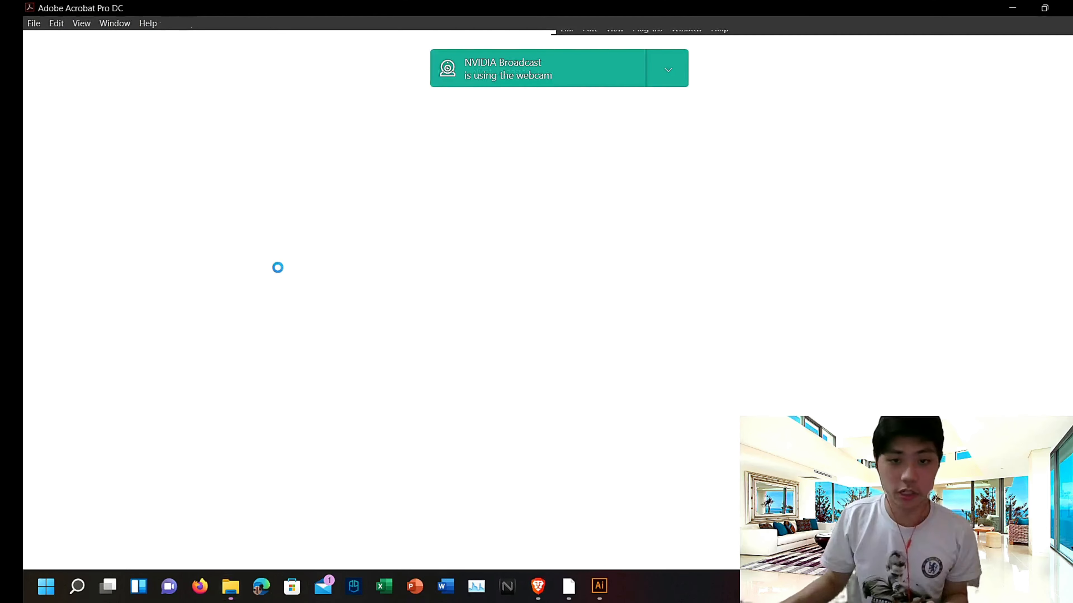
# Step: Browse through the pages of the finished storybook PDF, then close it and the folder window
pyautogui.scroll(-2, 908, 276)
pyautogui.scroll(-4, 909, 277)
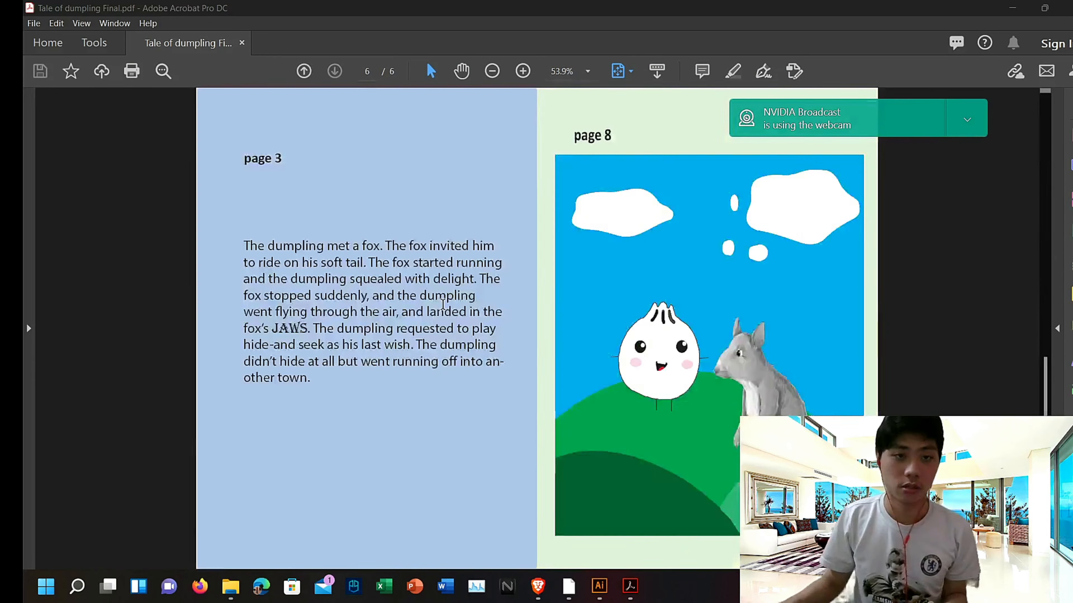
pyautogui.scroll(1, 442, 319)
pyautogui.scroll(-2, 459, 337)
pyautogui.scroll(2, 460, 338)
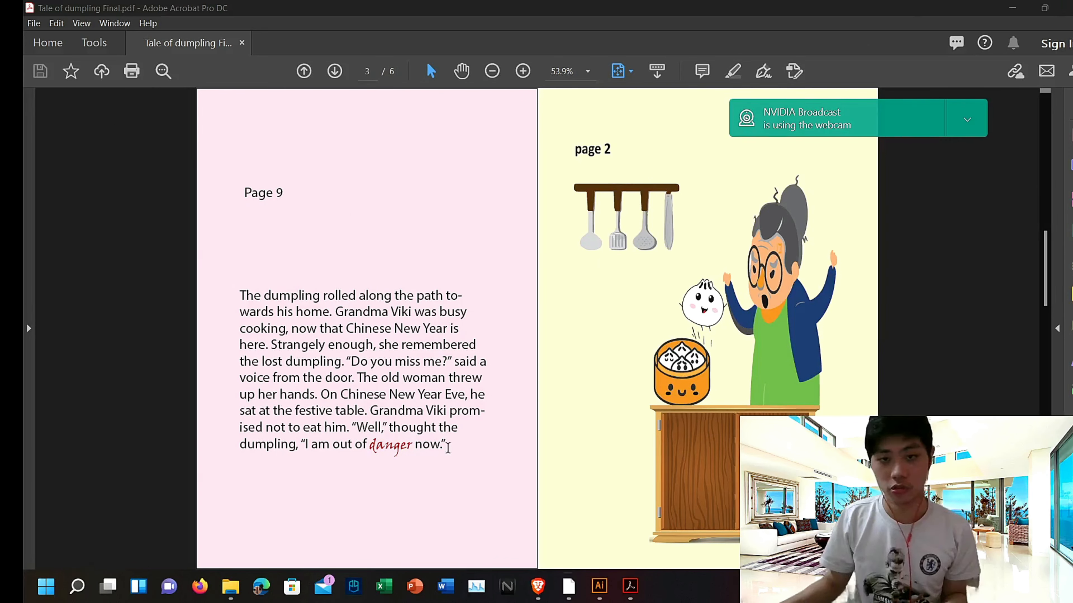
pyautogui.scroll(2, 179, 435)
pyautogui.scroll(-1, 227, 419)
pyautogui.scroll(-2, 237, 410)
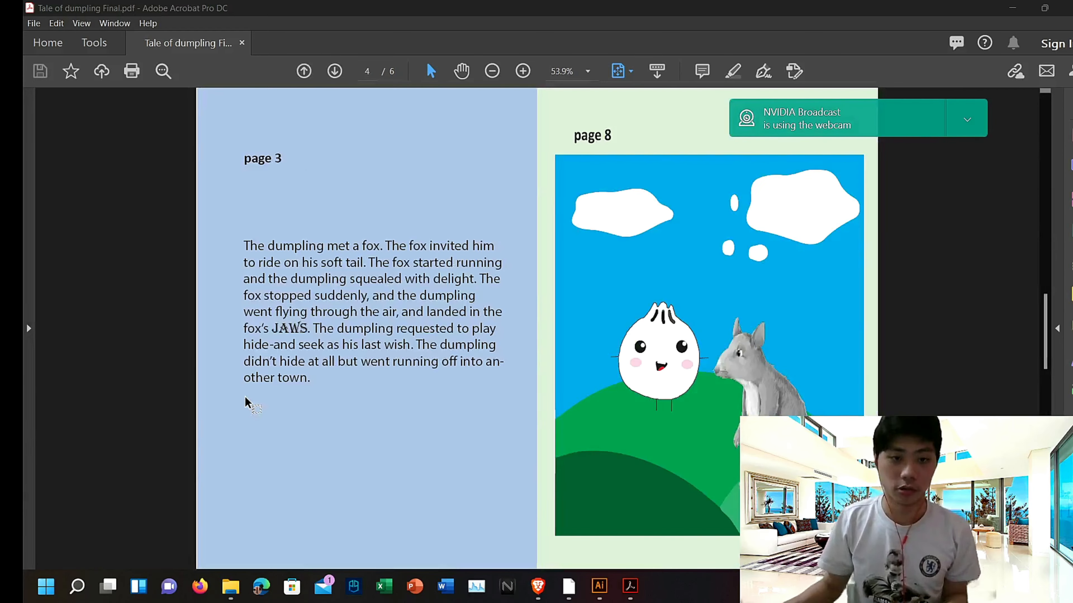
pyautogui.scroll(3, 295, 364)
pyautogui.click(1065, 8)
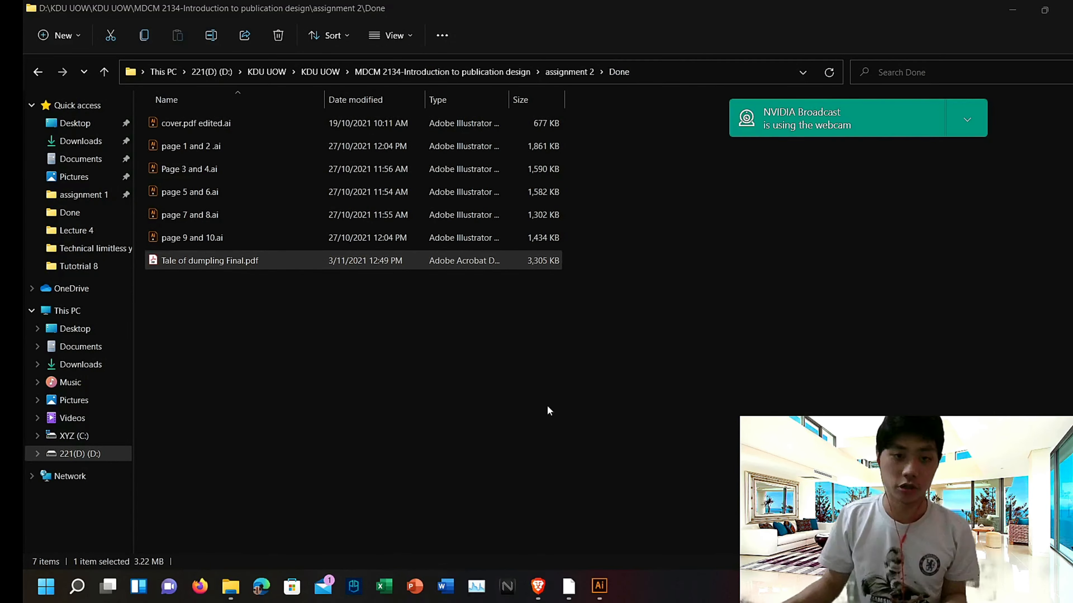
pyautogui.click(1010, 8)
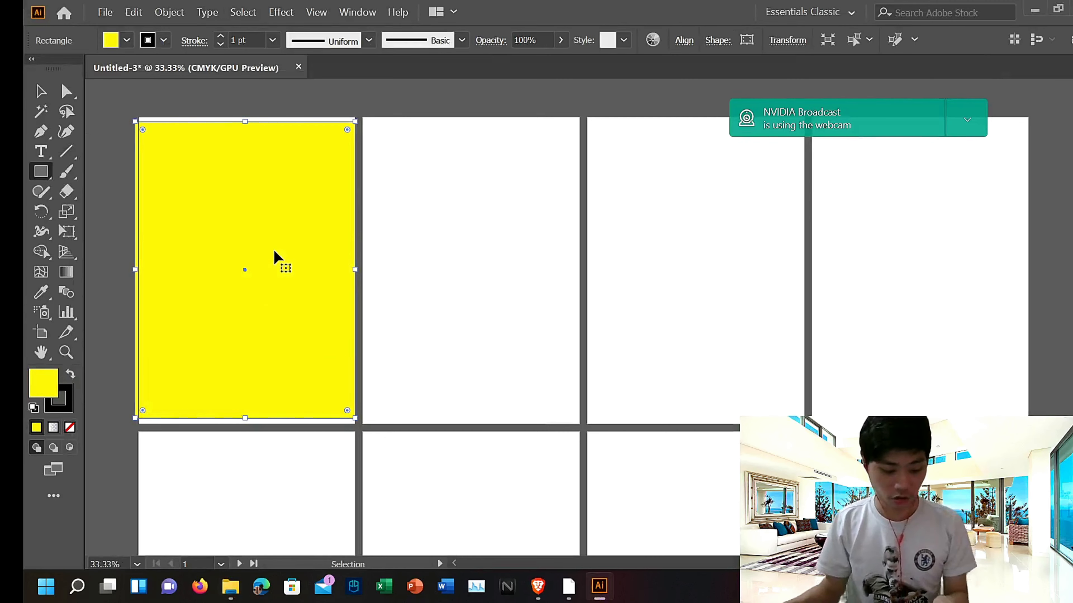
# Step: Show the rulers and place a vertical and a horizontal guide across the first artboard
pyautogui.hotkey('ctrl', 'r')
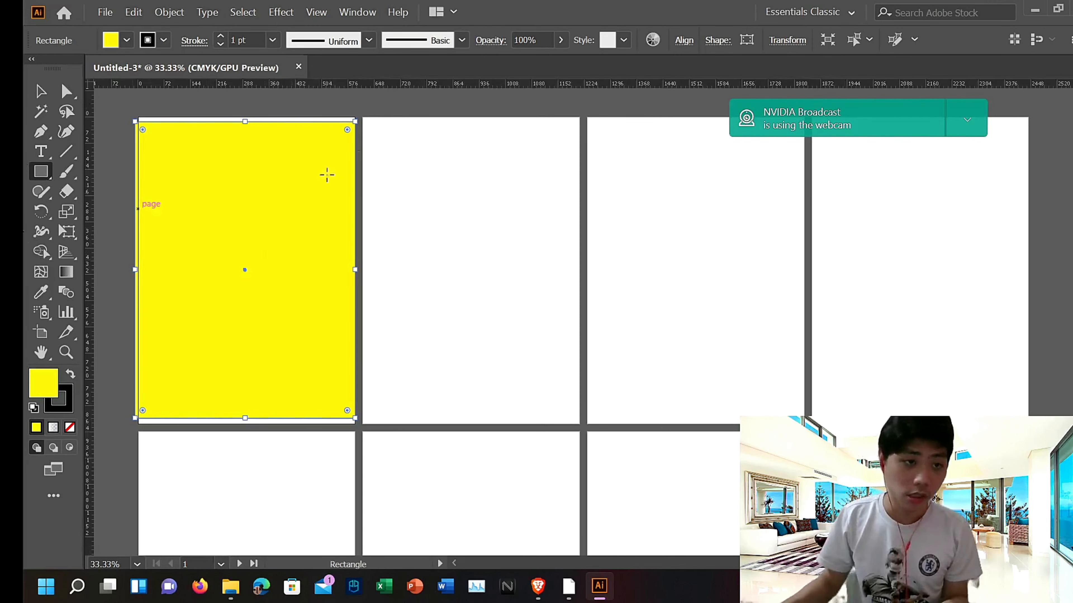
pyautogui.doubleClick(249, 84)
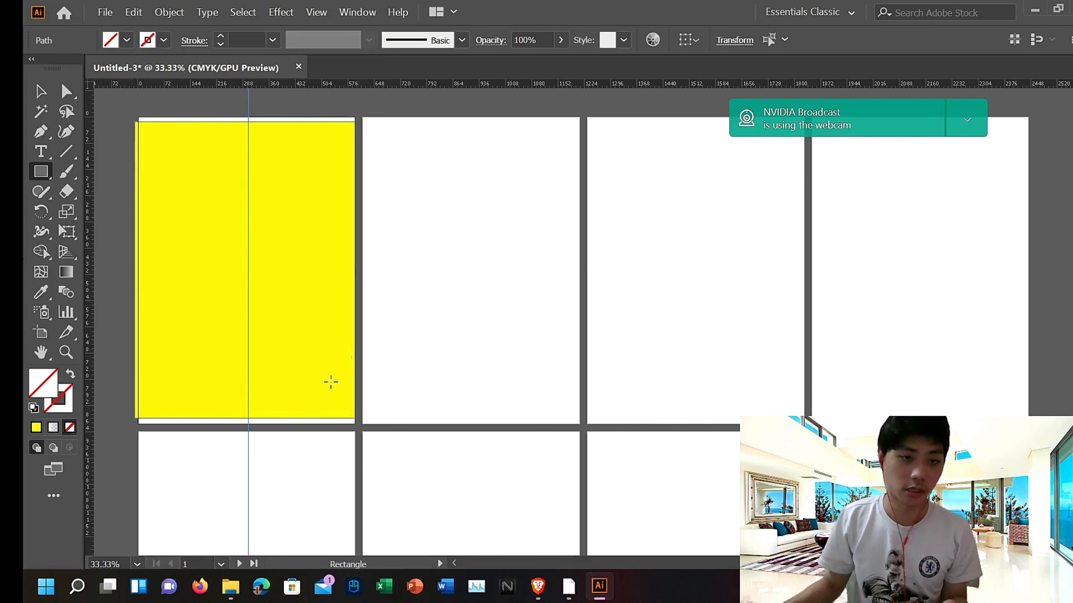
pyautogui.scroll(-5, 332, 367)
pyautogui.scroll(2, 180, 219)
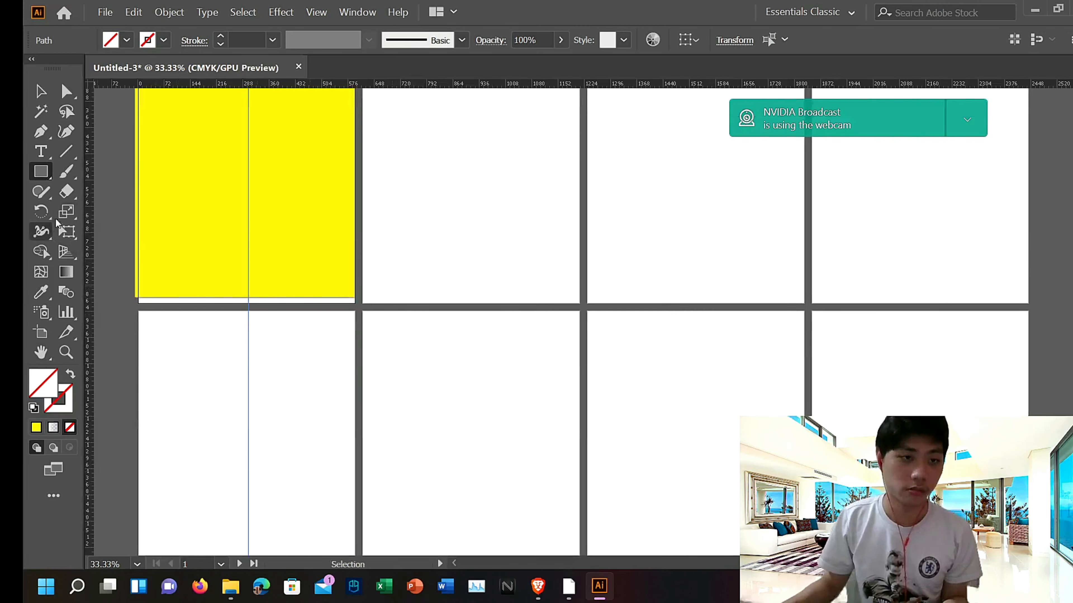
pyautogui.doubleClick(89, 172)
pyautogui.scroll(4, 258, 270)
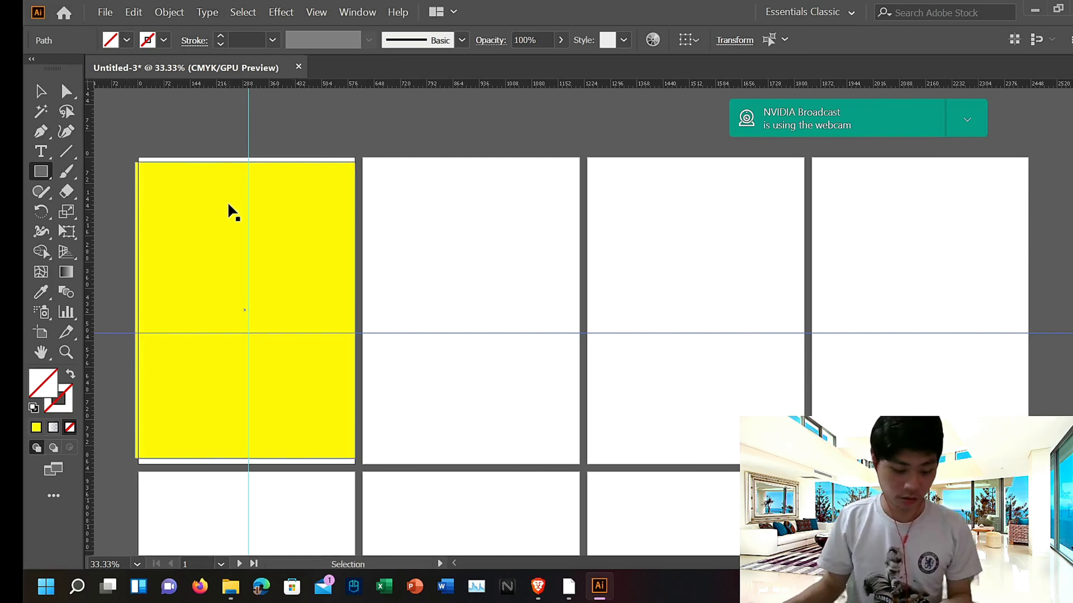
# Step: Hide the rulers and delete both guides
pyautogui.hotkey('ctrl', 'r')
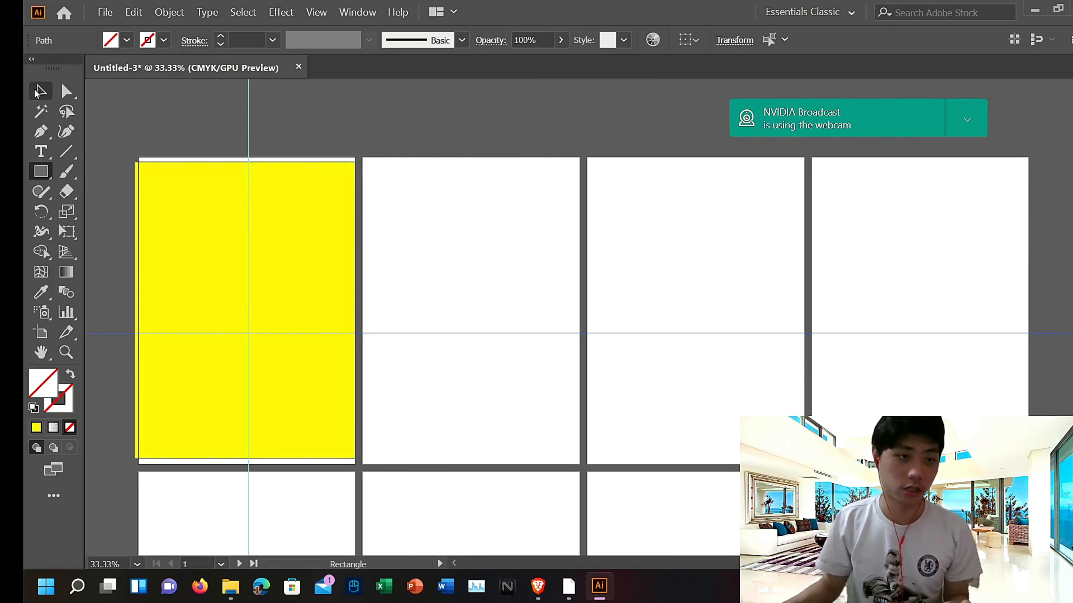
pyautogui.click(248, 182)
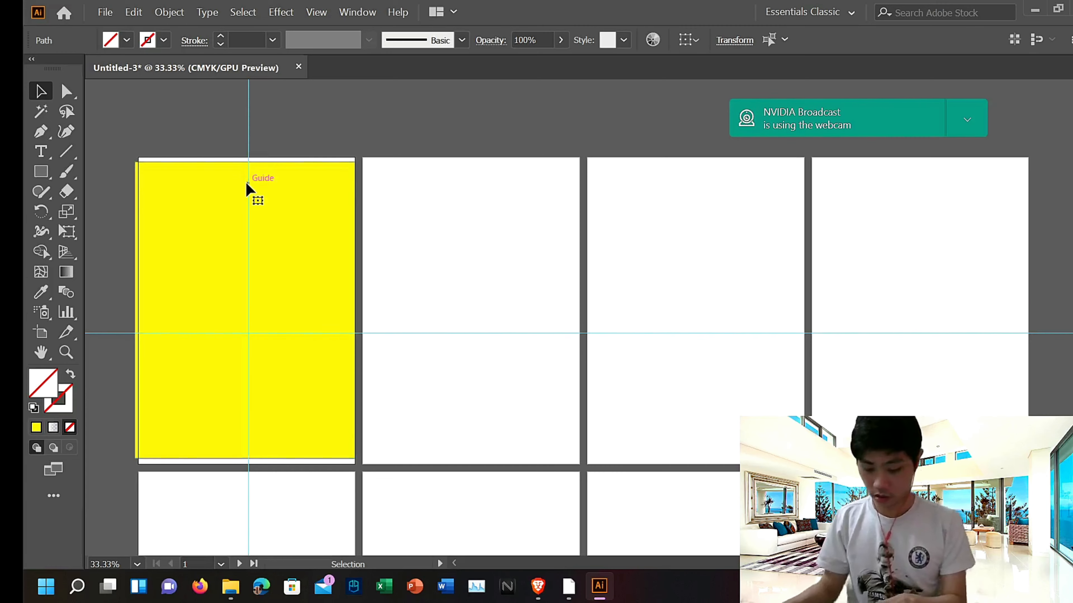
pyautogui.press('Delete')
pyautogui.click(226, 334)
pyautogui.press('Delete')
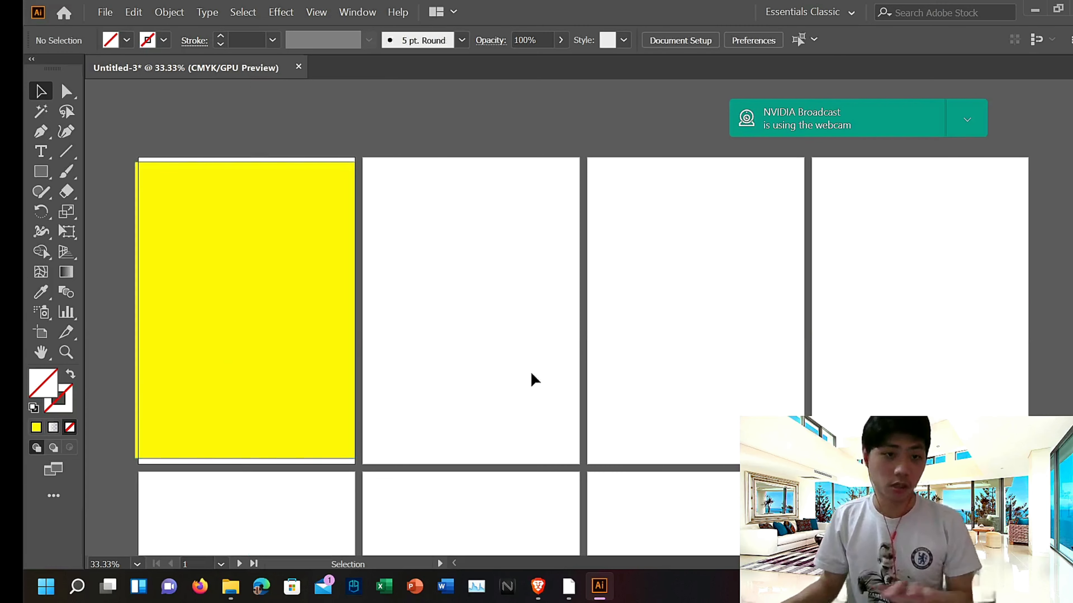
# Step: Stretch the yellow rectangle's bottom edge down to the first artboard's lower edge
pyautogui.moveTo(272, 235); pyautogui.dragTo(273, 229)
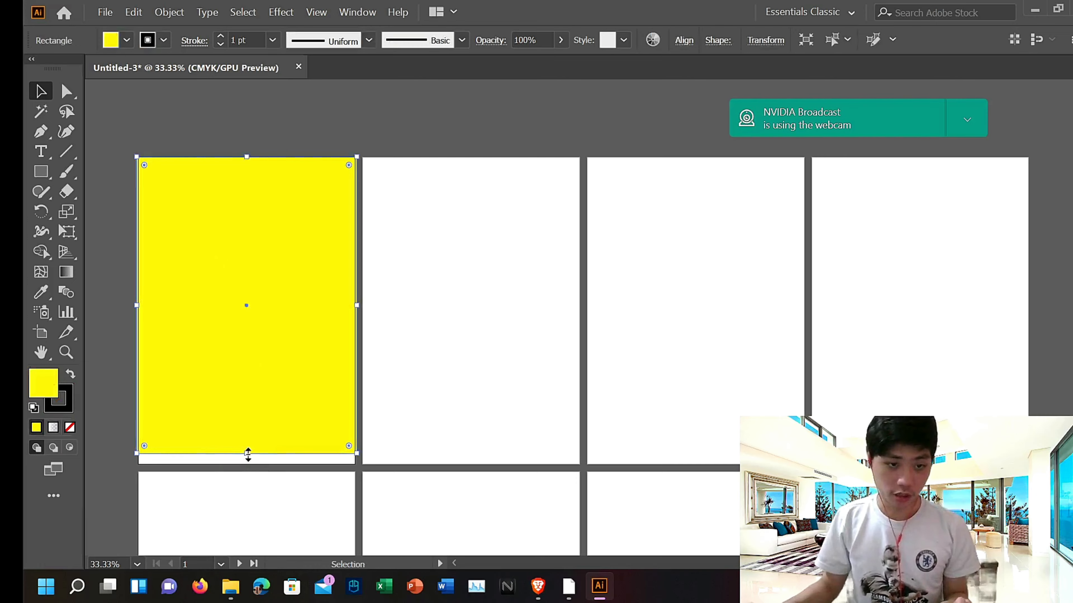
pyautogui.moveTo(248, 455); pyautogui.dragTo(247, 461)
# Step: Open page 1 and 2 .ai from the Done folder in Illustrator and maximize its window
pyautogui.click(230, 587)
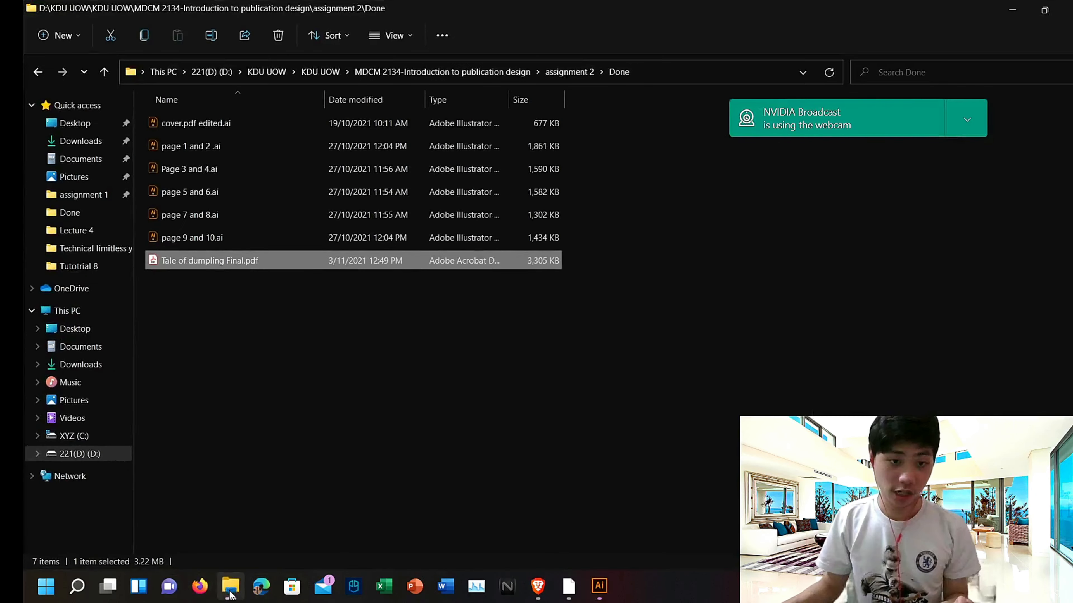
pyautogui.doubleClick(222, 147)
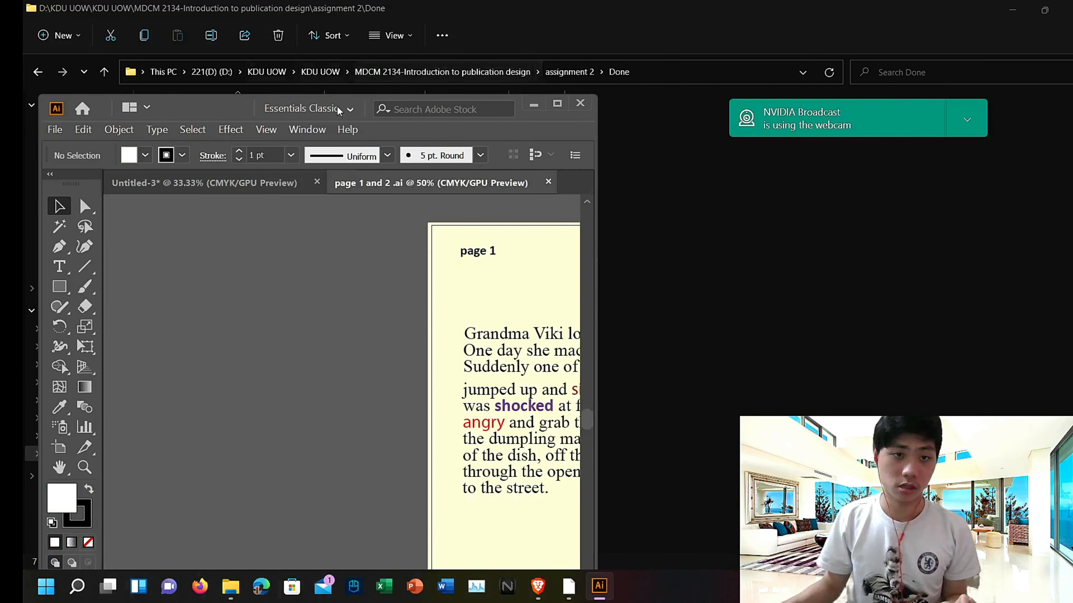
pyautogui.moveTo(227, 106); pyautogui.dragTo(1071, 106)
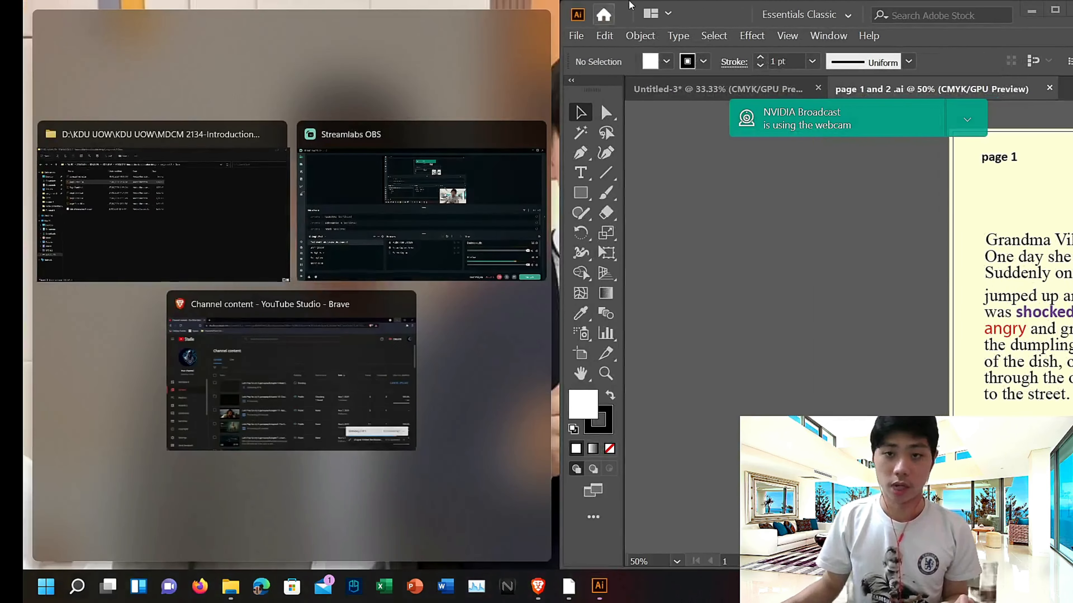
pyautogui.click(692, 16)
pyautogui.moveTo(692, 19); pyautogui.dragTo(363, 9)
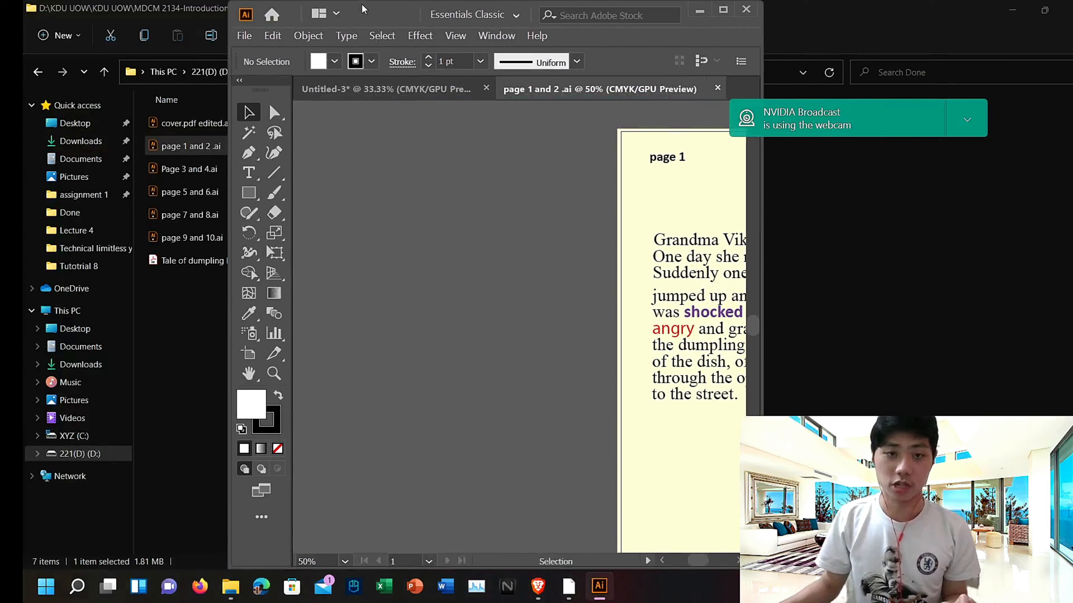
pyautogui.click(723, 9)
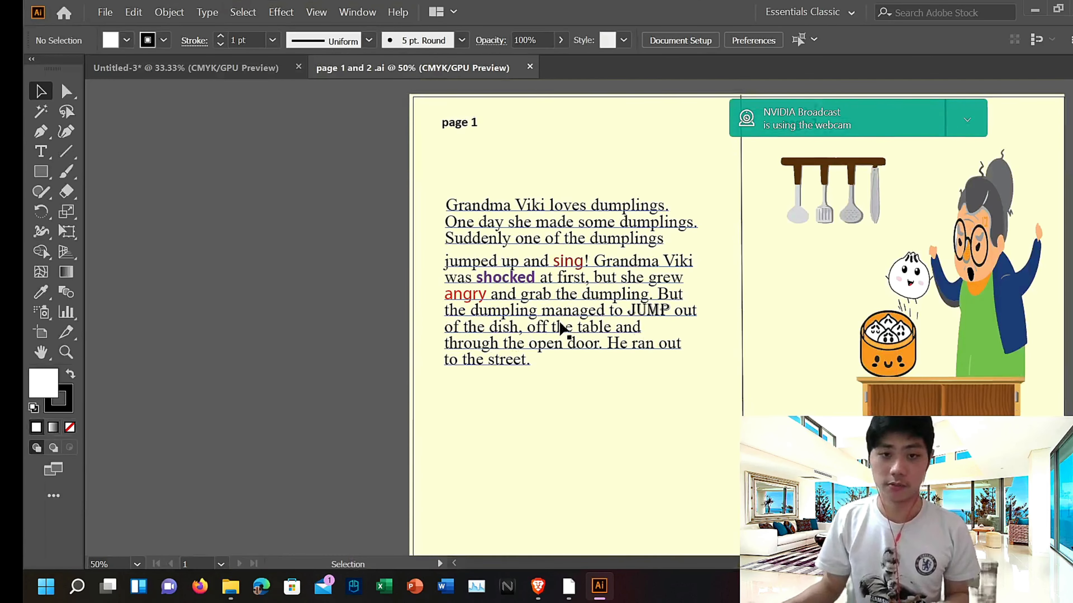
# Step: Select the cream background rectangle behind pages 1 and 2 in page 1 and 2 .ai
pyautogui.scroll(2, 560, 327)
pyautogui.click(178, 68)
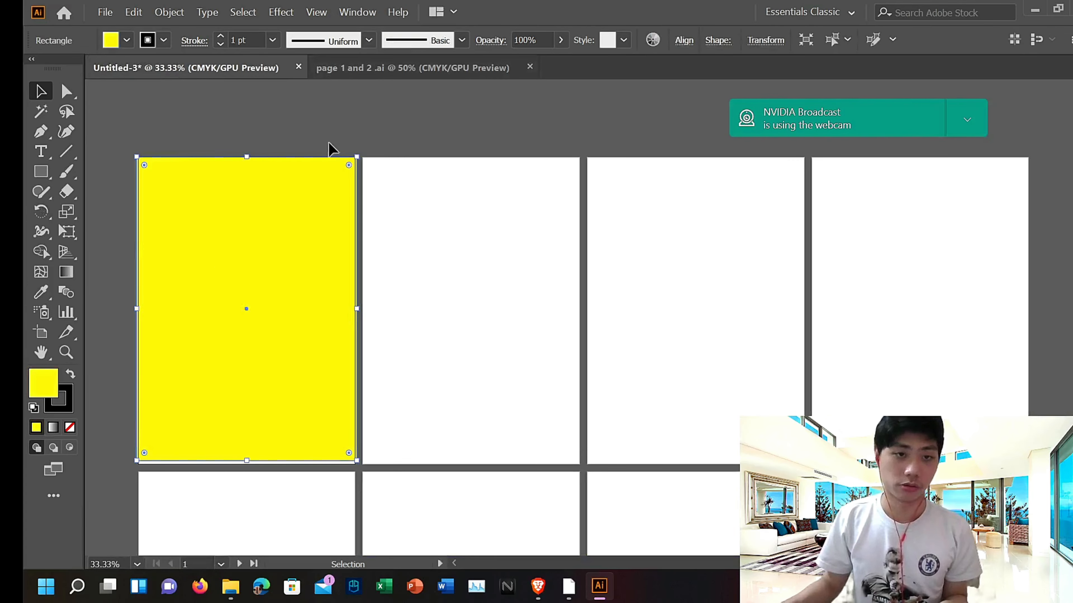
pyautogui.click(376, 70)
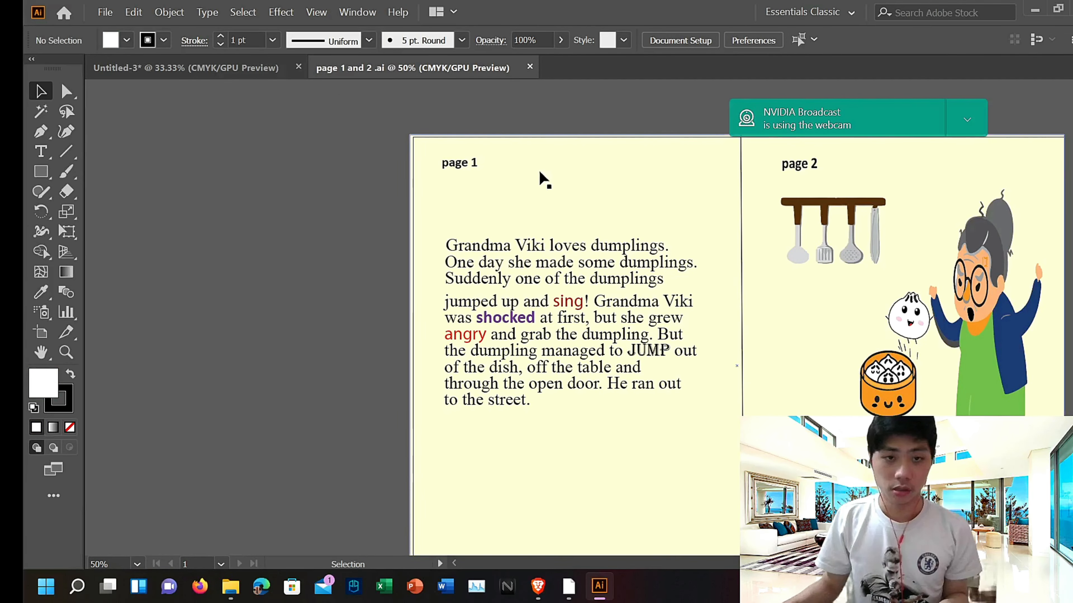
pyautogui.doubleClick(430, 173)
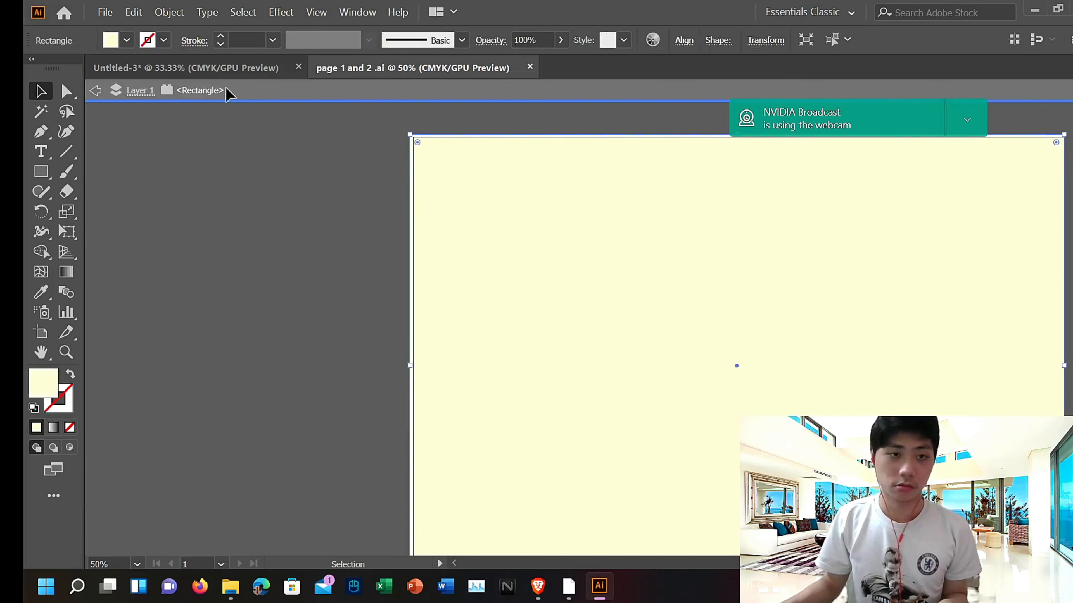
# Step: Delete the yellow background rectangle from the new document's first artboard
pyautogui.click(220, 72)
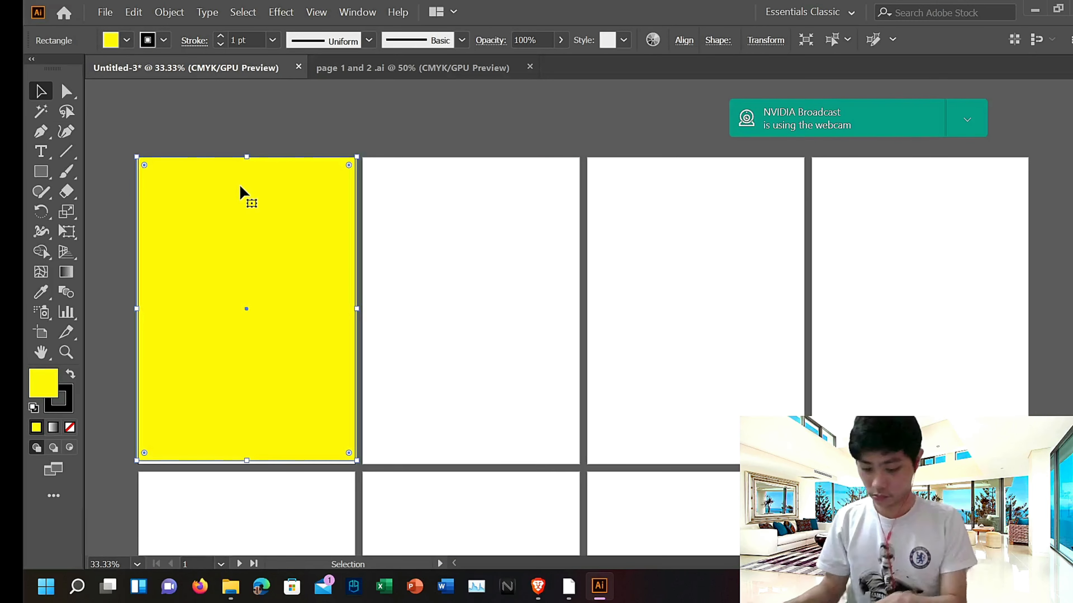
pyautogui.press('Delete')
# Step: Copy the cream background from page 1 and 2 .ai and paste it into the new document
pyautogui.click(326, 67)
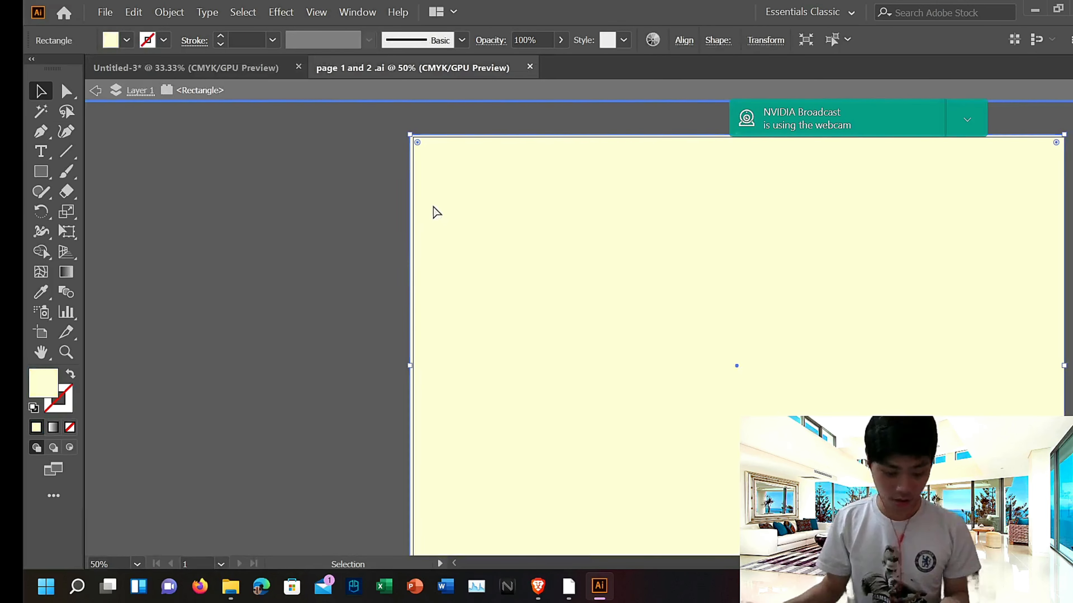
pyautogui.click(190, 68)
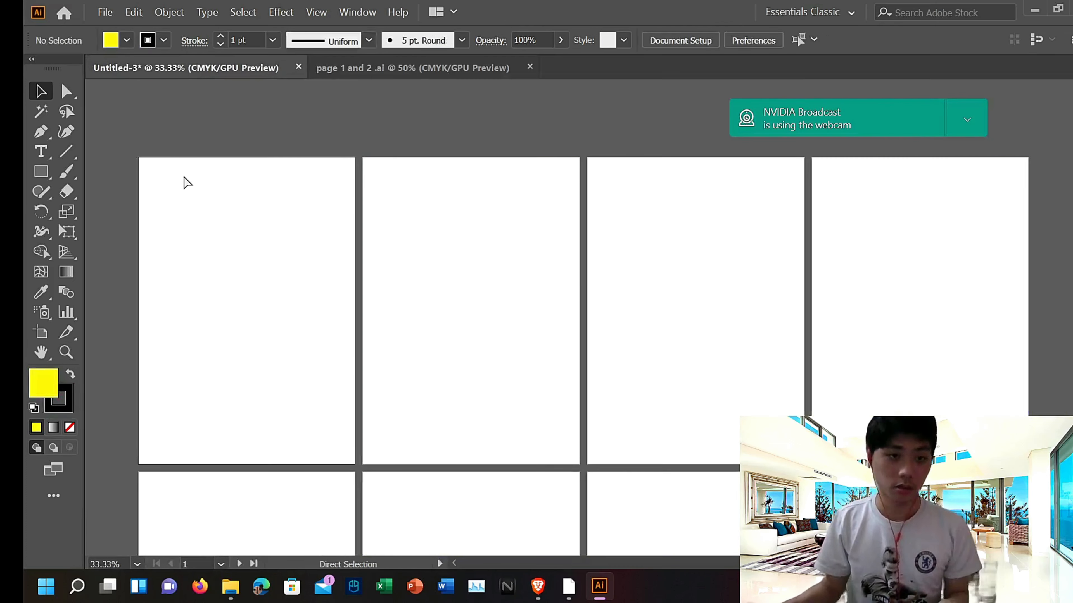
pyautogui.hotkey('ctrl', 'v')
pyautogui.press('Left')
pyautogui.press('Left')
pyautogui.press('Left')
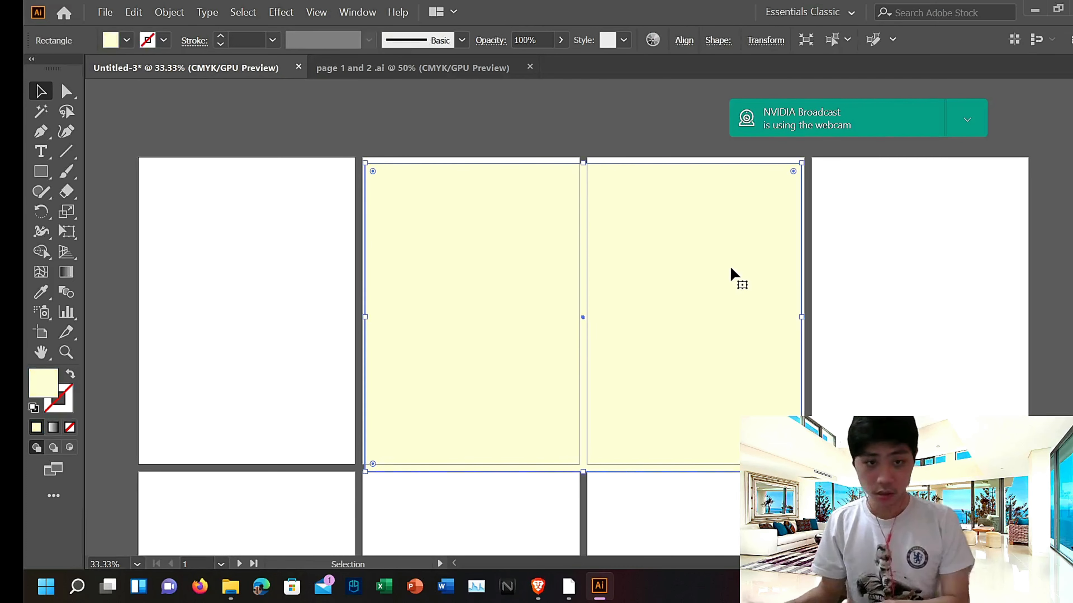
# Step: Move the pasted cream background onto the first artboard and shrink its width to fit that artboard only
pyautogui.moveTo(579, 253); pyautogui.dragTo(352, 247)
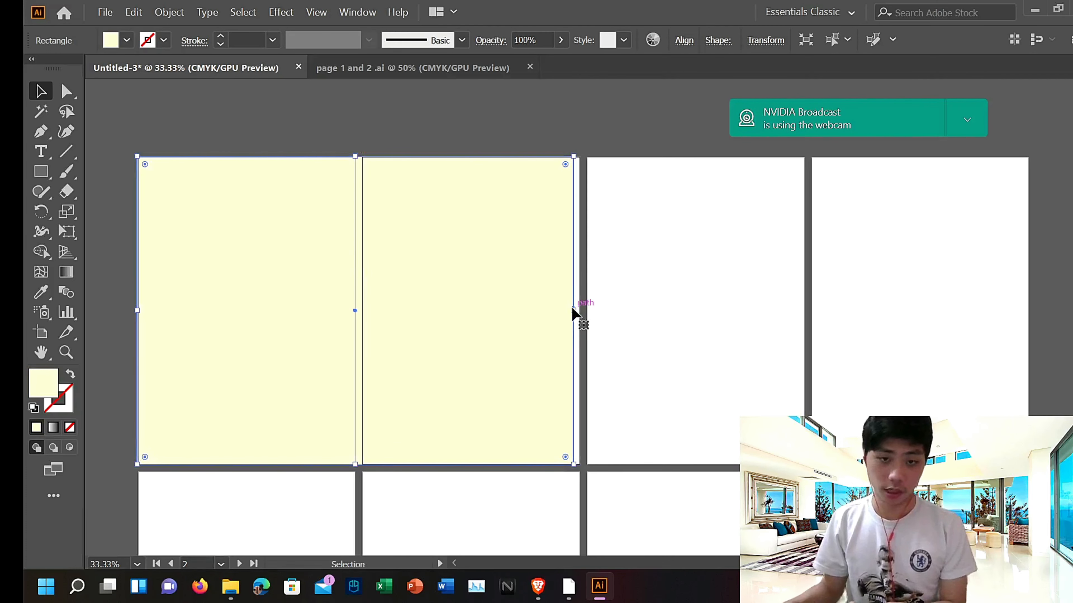
pyautogui.moveTo(574, 311); pyautogui.dragTo(355, 294)
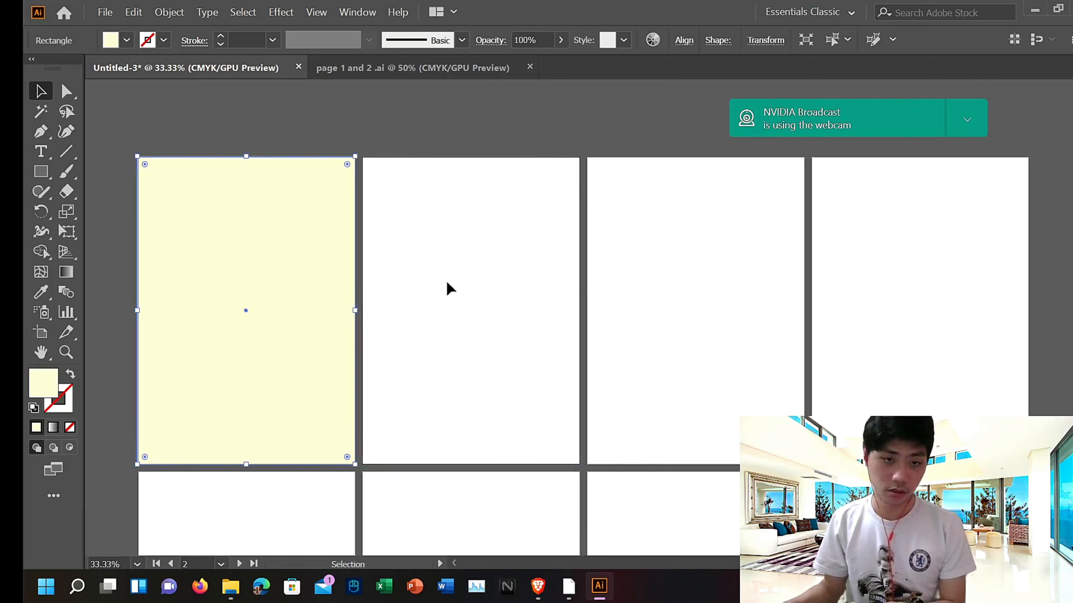
pyautogui.click(490, 113)
# Step: Switch to page 1 and 2 .ai and delete its cream background rectangle
pyautogui.click(424, 61)
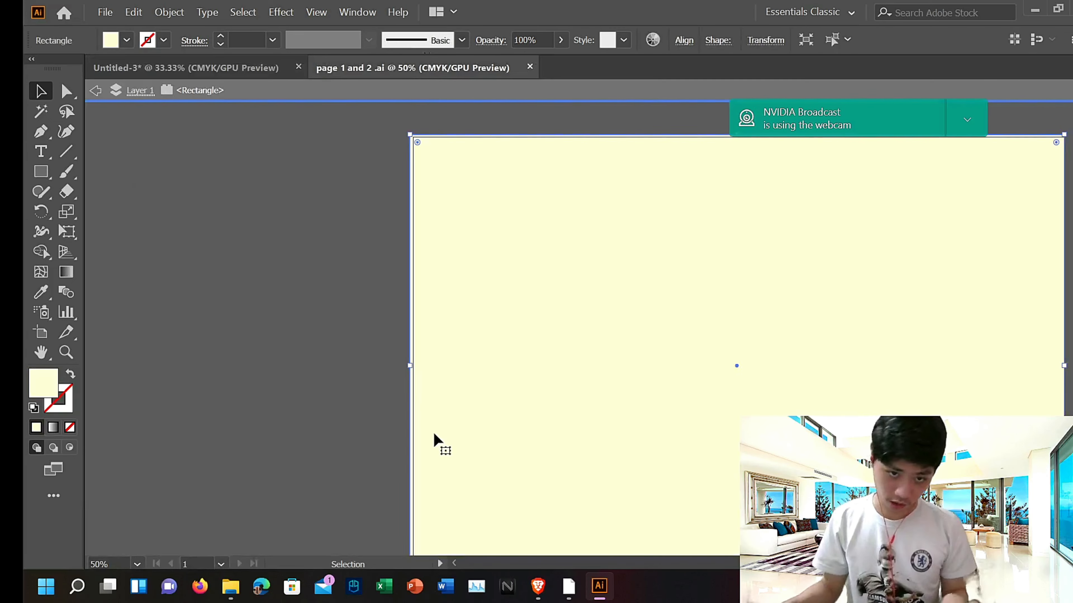
pyautogui.press('Escape')
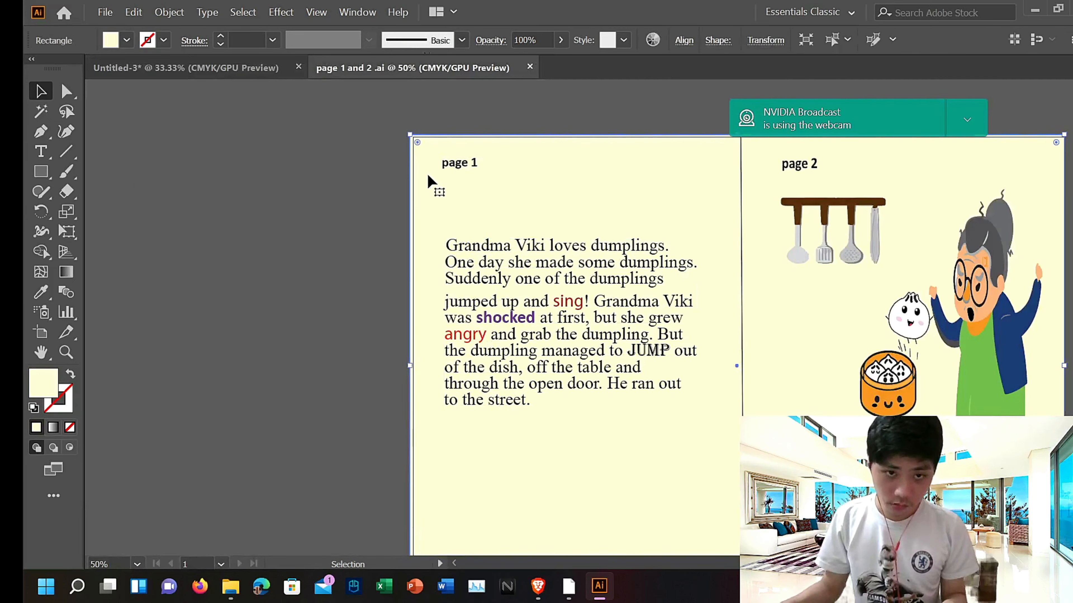
pyautogui.doubleClick(428, 174)
pyautogui.press('Delete')
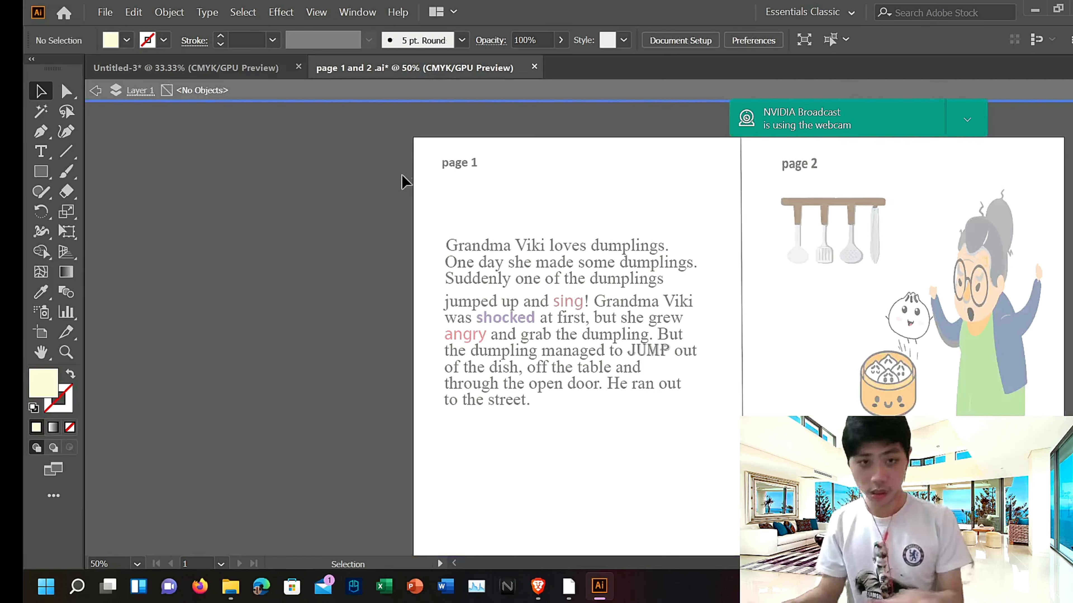
pyautogui.press('Escape')
# Step: Copy all the page 1 and 2 artwork and paste it into the new document
pyautogui.scroll(-3, 665, 309)
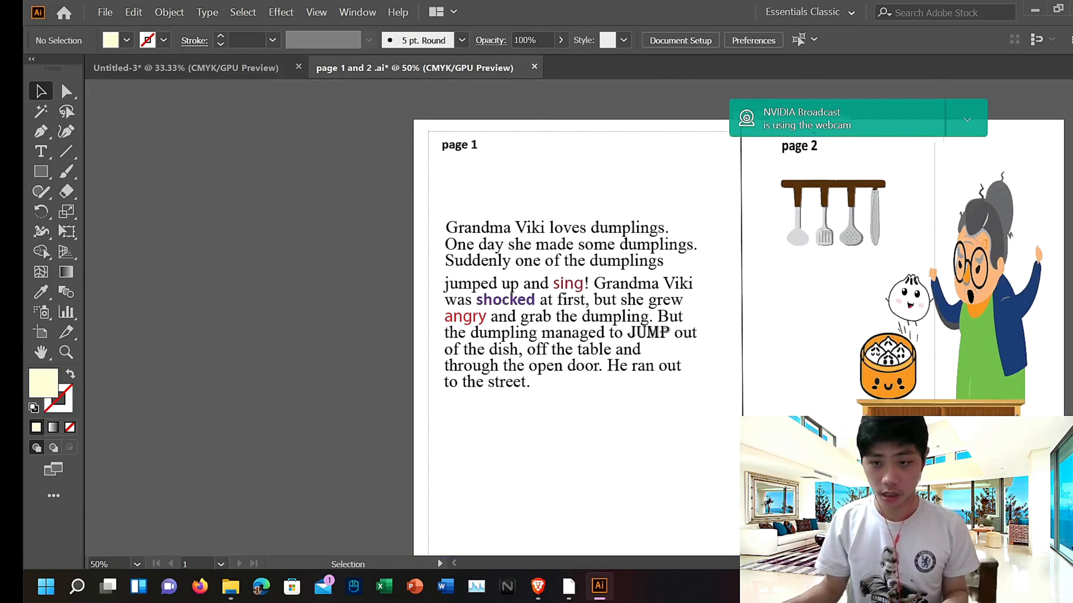
pyautogui.hotkey('ctrl', 'a')
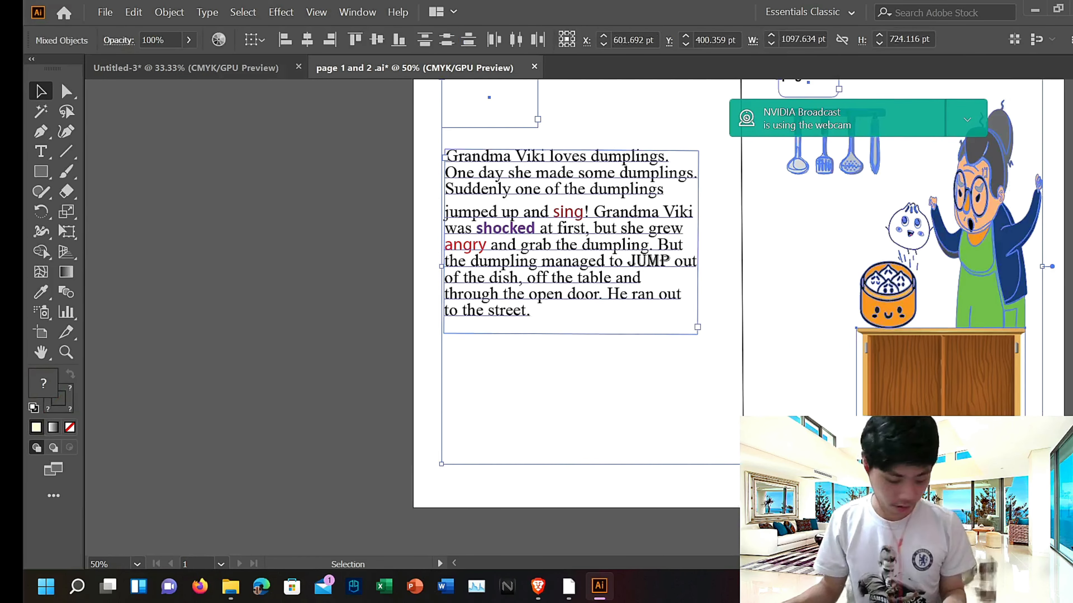
pyautogui.click(133, 78)
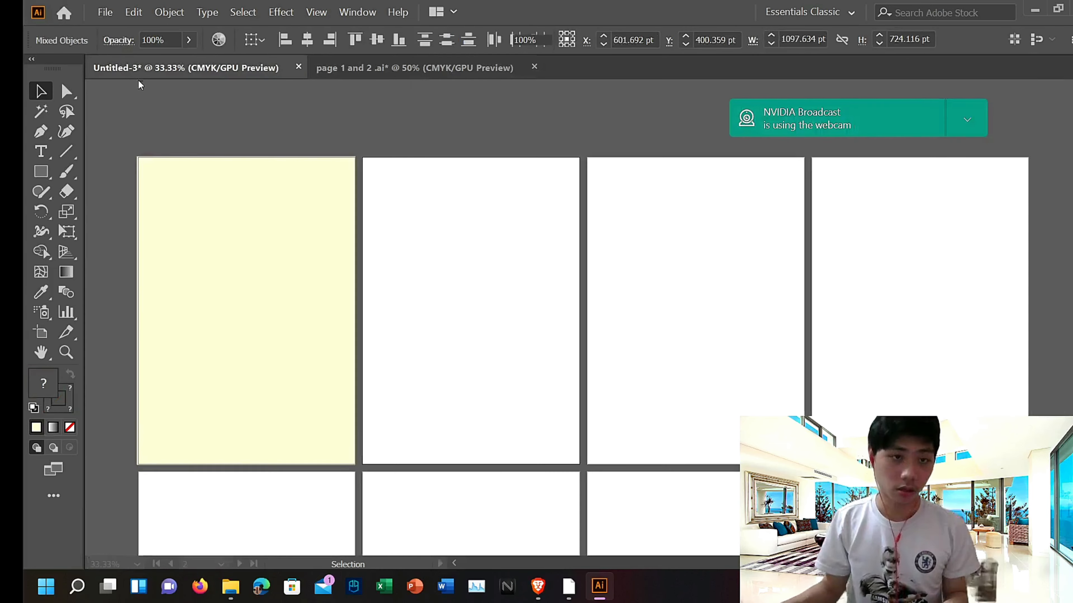
pyautogui.hotkey('ctrl', 'v')
# Step: Nudge the pasted page artwork leftward so it straddles the first two artboards
pyautogui.press('Left')
pyautogui.press('Left')
pyautogui.press('Left')
pyautogui.press('Left')
pyautogui.press('Left')
pyautogui.press('Left')
pyautogui.press('Left')
pyautogui.press('Left')
pyautogui.press('Left')
pyautogui.press('Left')
pyautogui.press('Left')
pyautogui.press('Left')
pyautogui.press('Left')
pyautogui.press('Left')
pyautogui.press('Left')
pyautogui.press('Left')
pyautogui.press('Left')
pyautogui.press('Left')
pyautogui.press('Left')
pyautogui.press('Left')
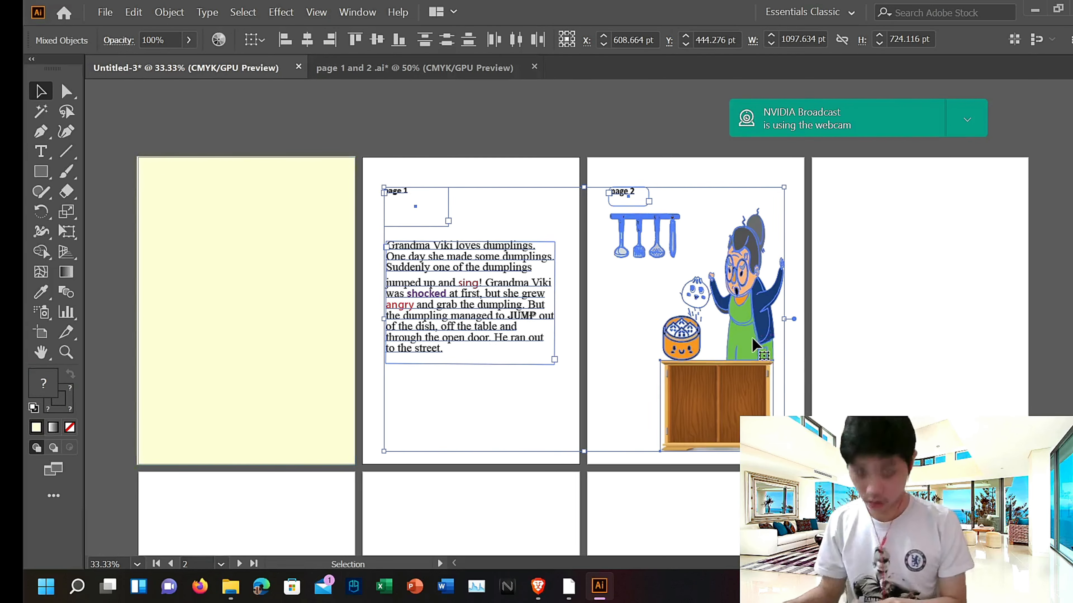
pyautogui.press('Left')
pyautogui.press('Left')
pyautogui.press('Left')
pyautogui.press('Left')
pyautogui.press('Left')
pyautogui.press('Left')
pyautogui.press('Left')
pyautogui.press('Left')
pyautogui.press('Left')
pyautogui.press('Left')
pyautogui.press('Left')
pyautogui.press('Left')
pyautogui.press('Left')
pyautogui.press('Left')
pyautogui.press('Left')
pyautogui.press('Left')
pyautogui.press('Left')
pyautogui.press('Left')
pyautogui.press('Left')
pyautogui.press('Left')
pyautogui.scroll(4, 586, 297)
pyautogui.scroll(-3, 585, 297)
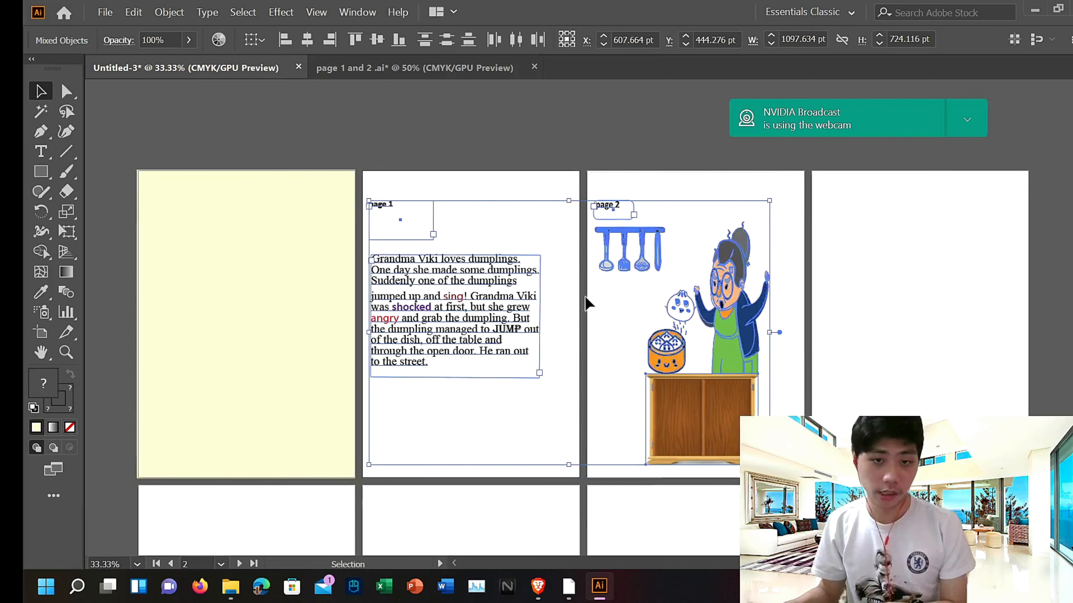
pyautogui.scroll(5, 585, 297)
pyautogui.scroll(-3, 585, 297)
pyautogui.press('Left')
pyautogui.press('Left')
pyautogui.press('Left')
pyautogui.press('Left')
pyautogui.press('Left')
pyautogui.press('Left')
pyautogui.press('Left')
pyautogui.press('Left')
pyautogui.press('Left')
pyautogui.press('Left')
pyautogui.press('Left')
pyautogui.press('Left')
pyautogui.press('Left')
pyautogui.press('Left')
pyautogui.press('Left')
pyautogui.press('Left')
pyautogui.press('Left')
pyautogui.press('Left')
pyautogui.press('Left')
pyautogui.press('Left')
pyautogui.scroll(-3, 585, 297)
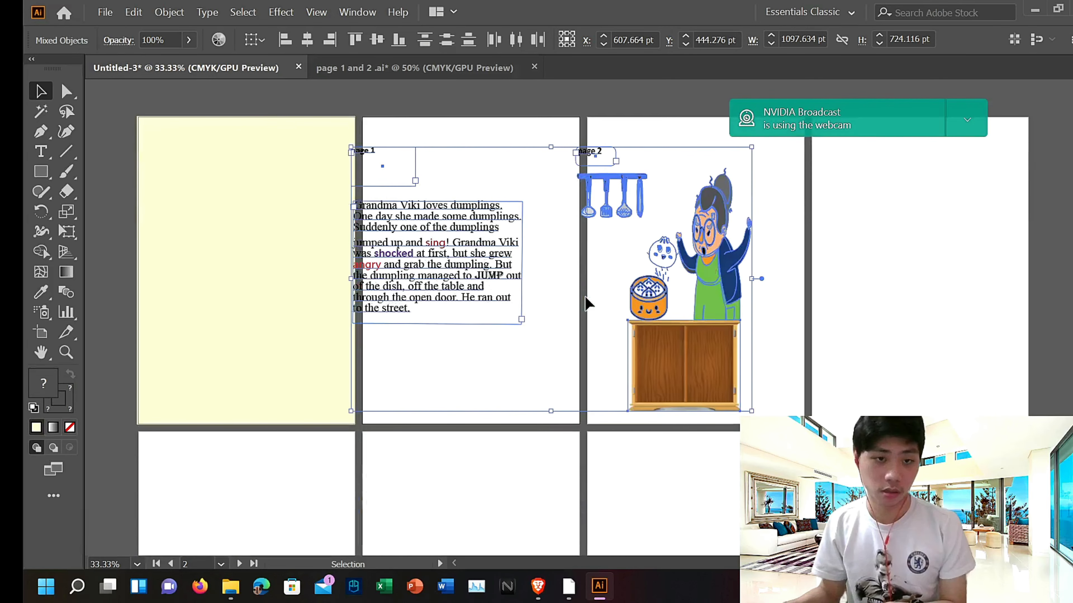
pyautogui.scroll(2, 582, 296)
pyautogui.press('Left')
pyautogui.press('Left')
pyautogui.press('Left')
pyautogui.press('Left')
pyautogui.press('Left')
pyautogui.press('Left')
pyautogui.press('Left')
pyautogui.press('Left')
pyautogui.press('Left')
pyautogui.press('Left')
pyautogui.press('Left')
pyautogui.press('Left')
pyautogui.press('Left')
pyautogui.press('Left')
pyautogui.press('Left')
pyautogui.press('Left')
pyautogui.press('Left')
pyautogui.press('Left')
pyautogui.press('Left')
pyautogui.press('Left')
pyautogui.scroll(3, 579, 294)
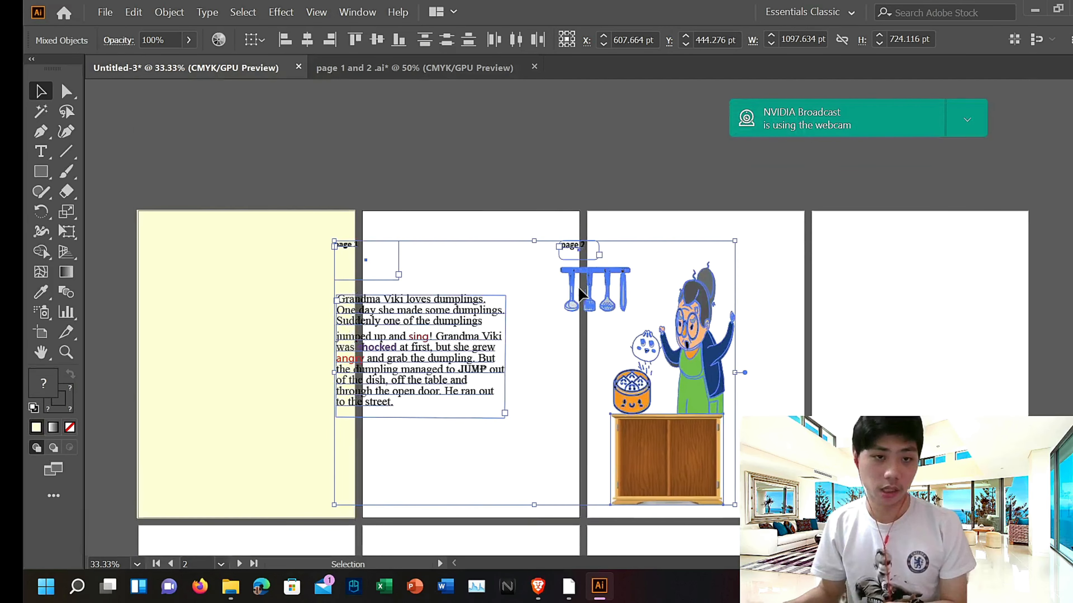
pyautogui.scroll(-8, 579, 294)
pyautogui.scroll(2, 578, 295)
pyautogui.press('Left')
pyautogui.press('Left')
pyautogui.press('Left')
pyautogui.press('Left')
pyautogui.press('Left')
pyautogui.press('Left')
pyautogui.press('Left')
pyautogui.press('Left')
pyautogui.press('Left')
pyautogui.press('Left')
pyautogui.press('Left')
pyautogui.press('Left')
pyautogui.press('Left')
pyautogui.press('Left')
pyautogui.press('Left')
pyautogui.press('Left')
pyautogui.press('Left')
pyautogui.press('Left')
pyautogui.press('Left')
pyautogui.press('Left')
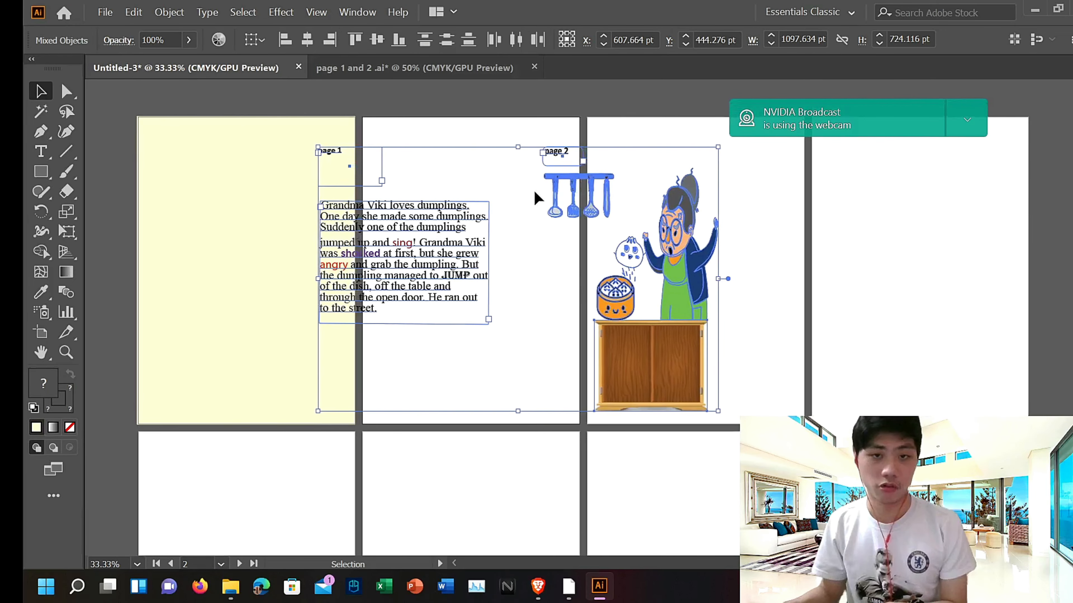
pyautogui.scroll(-1, 548, 293)
pyautogui.press('Left')
pyautogui.press('Left')
pyautogui.press('Left')
pyautogui.press('Left')
pyautogui.press('Left')
pyautogui.press('Left')
pyautogui.press('Left')
pyautogui.press('Left')
pyautogui.press('Left')
pyautogui.press('Left')
pyautogui.press('Left')
pyautogui.press('Left')
pyautogui.press('Left')
pyautogui.press('Left')
pyautogui.press('Left')
pyautogui.press('Left')
pyautogui.press('Left')
pyautogui.press('Left')
pyautogui.press('Left')
pyautogui.press('Left')
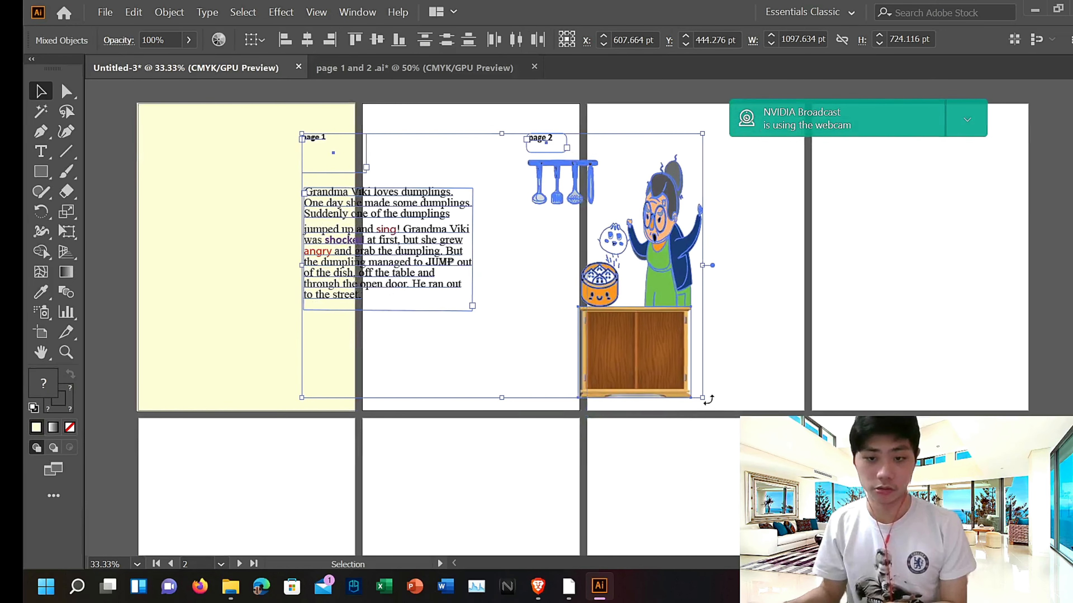
pyautogui.moveTo(694, 397); pyautogui.dragTo(519, 351)
pyautogui.hotkey('ctrl', 'z')
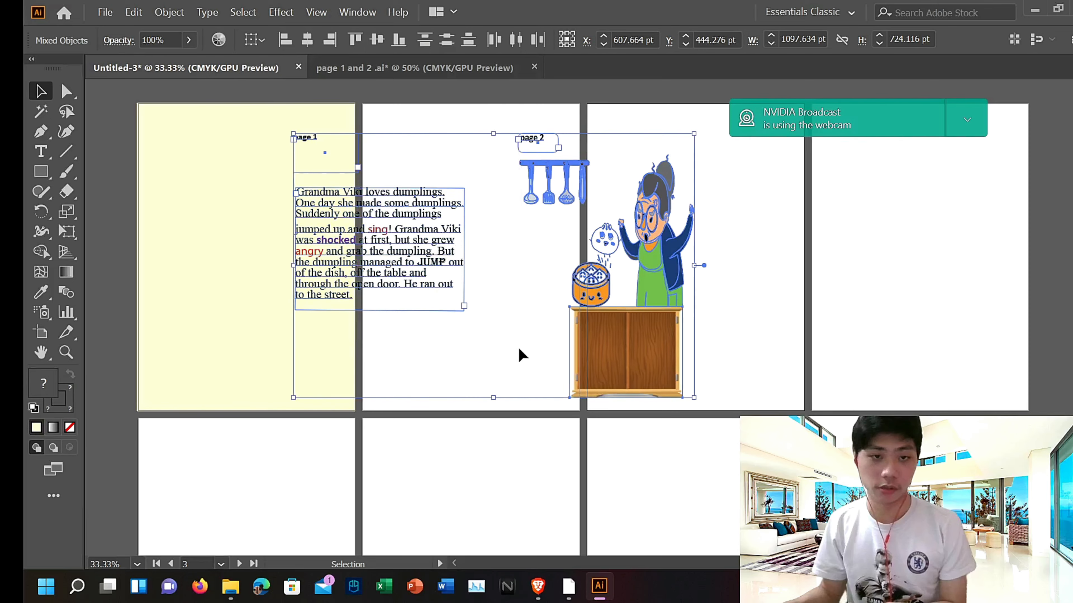
pyautogui.press('Left')
pyautogui.press('Left')
pyautogui.press('Left')
pyautogui.press('Left')
pyautogui.press('Left')
pyautogui.press('Left')
pyautogui.press('Left')
pyautogui.press('Left')
pyautogui.press('Left')
pyautogui.press('Left')
pyautogui.press('Left')
pyautogui.press('Left')
pyautogui.press('Left')
pyautogui.press('Left')
pyautogui.press('Left')
pyautogui.press('Left')
pyautogui.press('Left')
pyautogui.press('Left')
pyautogui.press('Left')
pyautogui.press('Left')
pyautogui.press('Left')
pyautogui.press('Left')
pyautogui.scroll(4, 348, 292)
pyautogui.scroll(-4, 351, 293)
pyautogui.scroll(11, 357, 295)
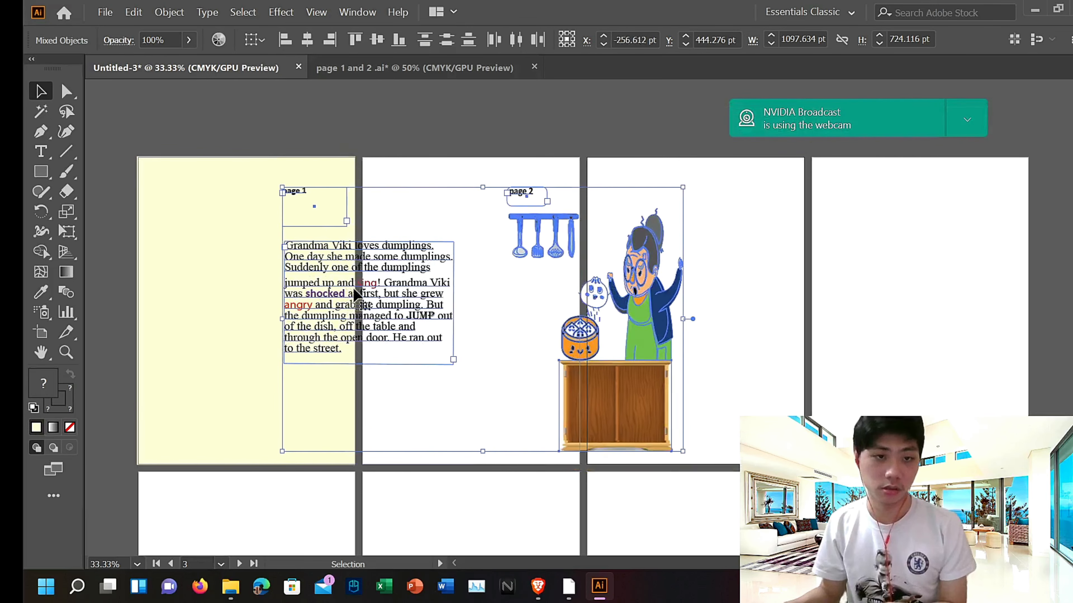
pyautogui.scroll(-5, 360, 296)
pyautogui.scroll(-3, 358, 296)
pyautogui.press('Left')
pyautogui.press('Left')
pyautogui.press('Left')
pyautogui.press('Left')
pyautogui.press('Left')
pyautogui.press('Left')
pyautogui.press('Left')
pyautogui.press('Left')
pyautogui.press('Left')
pyautogui.press('Left')
pyautogui.press('Left')
pyautogui.press('Left')
pyautogui.press('Left')
pyautogui.press('Left')
pyautogui.press('Left')
pyautogui.press('Left')
pyautogui.press('Left')
pyautogui.press('Left')
pyautogui.press('Left')
pyautogui.press('Left')
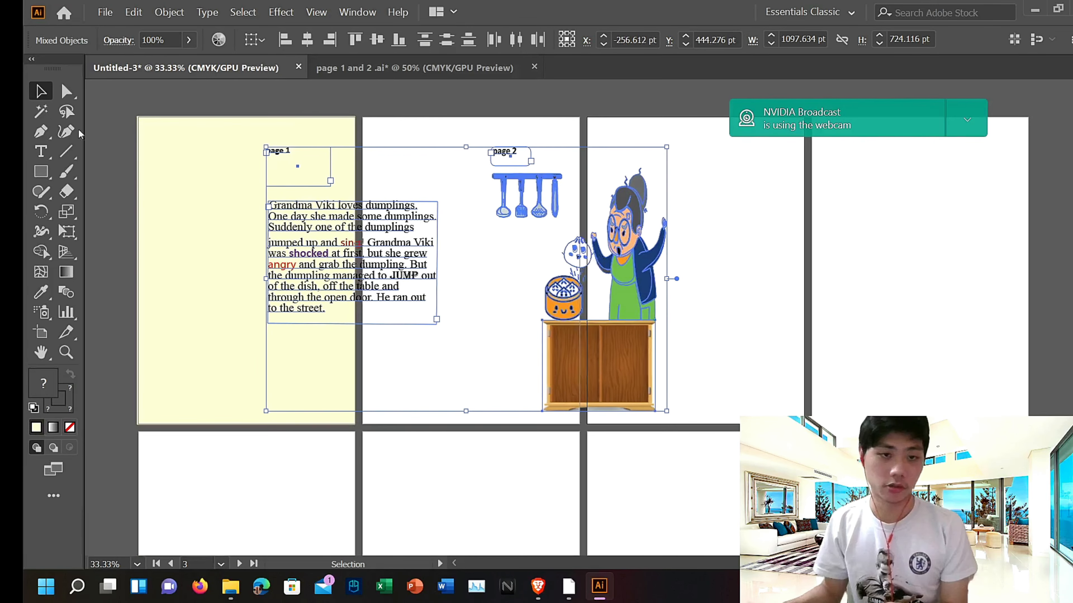
# Step: Nudge the page 1 story text frame left onto the first artboard
pyautogui.click(476, 301)
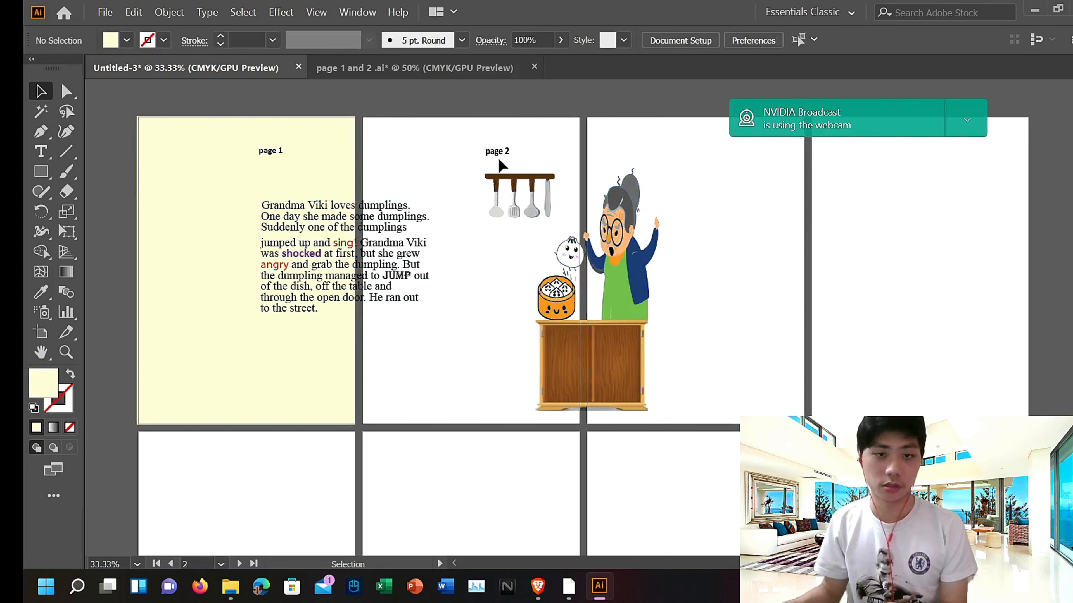
pyautogui.click(667, 435)
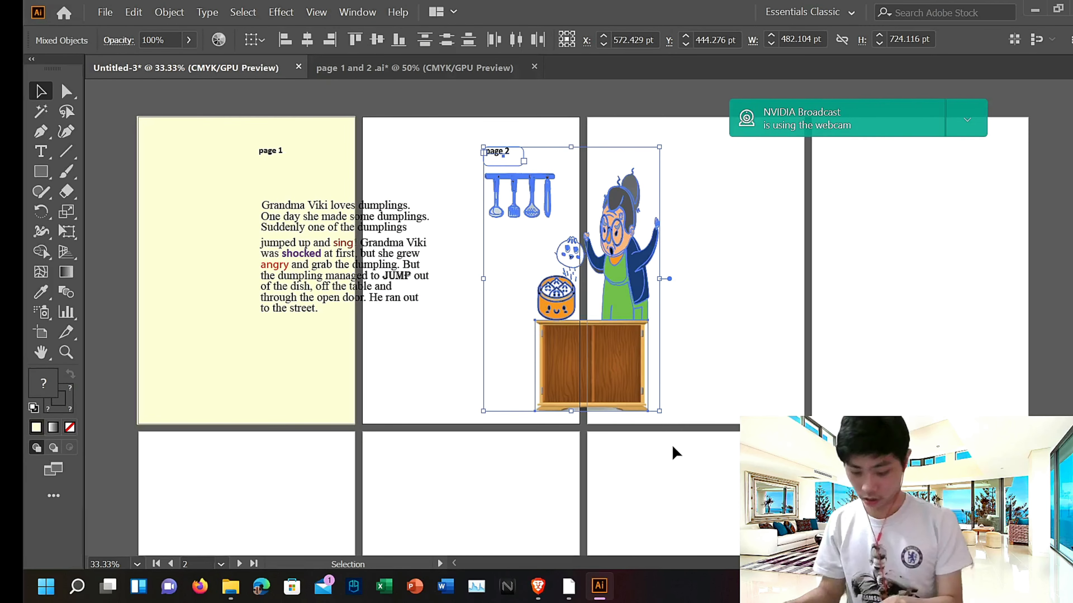
pyautogui.click(391, 245)
pyautogui.press('Left')
pyautogui.press('Left')
pyautogui.press('Left')
pyautogui.press('Left')
pyautogui.press('Left')
pyautogui.press('Left')
pyautogui.press('Left')
pyautogui.press('Left')
pyautogui.press('Left')
pyautogui.press('Left')
pyautogui.press('Left')
pyautogui.press('Left')
pyautogui.press('Left')
pyautogui.press('Left')
pyautogui.press('Left')
pyautogui.press('Left')
pyautogui.press('Left')
pyautogui.press('Left')
pyautogui.press('Left')
pyautogui.press('Left')
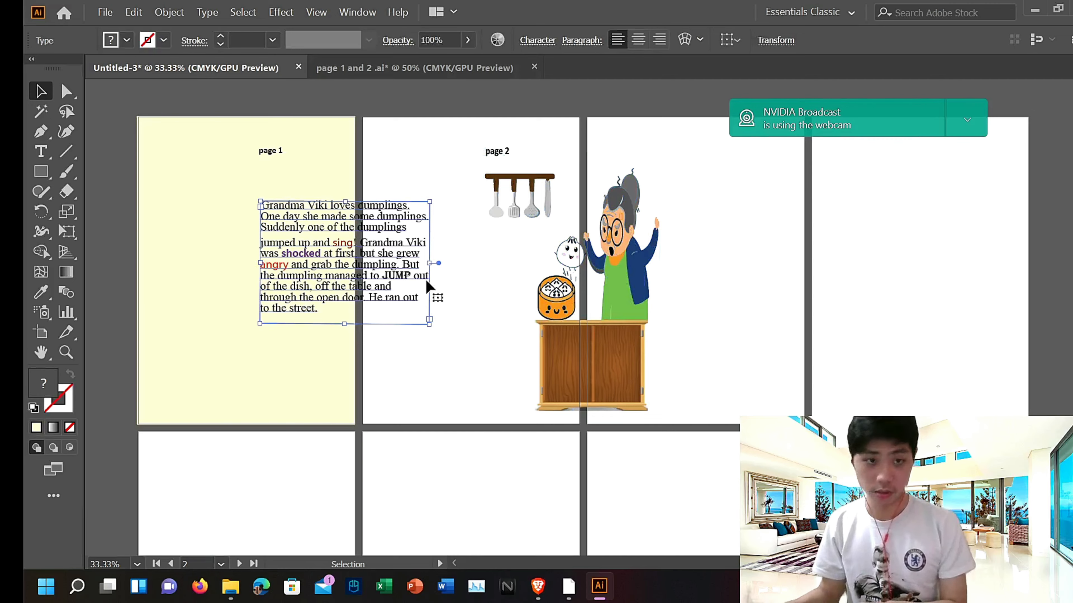
pyautogui.scroll(1, 303, 256)
pyautogui.press('Left')
pyautogui.press('Left')
pyautogui.press('Left')
pyautogui.press('Left')
pyautogui.press('Left')
pyautogui.press('Left')
pyautogui.press('Left')
pyautogui.press('Left')
pyautogui.press('Left')
pyautogui.press('Left')
pyautogui.press('Left')
pyautogui.press('Left')
pyautogui.press('Left')
pyautogui.press('Left')
pyautogui.press('Left')
pyautogui.press('Left')
pyautogui.press('Left')
pyautogui.press('Left')
pyautogui.press('Left')
pyautogui.press('Left')
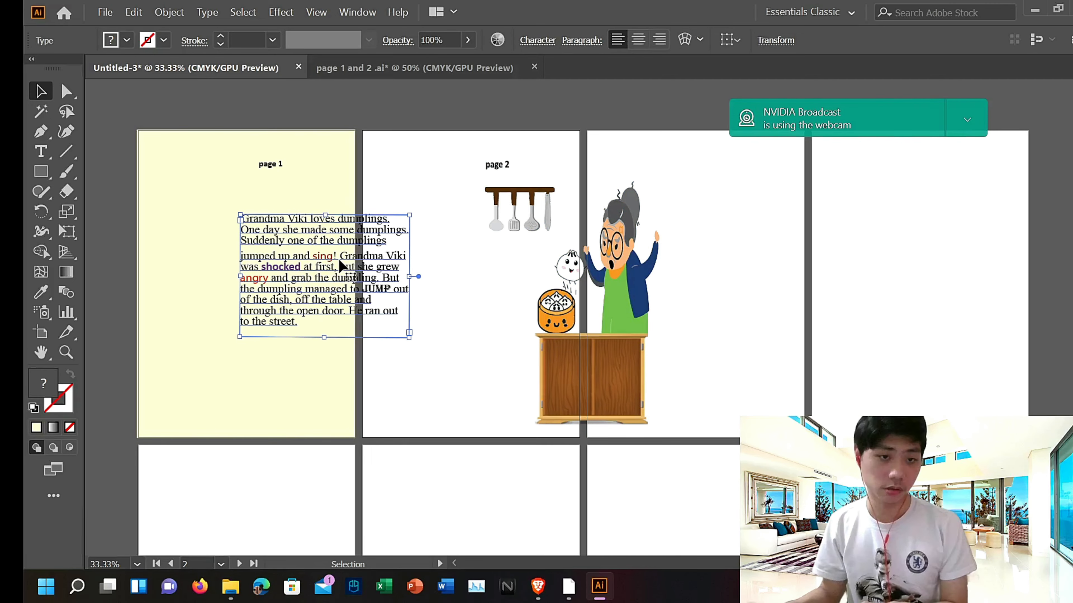
pyautogui.press('Left')
pyautogui.press('Left')
pyautogui.press('Left')
pyautogui.press('Left')
pyautogui.press('Left')
pyautogui.press('Left')
pyautogui.press('Left')
pyautogui.press('Left')
pyautogui.press('Left')
pyautogui.press('Left')
pyautogui.press('Left')
pyautogui.press('Left')
pyautogui.press('Left')
pyautogui.press('Left')
pyautogui.press('Left')
pyautogui.press('Left')
pyautogui.press('Left')
pyautogui.press('Left')
pyautogui.press('Left')
pyautogui.press('Left')
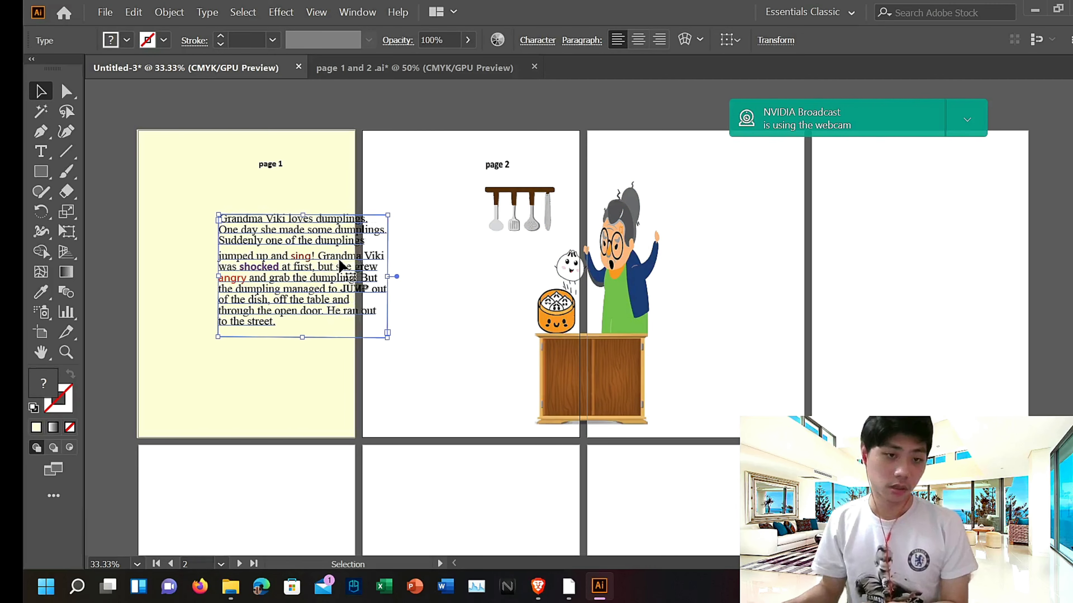
pyautogui.press('Left')
pyautogui.press('Left')
pyautogui.press('Left')
pyautogui.press('Left')
pyautogui.press('Left')
pyautogui.press('Left')
pyautogui.press('Left')
pyautogui.press('Left')
pyautogui.press('Left')
pyautogui.press('Left')
pyautogui.press('Left')
pyautogui.press('Left')
pyautogui.press('Left')
pyautogui.press('Left')
pyautogui.press('Left')
pyautogui.press('Left')
pyautogui.press('Left')
pyautogui.press('Left')
pyautogui.press('Left')
pyautogui.press('Left')
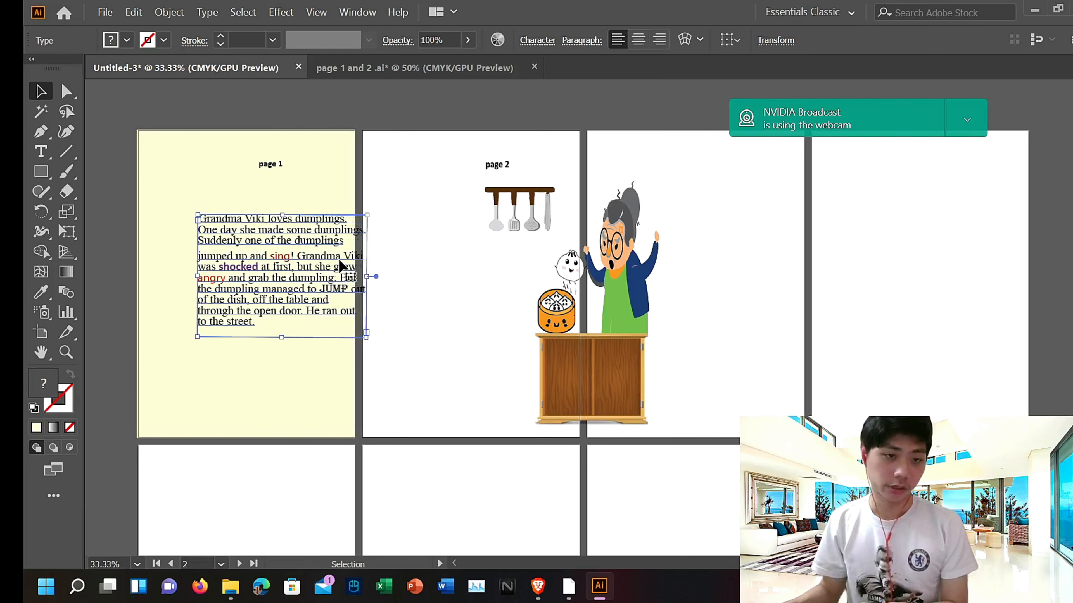
pyautogui.press('Left')
pyautogui.press('Left')
pyautogui.press('Left')
pyautogui.press('Left')
pyautogui.press('Left')
pyautogui.press('Left')
pyautogui.press('Left')
pyautogui.press('Left')
pyautogui.press('Left')
pyautogui.press('Left')
pyautogui.press('Left')
pyautogui.press('Left')
pyautogui.press('Left')
pyautogui.press('Left')
# Step: Nudge the "page 1" label left to sit above the story text
pyautogui.click(268, 169)
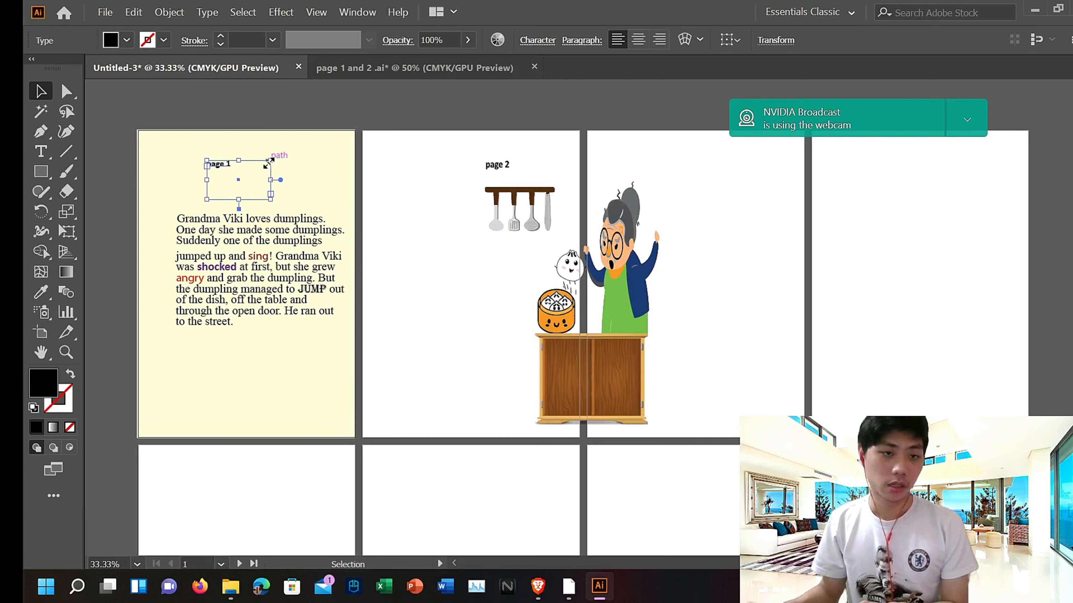
pyautogui.press('Left')
pyautogui.press('Left')
pyautogui.press('Left')
pyautogui.press('Left')
pyautogui.press('Left')
pyautogui.press('Left')
pyautogui.press('Left')
pyautogui.press('Left')
pyautogui.press('Left')
pyautogui.press('Left')
pyautogui.press('Left')
pyautogui.press('Left')
pyautogui.press('Left')
pyautogui.press('Left')
pyautogui.press('Left')
pyautogui.press('Left')
pyautogui.press('Left')
pyautogui.press('Left')
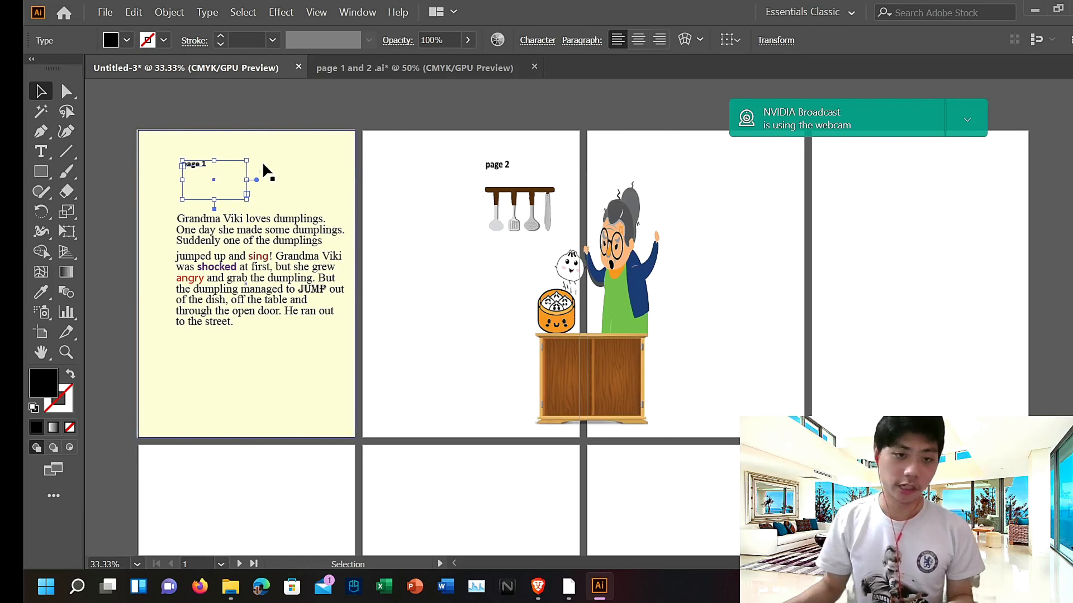
# Step: Paste another cream background rectangle and move it from the second artboard partly over the first
pyautogui.doubleClick(291, 173)
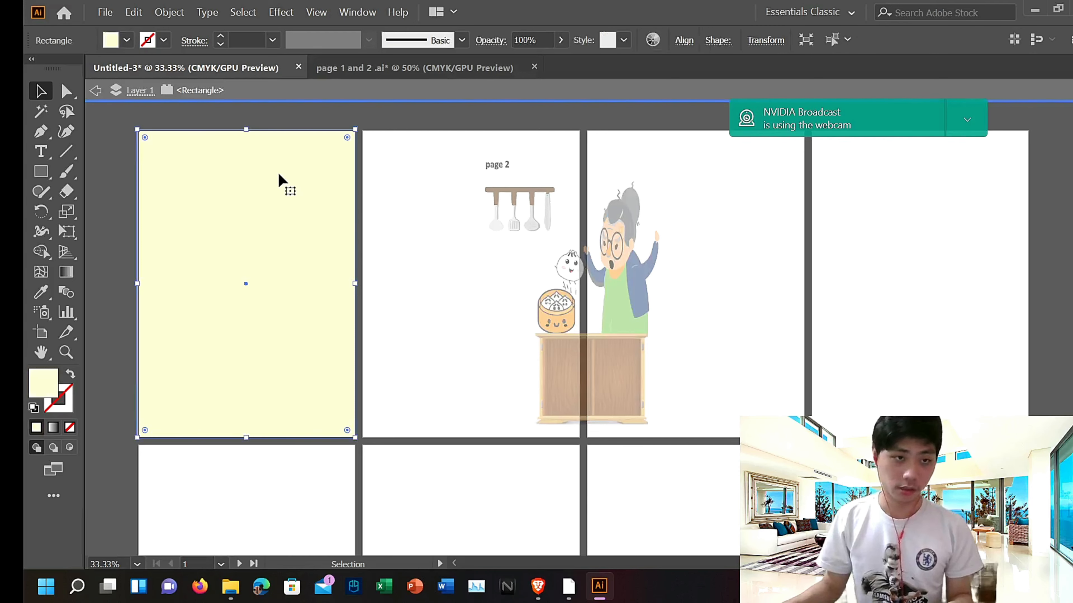
pyautogui.doubleClick(429, 190)
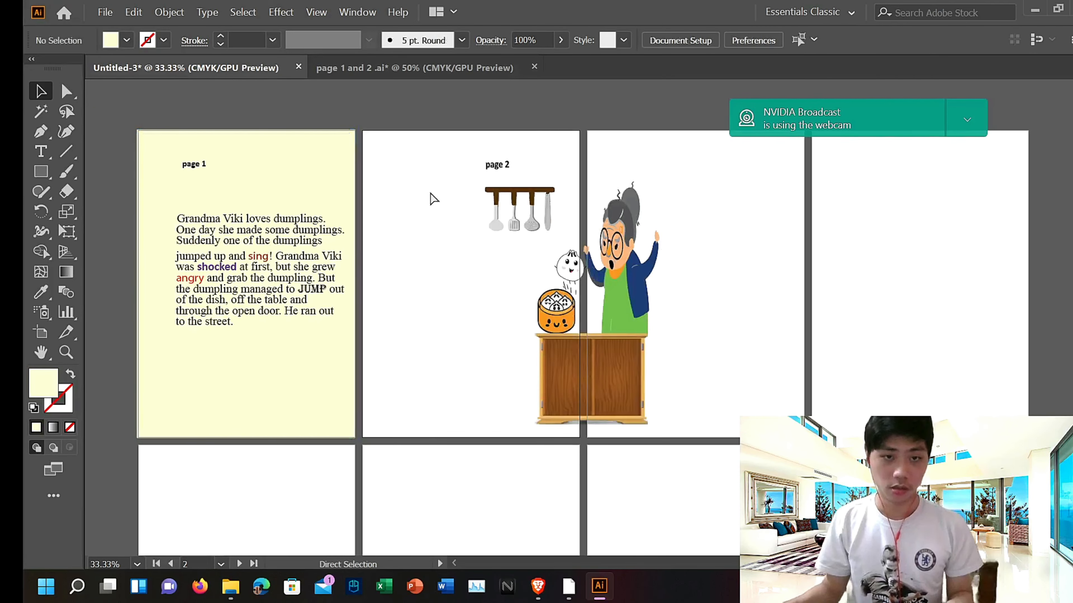
pyautogui.hotkey('ctrl', 'v')
pyautogui.press('Left')
pyautogui.press('Left')
pyautogui.press('Left')
pyautogui.press('Left')
pyautogui.press('Left')
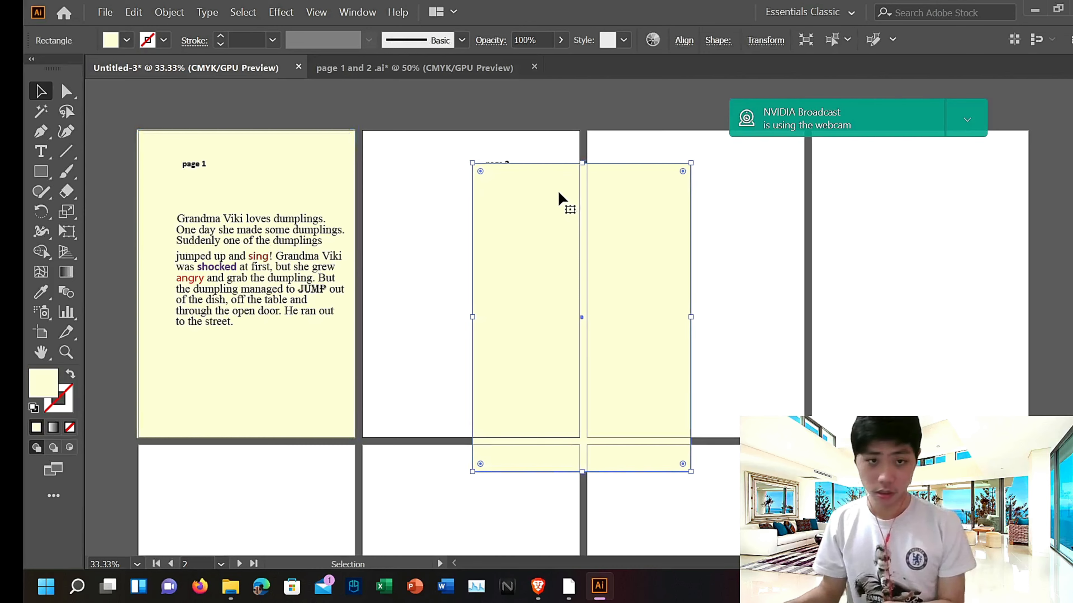
pyautogui.scroll(1, 560, 194)
pyautogui.scroll(1, 559, 196)
pyautogui.press('Left')
pyautogui.press('Left')
pyautogui.press('Left')
pyautogui.press('Left')
pyautogui.press('Left')
pyautogui.press('Left')
pyautogui.press('Left')
pyautogui.press('Left')
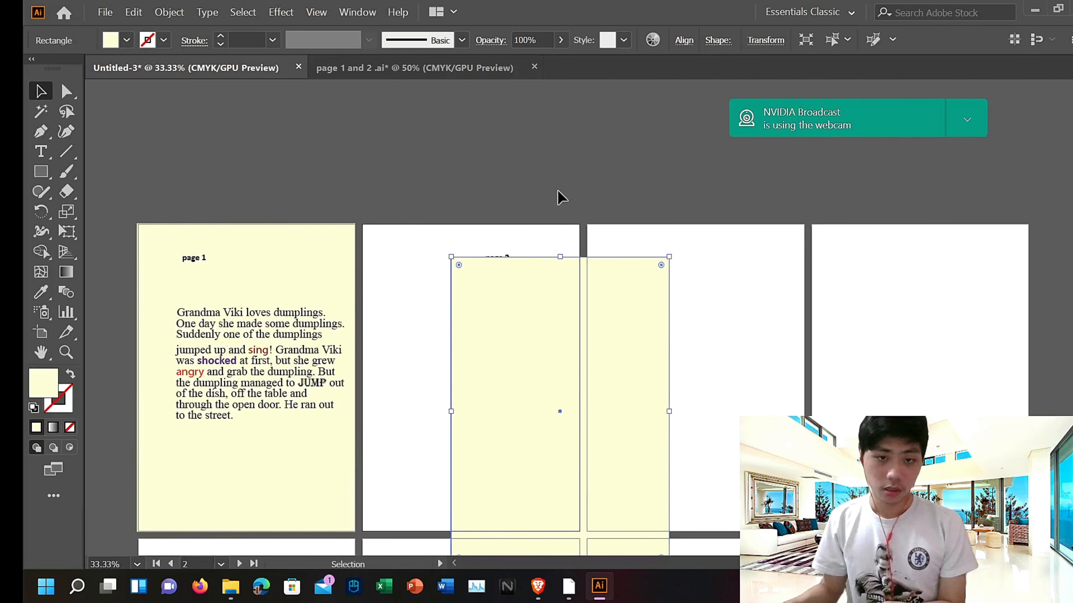
pyautogui.scroll(-3, 560, 197)
pyautogui.scroll(-6, 559, 197)
pyautogui.press('Left')
pyautogui.press('Left')
pyautogui.press('Left')
pyautogui.press('Left')
pyautogui.press('Left')
pyautogui.press('Left')
pyautogui.press('Left')
pyautogui.press('Left')
pyautogui.scroll(12, 559, 197)
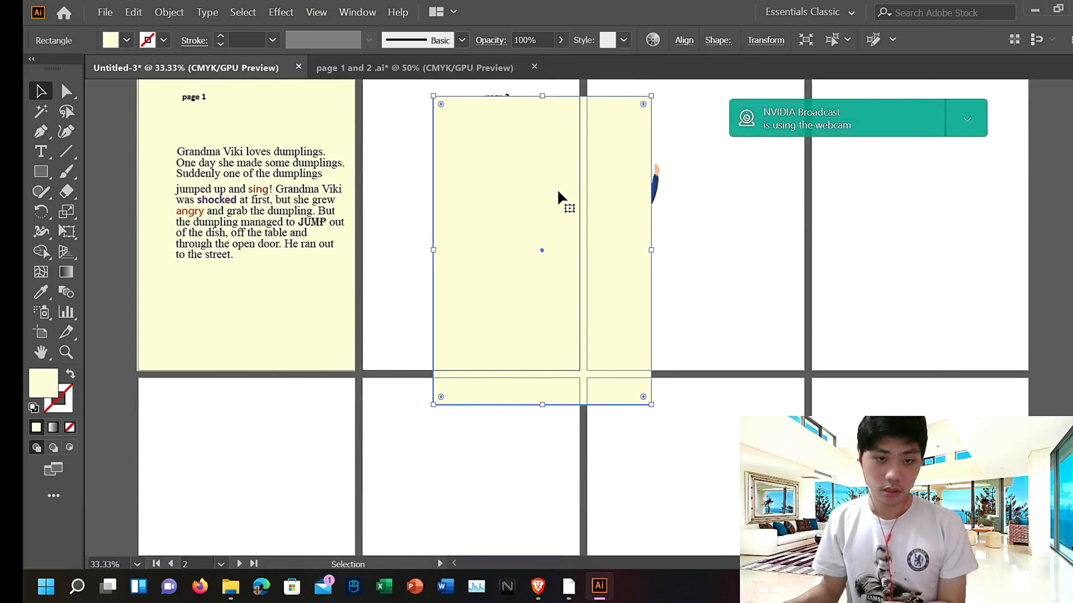
pyautogui.scroll(-3, 559, 191)
pyautogui.press('Left')
pyautogui.press('Left')
pyautogui.press('Left')
pyautogui.press('Left')
pyautogui.press('Left')
pyautogui.press('Left')
pyautogui.press('Left')
pyautogui.press('Left')
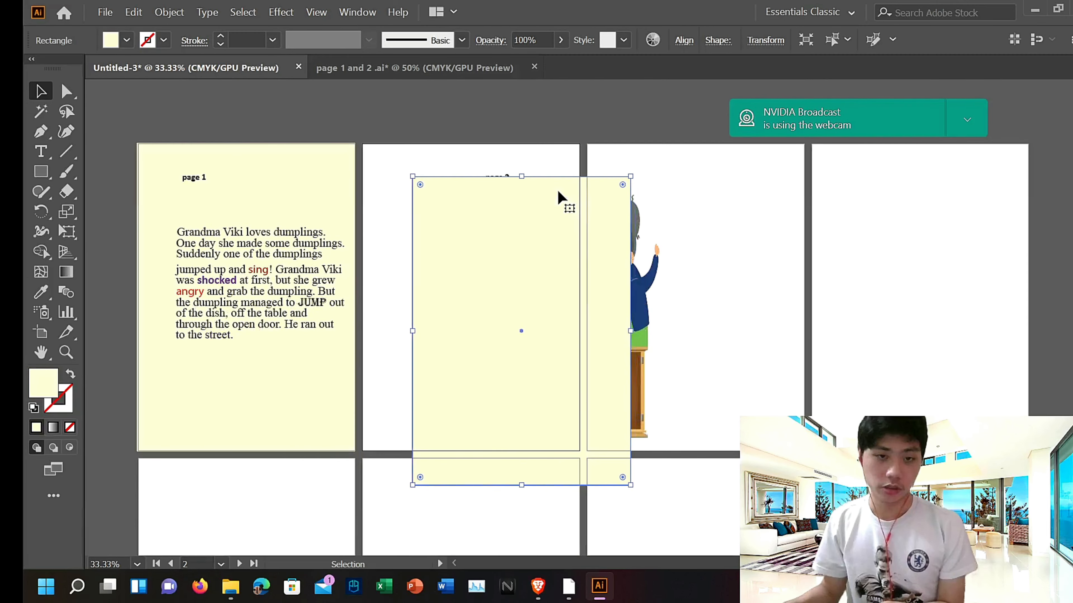
pyautogui.scroll(4, 560, 191)
pyautogui.scroll(2, 564, 197)
pyautogui.scroll(-8, 575, 199)
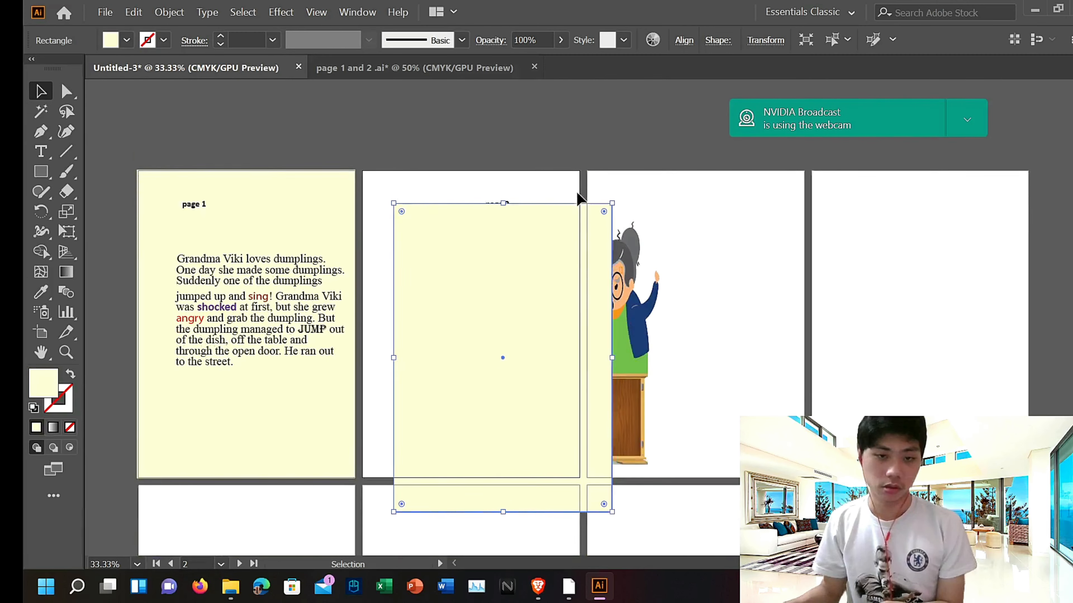
pyautogui.press('Left')
pyautogui.press('Left')
pyautogui.press('Left')
pyautogui.press('Left')
pyautogui.press('Left')
pyautogui.press('Left')
pyautogui.press('Left')
pyautogui.press('Left')
pyautogui.press('Left')
pyautogui.press('Left')
pyautogui.press('Left')
pyautogui.press('Left')
pyautogui.press('Left')
pyautogui.press('Left')
pyautogui.press('Left')
pyautogui.press('Left')
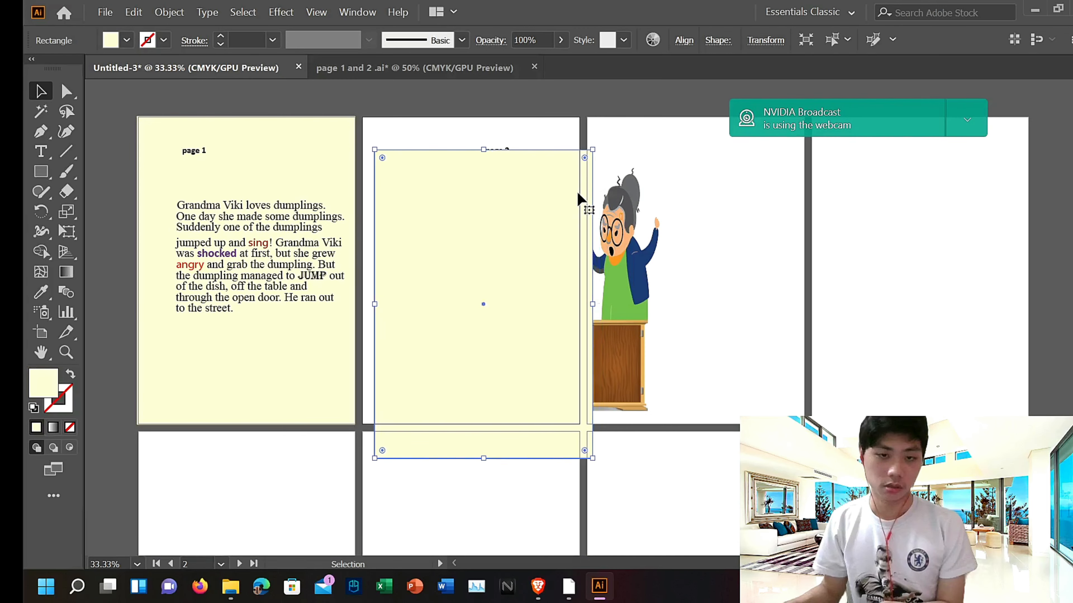
pyautogui.press('Up')
pyautogui.press('Up')
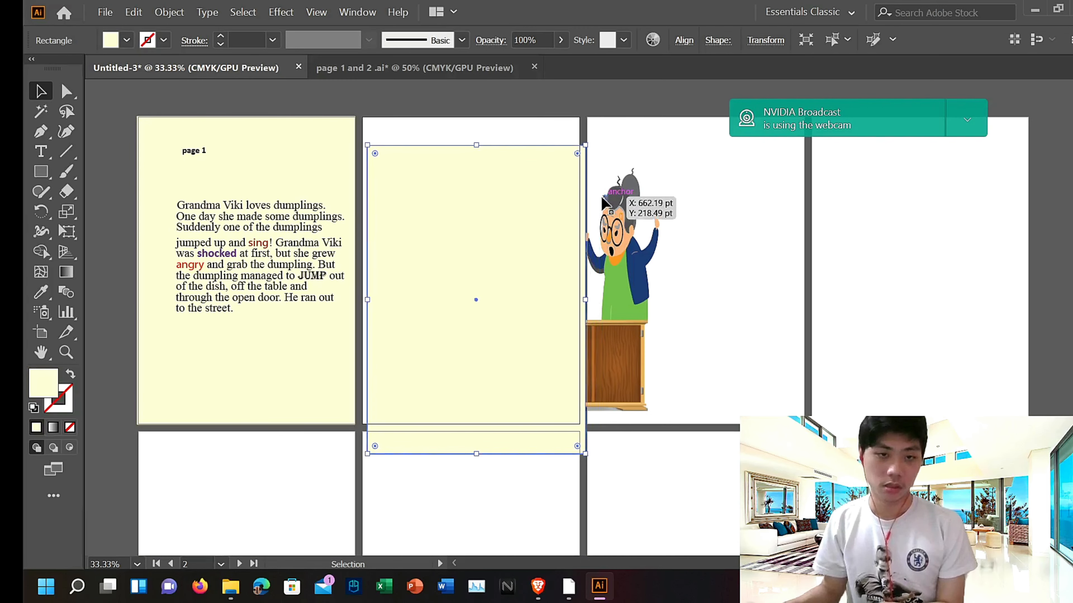
pyautogui.press('Left')
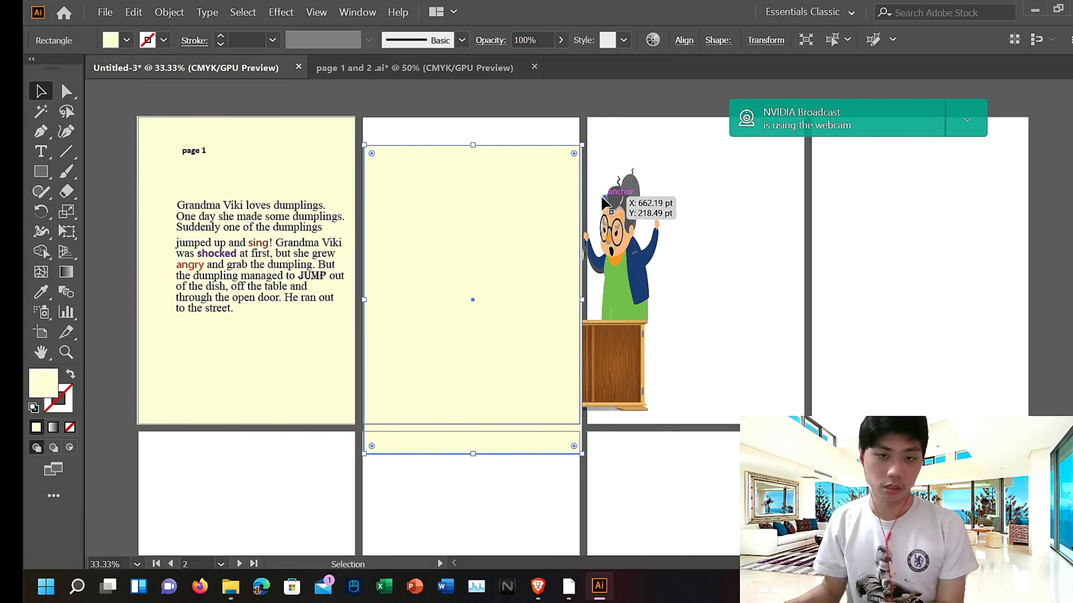
pyautogui.moveTo(506, 199); pyautogui.dragTo(343, 226)
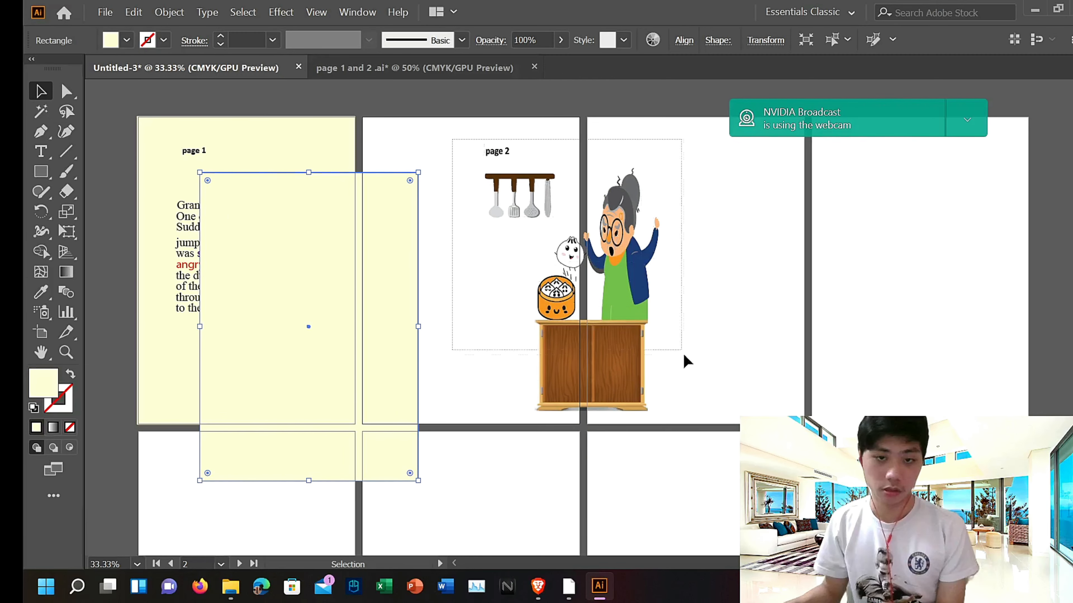
# Step: Select and delete the page 2 illustration group
pyautogui.moveTo(686, 361); pyautogui.dragTo(676, 441)
pyautogui.press('Delete')
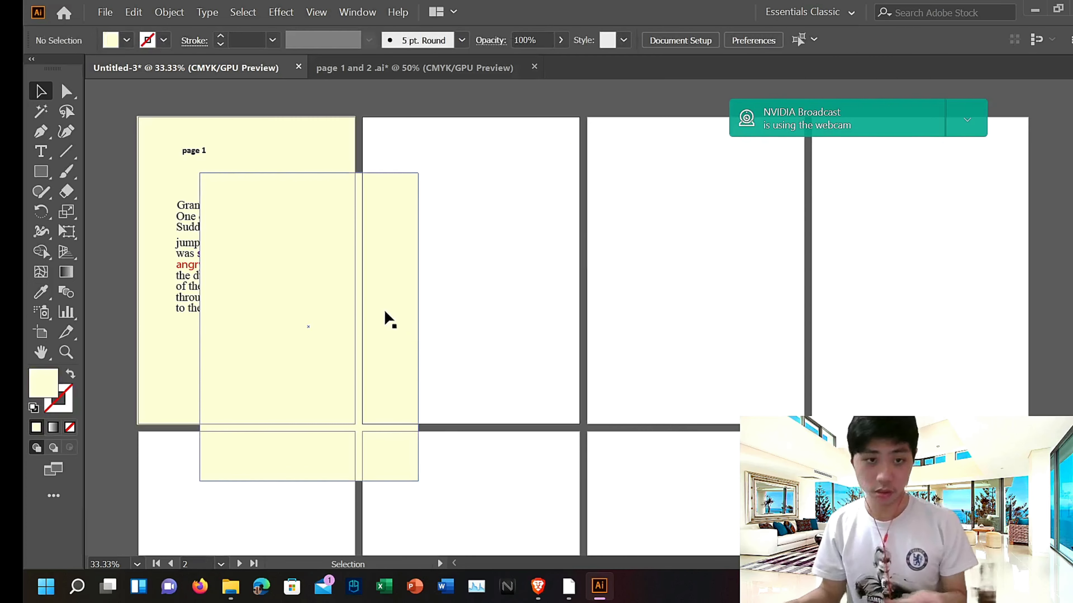
# Step: Move the cream background rectangle so it fills the second artboard
pyautogui.moveTo(389, 319); pyautogui.dragTo(457, 211)
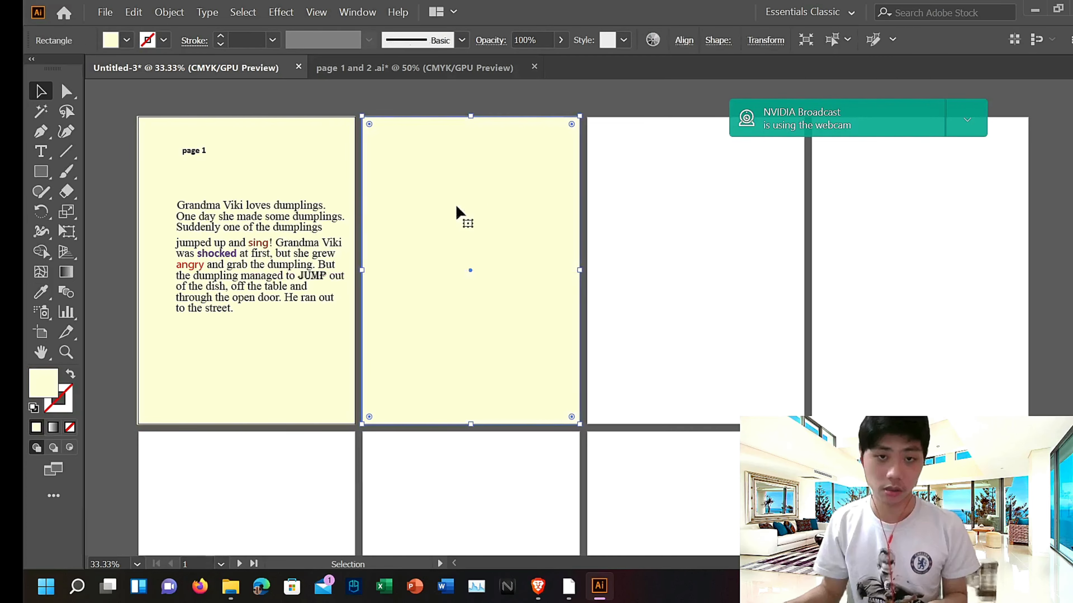
# Step: Copy the page 1 and 2 artwork from the "page 1 and 2" file and paste it into the new document
pyautogui.click(381, 75)
pyautogui.scroll(3, 549, 202)
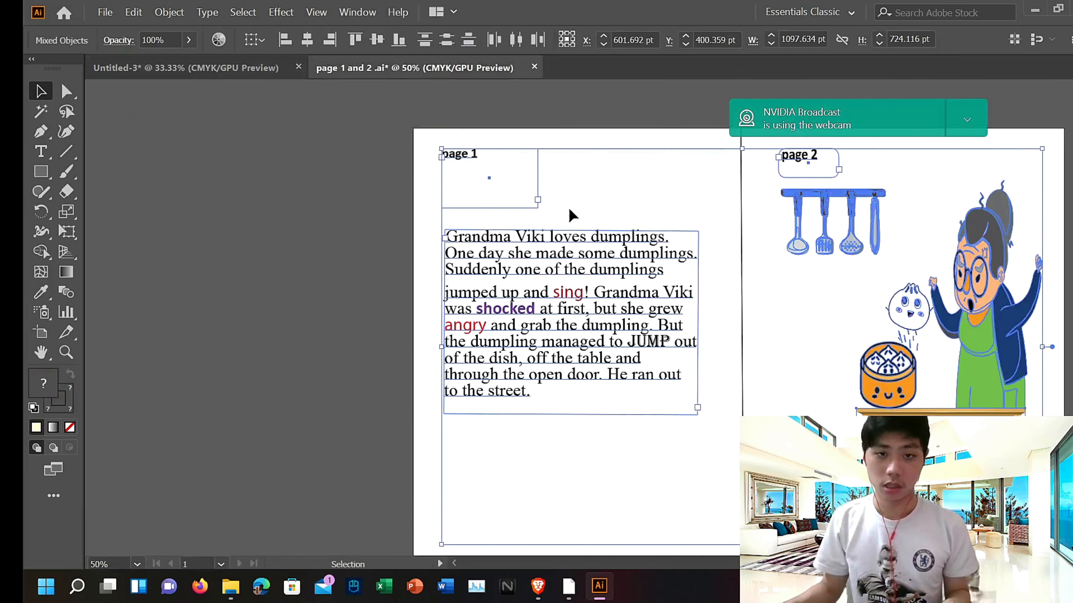
pyautogui.hotkey('ctrl', 'c')
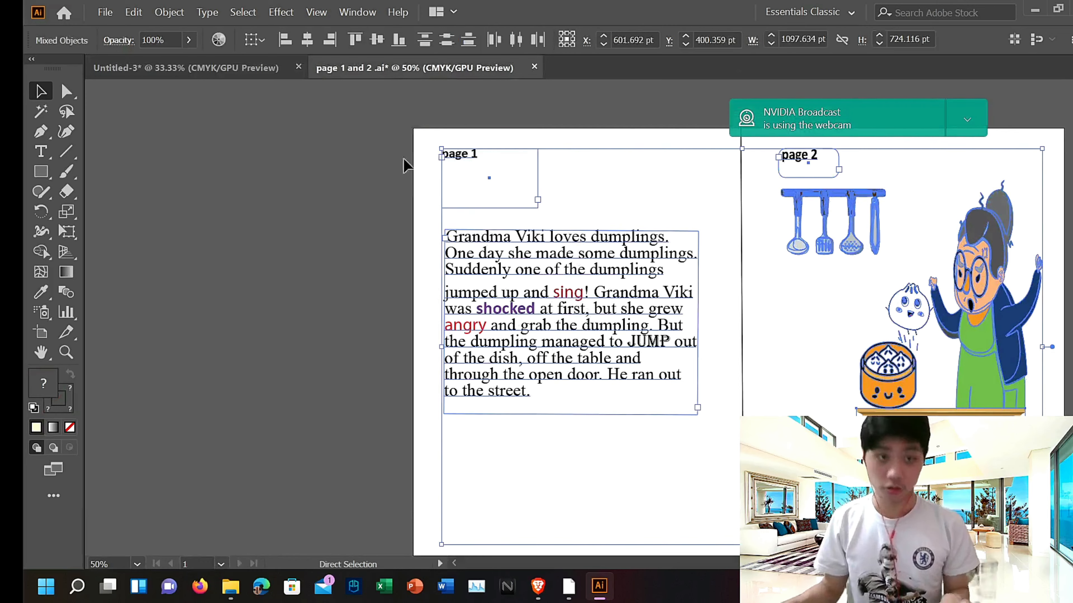
pyautogui.click(259, 71)
pyautogui.hotkey('ctrl', 'v')
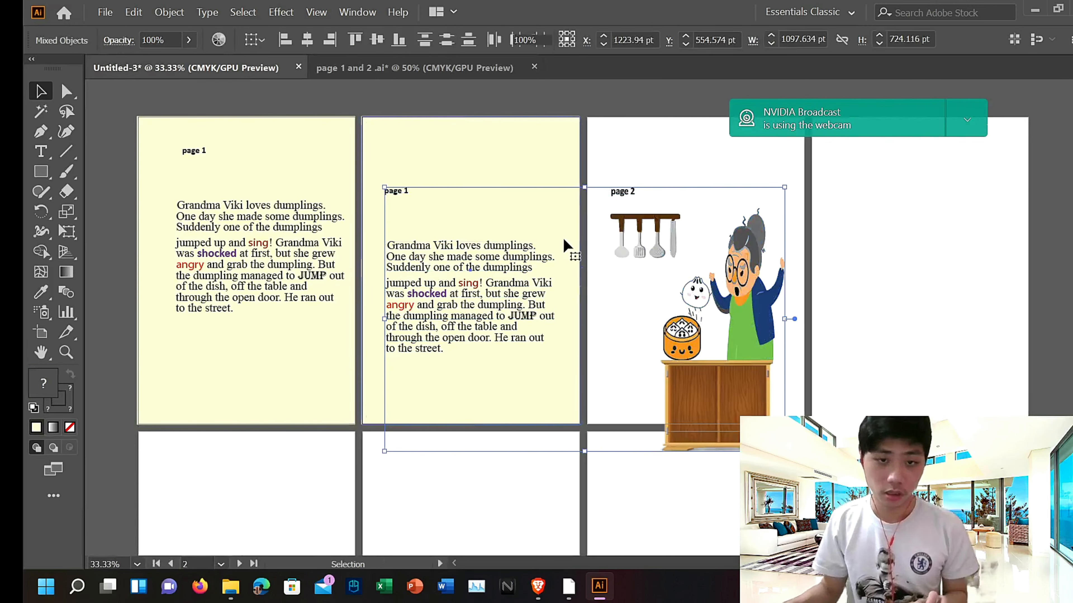
# Step: Delete the duplicate page 1 story text and "page 1" label from the pasted artwork
pyautogui.click(530, 260)
pyautogui.press('Delete')
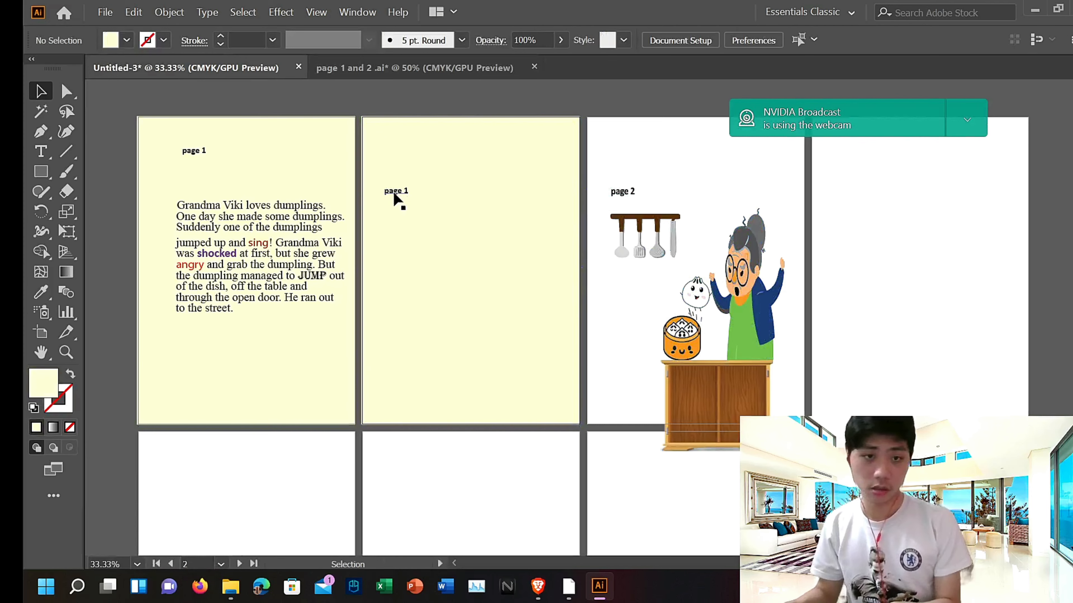
pyautogui.click(396, 192)
pyautogui.press('Delete')
# Step: Copy the page 2 illustration with its label and paste a copy beside the second artboard
pyautogui.moveTo(606, 183); pyautogui.dragTo(770, 401)
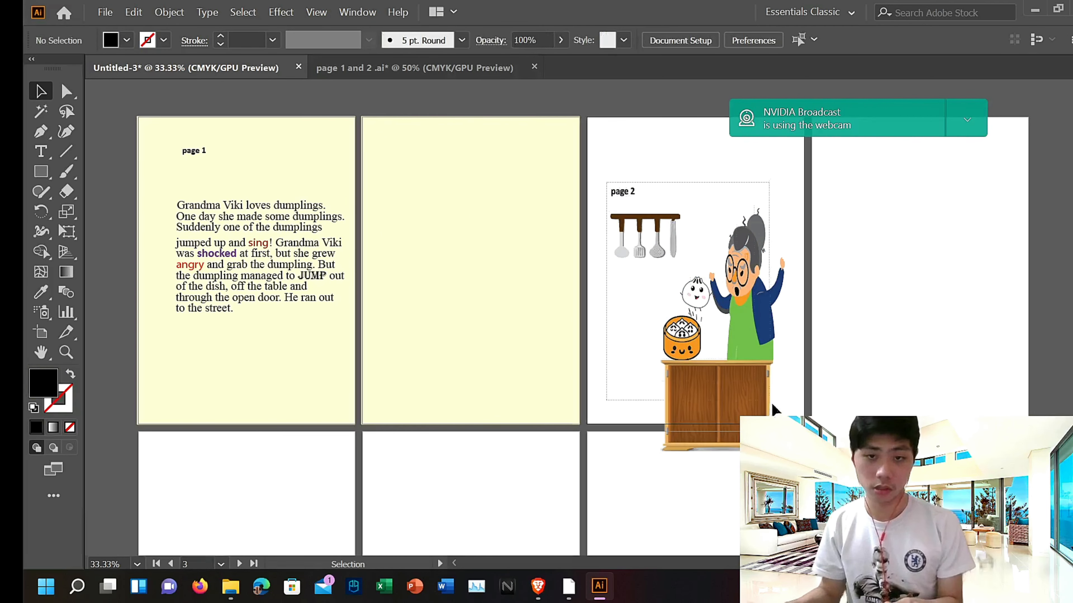
pyautogui.moveTo(788, 446); pyautogui.dragTo(791, 448)
pyautogui.hotkey('ctrl', 'c')
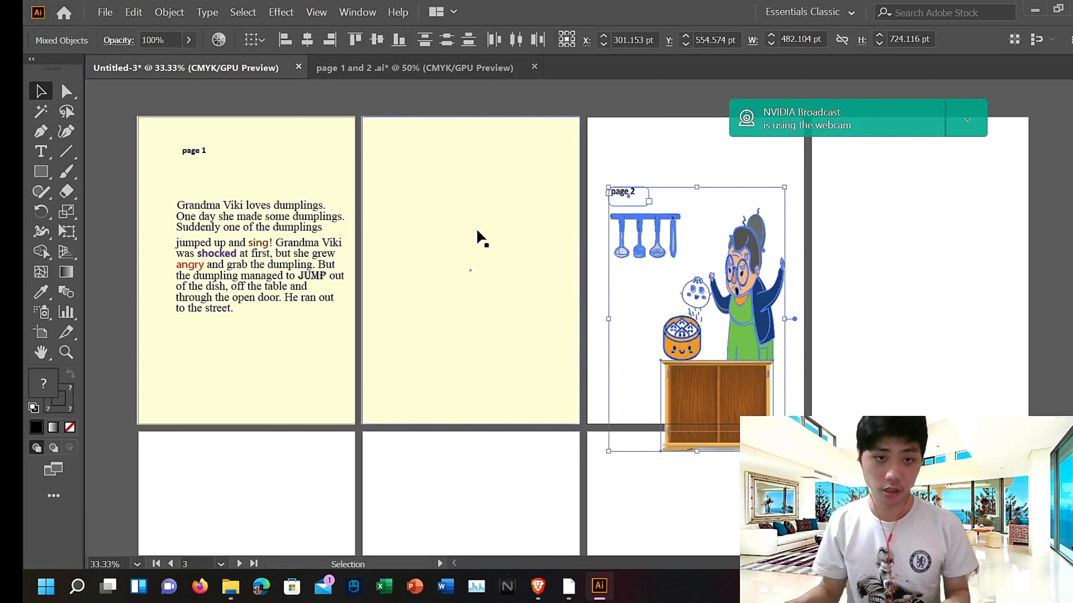
pyautogui.click(477, 229)
pyautogui.hotkey('ctrl', 'v')
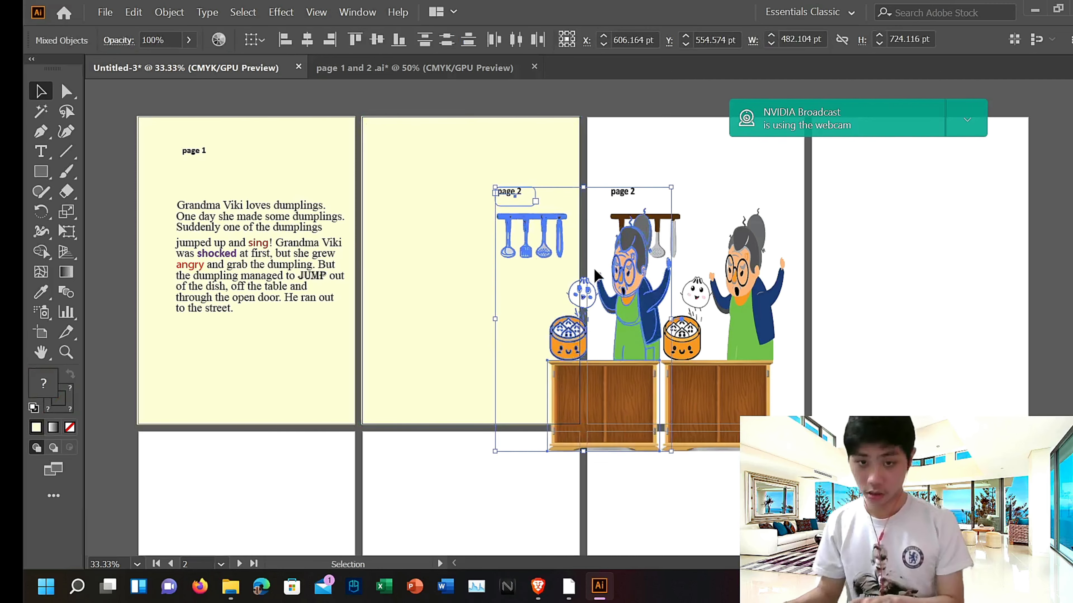
# Step: Nudge the pasted page 2 illustration left and up until it sits on the second artboard
pyautogui.press('Left')
pyautogui.press('Left')
pyautogui.press('Left')
pyautogui.press('Left')
pyautogui.press('Left')
pyautogui.press('Left')
pyautogui.press('Left')
pyautogui.press('Left')
pyautogui.press('Left')
pyautogui.press('Left')
pyautogui.press('Left')
pyautogui.press('Left')
pyautogui.press('Left')
pyautogui.press('Left')
pyautogui.press('Left')
pyautogui.press('Left')
pyautogui.press('Left')
pyautogui.press('Left')
pyautogui.press('Left')
pyautogui.press('Left')
pyautogui.scroll(2, 676, 281)
pyautogui.scroll(-2, 692, 283)
pyautogui.scroll(7, 755, 278)
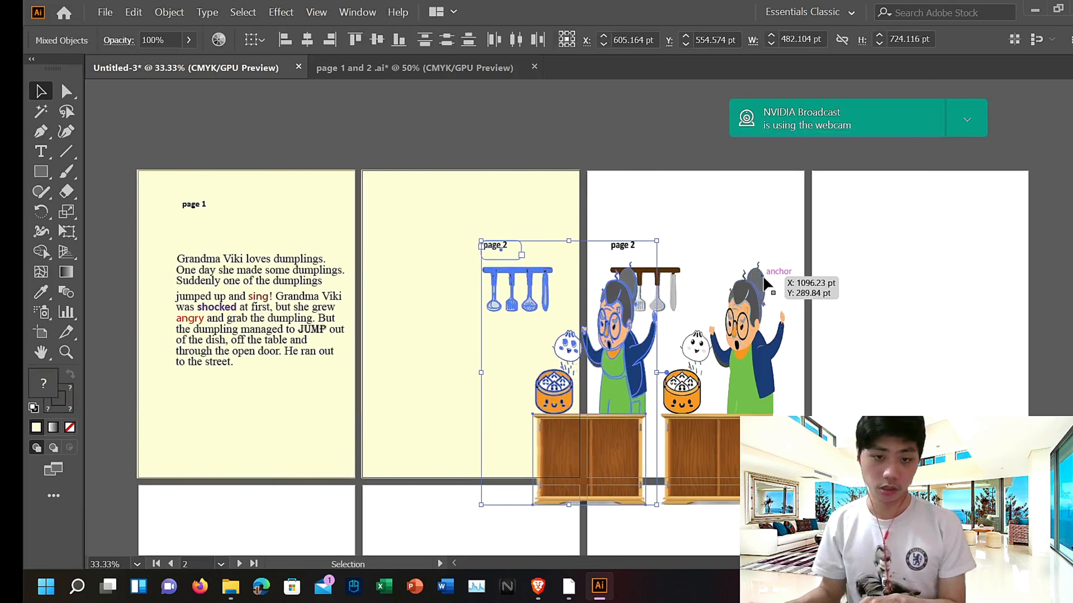
pyautogui.scroll(-2, 772, 280)
pyautogui.press('Left')
pyautogui.press('Left')
pyautogui.press('Left')
pyautogui.press('Left')
pyautogui.press('Left')
pyautogui.press('Left')
pyautogui.press('Left')
pyautogui.press('Left')
pyautogui.press('Left')
pyautogui.press('Left')
pyautogui.press('Left')
pyautogui.press('Left')
pyautogui.press('Left')
pyautogui.press('Left')
pyautogui.press('Left')
pyautogui.press('Left')
pyautogui.press('Left')
pyautogui.press('Left')
pyautogui.press('Left')
pyautogui.press('Left')
pyautogui.scroll(-5, 775, 282)
pyautogui.scroll(12, 779, 285)
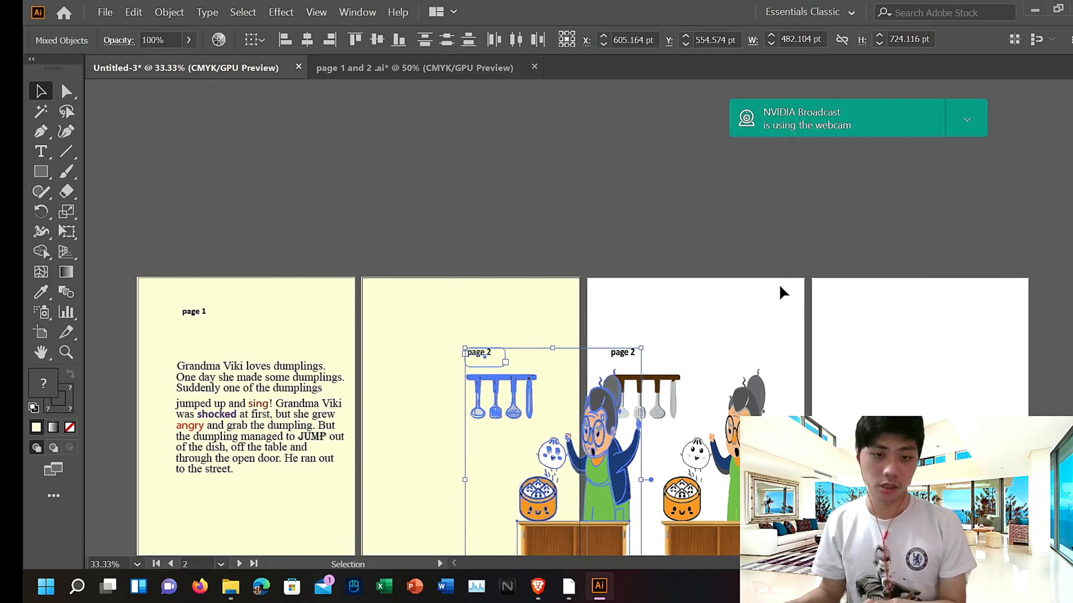
pyautogui.scroll(-11, 779, 285)
pyautogui.press('Left')
pyautogui.press('Left')
pyautogui.press('Left')
pyautogui.press('Left')
pyautogui.press('Left')
pyautogui.press('Left')
pyautogui.press('Left')
pyautogui.press('Left')
pyautogui.press('Left')
pyautogui.press('Left')
pyautogui.press('Left')
pyautogui.press('Left')
pyautogui.press('Left')
pyautogui.press('Left')
pyautogui.press('Left')
pyautogui.press('Left')
pyautogui.press('Left')
pyautogui.press('Left')
pyautogui.press('Left')
pyautogui.press('Left')
pyautogui.scroll(-5, 779, 285)
pyautogui.scroll(9, 781, 286)
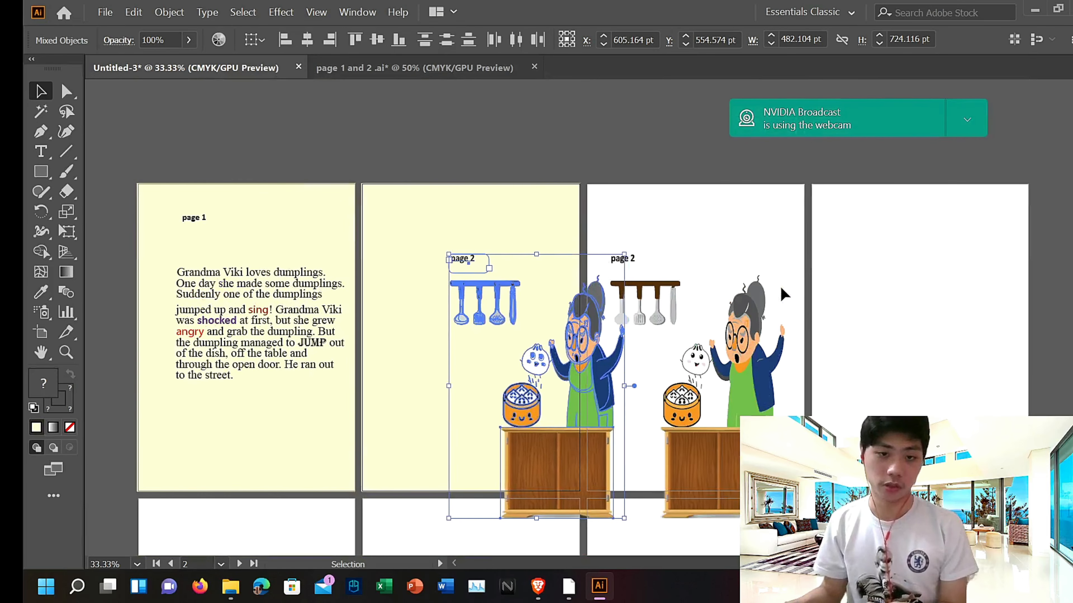
pyautogui.scroll(-5, 780, 288)
pyautogui.press('Left')
pyautogui.press('Left')
pyautogui.press('Left')
pyautogui.press('Left')
pyautogui.press('Left')
pyautogui.press('Left')
pyautogui.press('Left')
pyautogui.press('Left')
pyautogui.press('Left')
pyautogui.press('Left')
pyautogui.press('Left')
pyautogui.press('Left')
pyautogui.press('Left')
pyautogui.press('Left')
pyautogui.press('Left')
pyautogui.press('Left')
pyautogui.press('Left')
pyautogui.press('Left')
pyautogui.press('Left')
pyautogui.press('Left')
pyautogui.scroll(4, 781, 288)
pyautogui.scroll(-5, 781, 288)
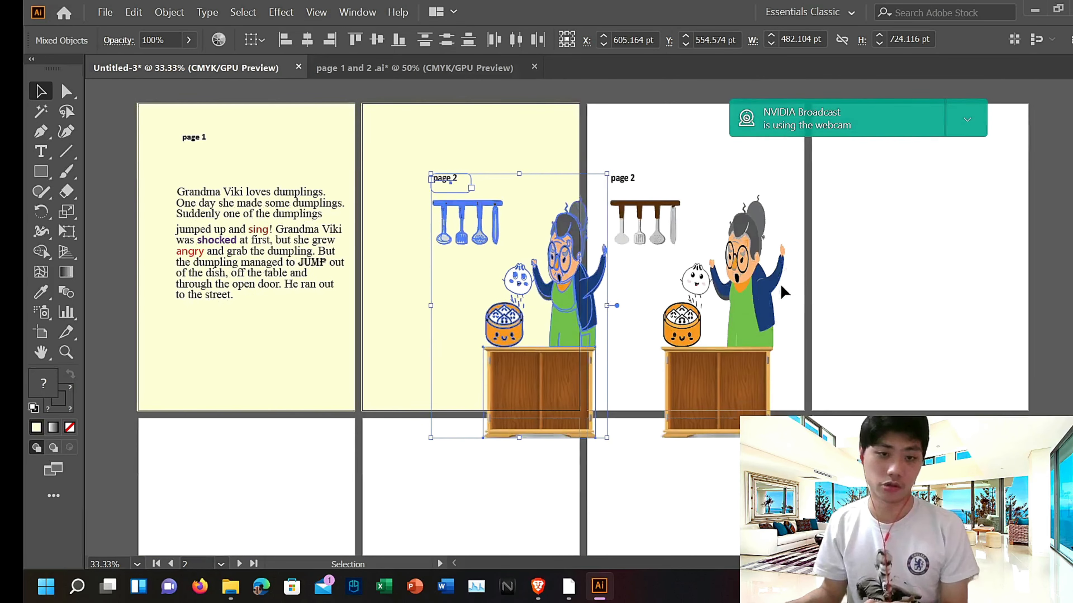
pyautogui.scroll(3, 782, 286)
pyautogui.scroll(-2, 782, 285)
pyautogui.press('Left')
pyautogui.press('Left')
pyautogui.press('Left')
pyautogui.press('Left')
pyautogui.press('Left')
pyautogui.press('Left')
pyautogui.press('Left')
pyautogui.press('Left')
pyautogui.press('Left')
pyautogui.press('Left')
pyautogui.press('Left')
pyautogui.press('Left')
pyautogui.press('Left')
pyautogui.press('Left')
pyautogui.press('Left')
pyautogui.press('Left')
pyautogui.press('Left')
pyautogui.press('Left')
pyautogui.press('Left')
pyautogui.press('Left')
pyautogui.scroll(-2, 782, 290)
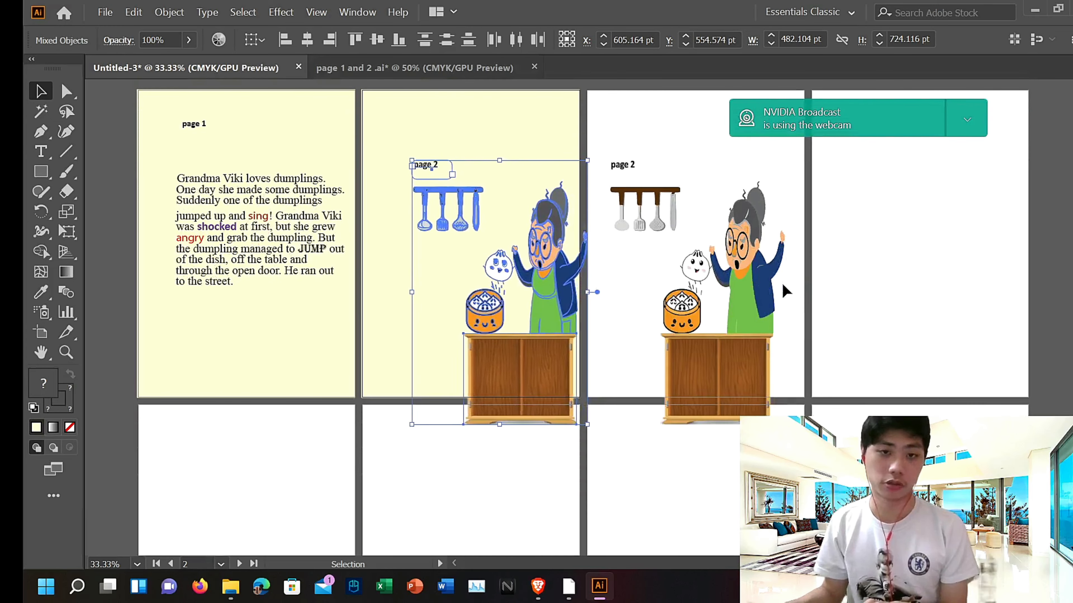
pyautogui.press('Left')
pyautogui.press('Left')
pyautogui.press('Left')
pyautogui.press('Left')
pyautogui.press('Left')
pyautogui.press('Left')
pyautogui.press('Left')
pyautogui.press('Left')
pyautogui.press('Left')
pyautogui.press('Left')
pyautogui.press('Left')
pyautogui.press('Left')
pyautogui.press('Left')
pyautogui.press('Left')
pyautogui.press('Up')
pyautogui.press('Up')
pyautogui.press('Up')
pyautogui.press('Up')
pyautogui.press('Up')
pyautogui.press('Up')
pyautogui.press('Up')
pyautogui.press('Up')
pyautogui.press('Up')
pyautogui.press('Up')
pyautogui.press('Up')
pyautogui.press('Up')
pyautogui.press('Up')
pyautogui.press('Up')
pyautogui.press('Up')
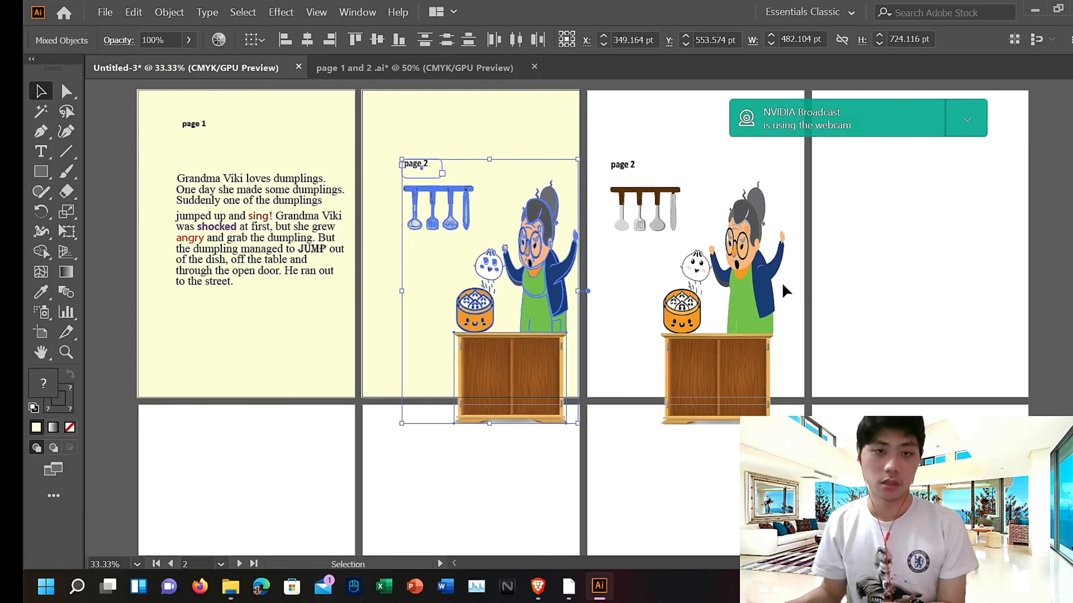
pyautogui.press('Up')
pyautogui.press('Up')
pyautogui.press('Up')
pyautogui.press('Up')
pyautogui.press('Up')
pyautogui.press('Up')
pyautogui.press('Up')
pyautogui.press('Up')
pyautogui.press('Up')
pyautogui.press('Up')
pyautogui.press('Up')
pyautogui.press('Up')
pyautogui.press('Up')
pyautogui.press('Up')
pyautogui.press('Up')
pyautogui.press('Up')
pyautogui.press('Up')
pyautogui.press('Up')
pyautogui.press('Up')
pyautogui.press('Up')
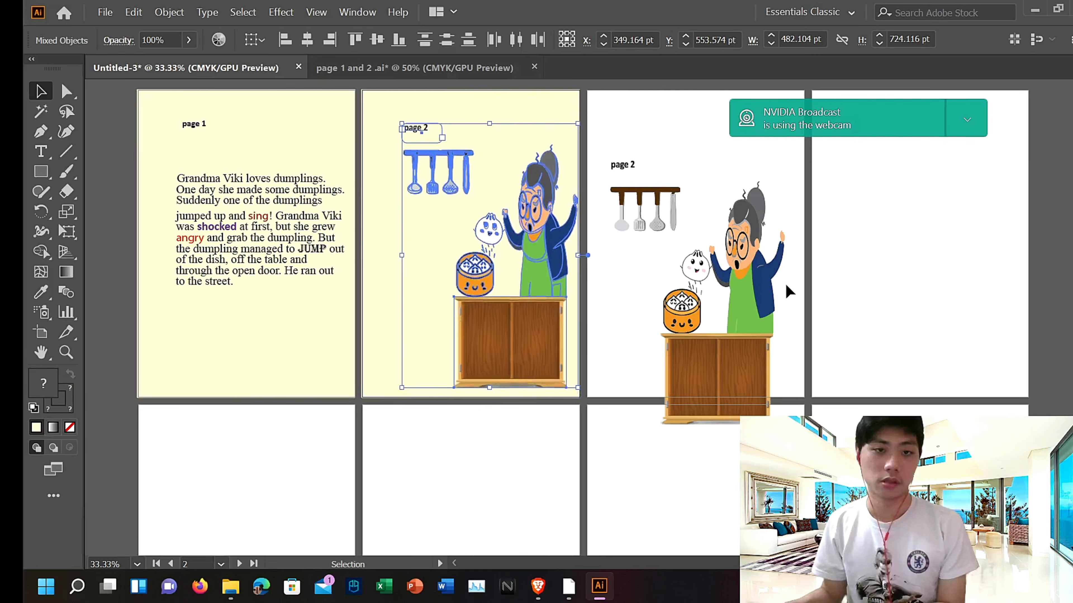
pyautogui.press('Left')
pyautogui.press('Left')
pyautogui.press('Left')
pyautogui.press('Left')
pyautogui.press('Left')
pyautogui.press('Left')
pyautogui.press('Left')
pyautogui.press('Left')
pyautogui.press('Left')
pyautogui.press('Left')
pyautogui.press('Up')
pyautogui.press('Up')
pyautogui.press('Up')
pyautogui.press('Up')
pyautogui.press('Up')
pyautogui.press('Up')
pyautogui.press('Up')
pyautogui.press('Up')
pyautogui.press('Up')
pyautogui.press('Up')
pyautogui.press('Up')
pyautogui.press('Up')
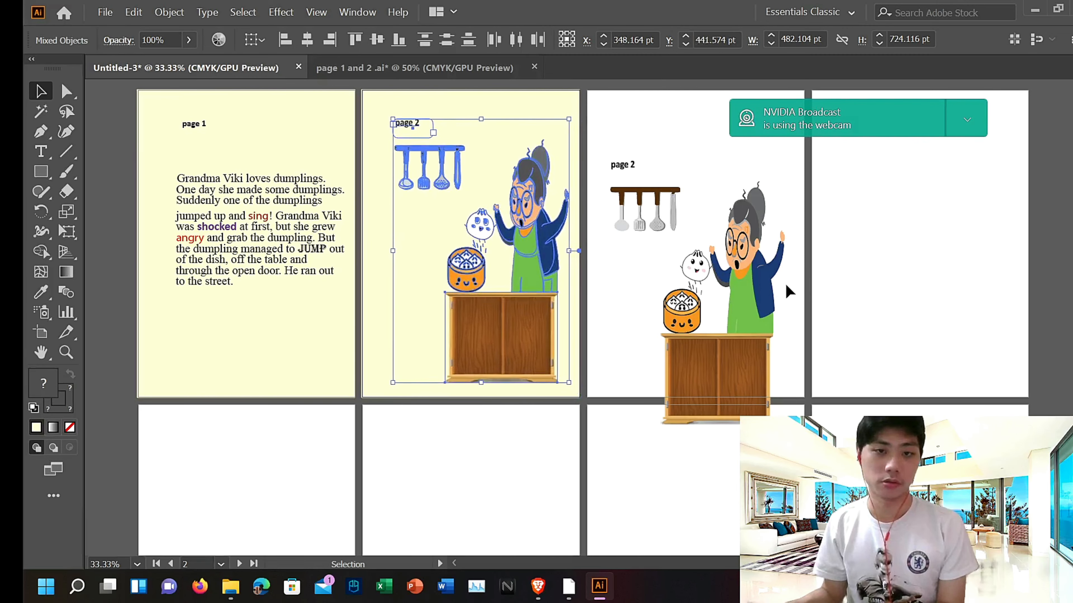
# Step: Select and delete the original page 2 artwork from the third artboard
pyautogui.moveTo(596, 146); pyautogui.dragTo(844, 395)
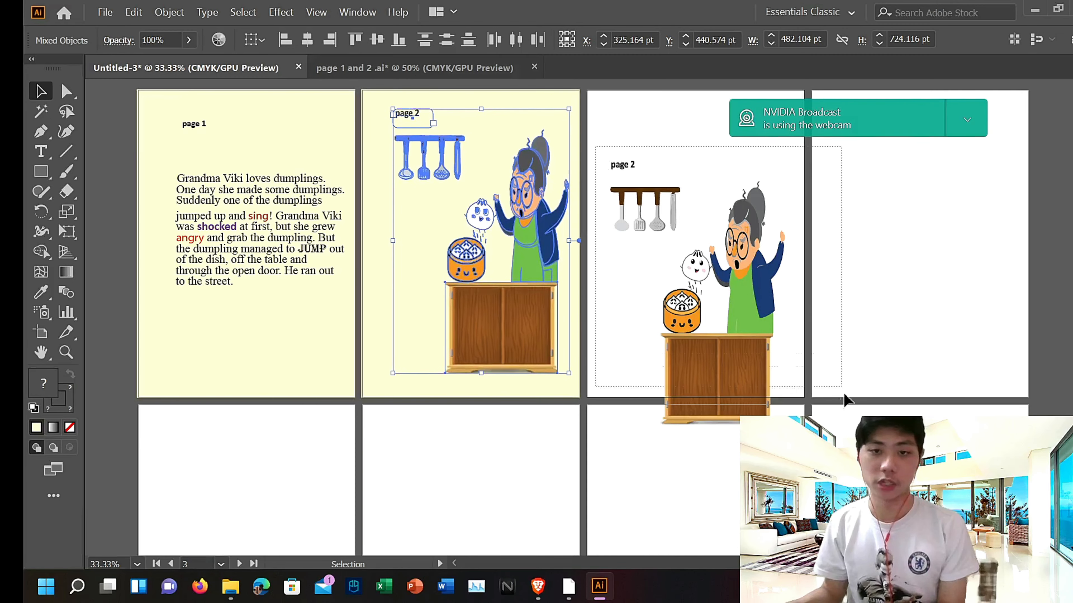
pyautogui.moveTo(862, 450); pyautogui.dragTo(862, 450)
pyautogui.press('Delete')
pyautogui.scroll(3, 472, 400)
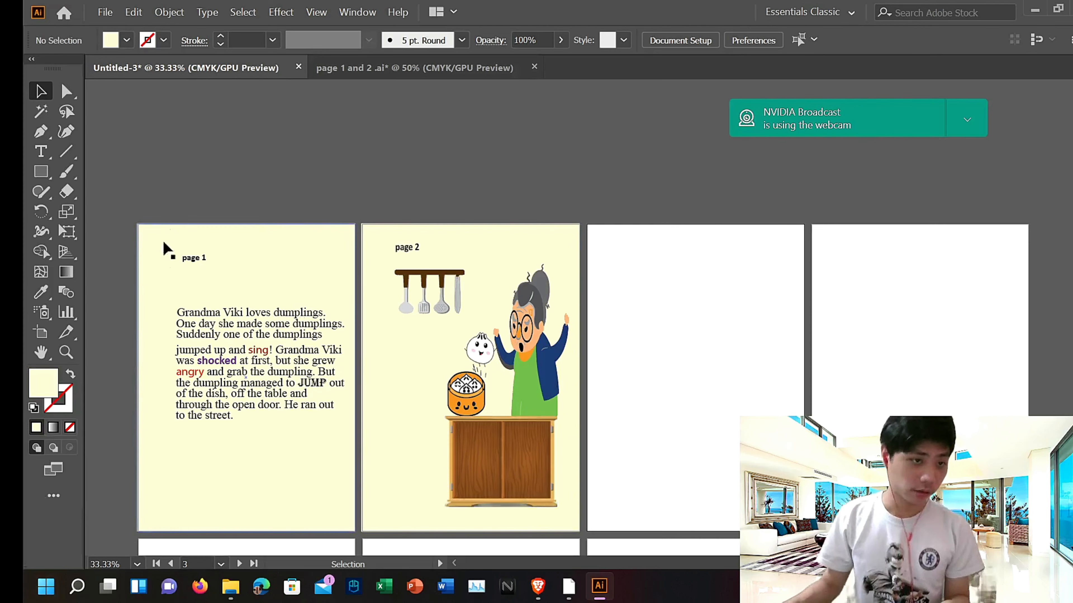
pyautogui.doubleClick(397, 334)
pyautogui.click(602, 159)
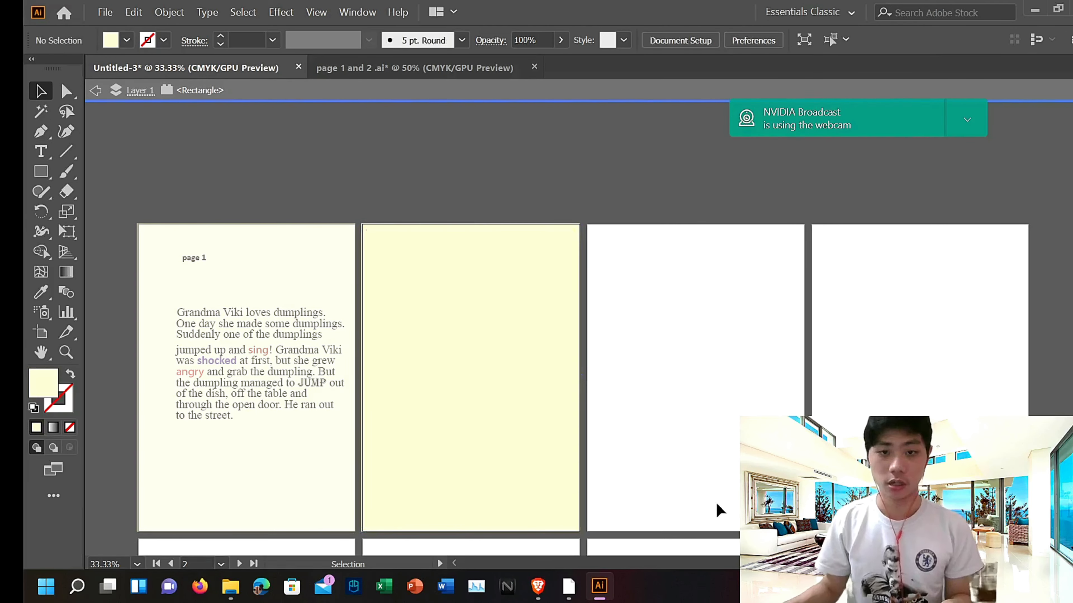
pyautogui.doubleClick(548, 145)
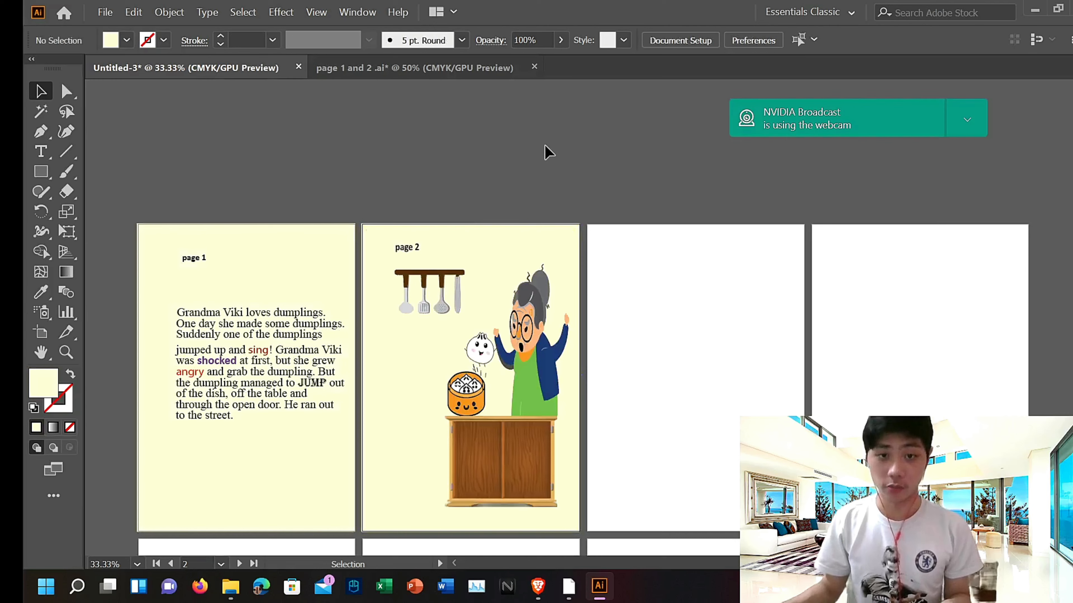
# Step: Draw a rectangle with the Rectangle Tool covering the whole third artboard
pyautogui.click(47, 175)
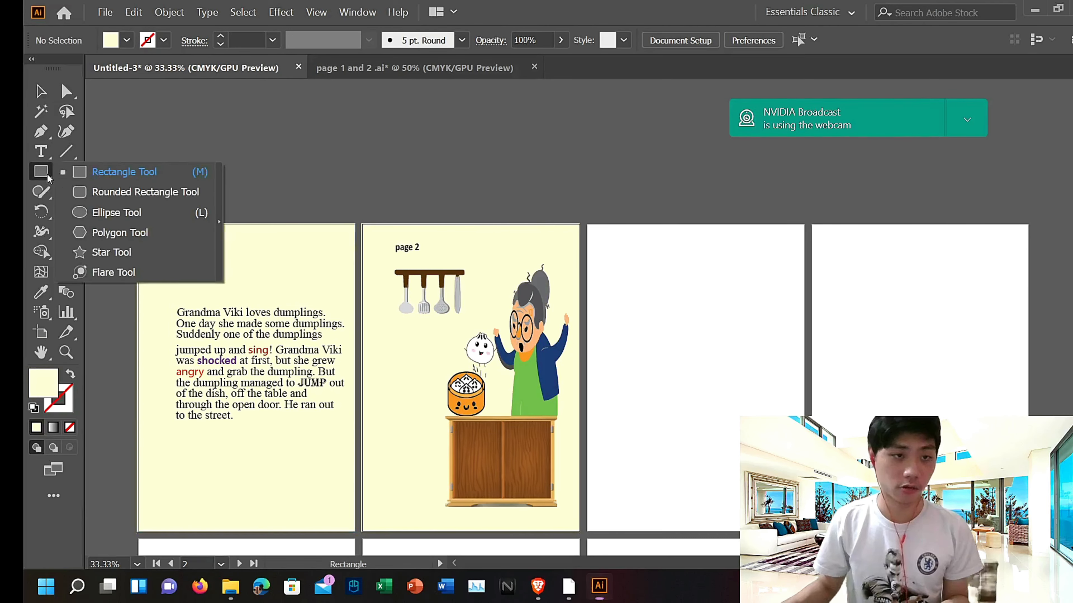
pyautogui.click(138, 178)
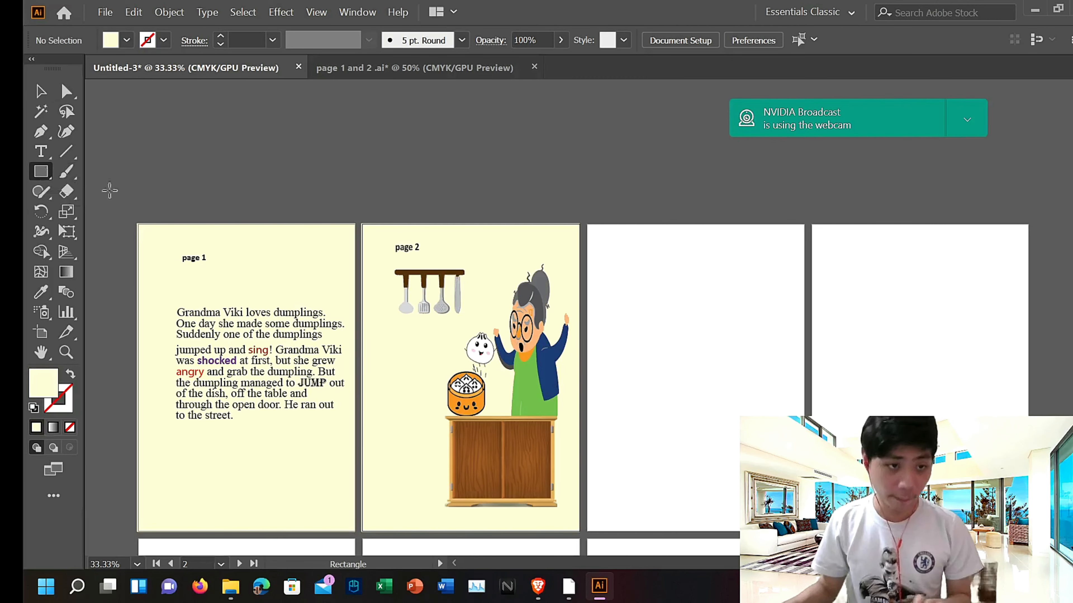
pyautogui.scroll(-2, 598, 254)
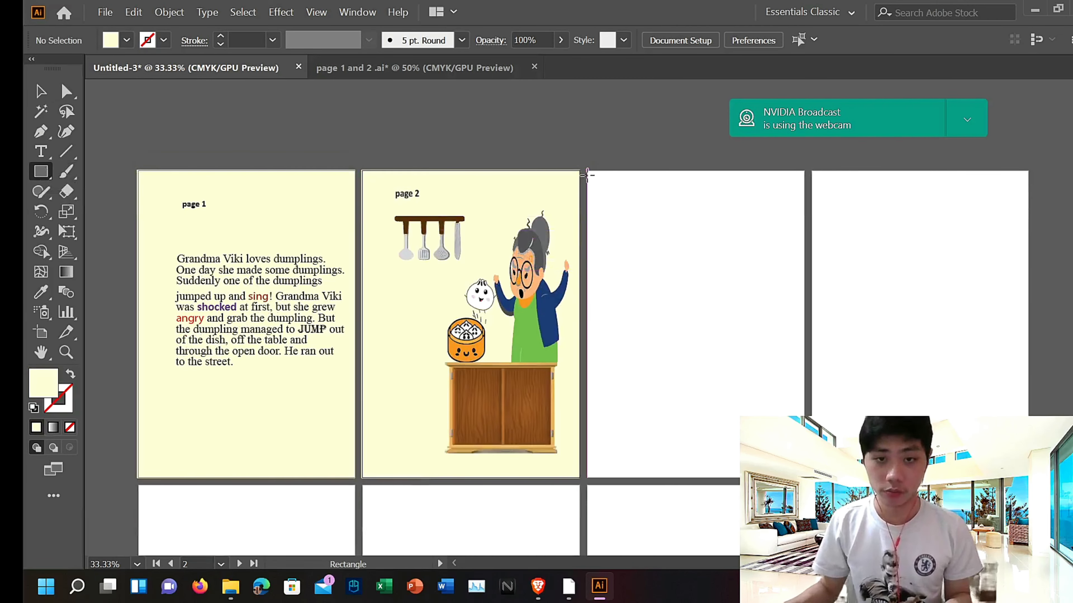
pyautogui.moveTo(587, 170); pyautogui.dragTo(804, 472)
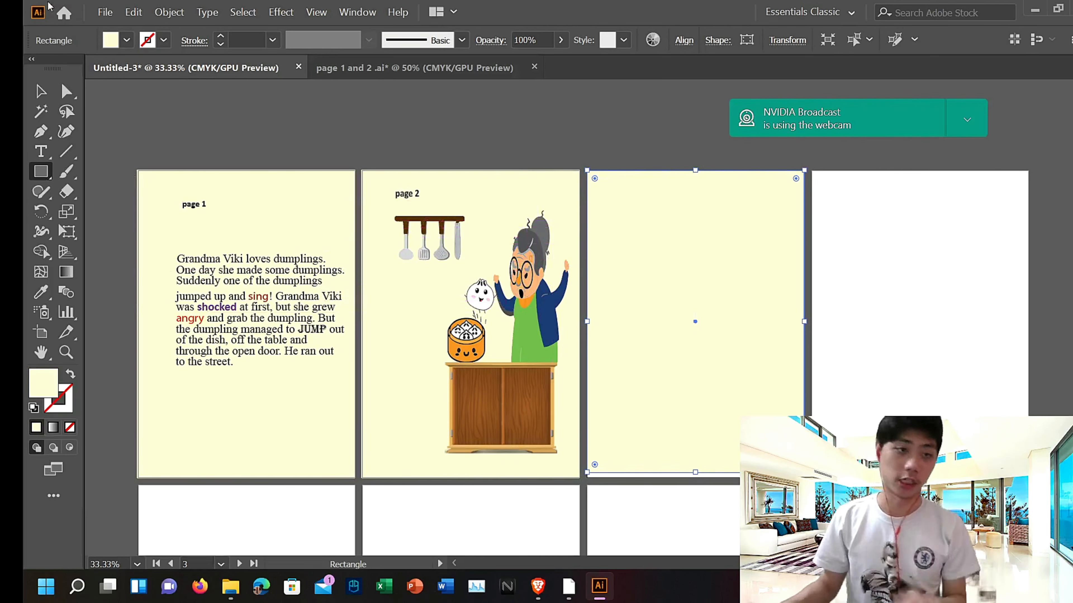
# Step: Fill the third artboard's rectangle with a dark brown swatch
pyautogui.click(39, 91)
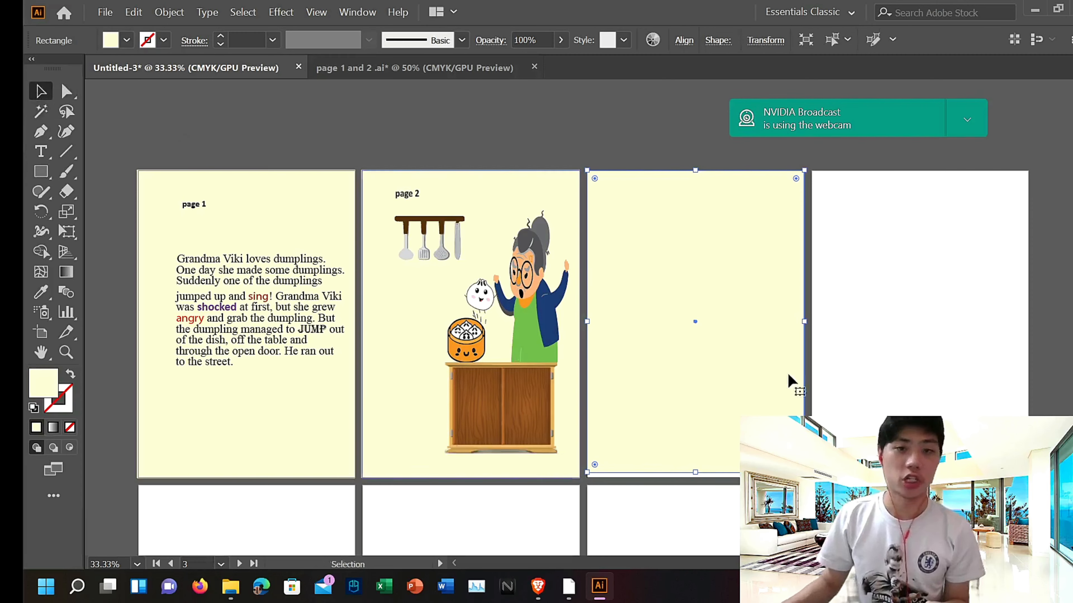
pyautogui.doubleClick(661, 262)
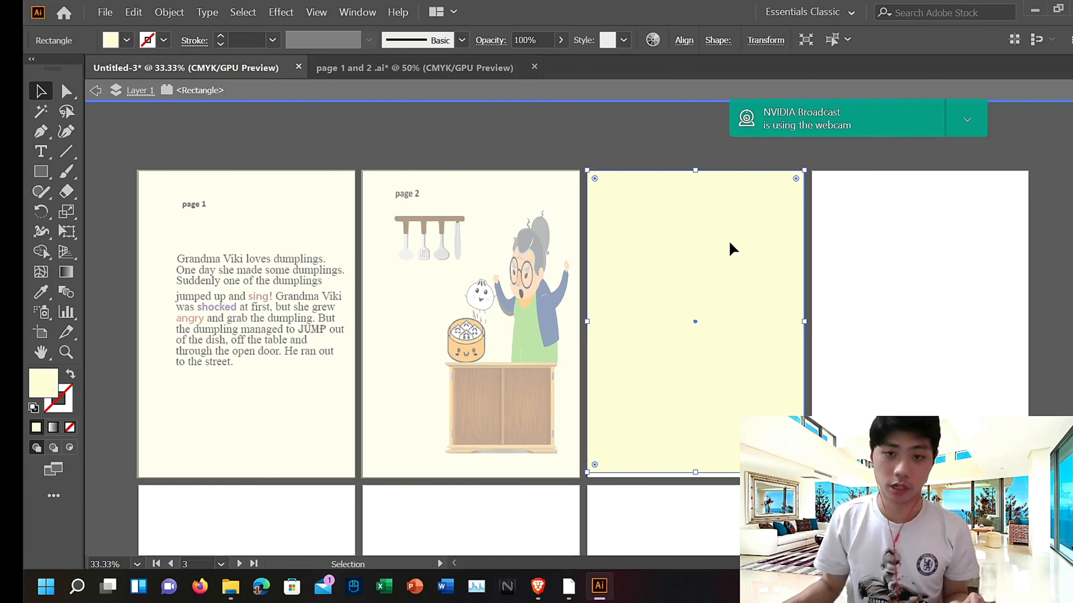
pyautogui.click(127, 40)
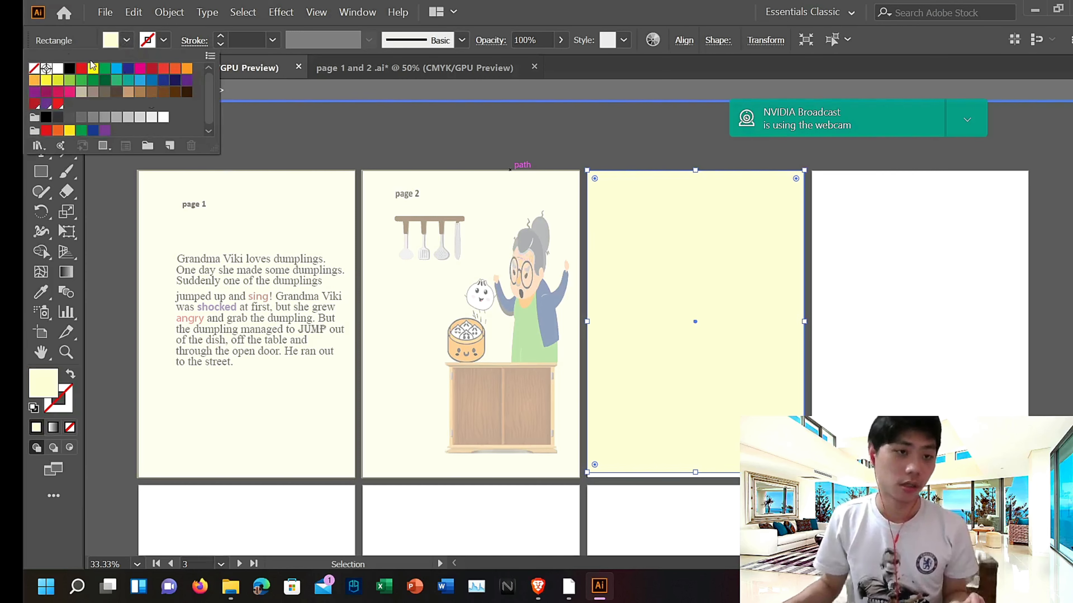
pyautogui.click(109, 94)
pyautogui.click(129, 94)
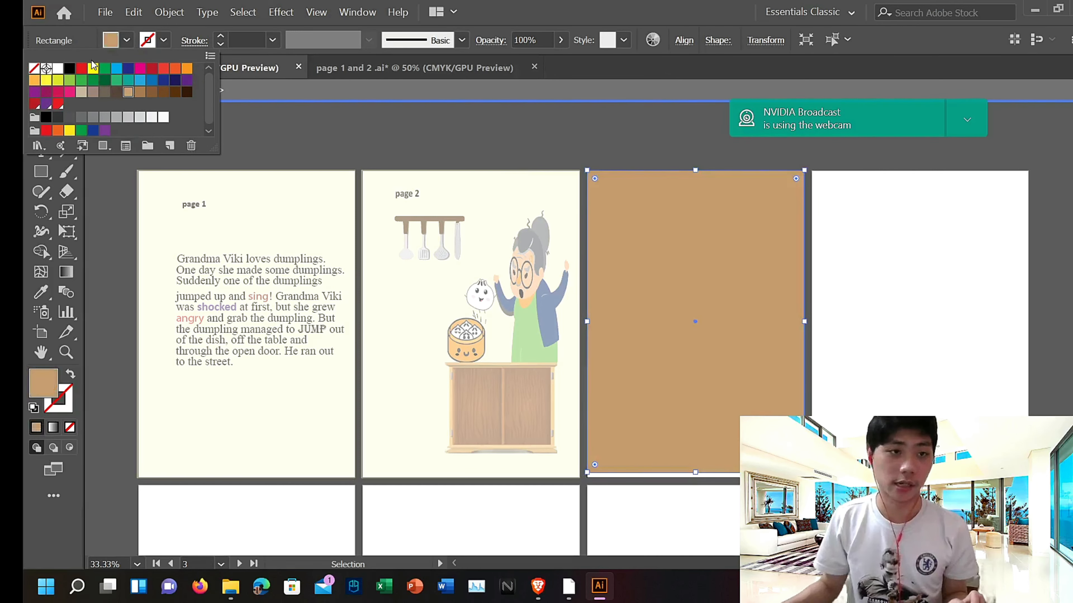
pyautogui.click(116, 80)
pyautogui.click(69, 92)
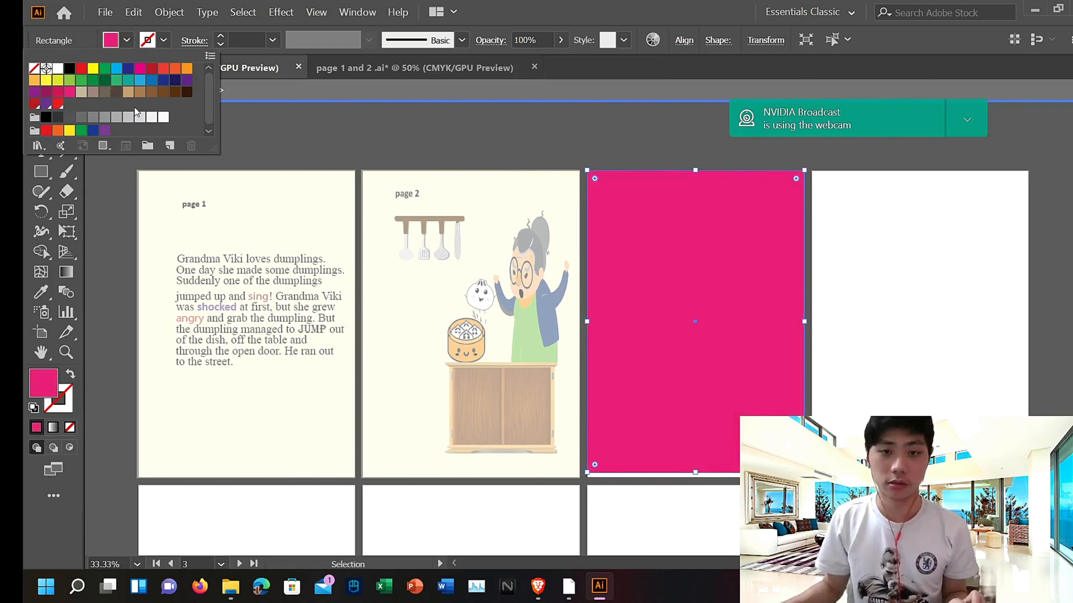
pyautogui.click(166, 94)
pyautogui.click(570, 134)
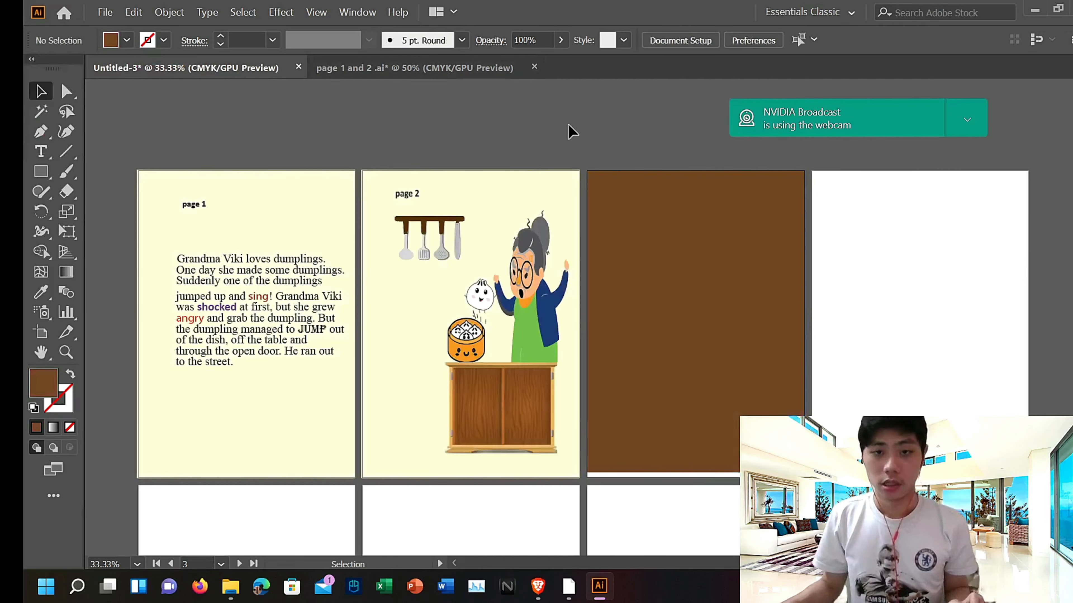
# Step: Save the document as Untitled-3.pdf in Adobe PDF format on the Desktop
pyautogui.click(105, 11)
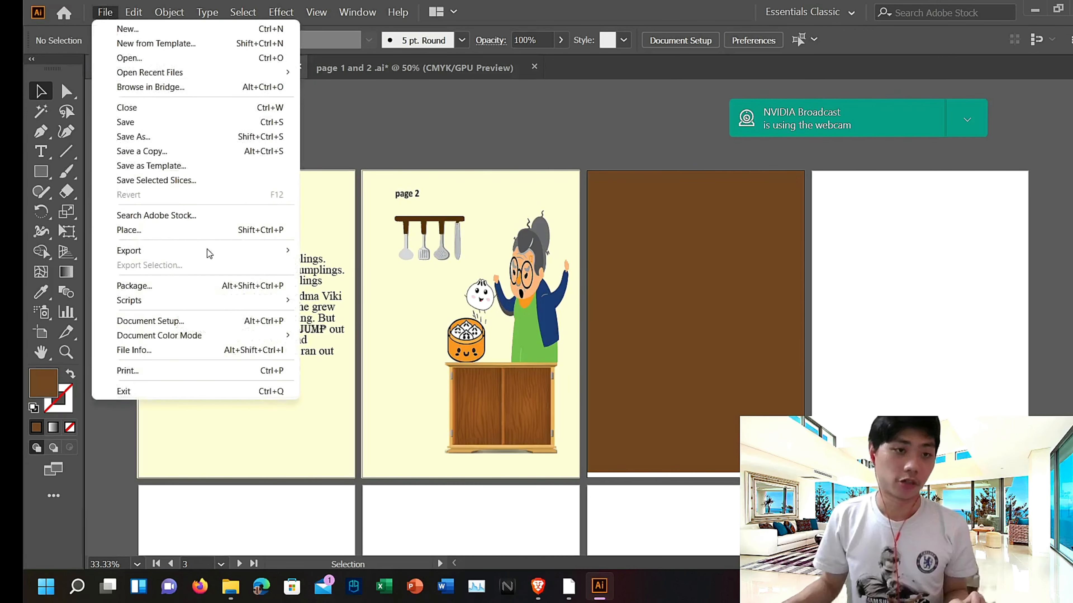
pyautogui.click(174, 139)
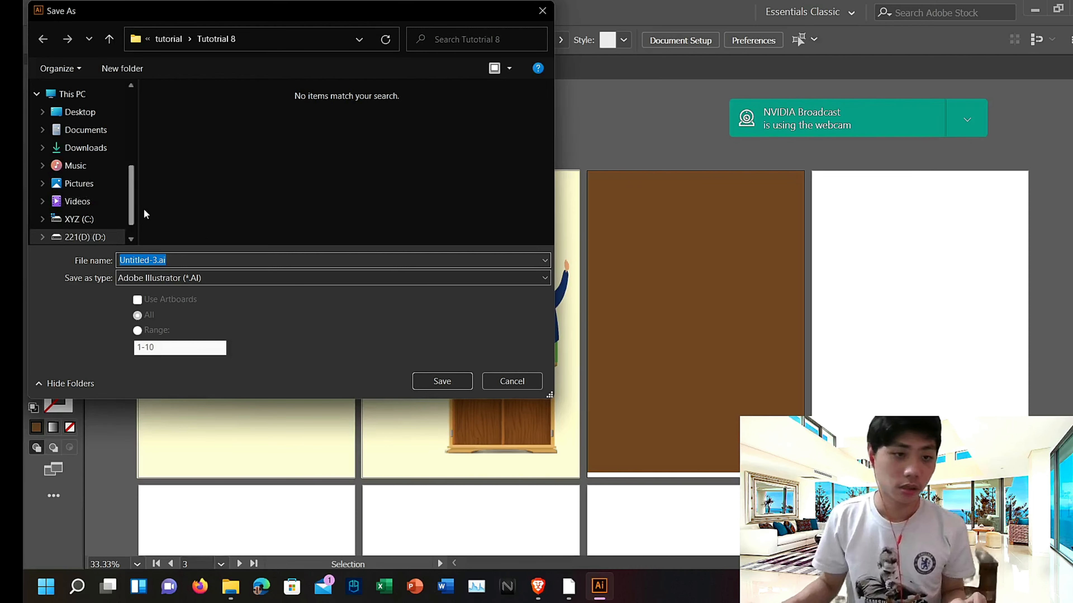
pyautogui.click(180, 278)
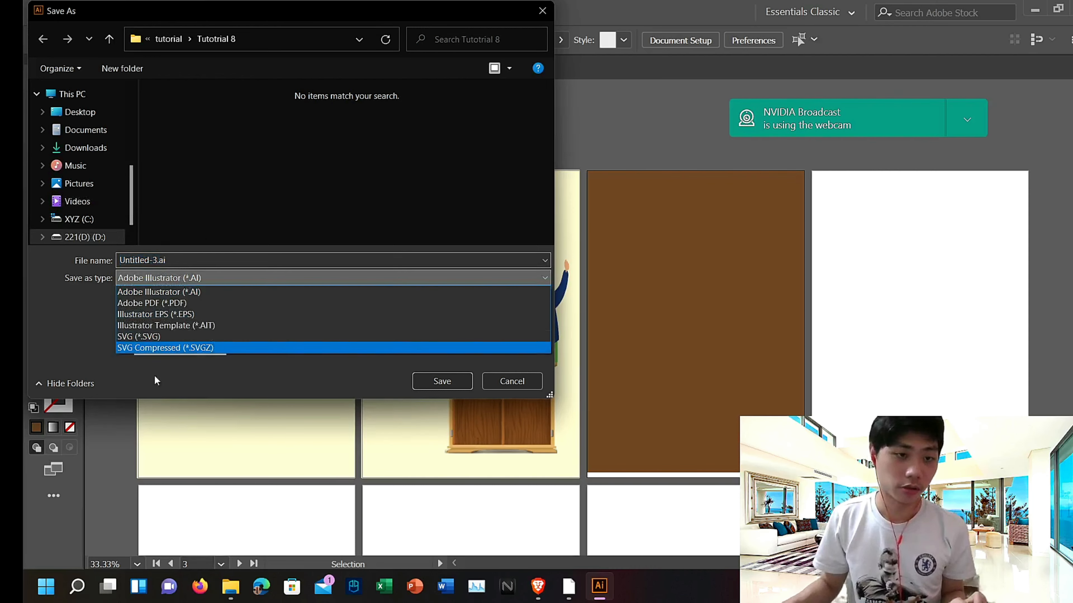
pyautogui.click(165, 303)
pyautogui.click(98, 115)
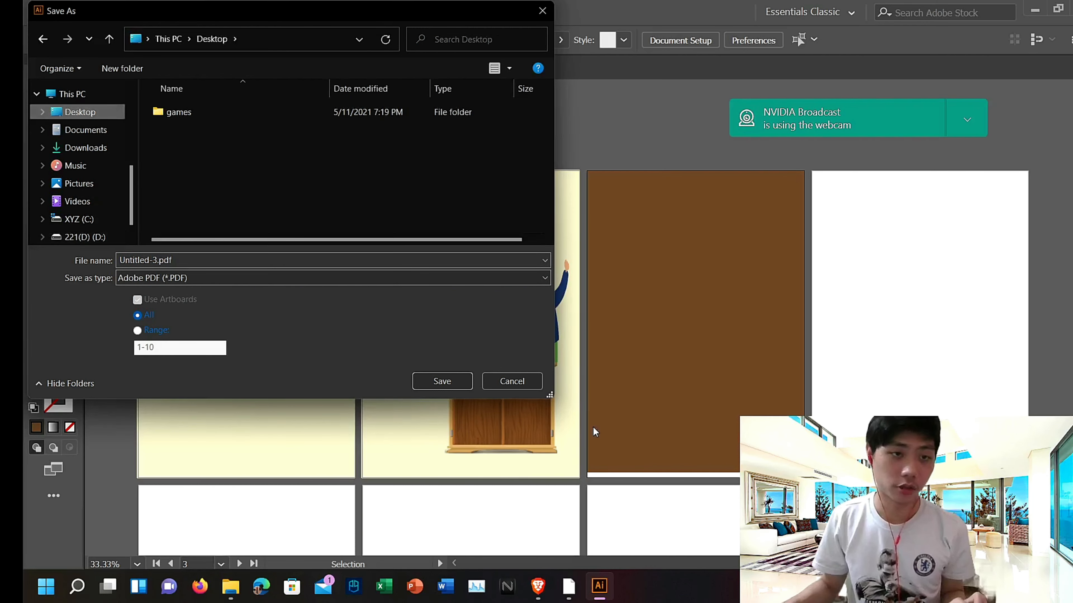
pyautogui.click(442, 380)
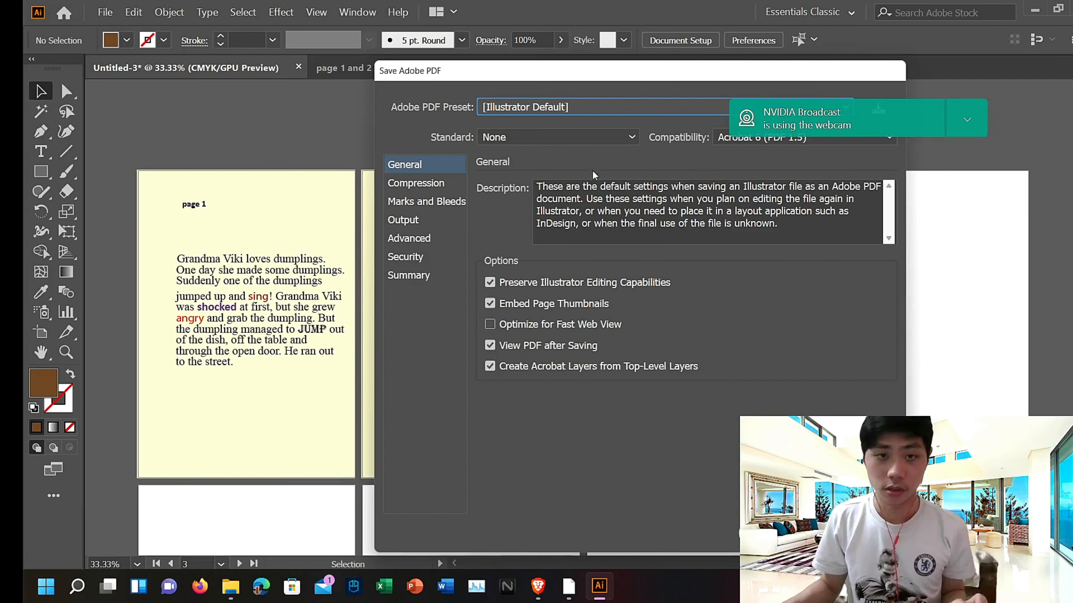
# Step: Choose the High Quality Print PDF preset and save the PDF
pyautogui.moveTo(603, 80); pyautogui.dragTo(388, 83)
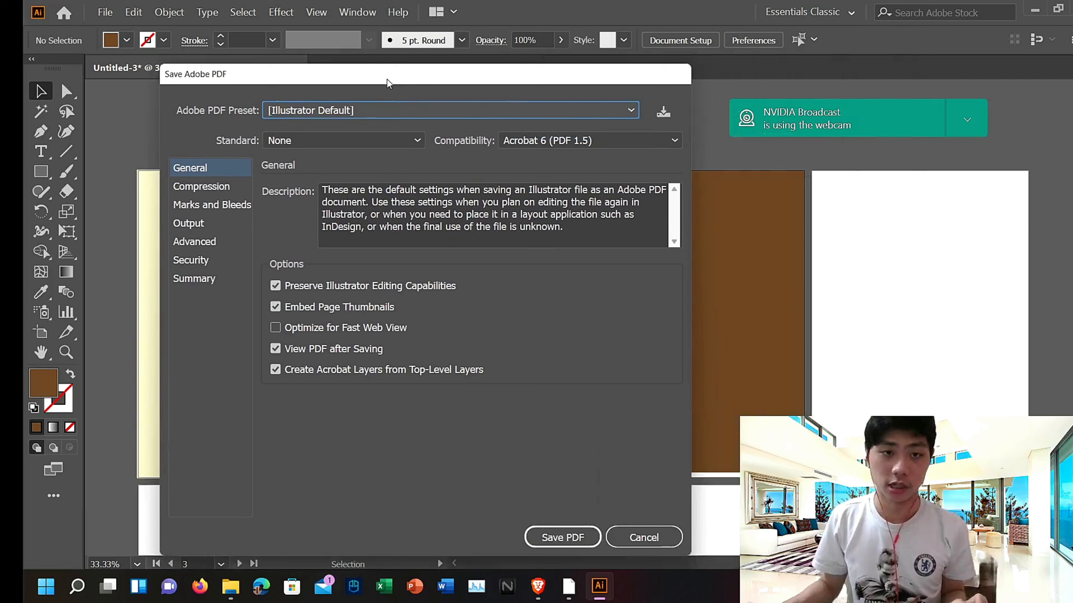
pyautogui.click(630, 113)
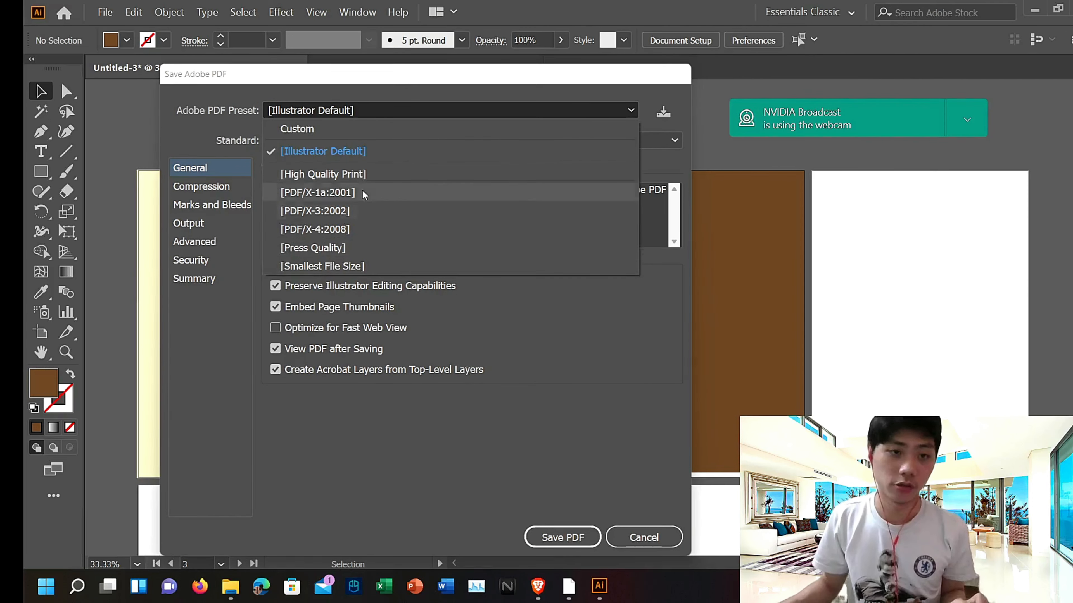
pyautogui.click(354, 175)
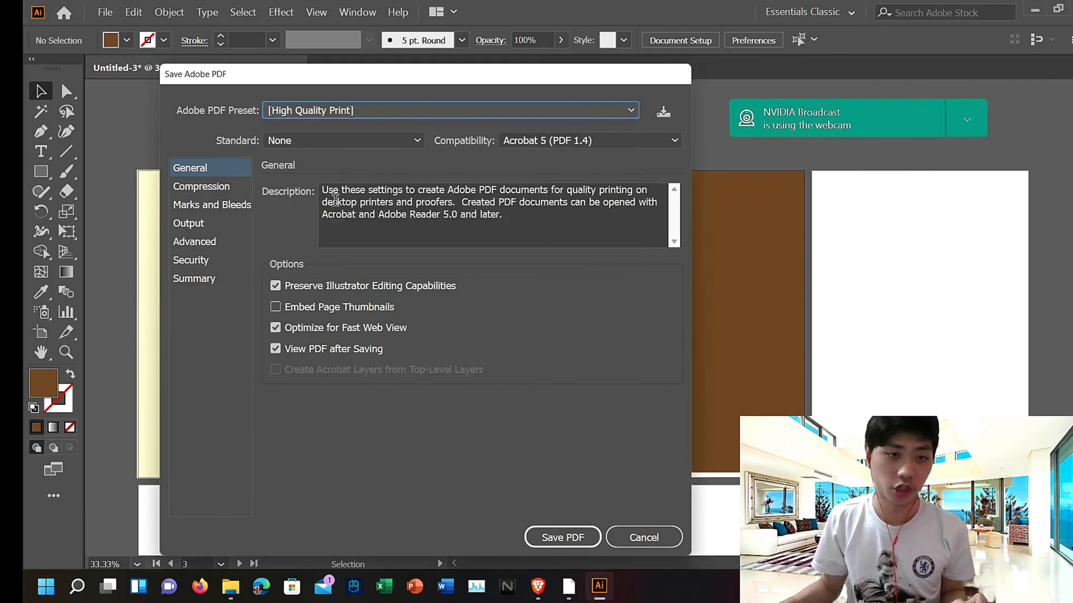
pyautogui.click(361, 143)
pyautogui.click(392, 150)
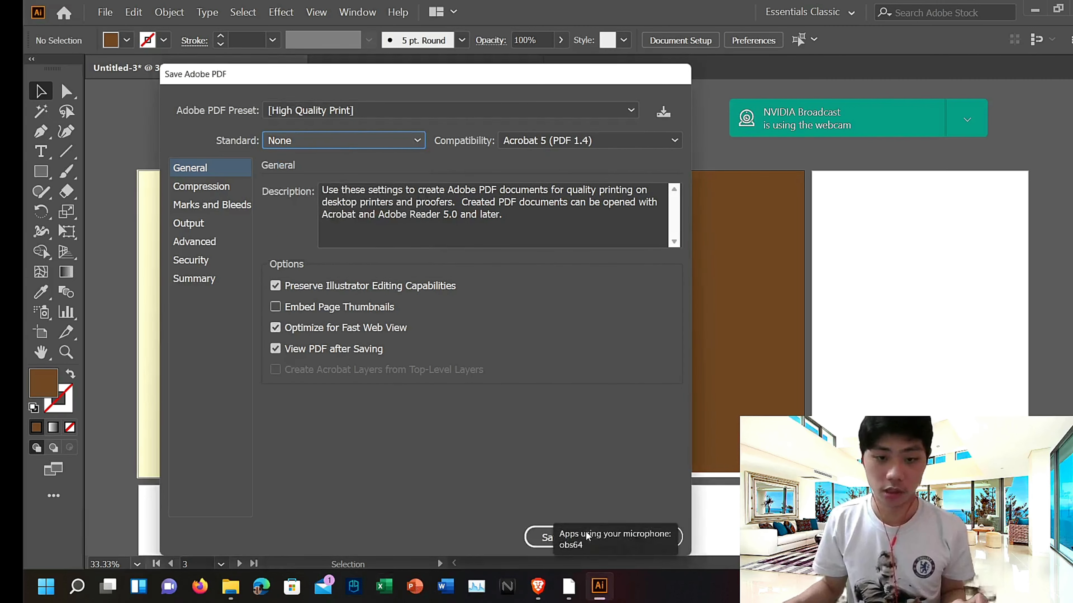
pyautogui.click(553, 540)
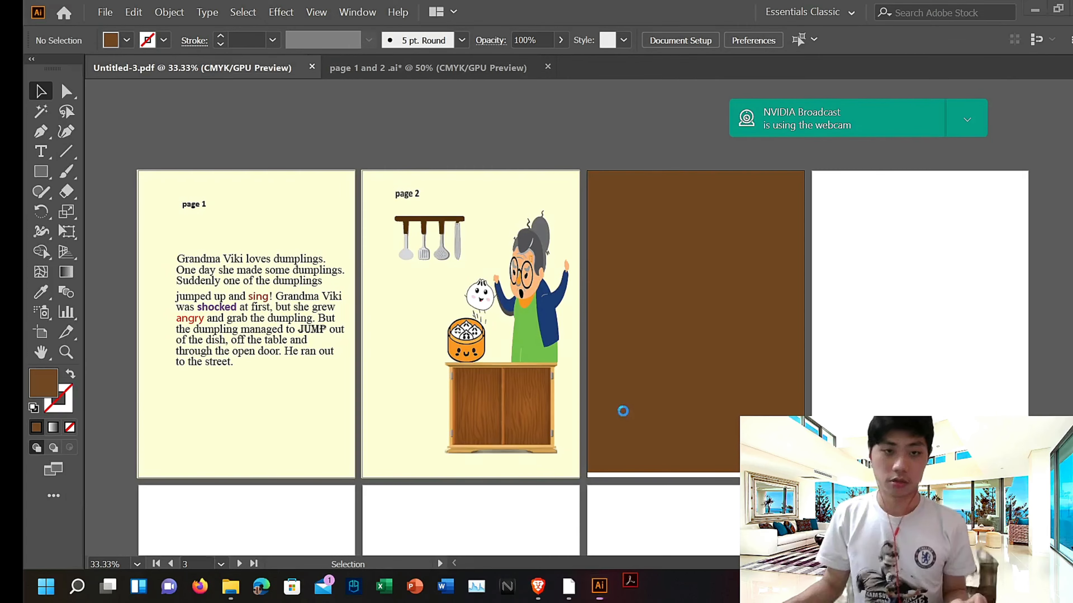
# Step: Inspect the exported PDF in Acrobat at different zoom levels
pyautogui.scroll(-10, 611, 429)
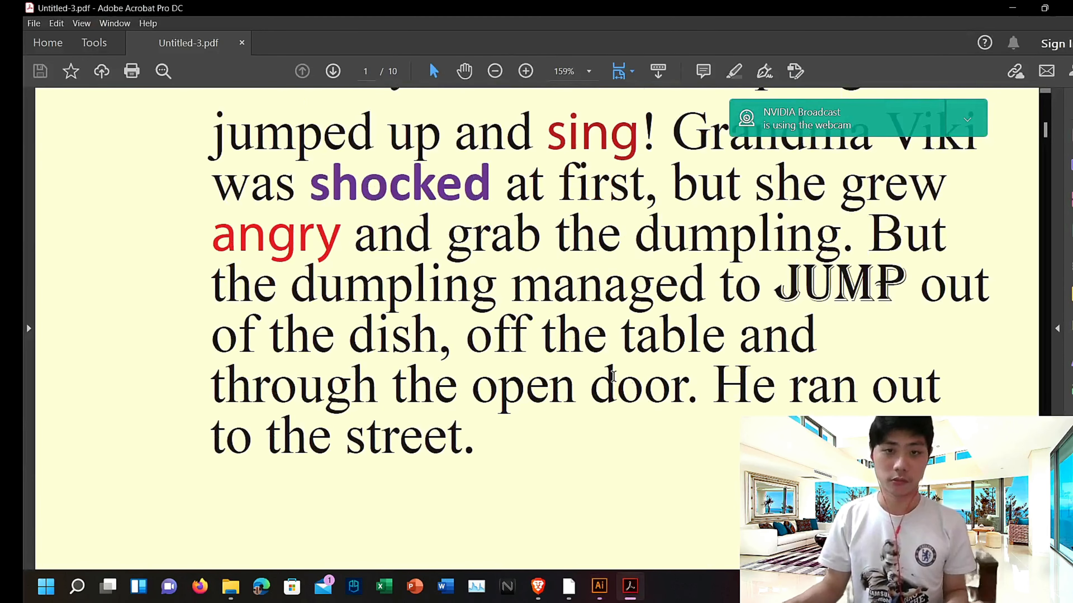
pyautogui.scroll(2, 442, 110)
pyautogui.click(495, 71)
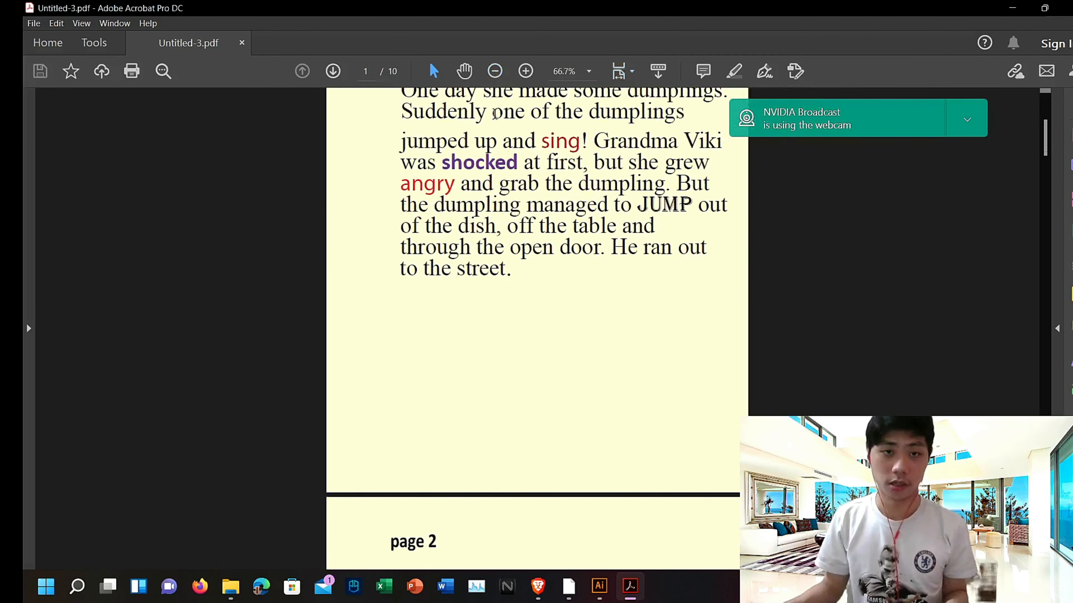
pyautogui.click(526, 71)
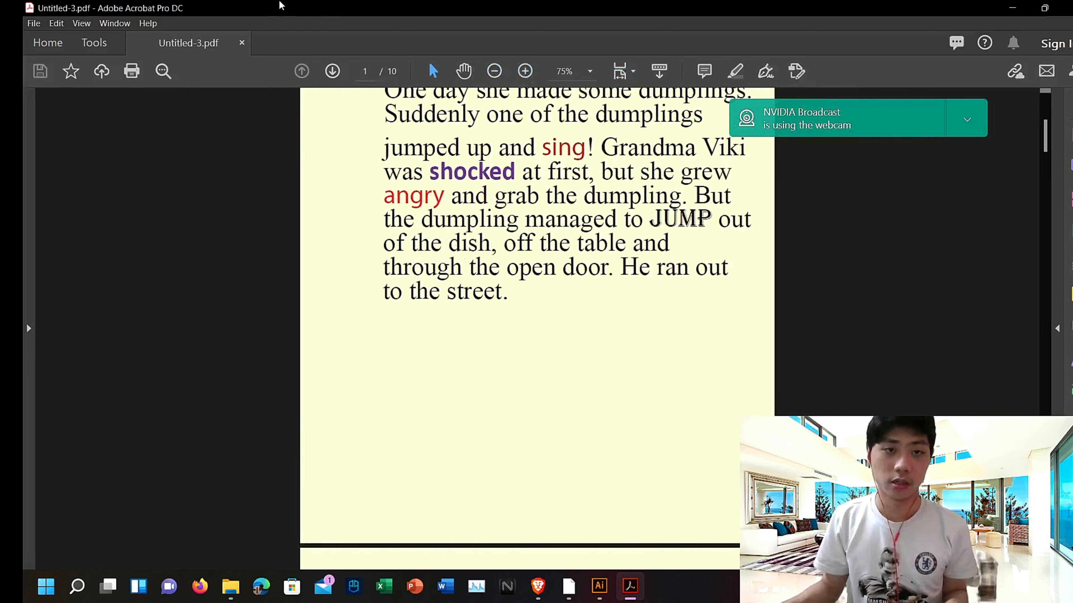
pyautogui.moveTo(528, 7); pyautogui.dragTo(817, 215)
# Step: Scroll through the artboards in Illustrator to compare them with the PDF
pyautogui.scroll(-8, 240, 338)
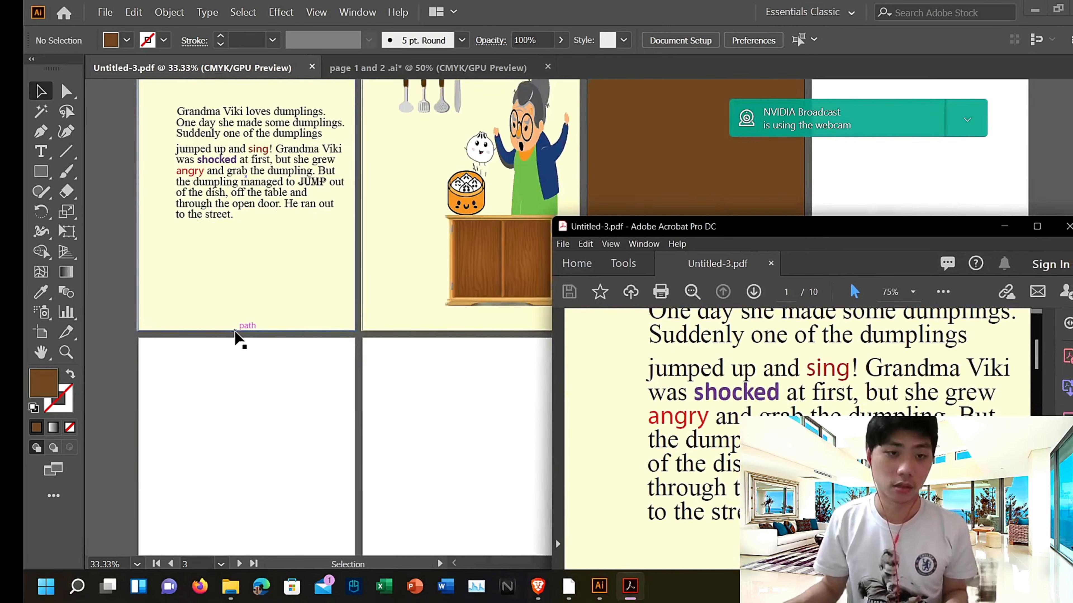
pyautogui.scroll(4, 254, 342)
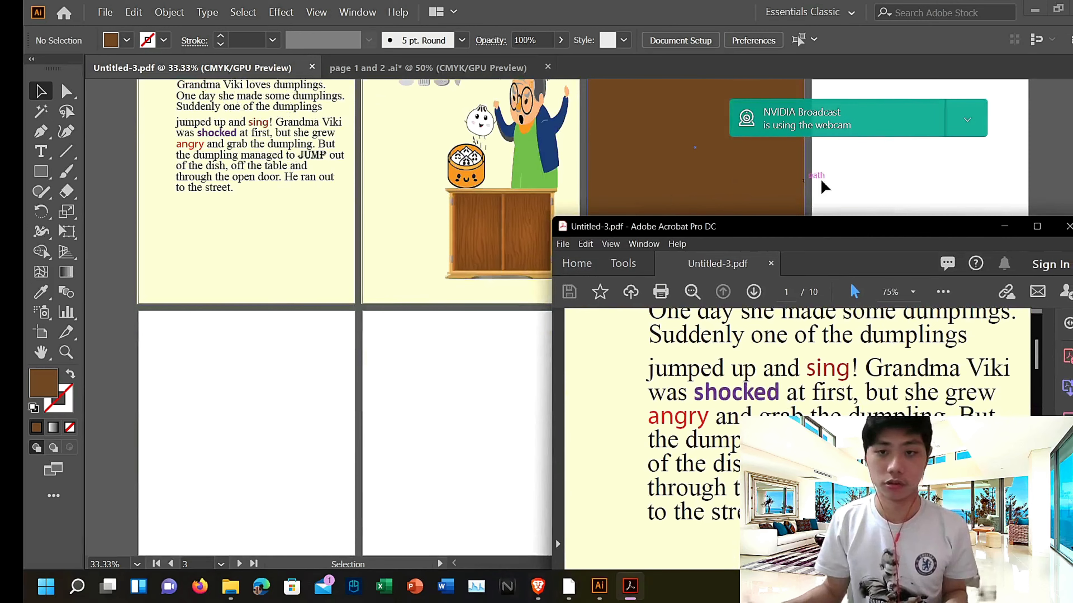
pyautogui.scroll(-4, 328, 436)
pyautogui.click(1004, 226)
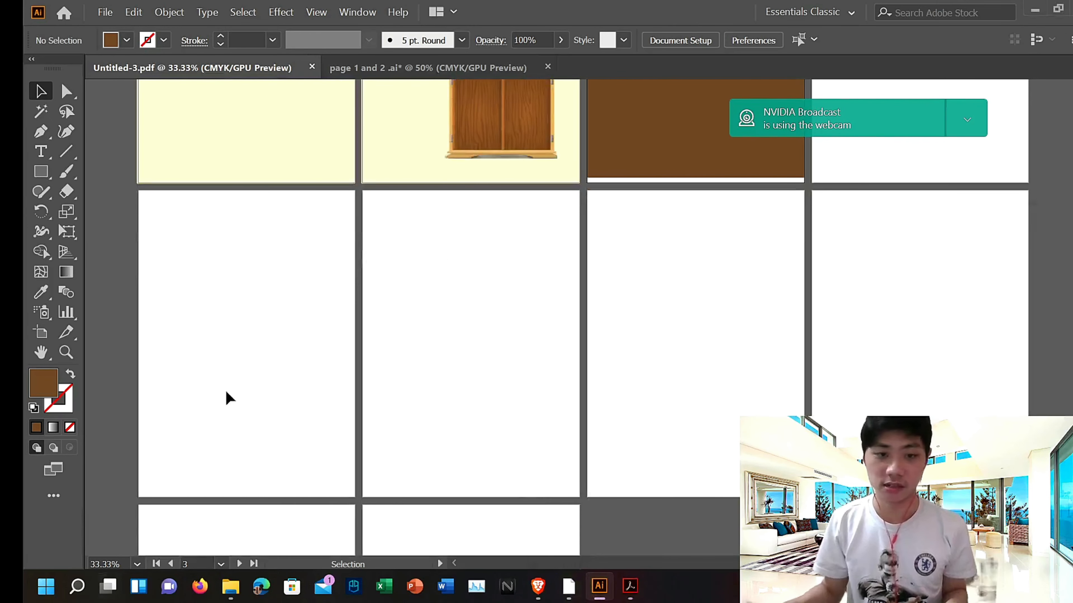
pyautogui.scroll(-3, 388, 537)
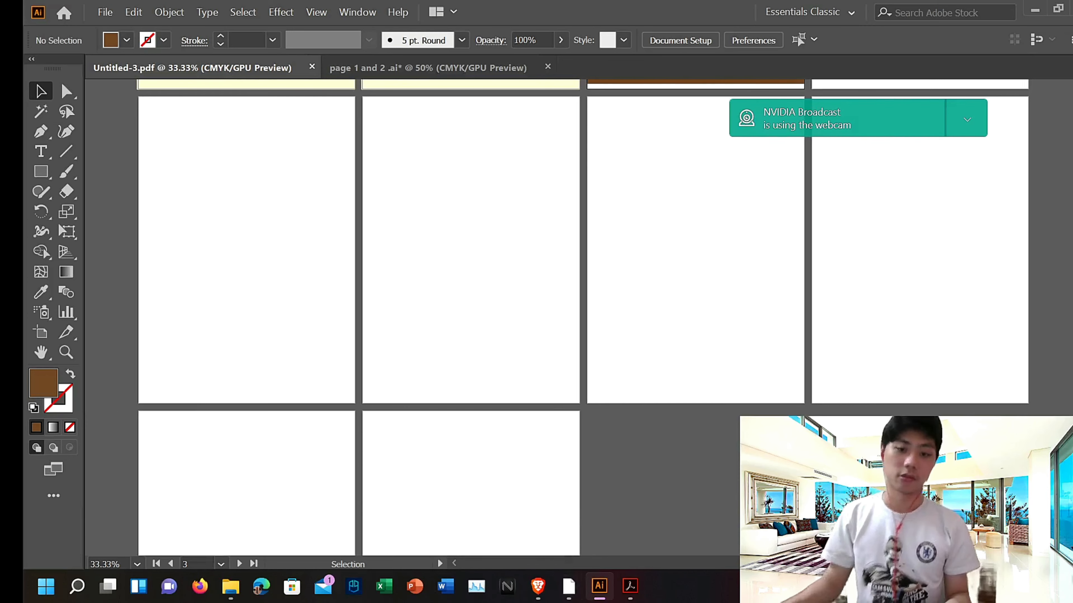
# Step: Switch to Acrobat, browse the exported PDF's pages, and close it
pyautogui.click(630, 585)
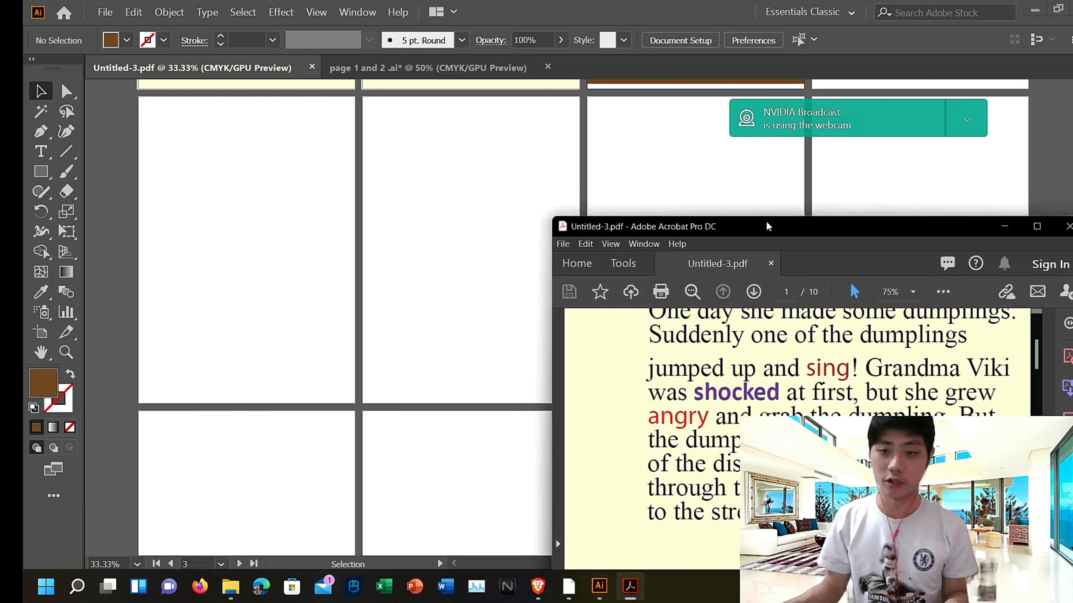
pyautogui.click(755, 215)
pyautogui.click(630, 585)
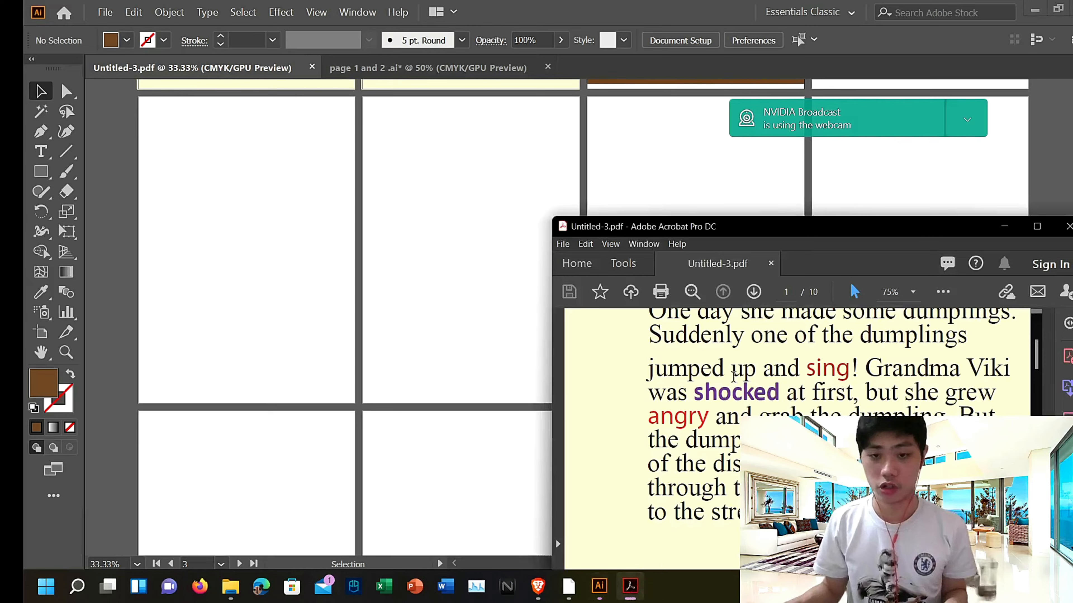
pyautogui.moveTo(810, 225); pyautogui.dragTo(271, 3)
pyautogui.scroll(-8, 515, 326)
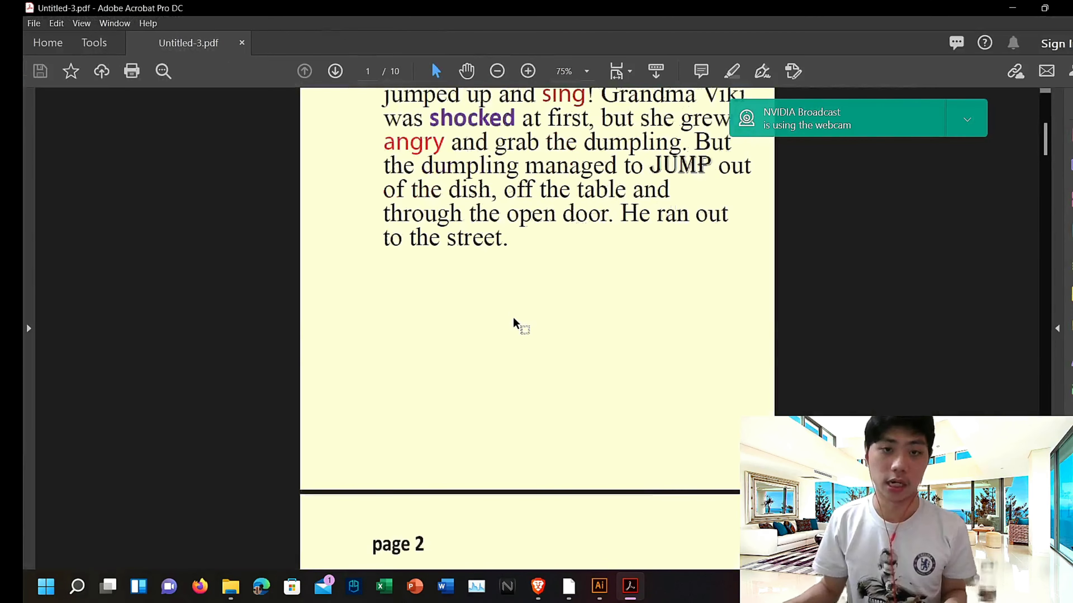
pyautogui.scroll(-5, 516, 329)
pyautogui.scroll(15, 526, 328)
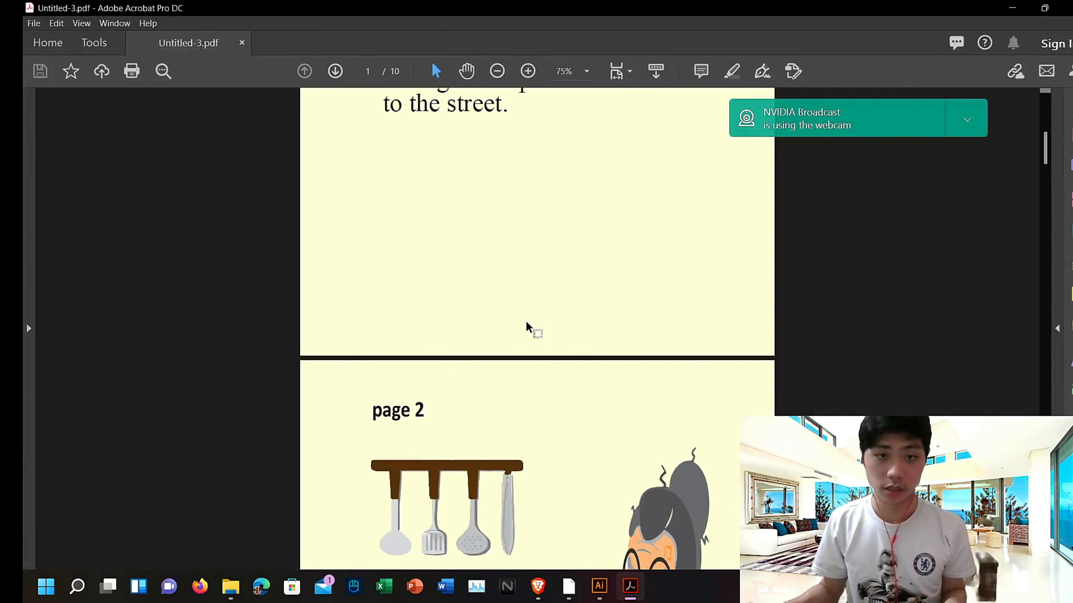
pyautogui.scroll(5, 533, 328)
pyautogui.scroll(-20, 541, 328)
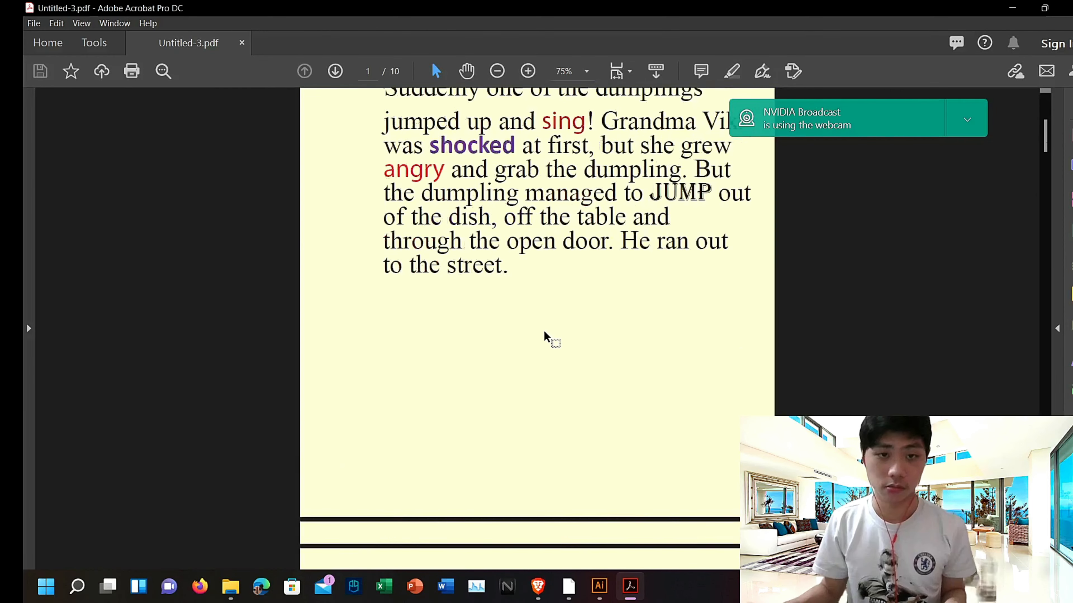
pyautogui.scroll(-7, 634, 372)
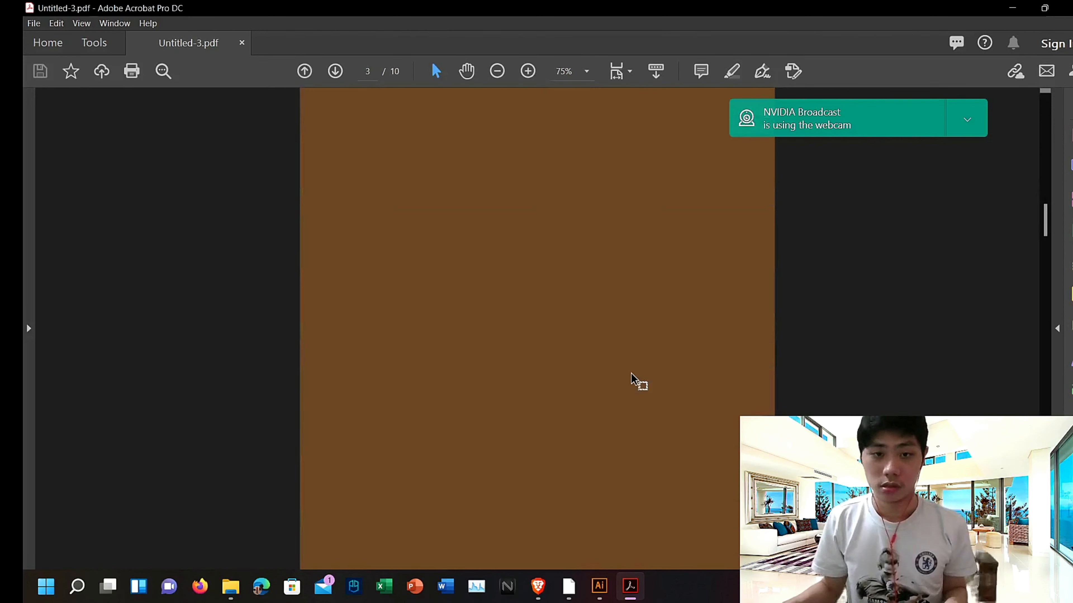
pyautogui.scroll(3, 653, 344)
pyautogui.click(1069, 8)
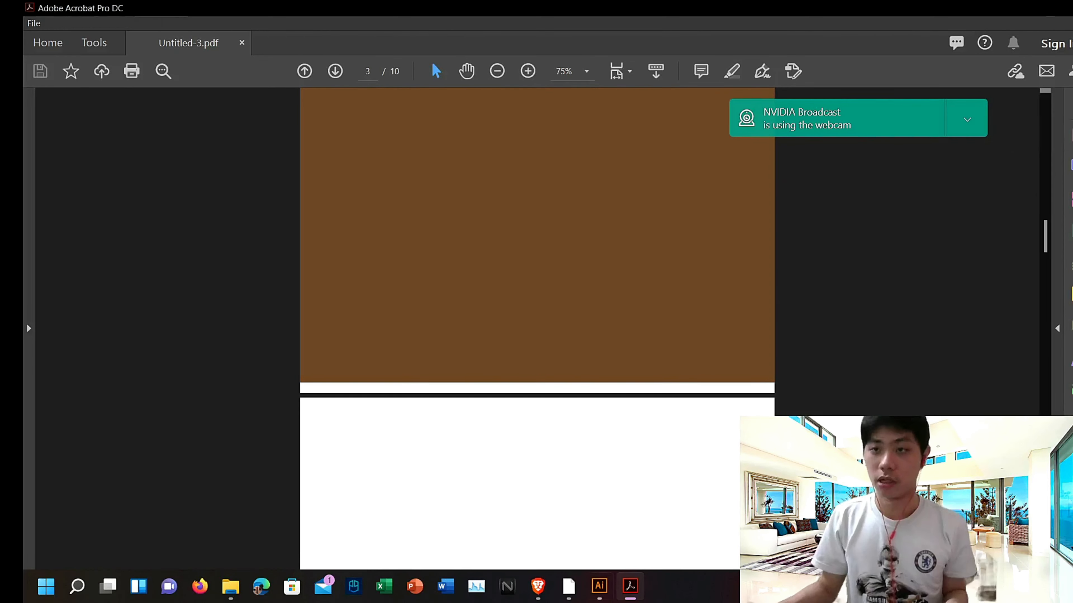
# Step: Shrink the page 1 text frame and move it back onto the first artboard below the page label
pyautogui.scroll(3, 168, 438)
pyautogui.scroll(5, 192, 430)
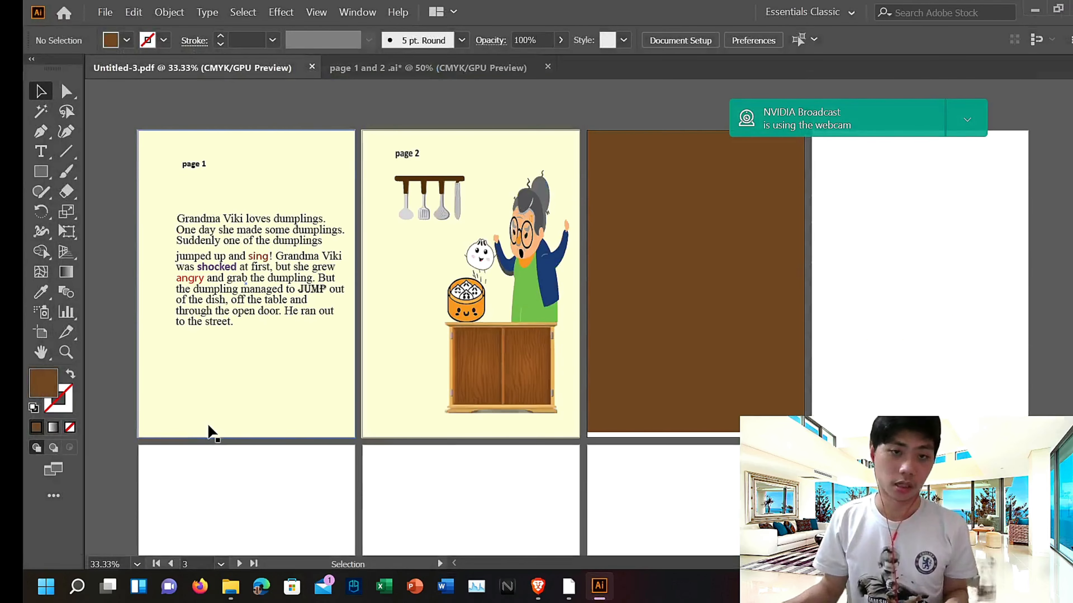
pyautogui.scroll(-3, 287, 438)
pyautogui.scroll(-2, 359, 446)
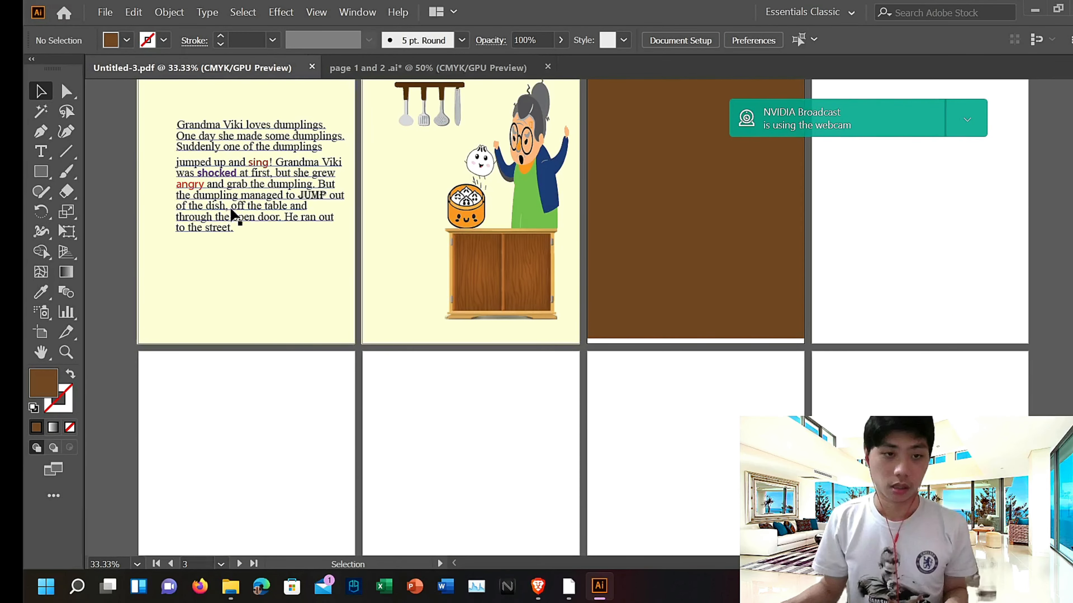
pyautogui.click(232, 210)
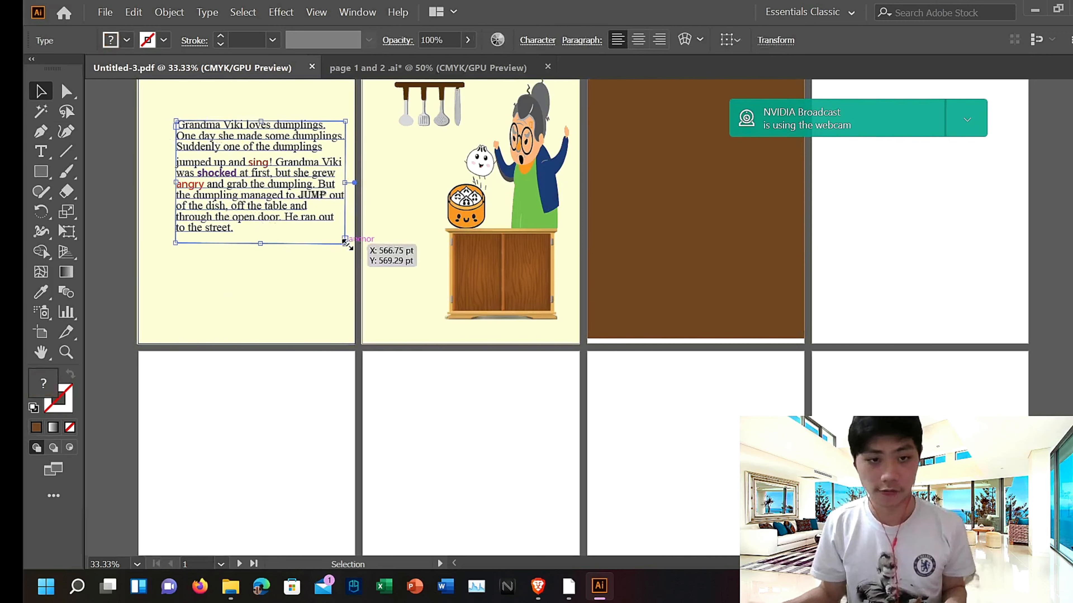
pyautogui.moveTo(345, 241); pyautogui.dragTo(294, 218)
pyautogui.moveTo(211, 165); pyautogui.dragTo(158, 163)
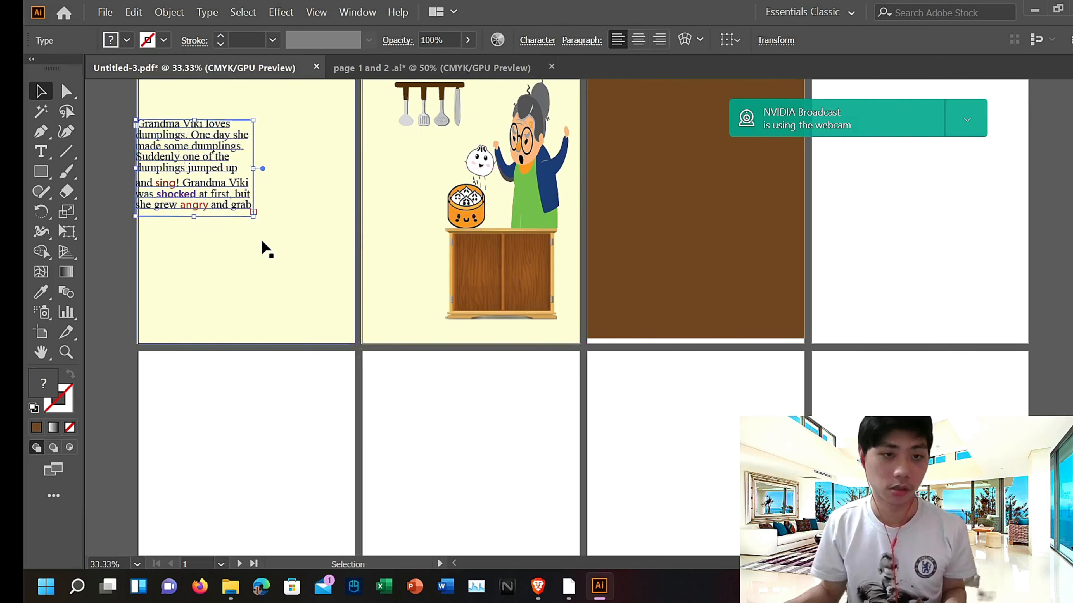
pyautogui.scroll(3, 263, 253)
pyautogui.moveTo(235, 304); pyautogui.dragTo(264, 313)
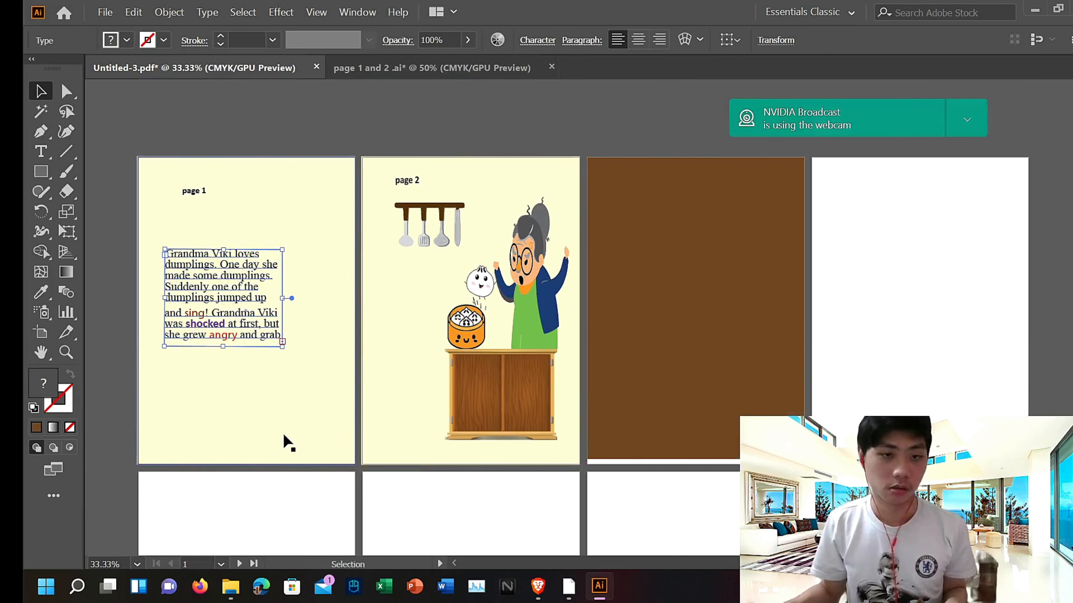
pyautogui.scroll(-2, 512, 246)
pyautogui.scroll(-5, 509, 249)
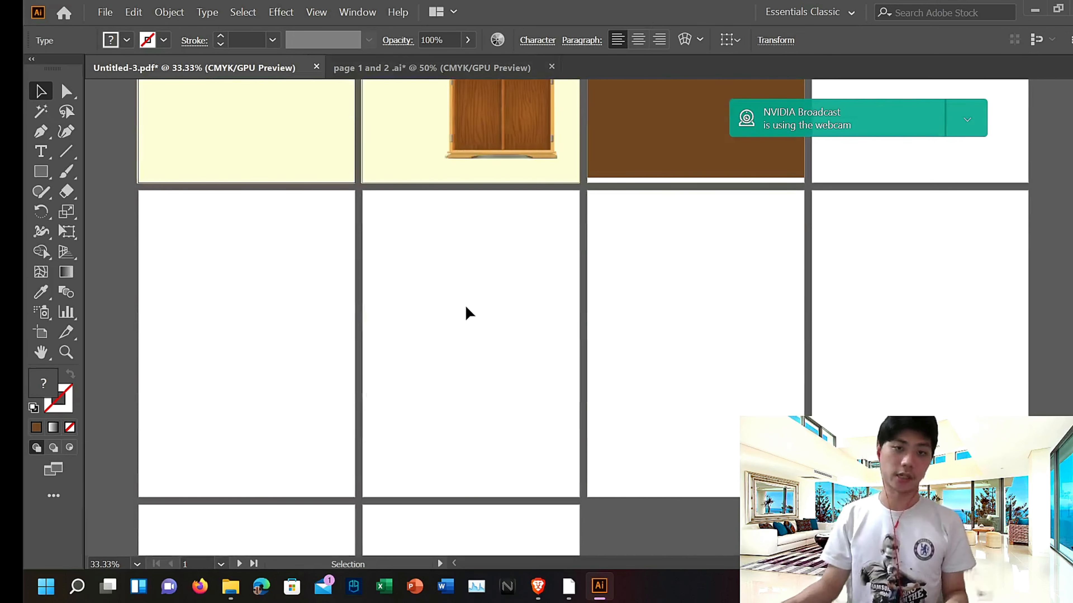
pyautogui.scroll(3, 734, 327)
pyautogui.scroll(2, 744, 322)
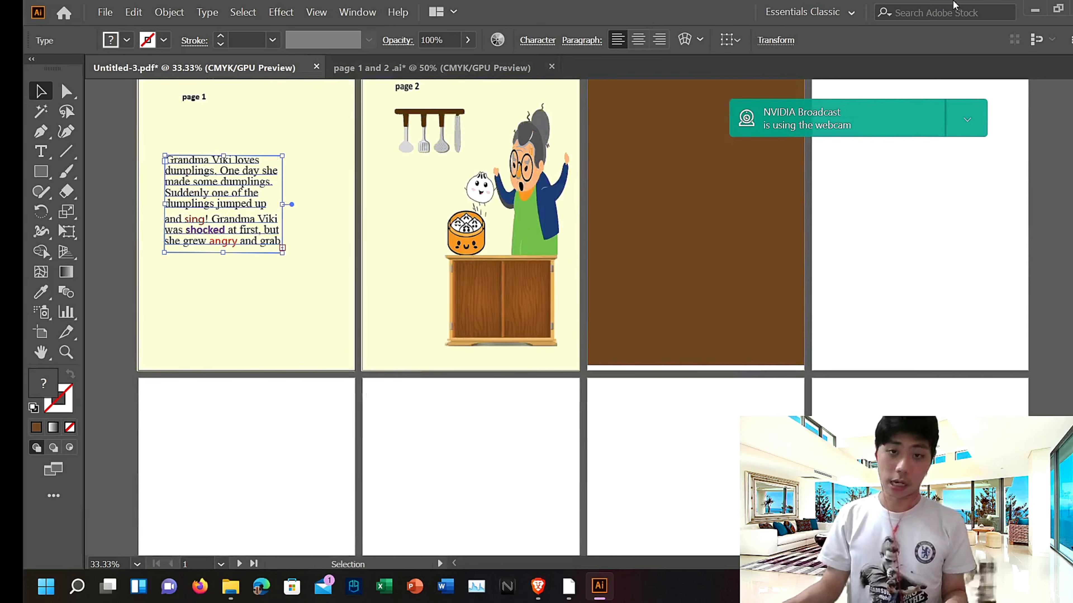
# Step: Open Tale of dumpling Final.pdf from the Done folder and browse its pages
pyautogui.click(230, 590)
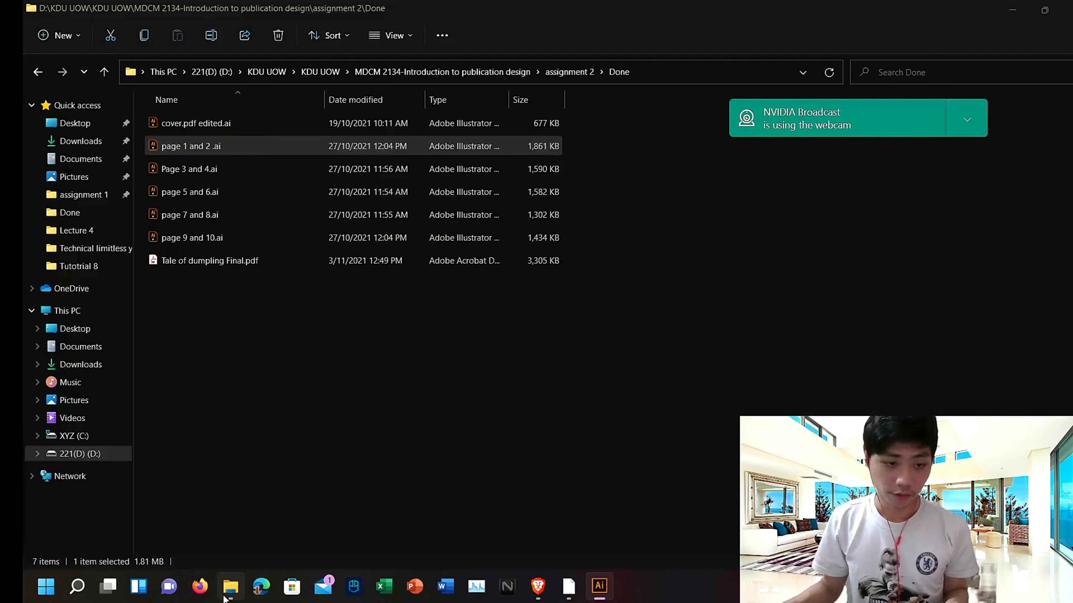
pyautogui.doubleClick(300, 262)
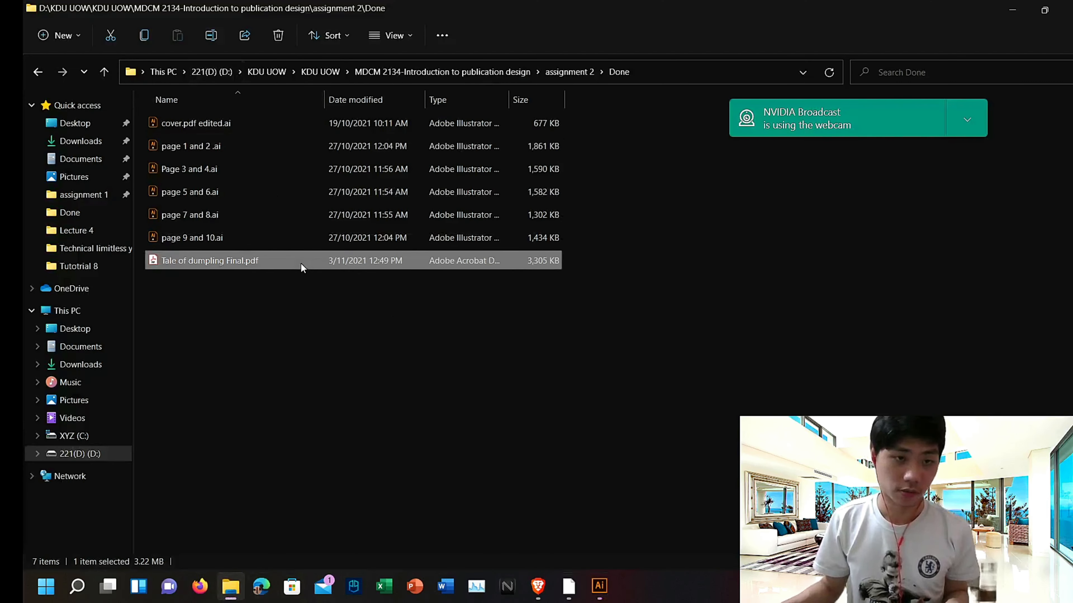
pyautogui.scroll(-5, 581, 243)
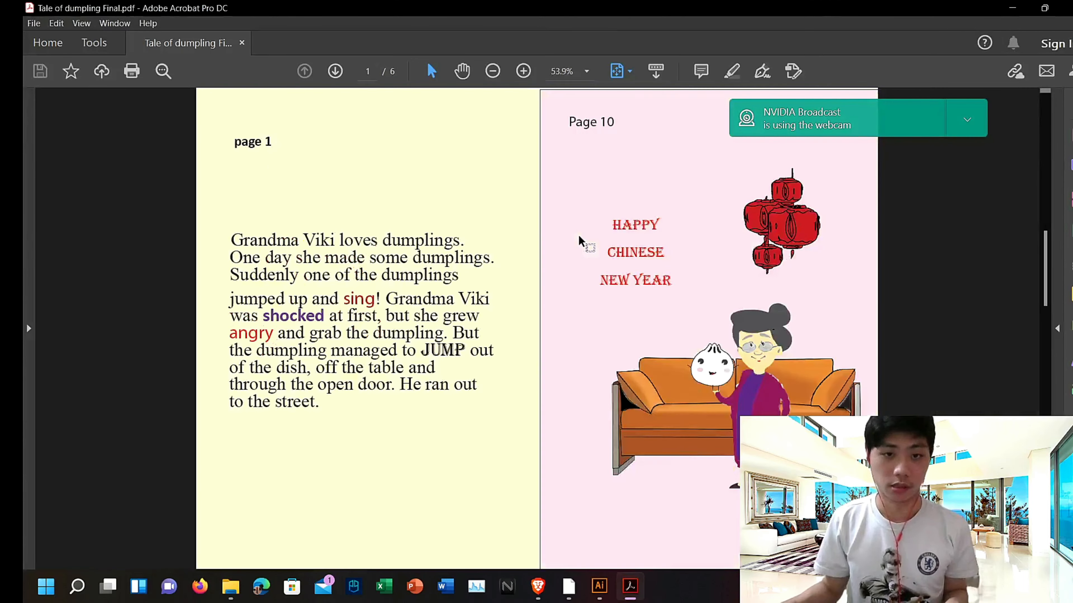
pyautogui.scroll(5, 600, 246)
pyautogui.scroll(-1, 610, 242)
pyautogui.scroll(-2, 610, 241)
pyautogui.scroll(3, 611, 248)
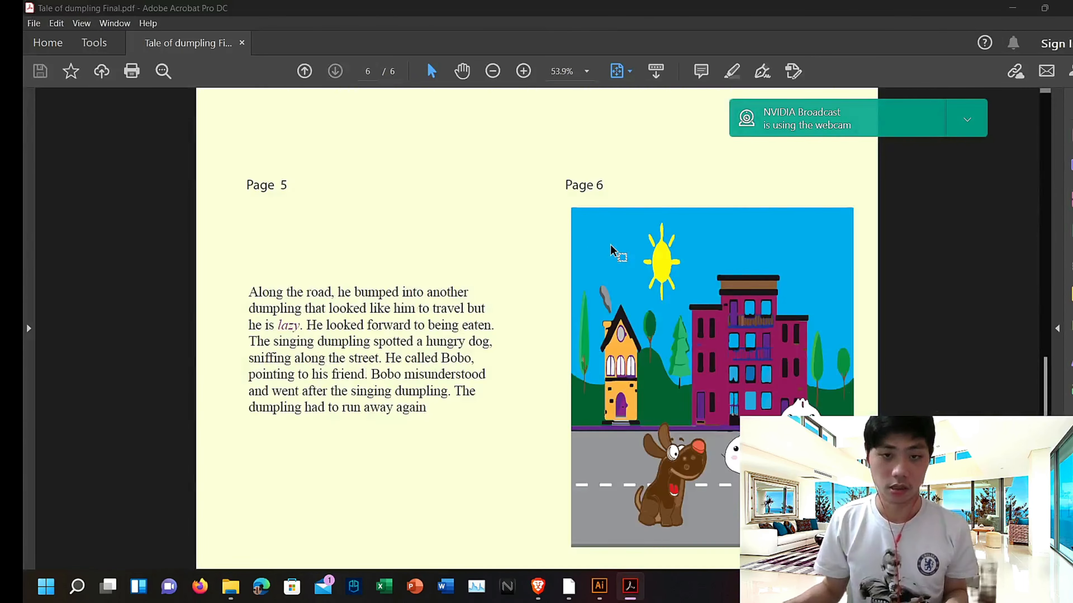
# Step: Scroll through the exported PDF's spreads once more and close Acrobat
pyautogui.scroll(-3, 610, 248)
pyautogui.scroll(3, 612, 252)
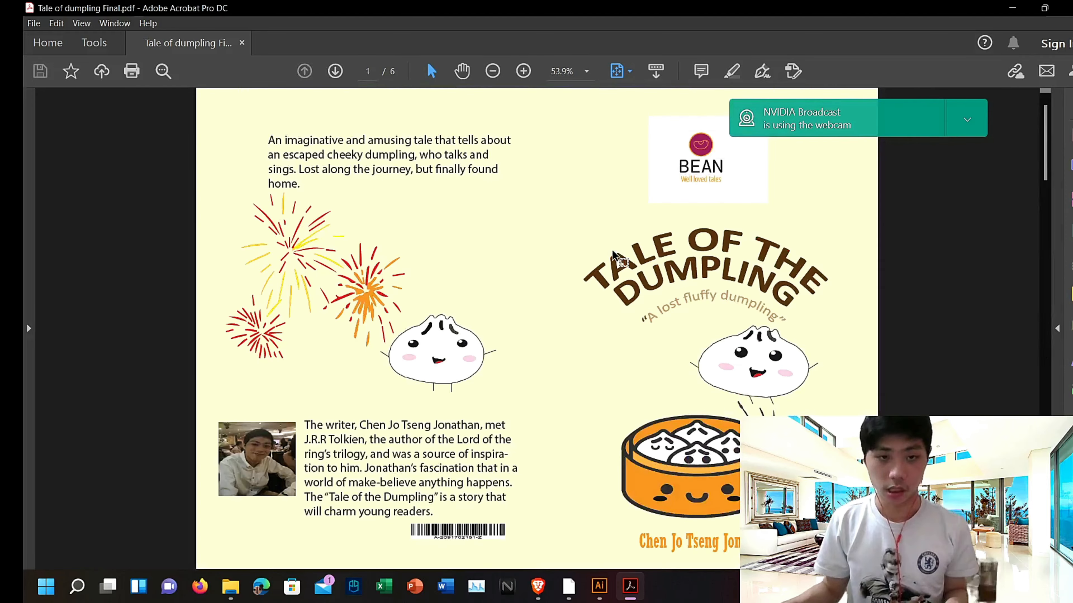
pyautogui.scroll(-2, 612, 259)
pyautogui.moveTo(344, 168); pyautogui.dragTo(839, 548)
pyautogui.scroll(2, 576, 368)
pyautogui.scroll(-2, 576, 366)
pyautogui.scroll(1, 578, 372)
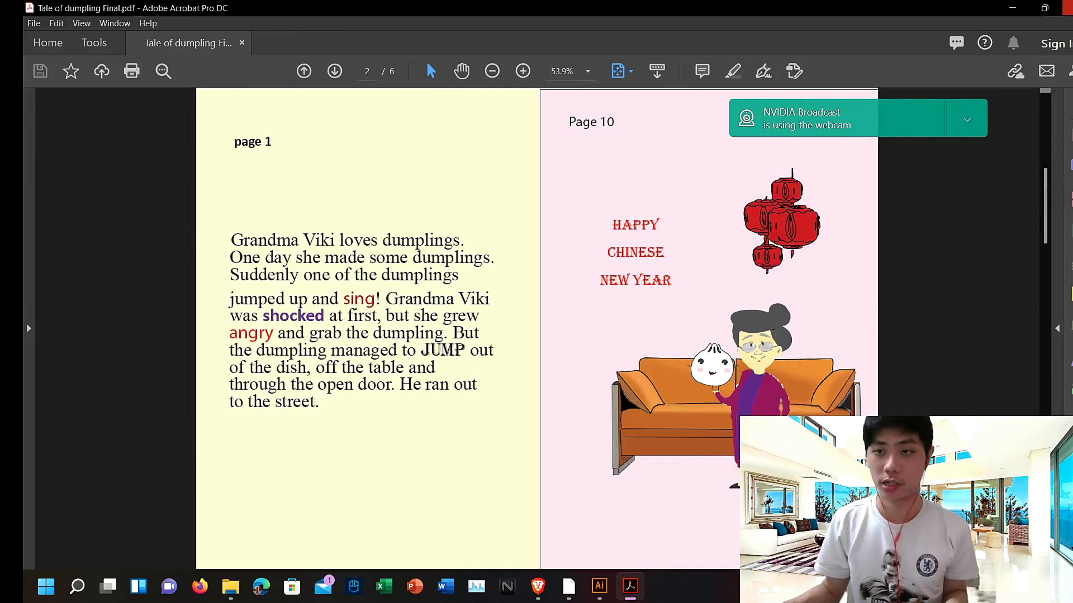
pyautogui.click(1066, 7)
# Step: Open Tale of dumpling Final.pdf in Adobe Illustrator 2020 and scroll through its artboards
pyautogui.rightClick(232, 263)
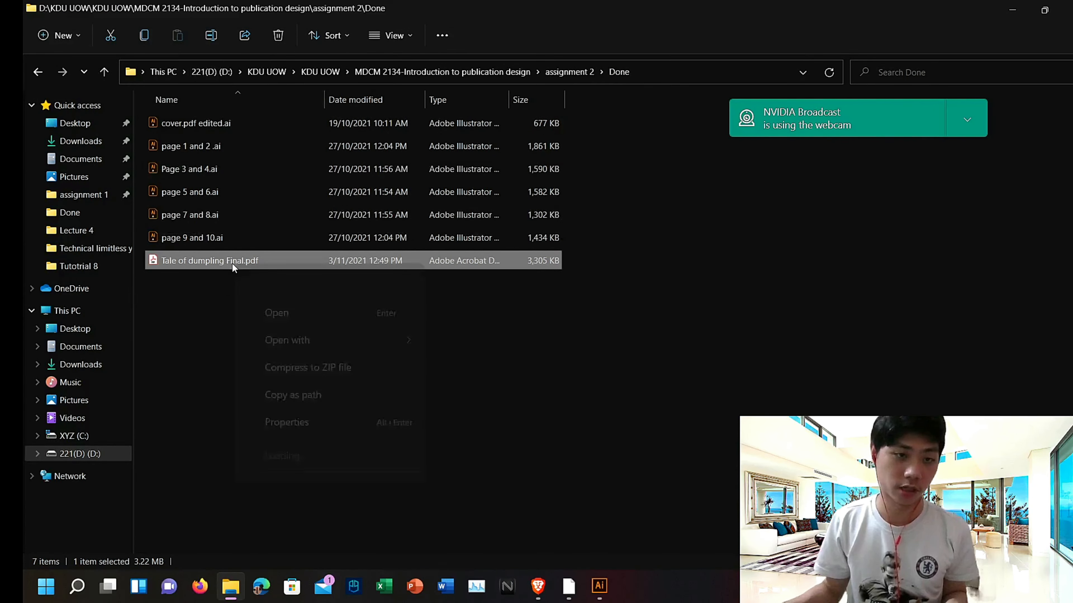
pyautogui.moveTo(334, 336)
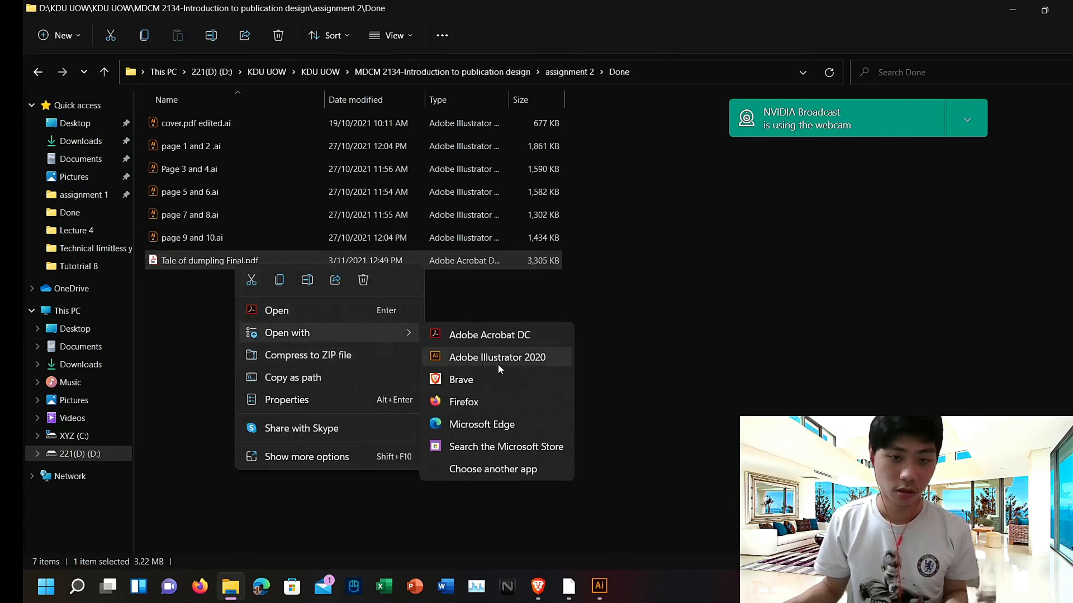
pyautogui.click(502, 360)
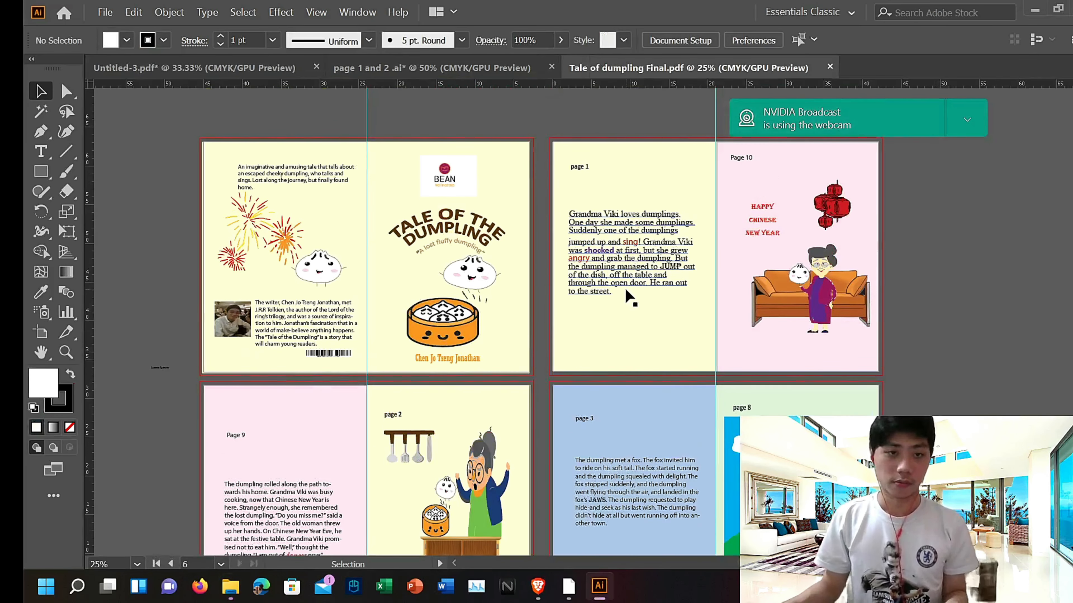
pyautogui.scroll(-5, 503, 245)
pyautogui.scroll(2, 317, 147)
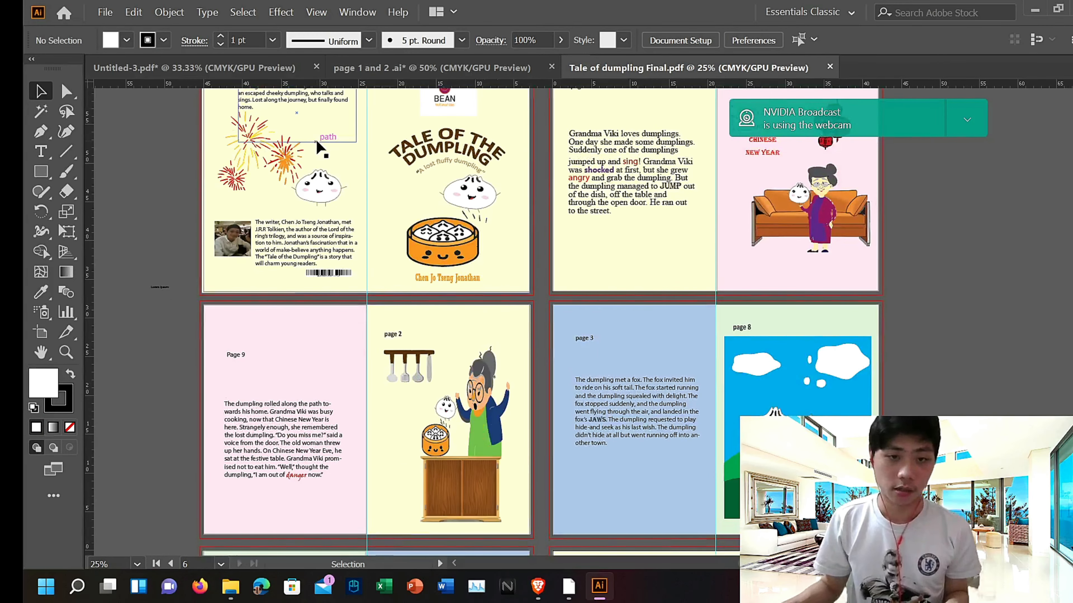
pyautogui.scroll(-10, 343, 367)
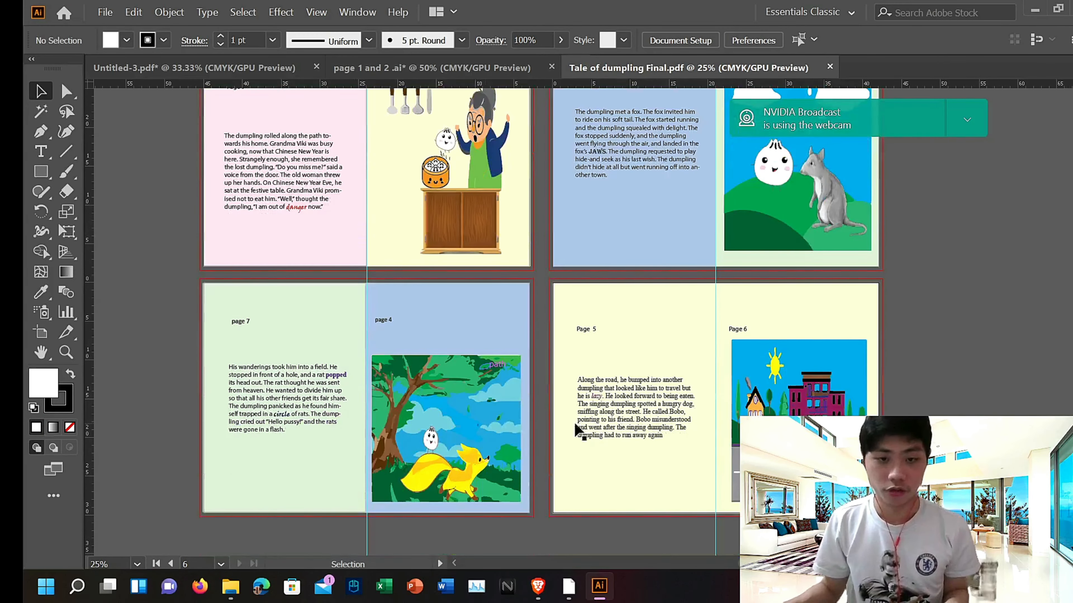
pyautogui.scroll(12, 817, 407)
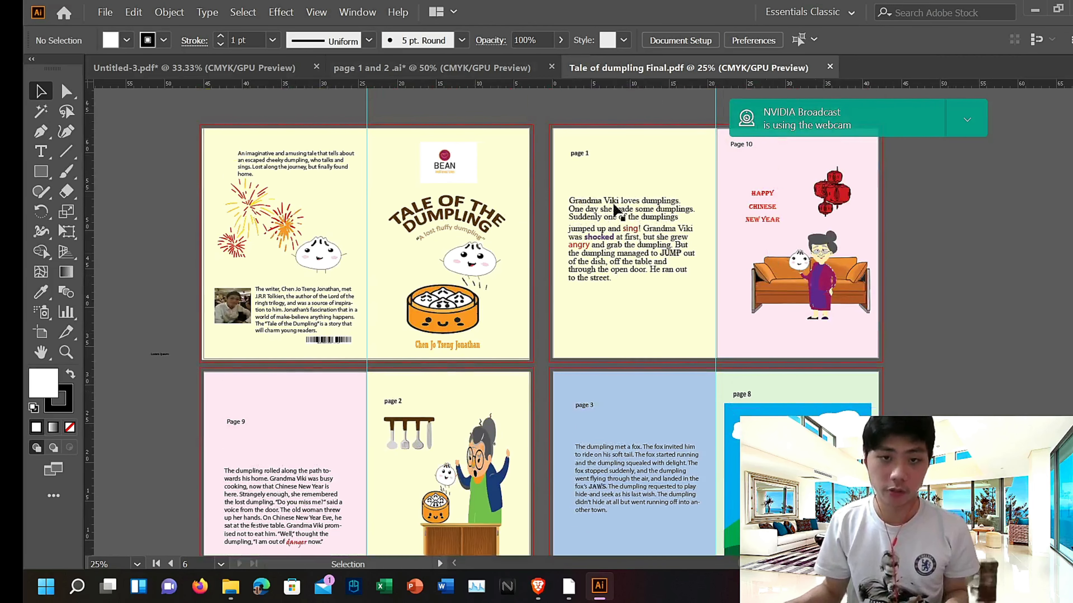
pyautogui.scroll(2, 575, 233)
# Step: Close the Untitled-3 and page 1 and 2 documents without saving their changes
pyautogui.click(381, 67)
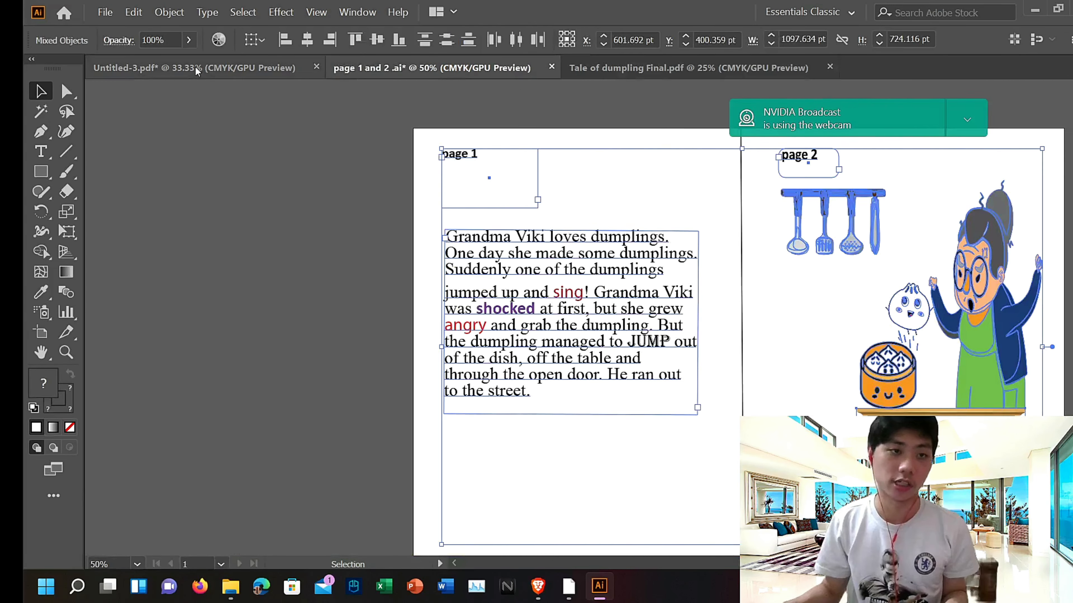
pyautogui.click(194, 67)
pyautogui.scroll(3, 312, 256)
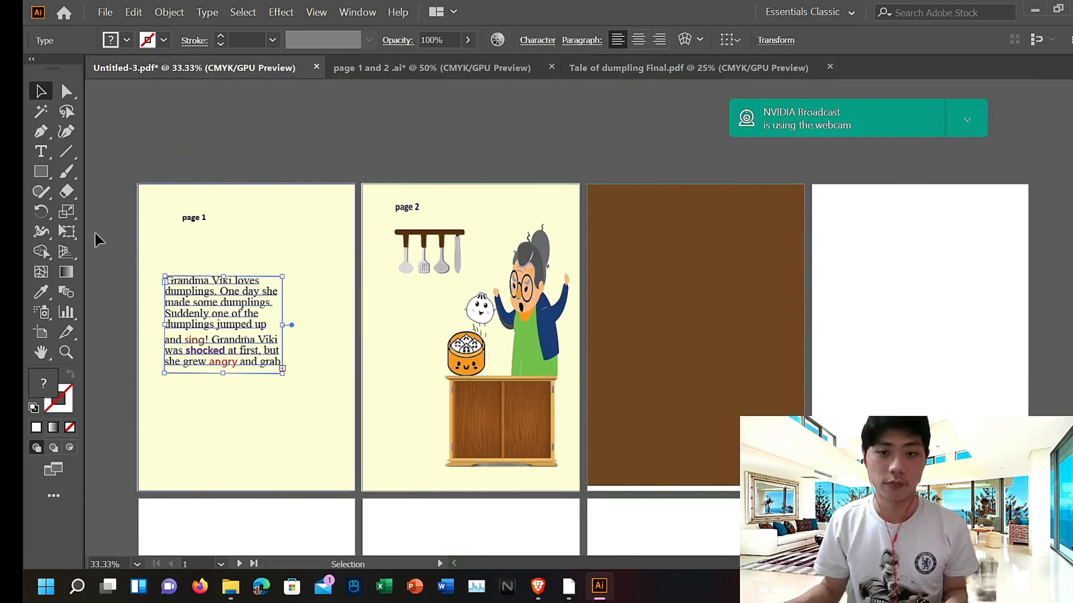
pyautogui.scroll(-4, 812, 245)
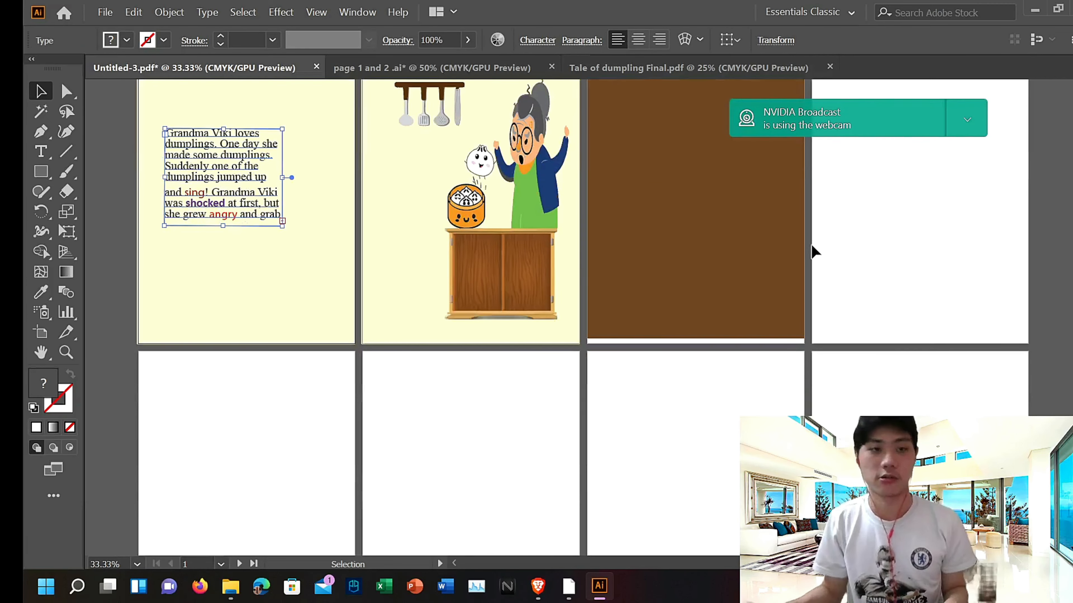
pyautogui.scroll(-2, 813, 252)
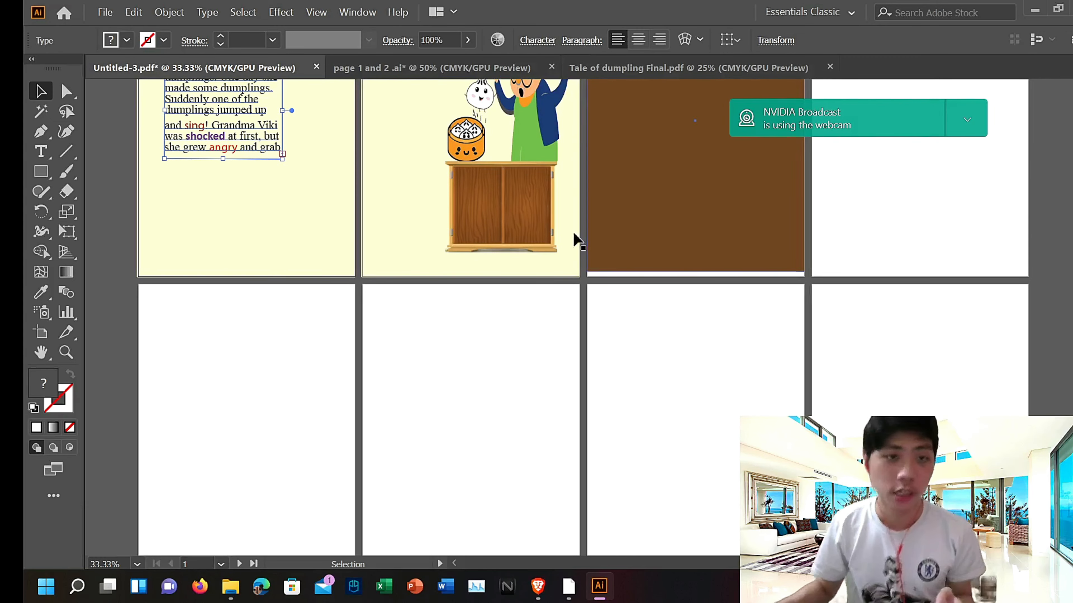
pyautogui.click(318, 68)
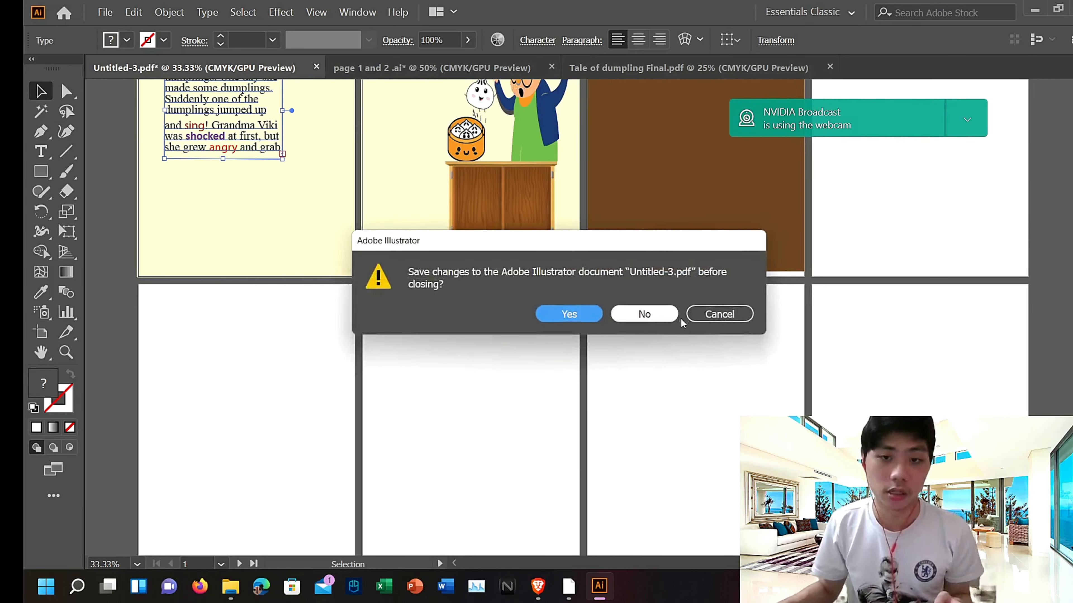
pyautogui.click(644, 314)
pyautogui.click(369, 67)
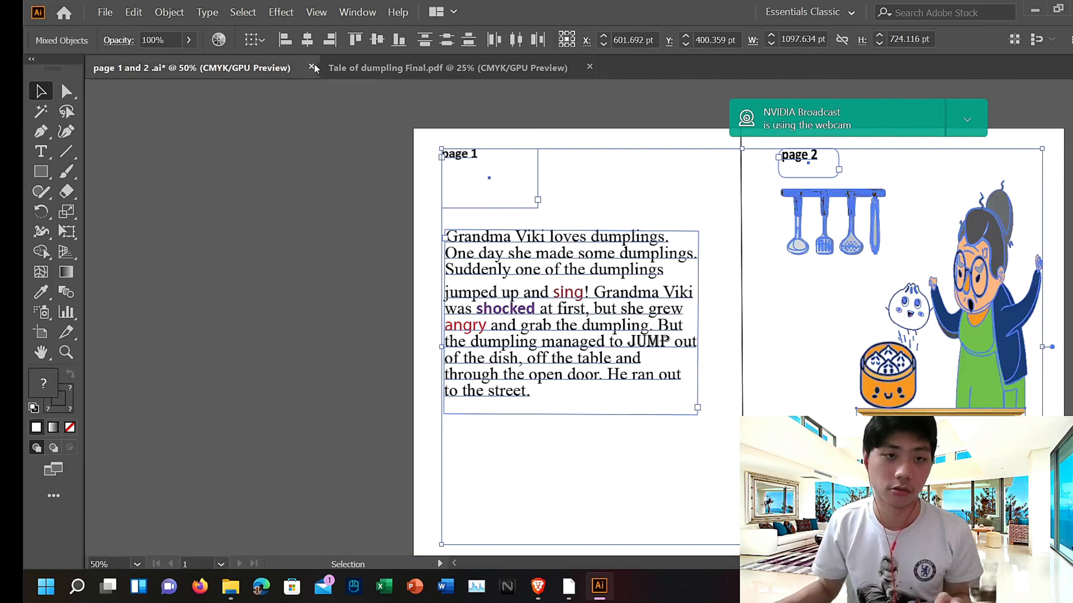
pyautogui.click(312, 67)
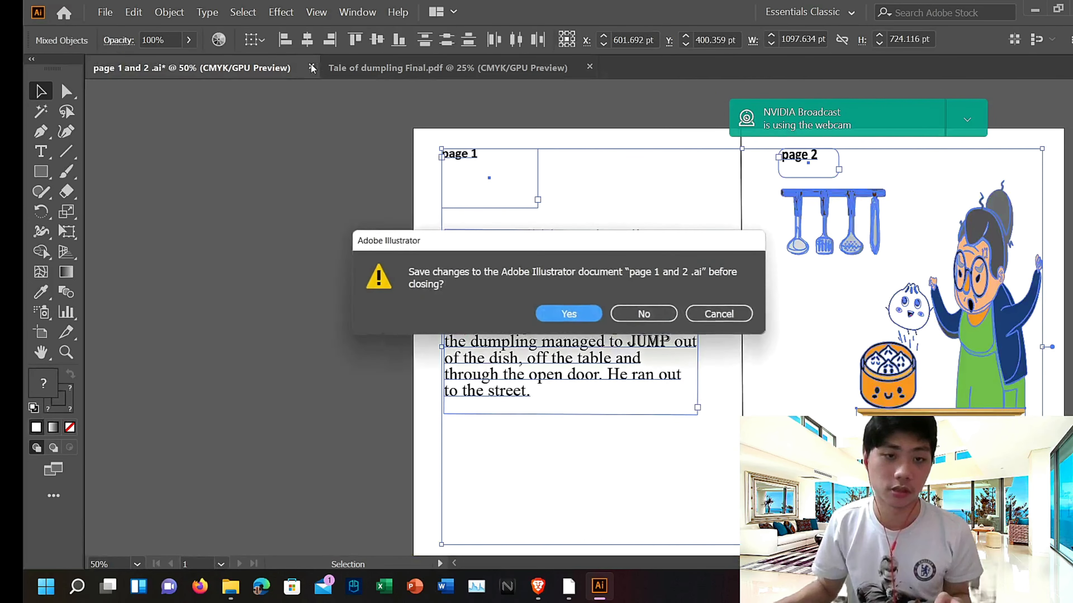
pyautogui.click(643, 314)
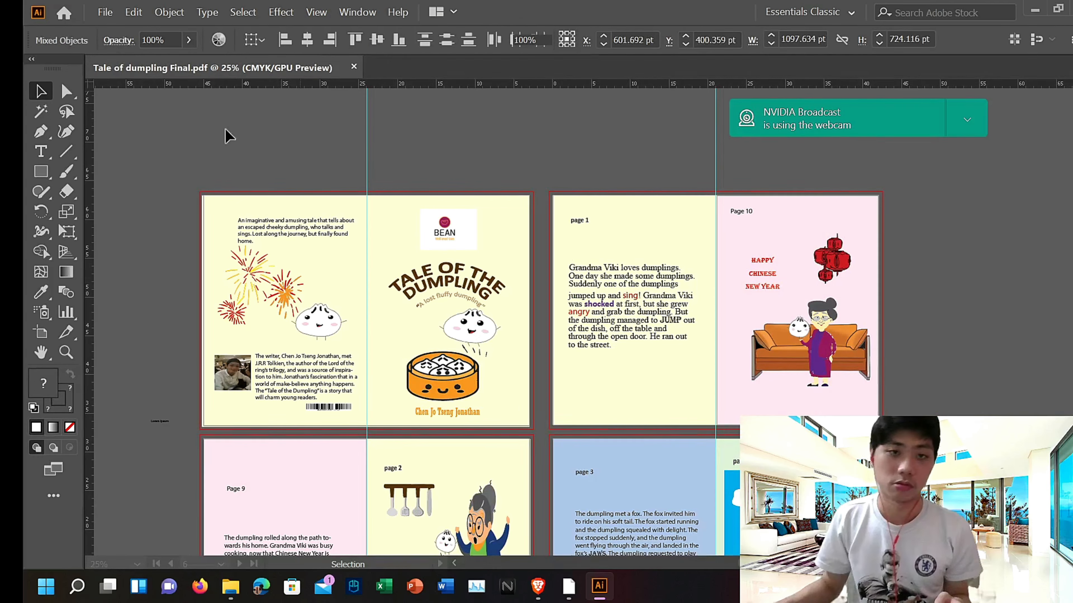
# Step: Create a new A4 portrait document with 6 artboards
pyautogui.scroll(5, 575, 329)
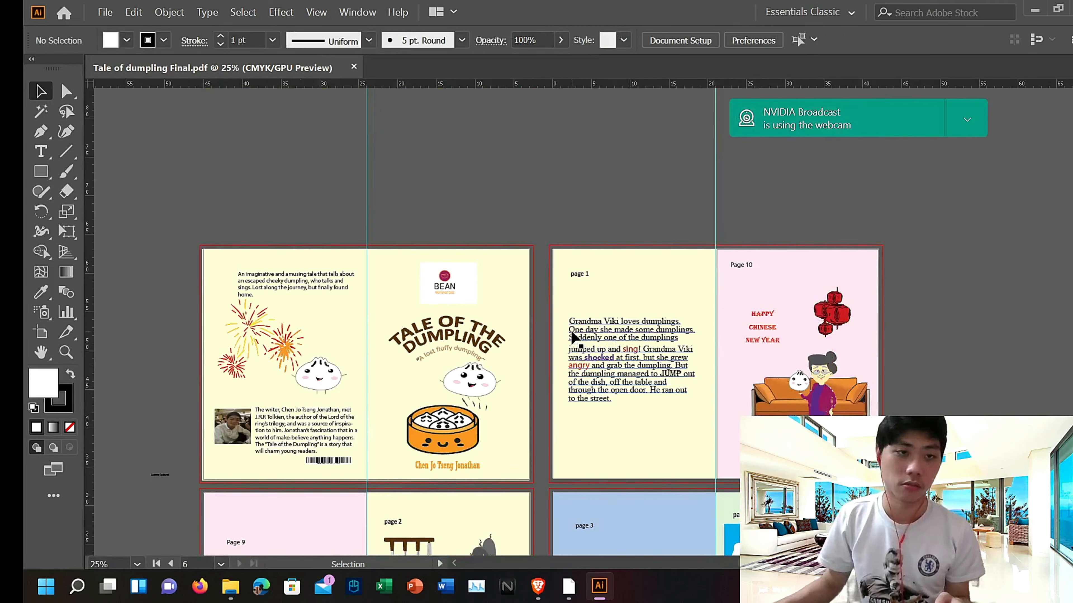
pyautogui.click(101, 10)
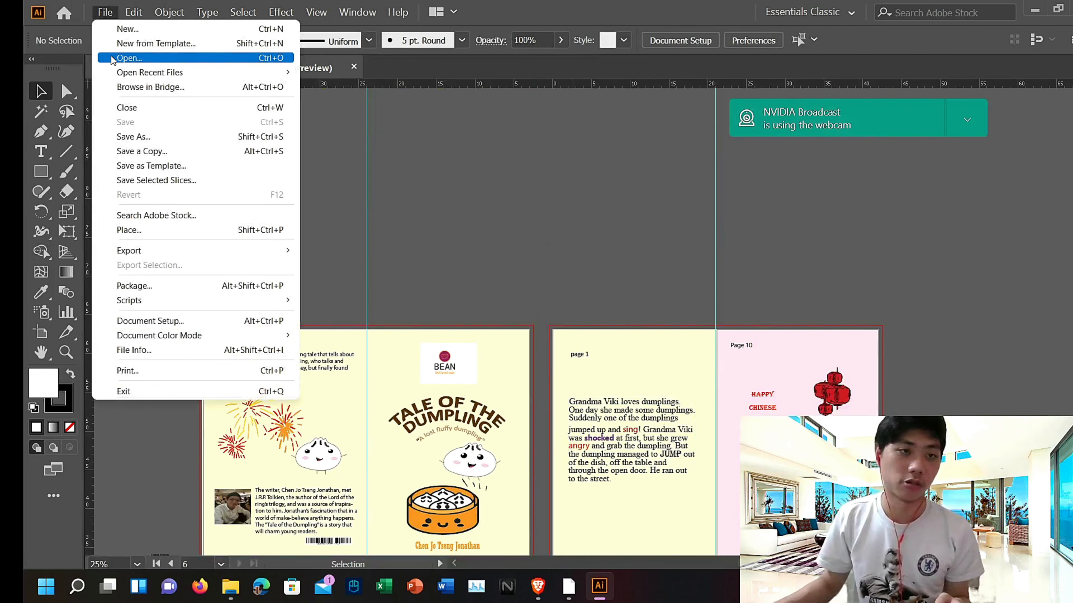
pyautogui.click(120, 29)
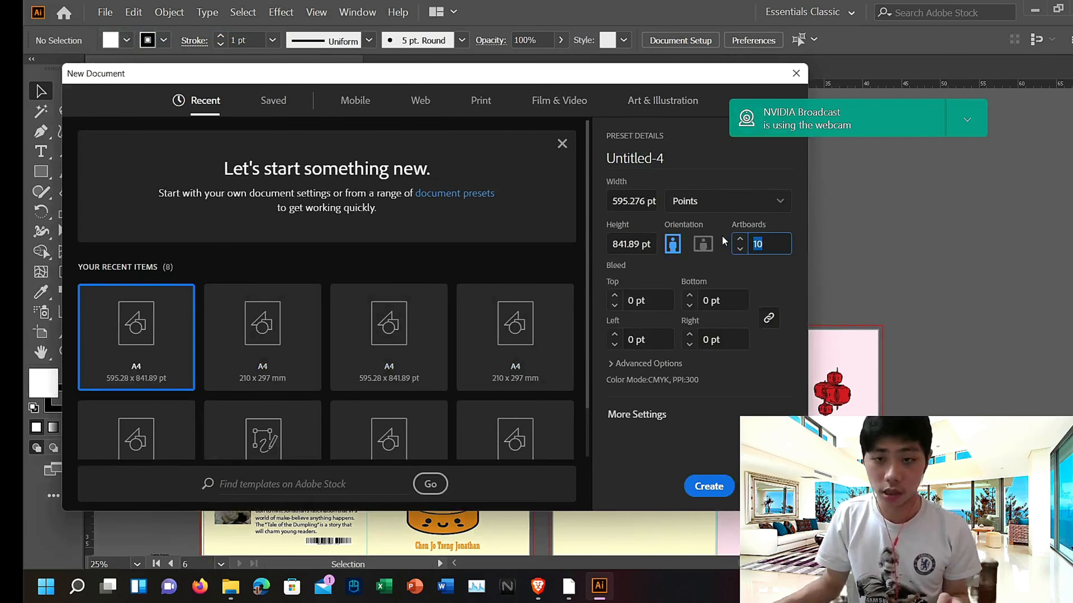
pyautogui.press('BackSpace')
pyautogui.write('6')
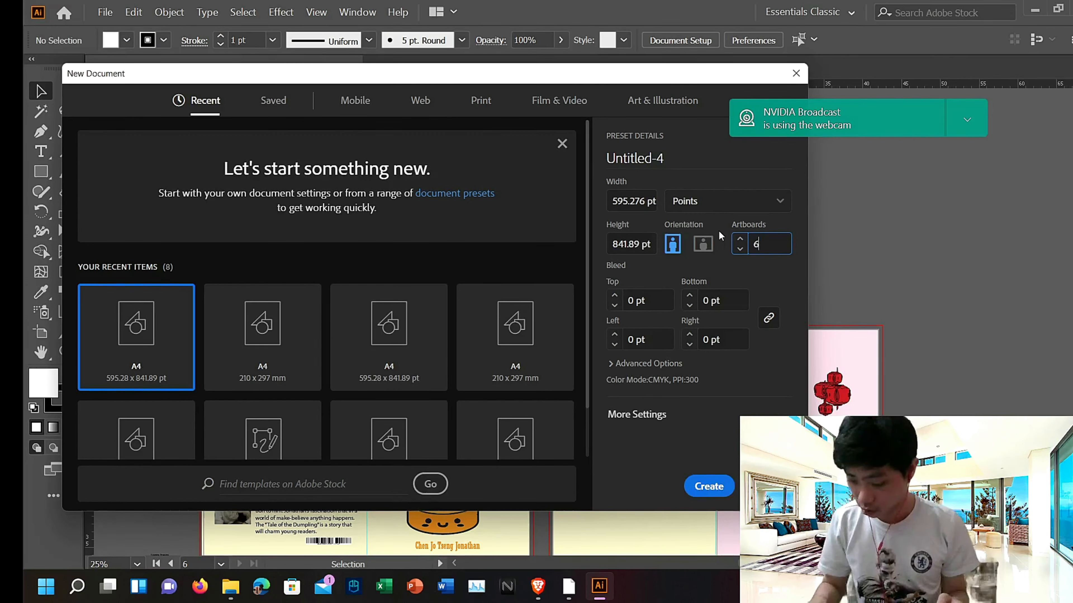
pyautogui.scroll(-1, 178, 265)
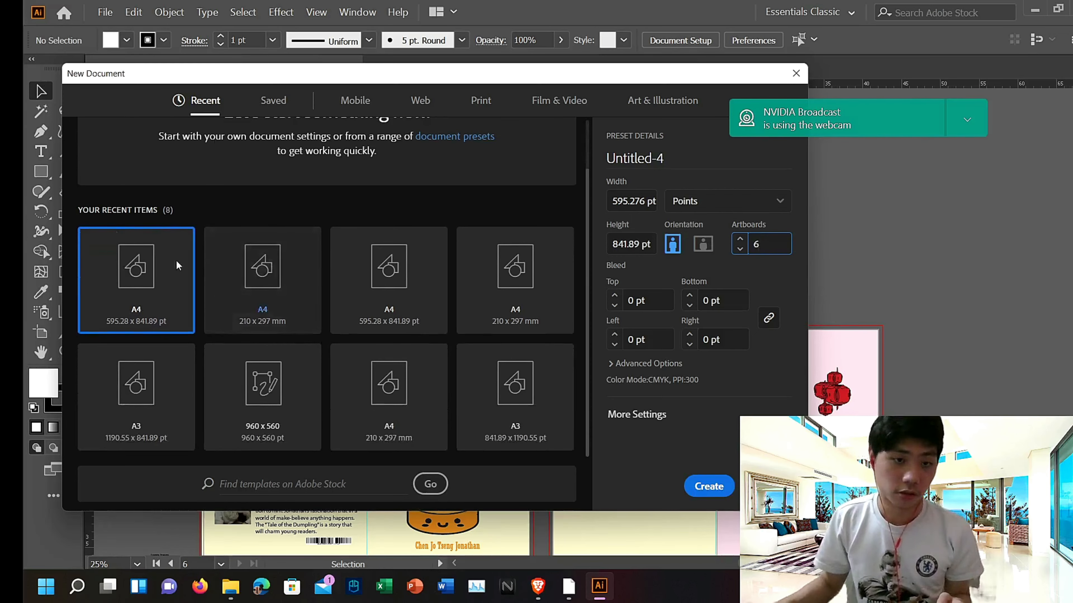
pyautogui.click(715, 491)
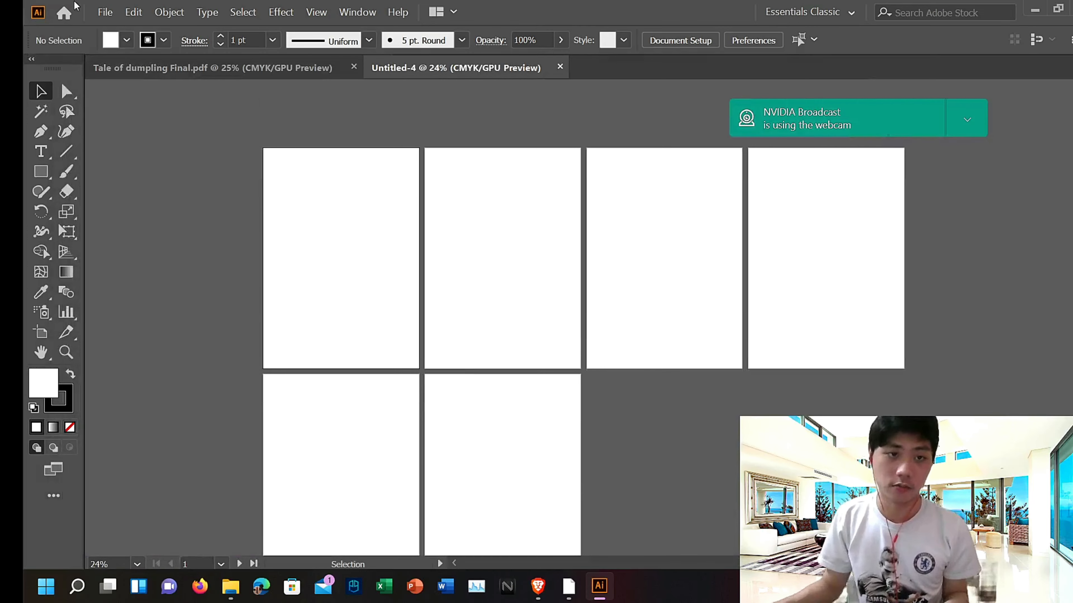
# Step: Compare the new document's blank artboards with the opened PDF's spreads, zooming in on the new artboards
pyautogui.click(151, 73)
pyautogui.scroll(-3, 438, 409)
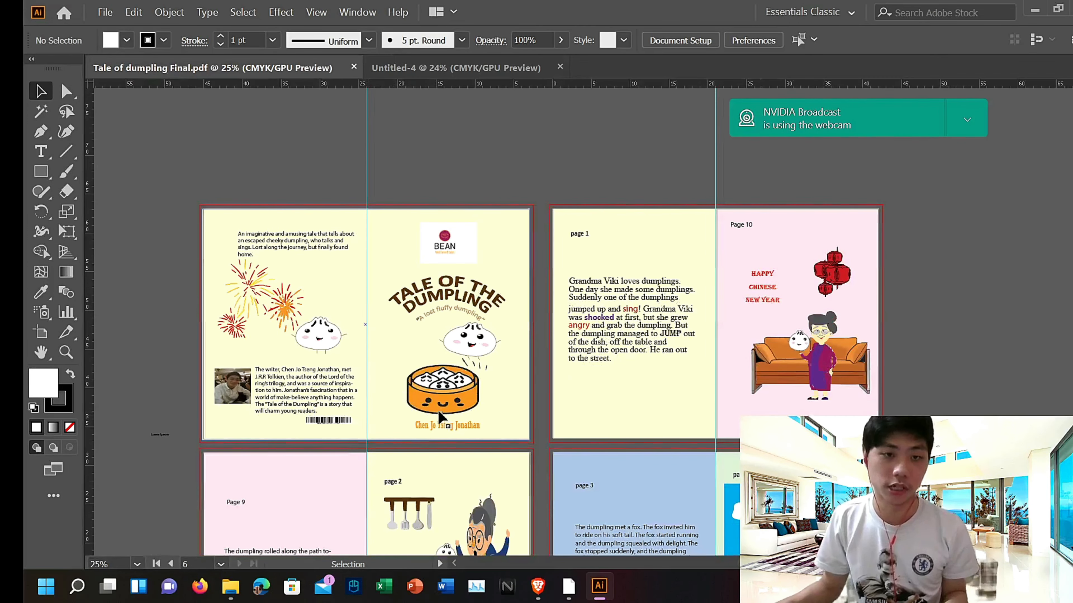
pyautogui.scroll(-6, 445, 242)
pyautogui.scroll(5, 444, 241)
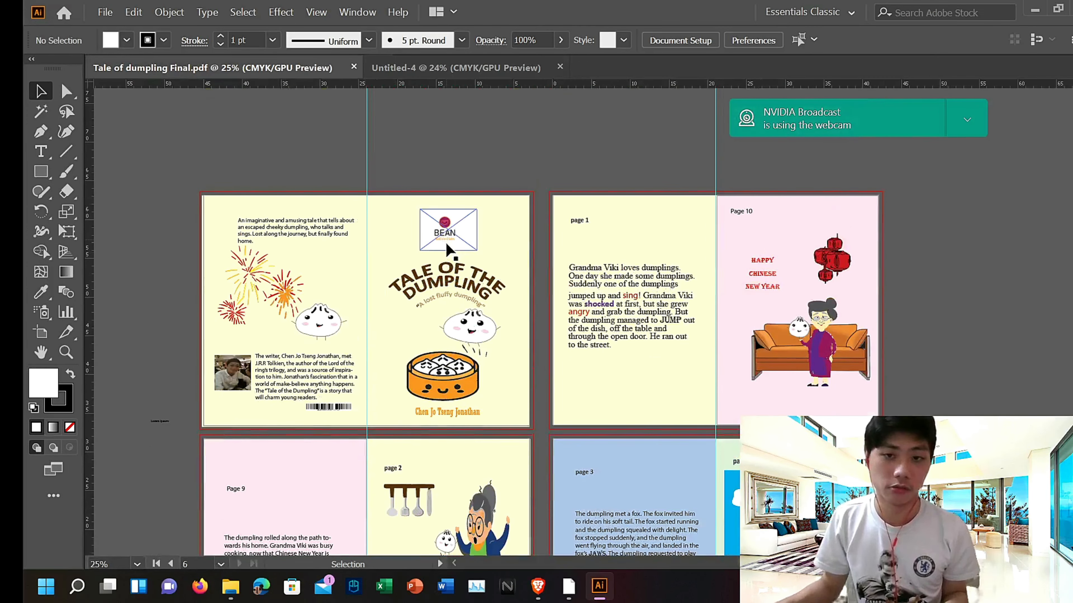
pyautogui.scroll(-6, 444, 242)
pyautogui.click(494, 67)
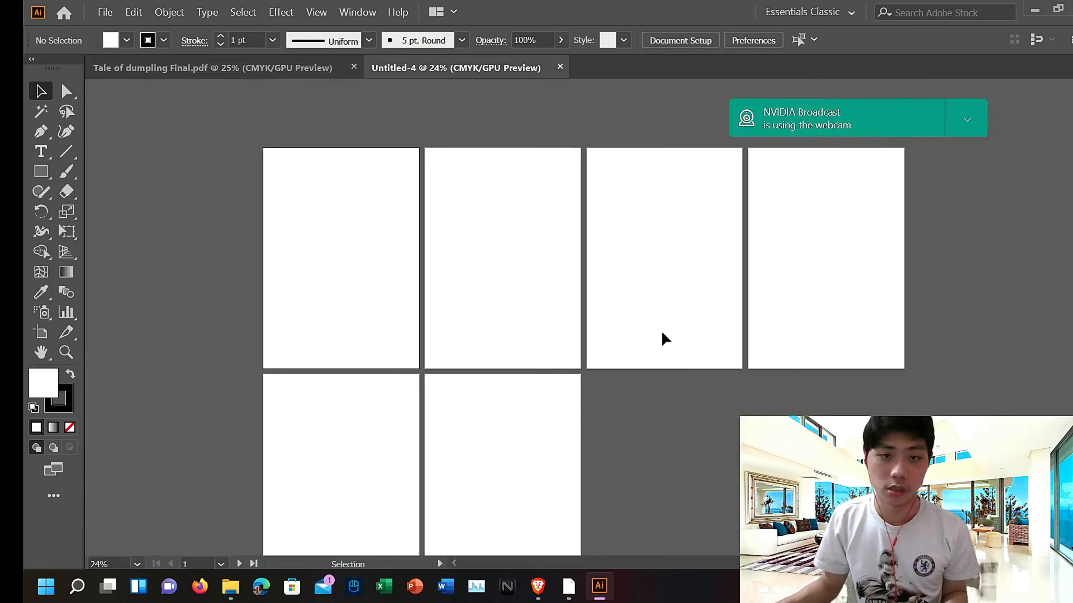
pyautogui.scroll(-3, 664, 338)
pyautogui.scroll(2, 458, 286)
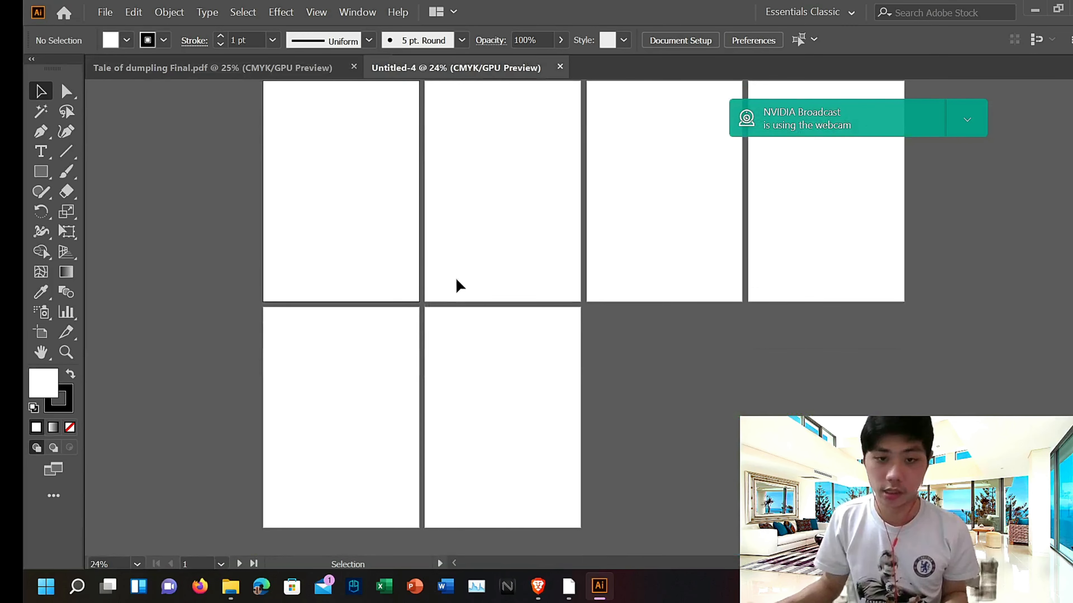
pyautogui.hotkey('ctrl', '=')
pyautogui.hotkey('ctrl', '=')
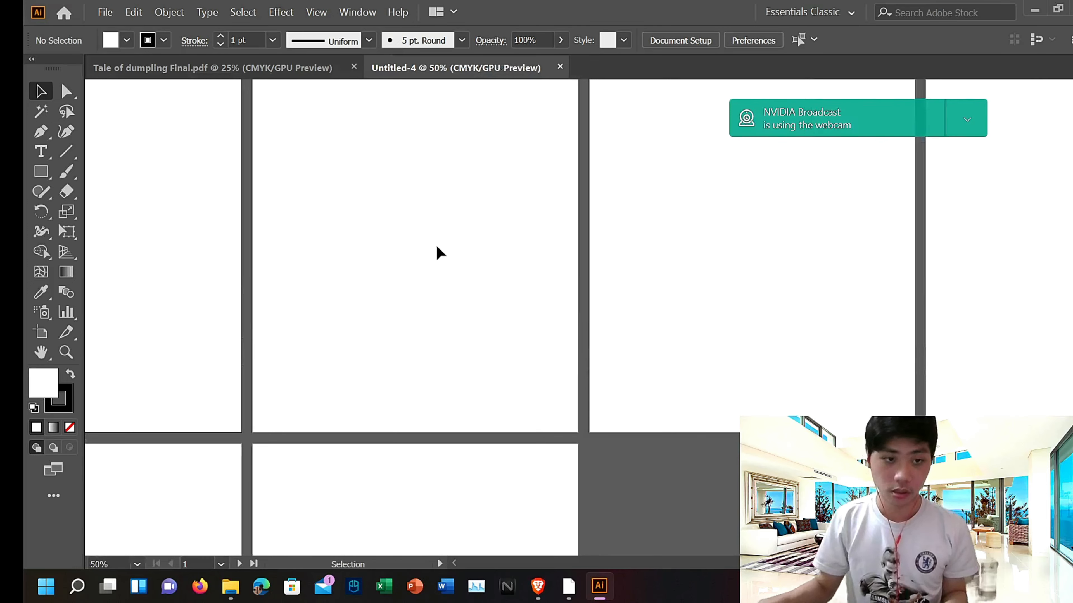
pyautogui.hscroll(2, 307, 161)
pyautogui.click(249, 64)
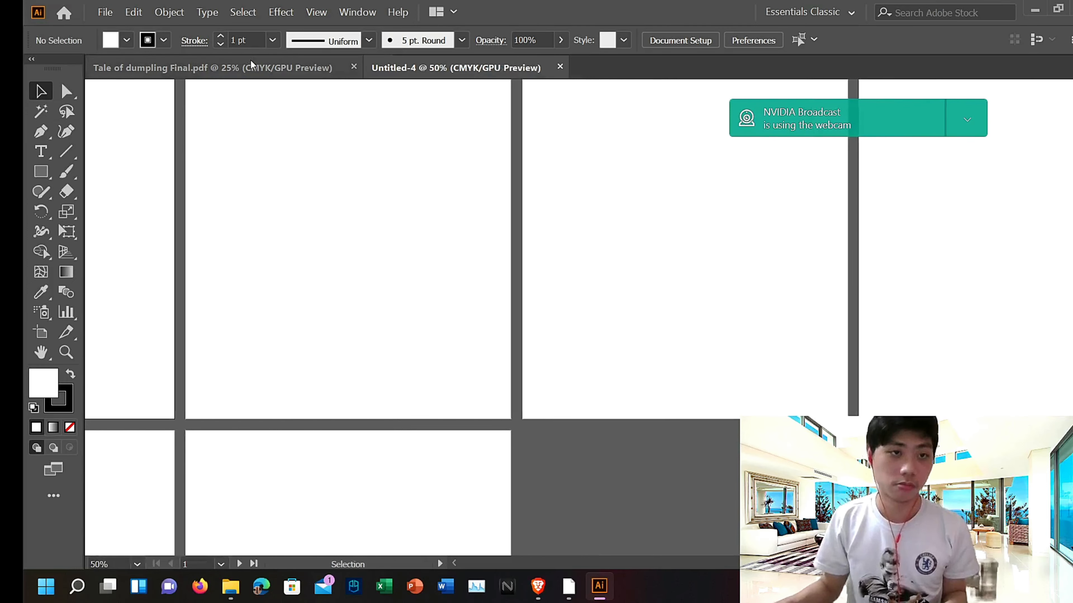
# Step: Inspect the PDF document's Document Setup settings and cancel the dialog
pyautogui.click(104, 11)
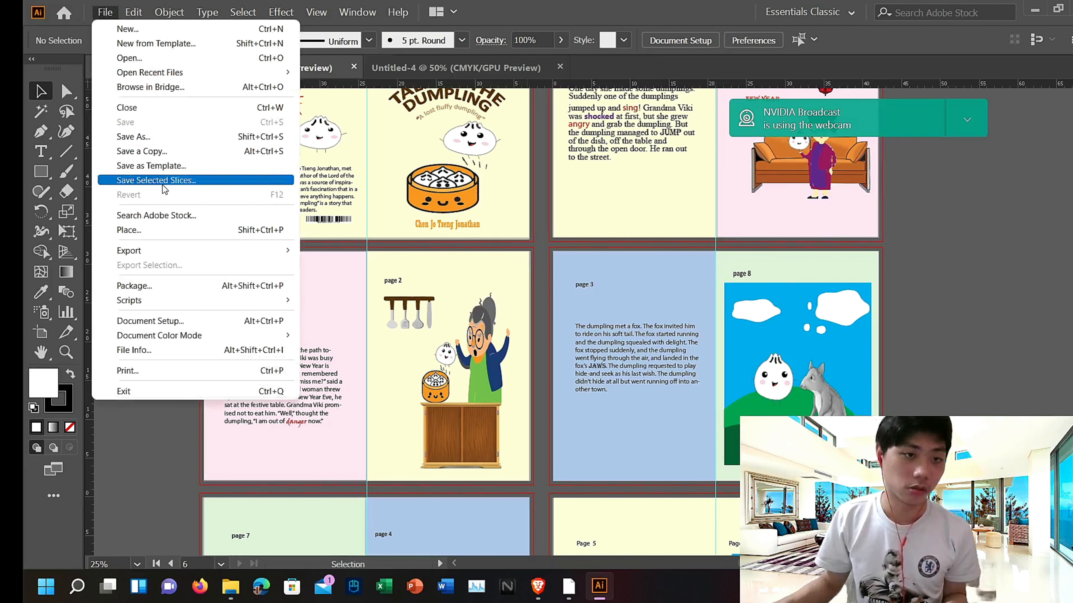
pyautogui.click(151, 321)
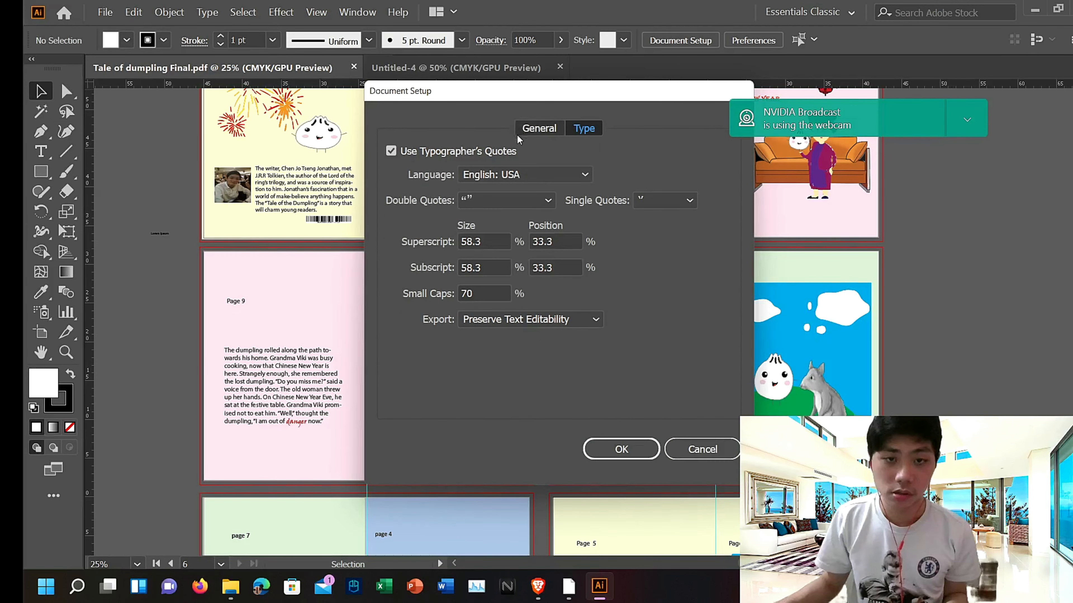
pyautogui.click(525, 129)
pyautogui.click(717, 448)
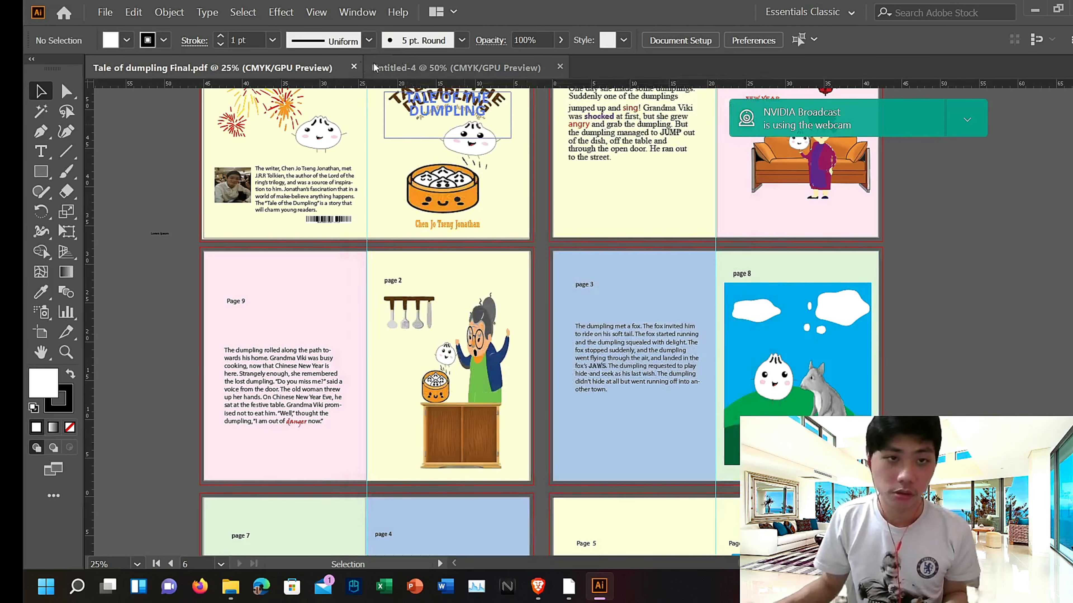
# Step: Switch between the new document and the PDF again, zooming out and panning over the artboards
pyautogui.click(382, 67)
pyautogui.scroll(-3, 469, 256)
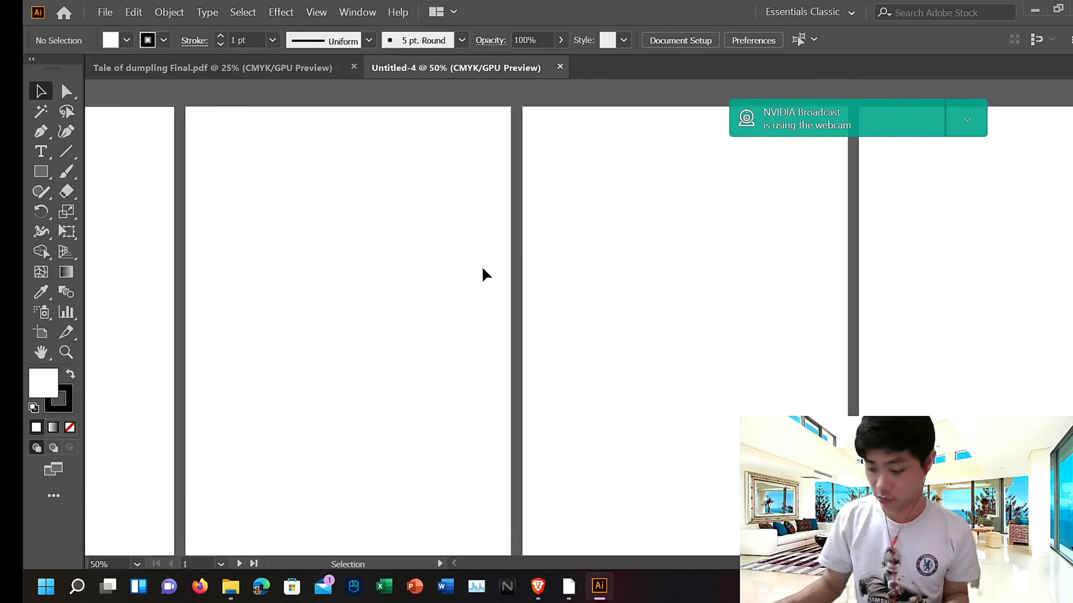
pyautogui.hotkey('ctrl', '-')
pyautogui.hotkey('ctrl', '-')
pyautogui.moveTo(260, 247); pyautogui.dragTo(546, 227)
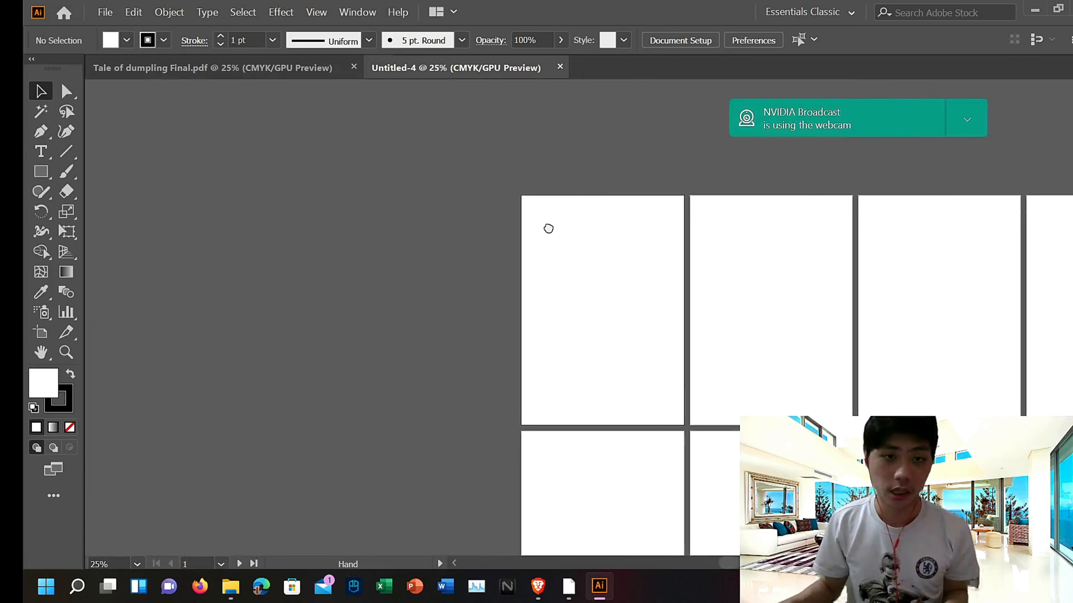
pyautogui.click(212, 68)
pyautogui.scroll(6, 236, 270)
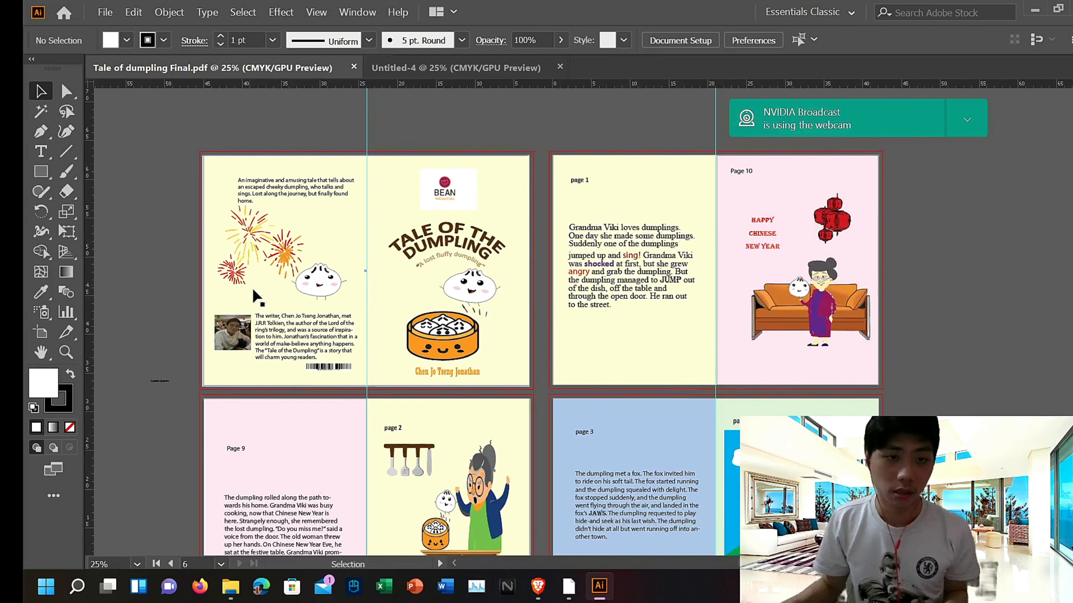
pyautogui.scroll(-3, 258, 191)
pyautogui.click(459, 68)
pyautogui.scroll(-2, 544, 300)
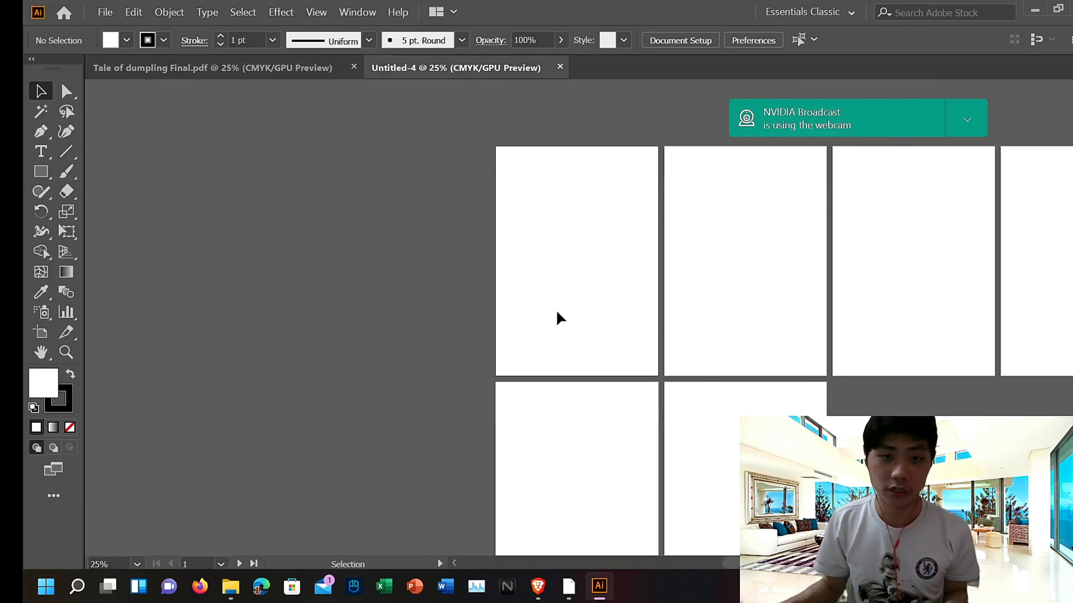
pyautogui.moveTo(605, 239); pyautogui.dragTo(343, 169)
pyautogui.scroll(-1, 418, 321)
pyautogui.scroll(1, 417, 323)
pyautogui.click(295, 445)
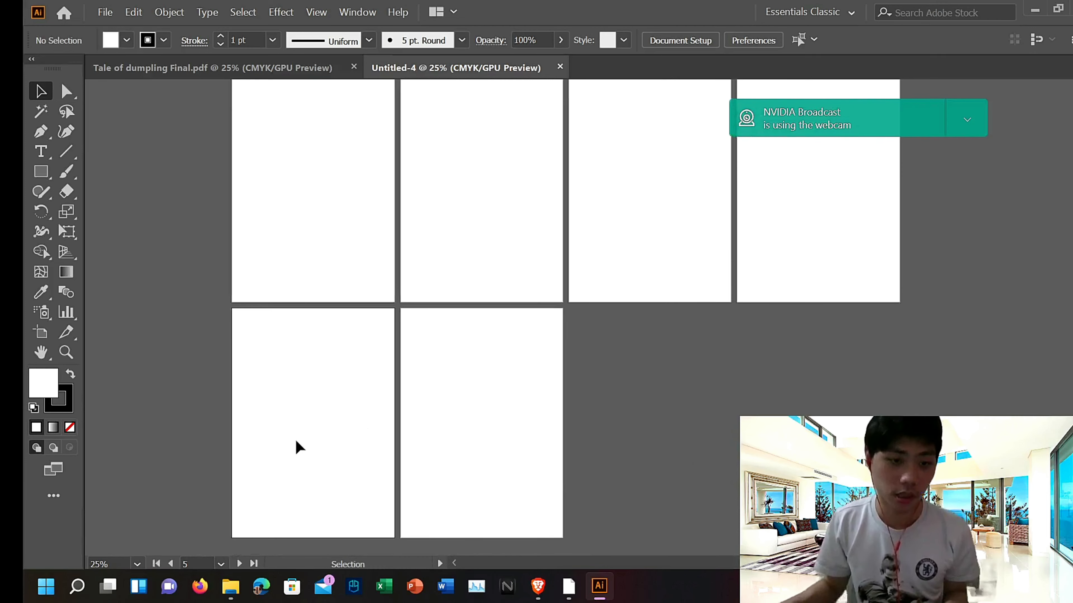
pyautogui.scroll(-4, 546, 421)
pyautogui.scroll(1, 399, 476)
pyautogui.scroll(5, 379, 431)
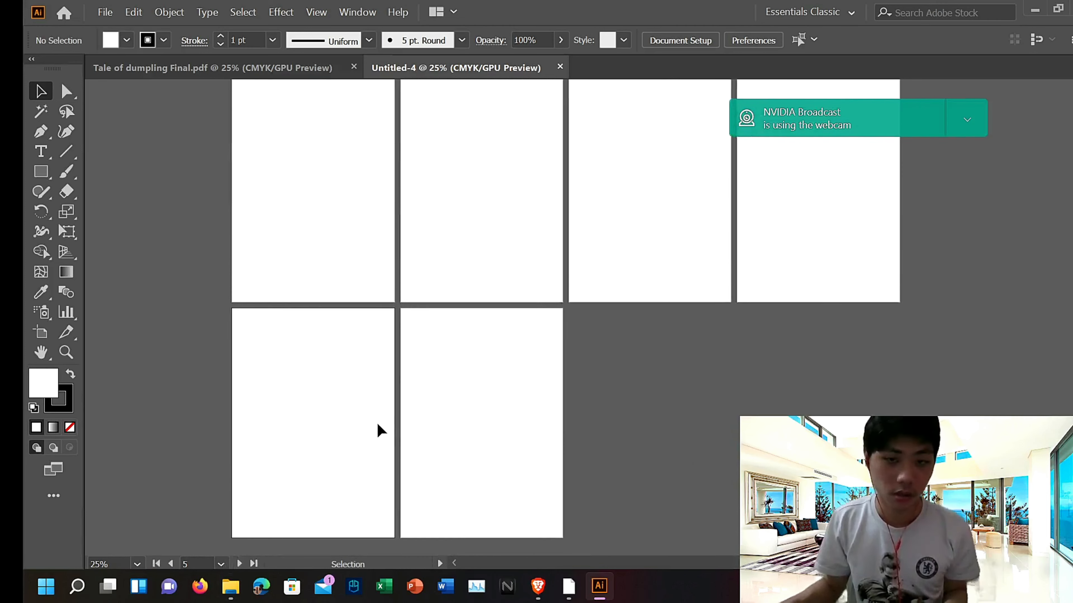
# Step: Select the PDF cover's background rectangle and draw a similar rectangle over the new document's first artboard
pyautogui.click(240, 68)
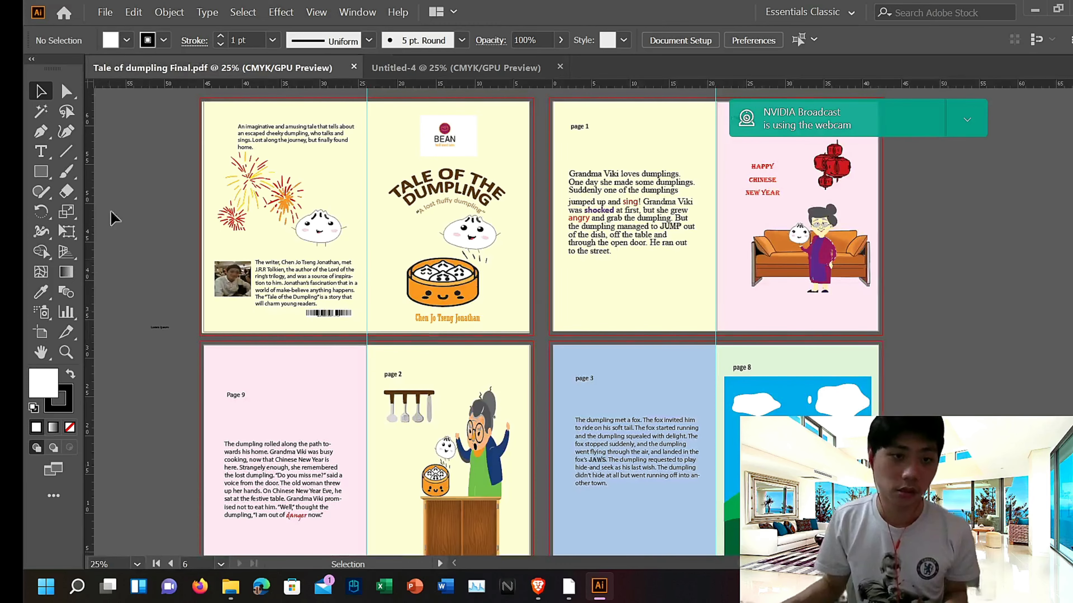
pyautogui.doubleClick(225, 219)
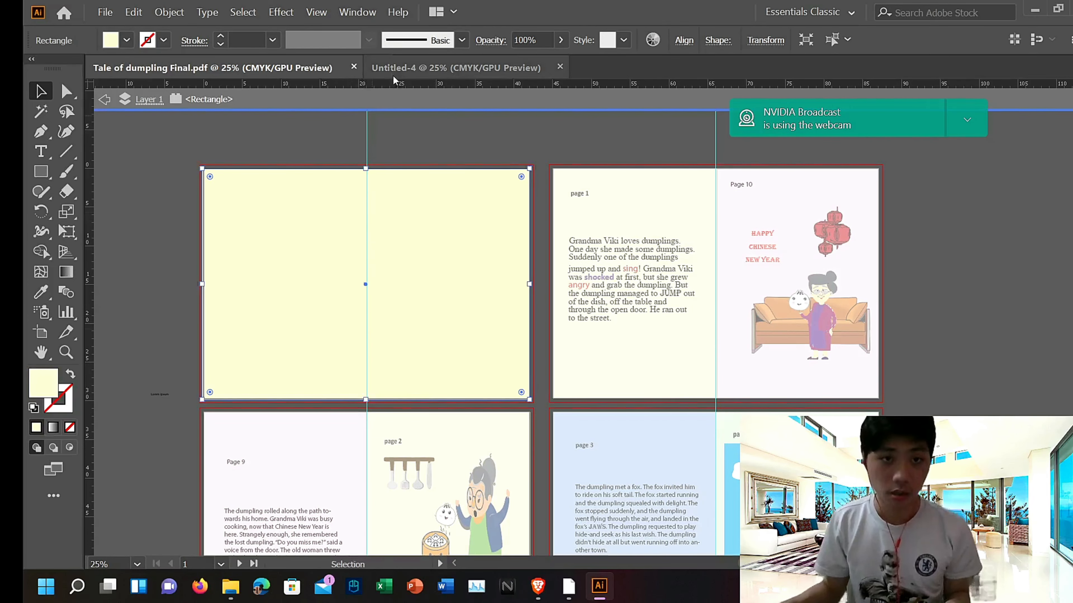
pyautogui.hotkey('ctrl', 'Tab')
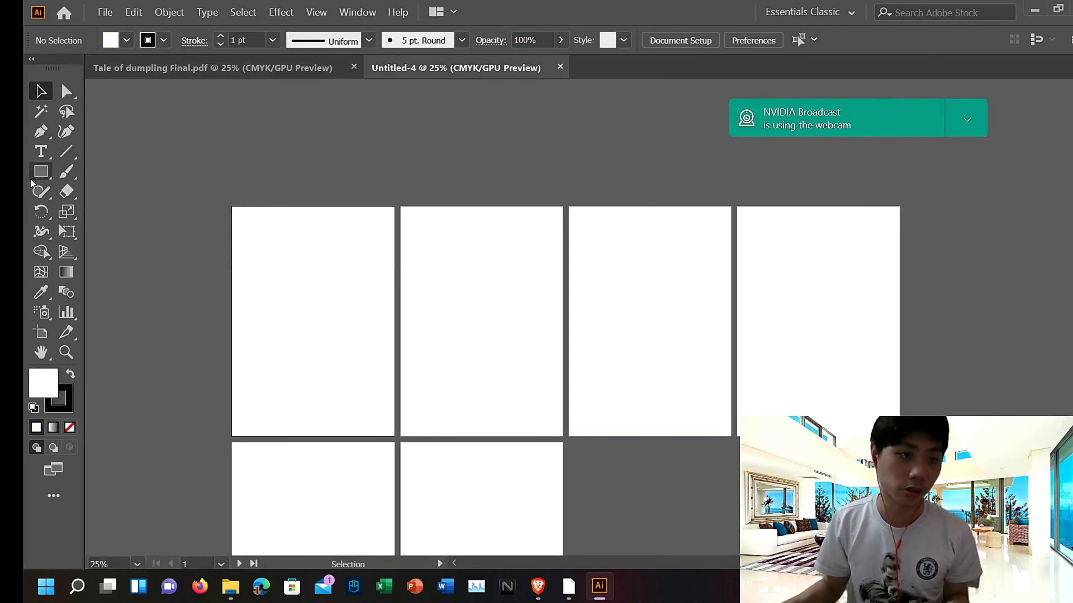
pyautogui.moveTo(227, 206); pyautogui.dragTo(394, 433)
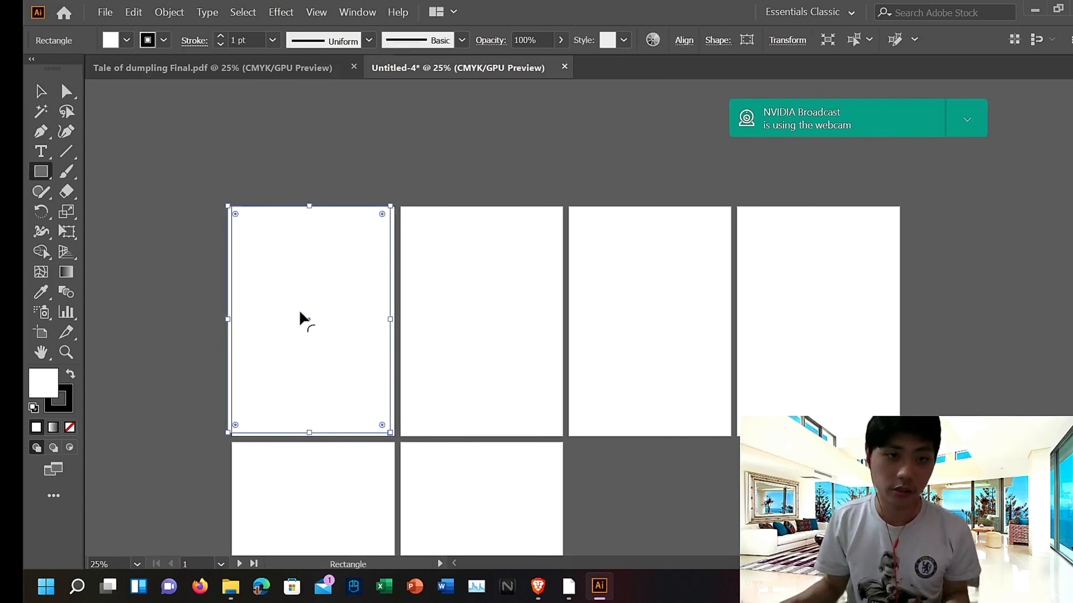
# Step: Delete the yellow background rectangle from the PDF's cover spread
pyautogui.click(209, 67)
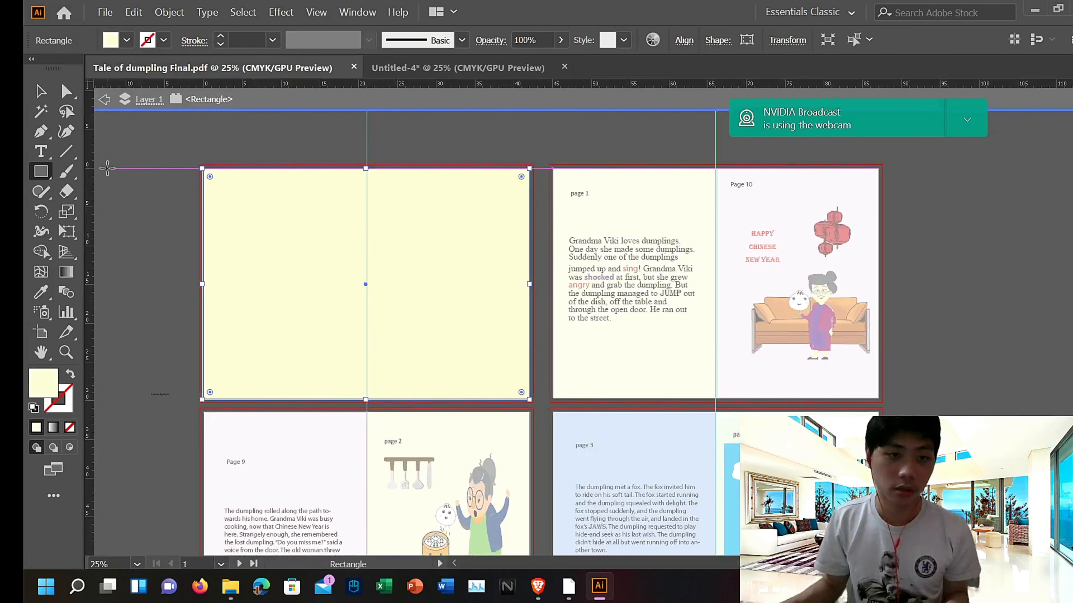
pyautogui.click(108, 169)
pyautogui.click(613, 319)
pyautogui.press('v')
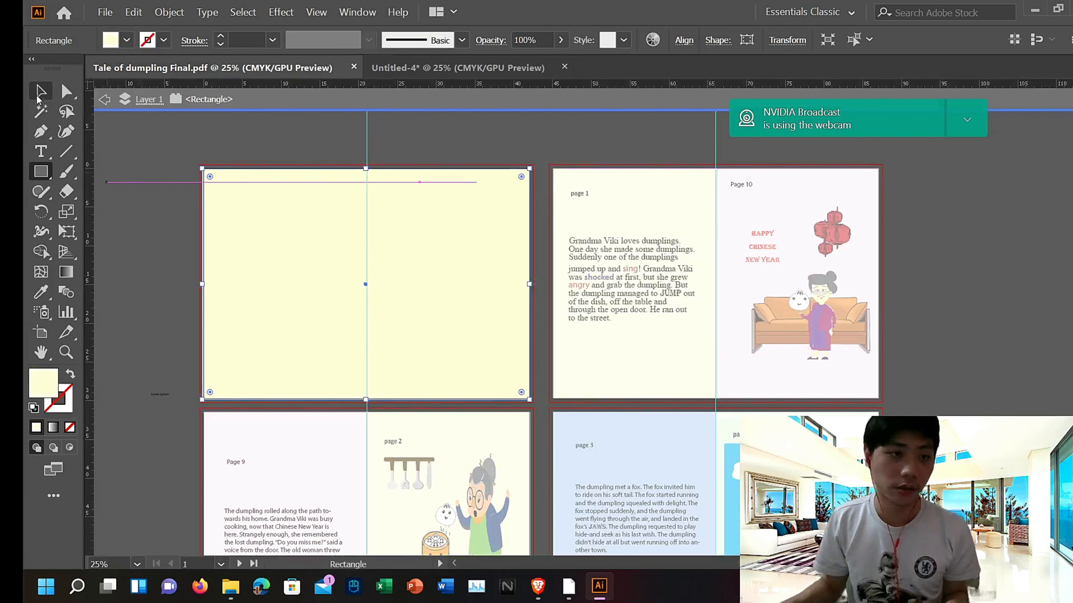
pyautogui.click(139, 255)
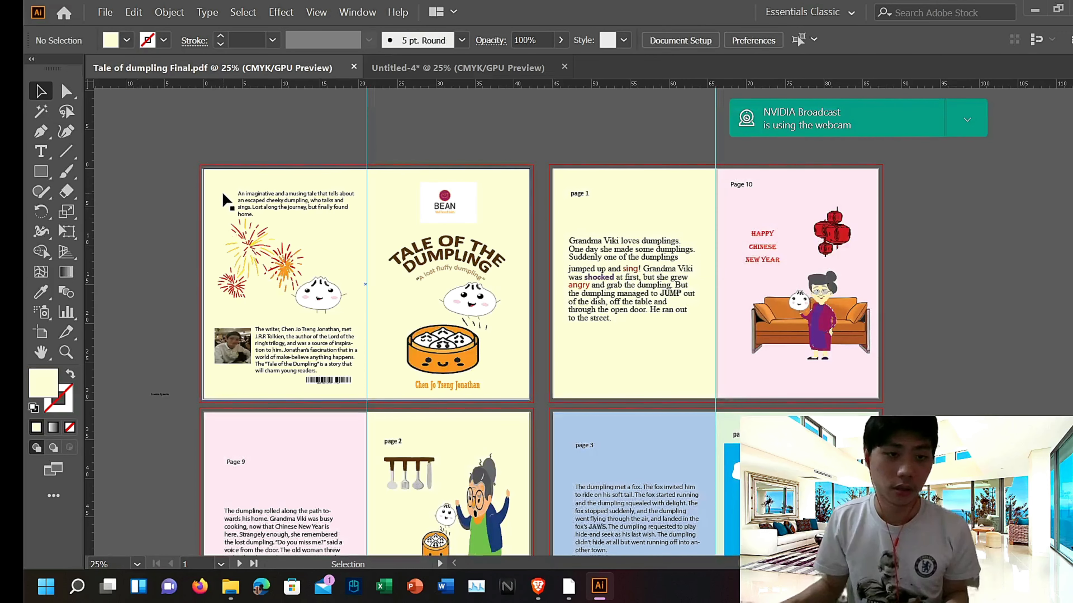
pyautogui.moveTo(223, 194); pyautogui.dragTo(221, 192)
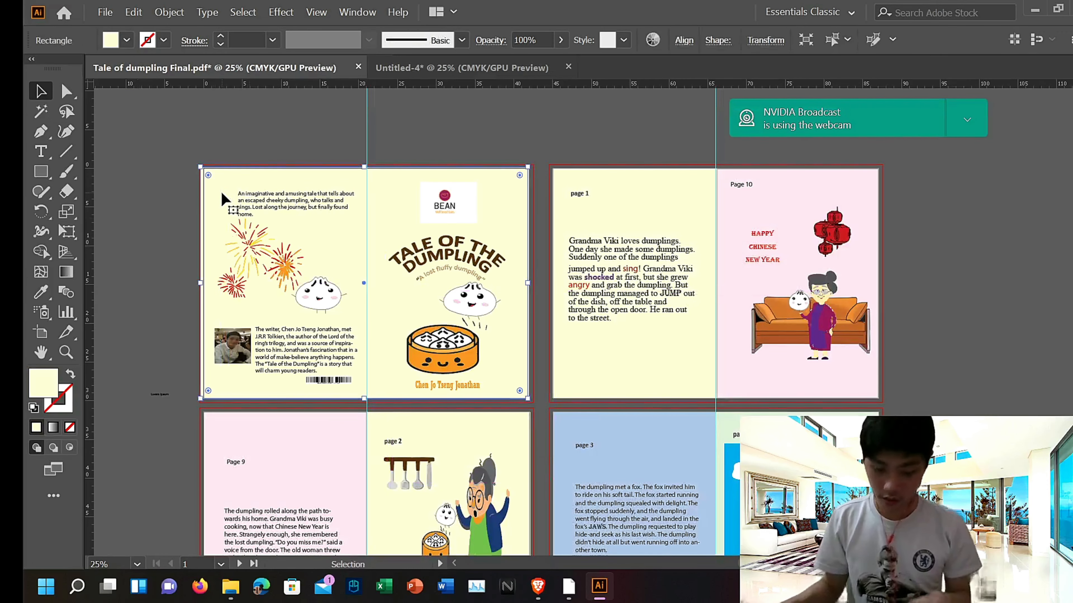
pyautogui.press('Delete')
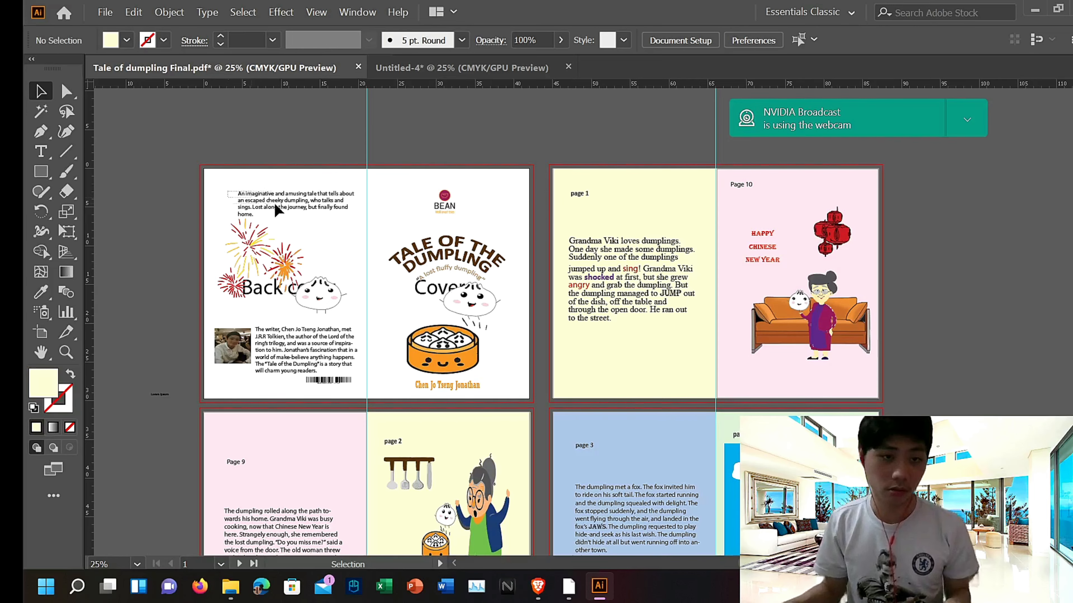
# Step: Paste all the cover spread's artwork into the new document, nudge it, and delete everything again
pyautogui.hotkey('ctrl', 'a')
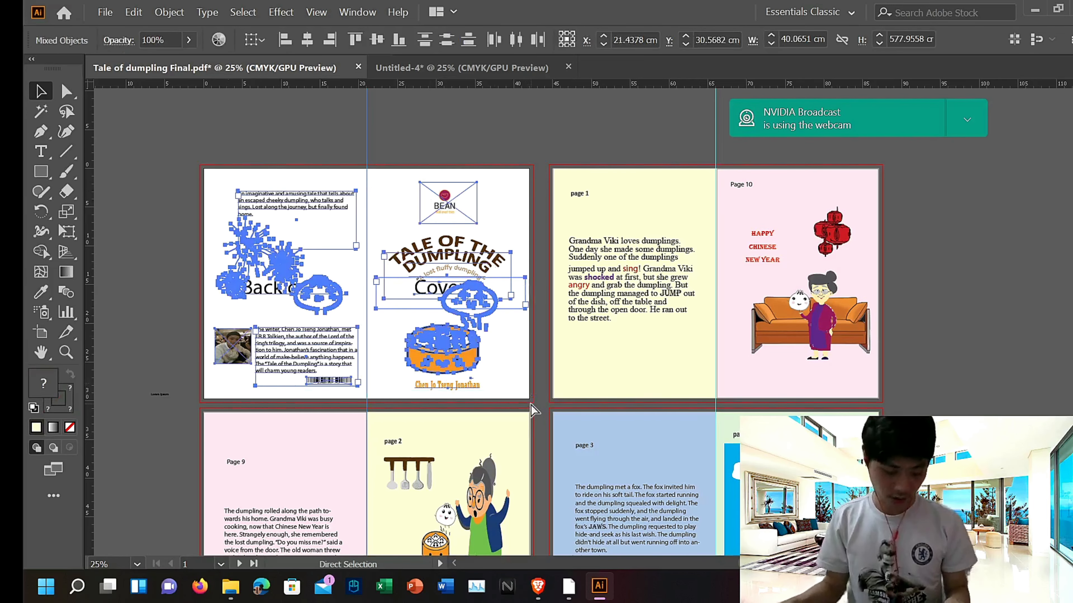
pyautogui.click(449, 70)
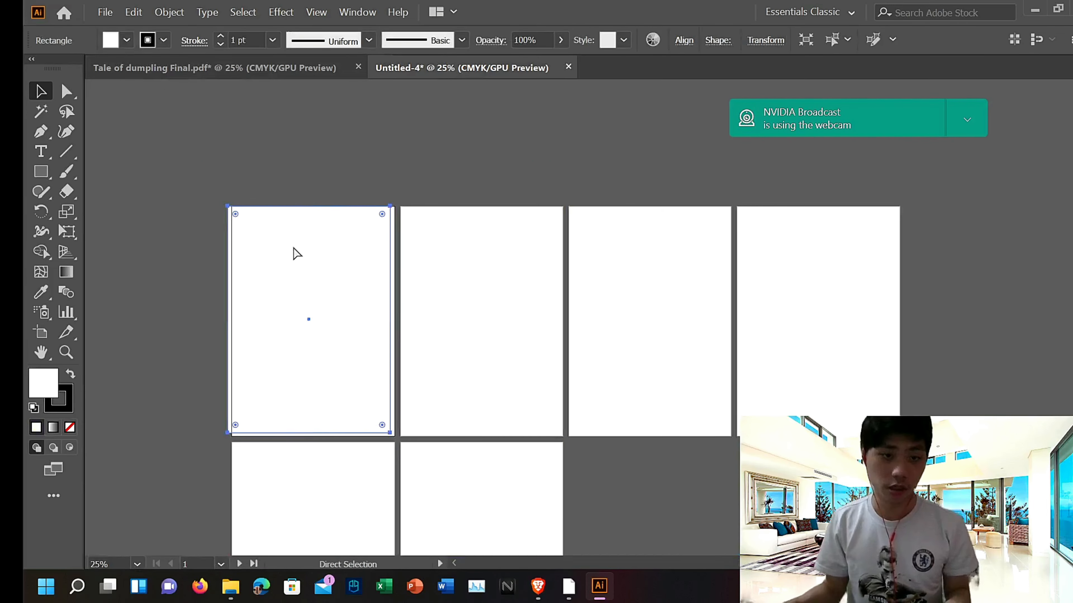
pyautogui.hotkey('ctrl', 'v')
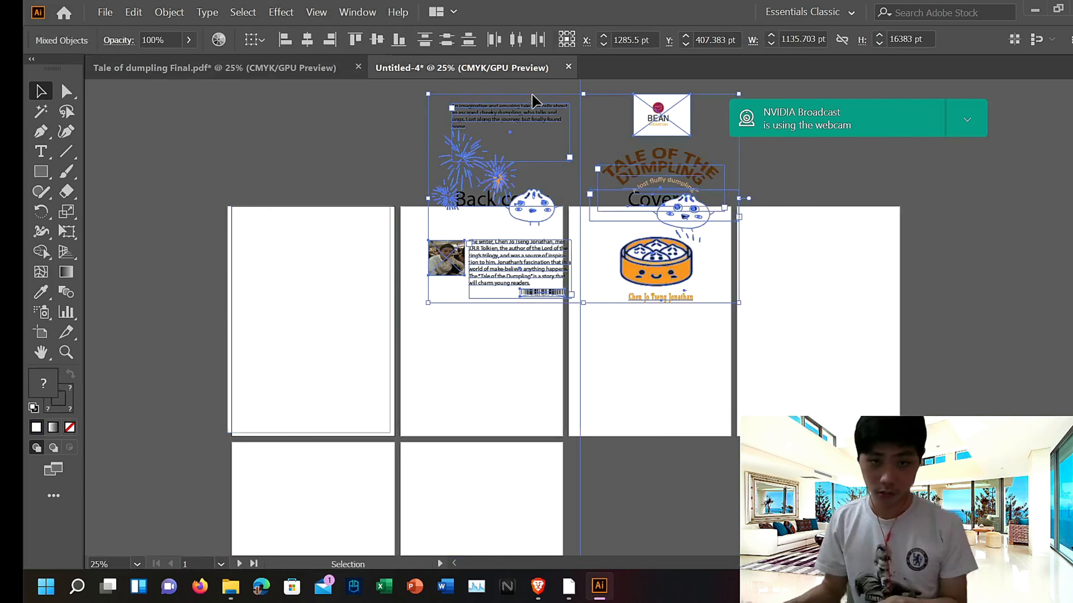
pyautogui.press('Down')
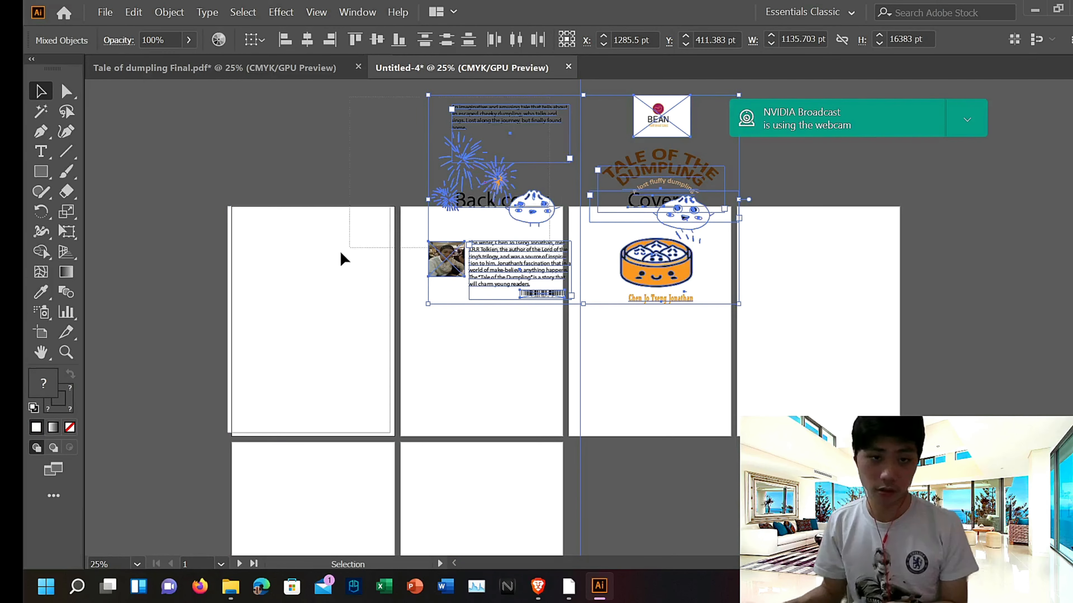
pyautogui.click(350, 449)
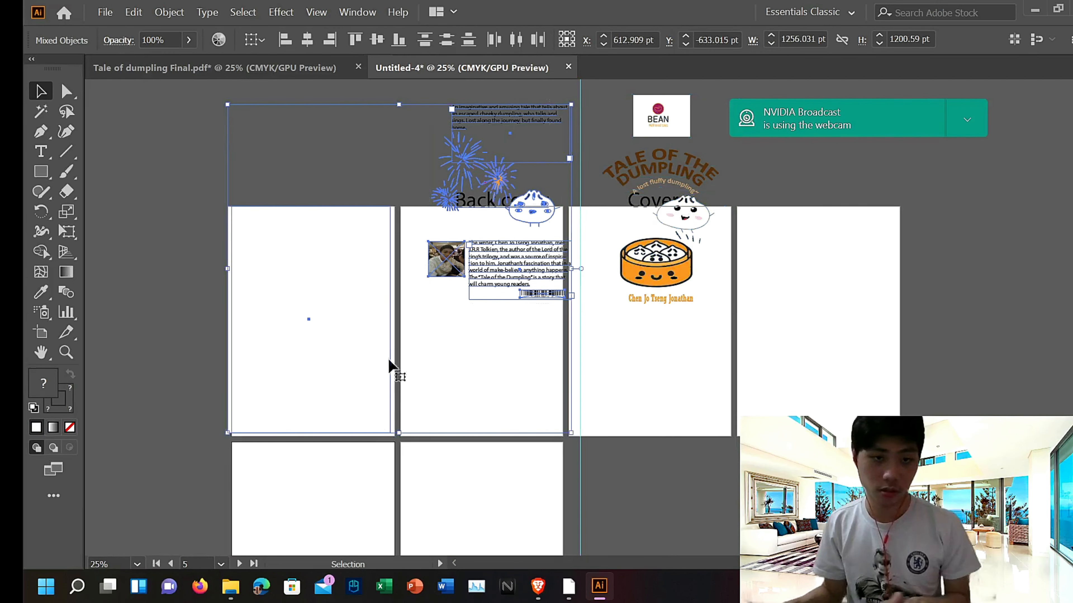
pyautogui.click(364, 113)
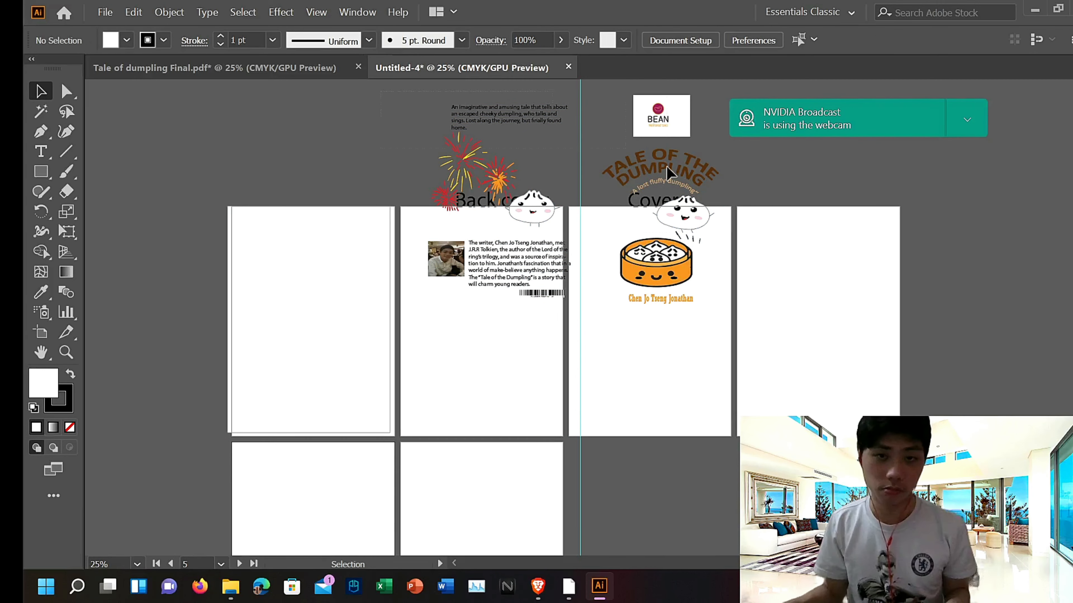
pyautogui.hotkey('ctrl', 'a')
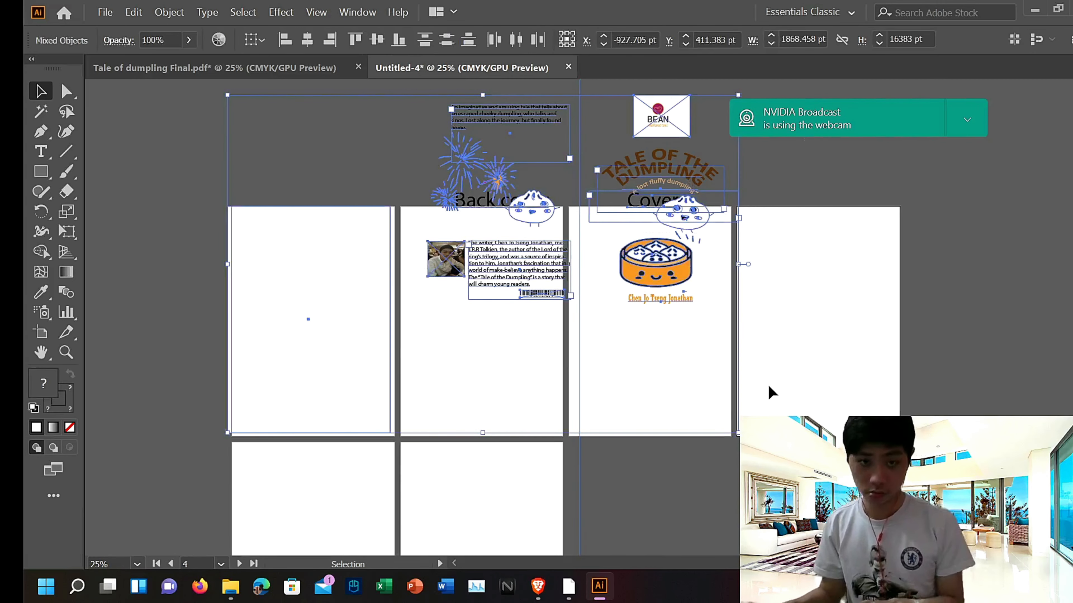
pyautogui.press('Left')
pyautogui.press('Left')
pyautogui.press('Left')
pyautogui.press('Left')
pyautogui.press('Left')
pyautogui.press('Left')
pyautogui.press('Left')
pyautogui.press('Left')
pyautogui.press('Left')
pyautogui.press('Left')
pyautogui.press('Left')
pyautogui.press('Left')
pyautogui.press('Left')
pyautogui.press('Left')
pyautogui.press('Left')
pyautogui.press('Left')
pyautogui.press('Left')
pyautogui.press('Left')
pyautogui.press('Left')
pyautogui.press('Left')
pyautogui.scroll(-4, 683, 367)
pyautogui.scroll(3, 686, 367)
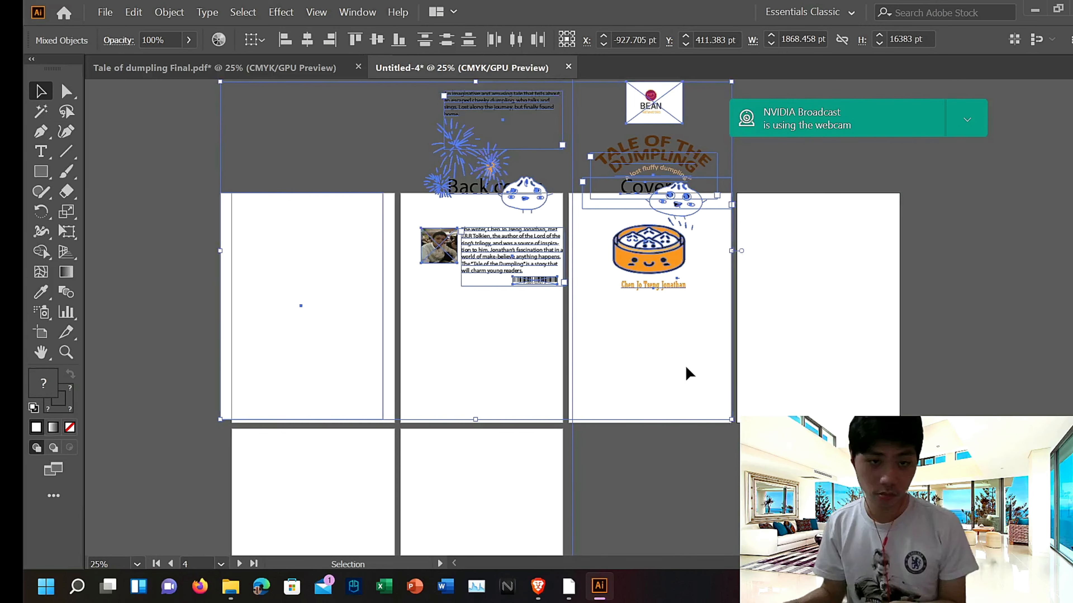
pyautogui.press('Delete')
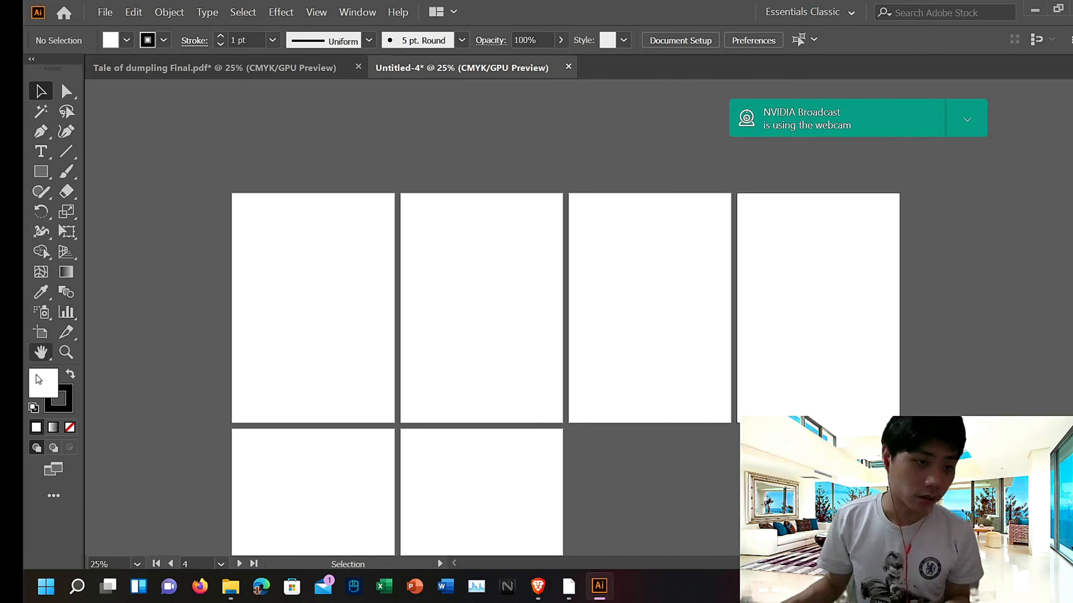
# Step: Draw a rectangle covering the new document's first artboard
pyautogui.moveTo(41, 175); pyautogui.dragTo(112, 173)
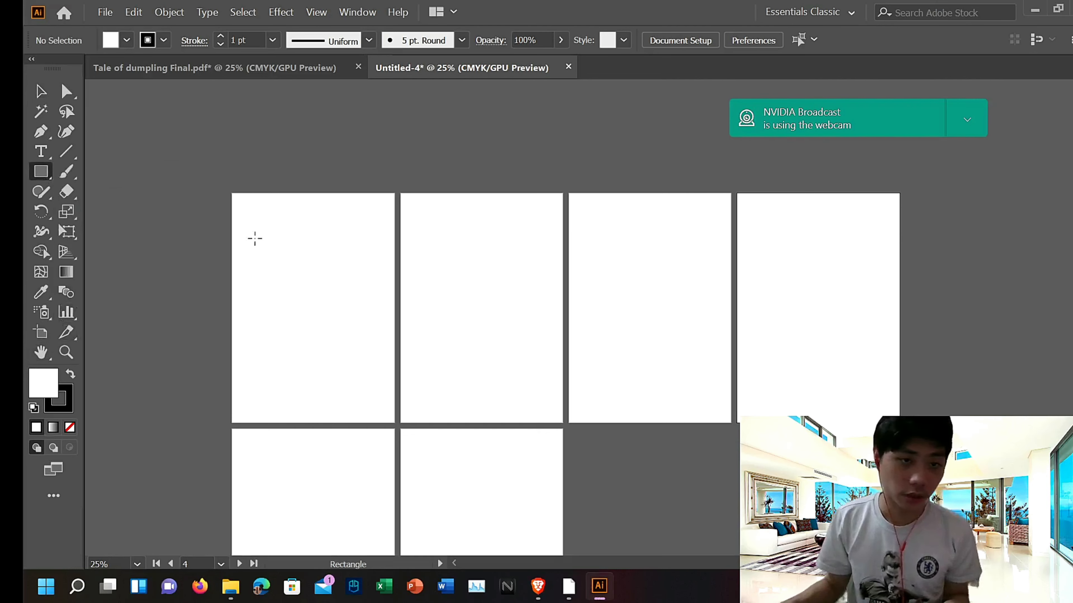
pyautogui.moveTo(235, 194); pyautogui.dragTo(394, 422)
# Step: Paste the cover and page 1 artwork into the new document, then undo the paste
pyautogui.click(215, 68)
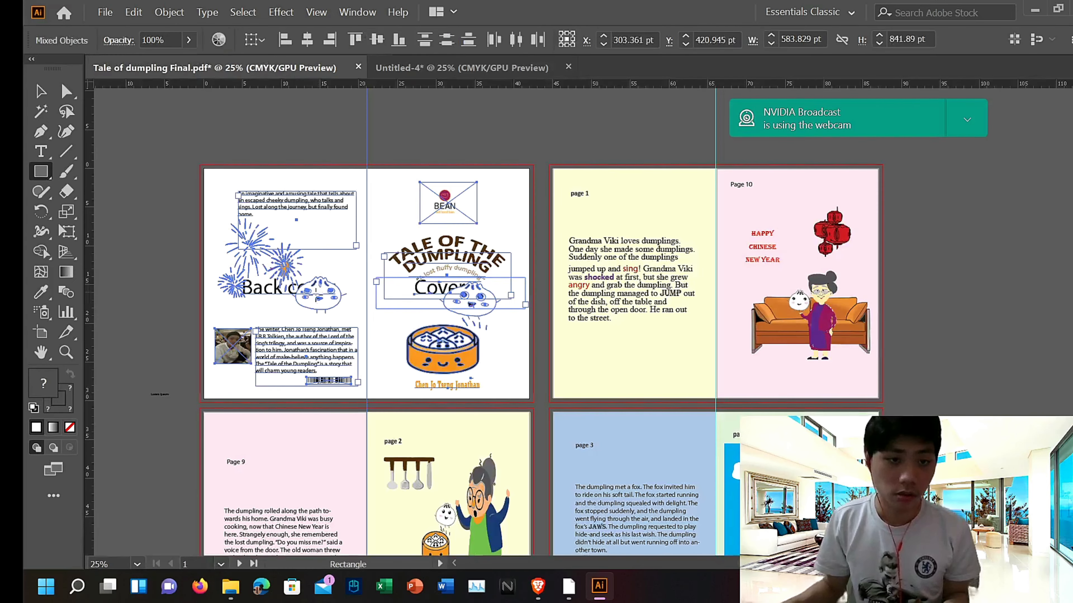
pyautogui.click(36, 99)
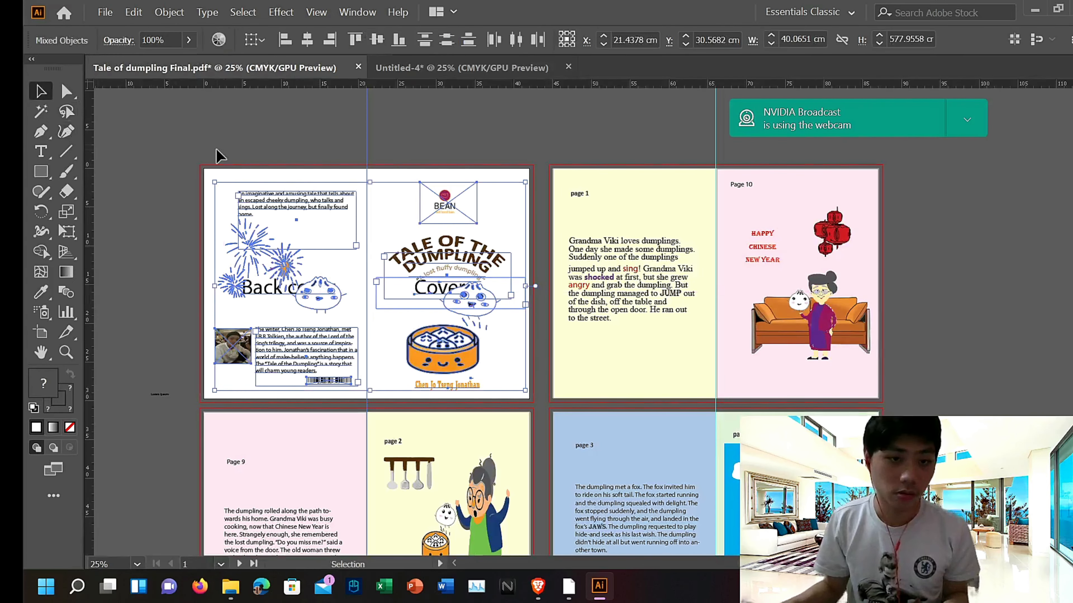
pyautogui.keyDown('shift'); pyautogui.click(556, 373); pyautogui.keyUp('shift')
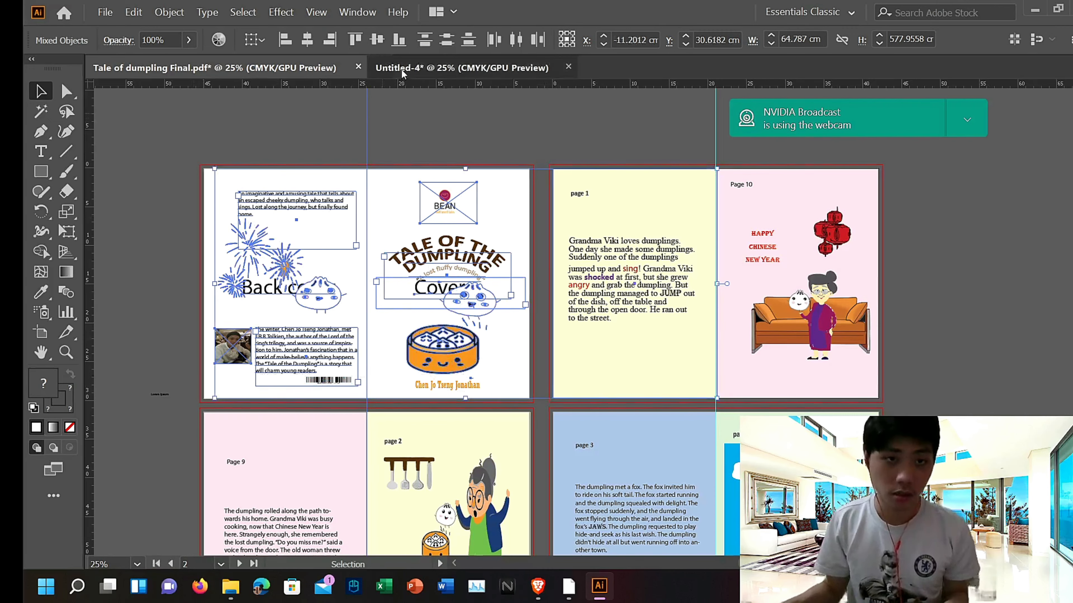
pyautogui.click(461, 67)
pyautogui.hotkey('ctrl', 'v')
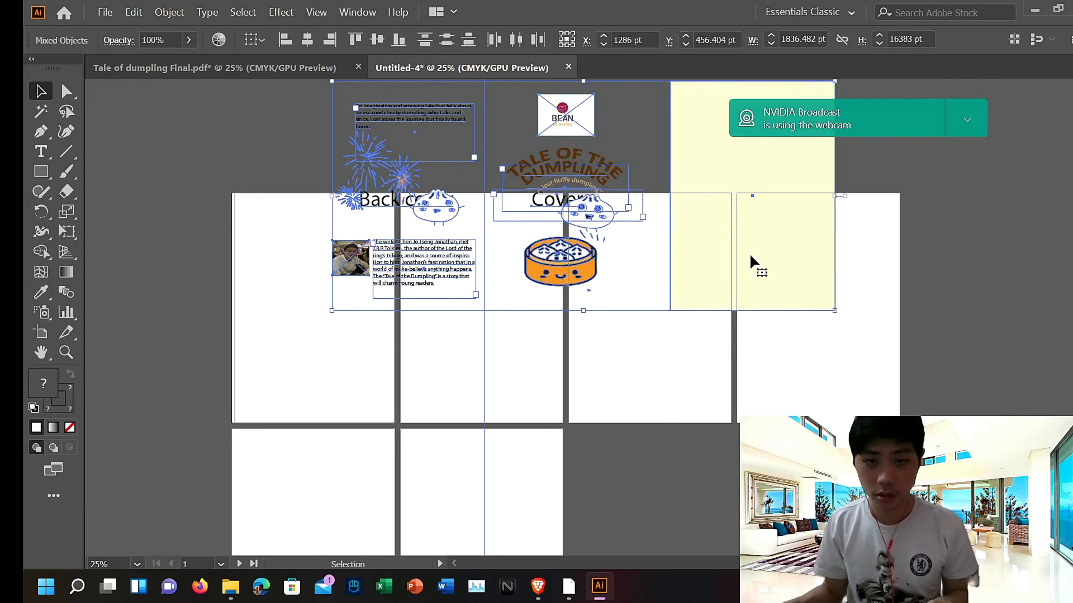
pyautogui.scroll(2, 743, 224)
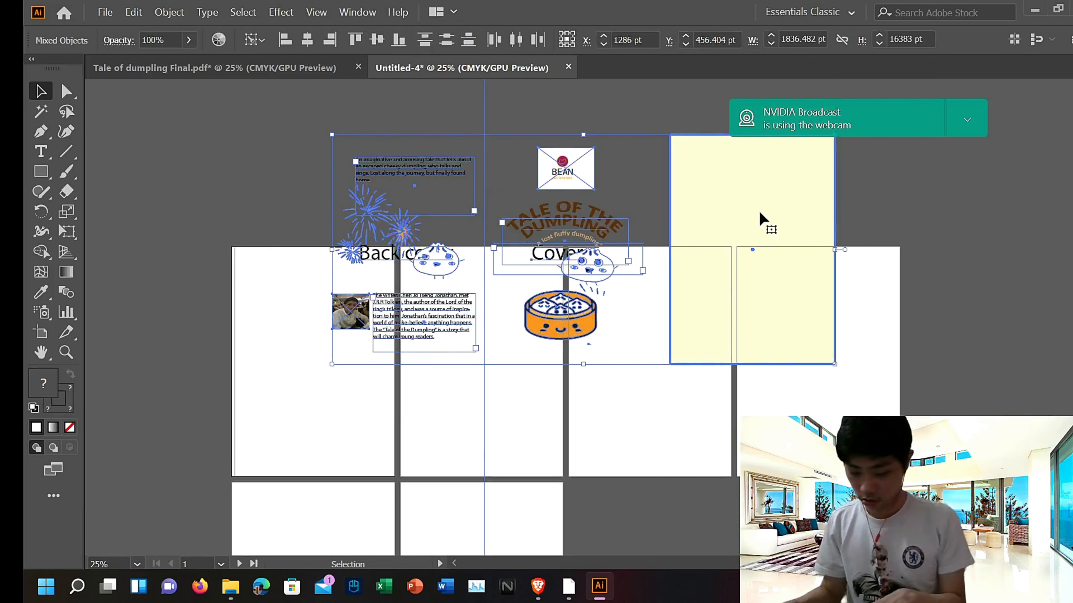
pyautogui.hotkey('ctrl', 'z')
# Step: Copy the cover spread's artwork from the PDF and paste it into the new document
pyautogui.click(170, 69)
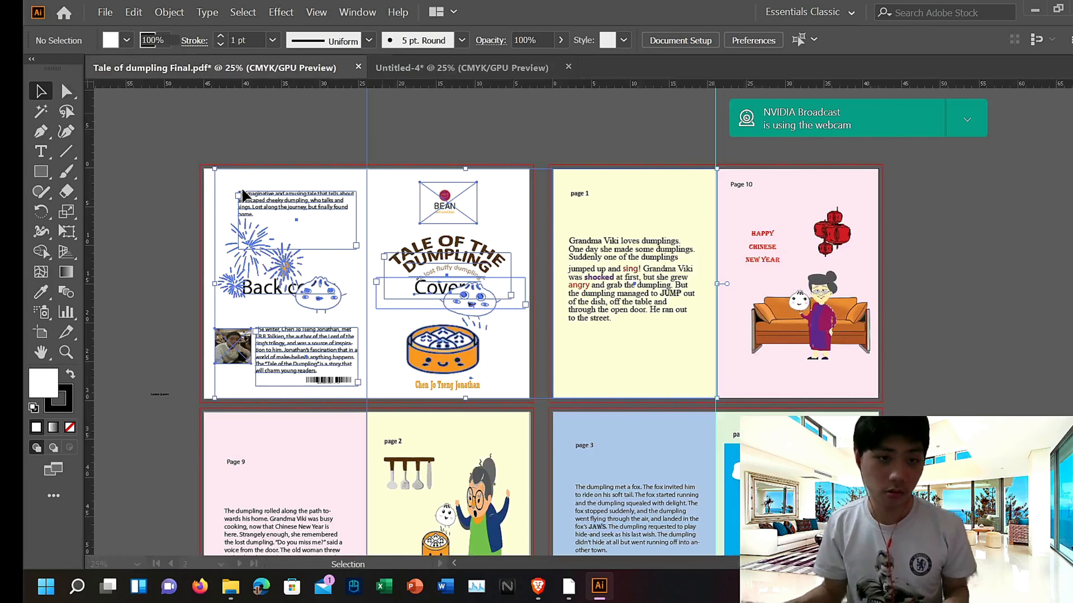
pyautogui.click(170, 169)
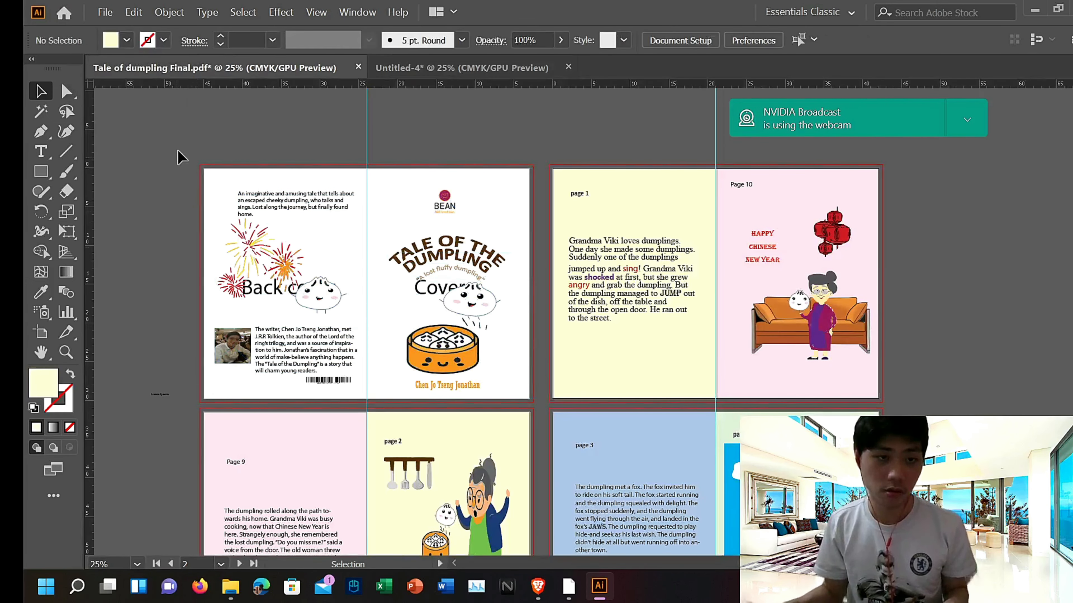
pyautogui.moveTo(179, 147); pyautogui.dragTo(530, 377)
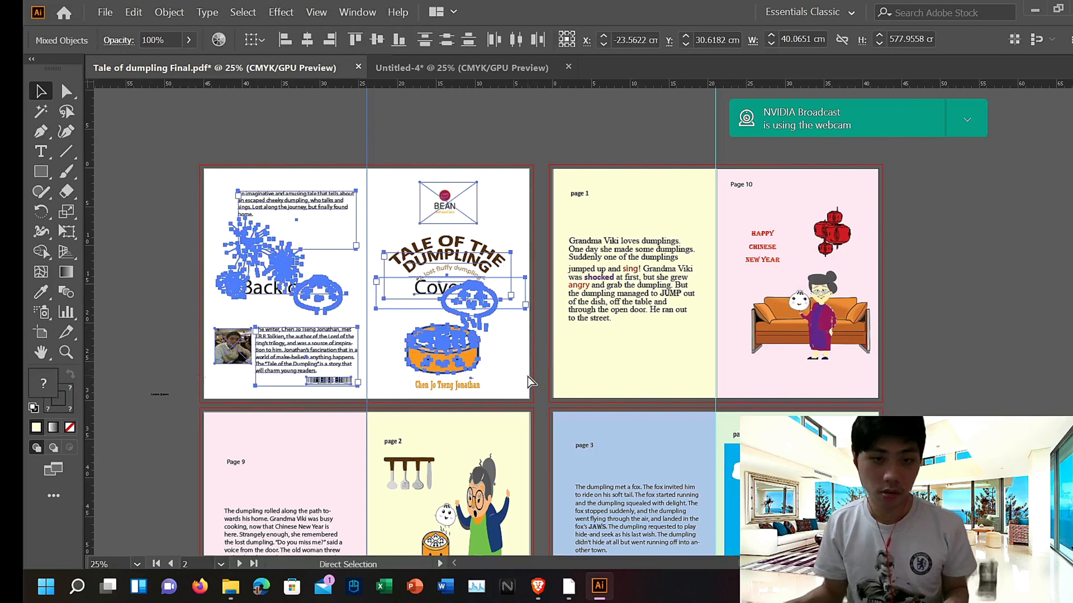
pyautogui.hotkey('ctrl', 'c')
pyautogui.click(383, 66)
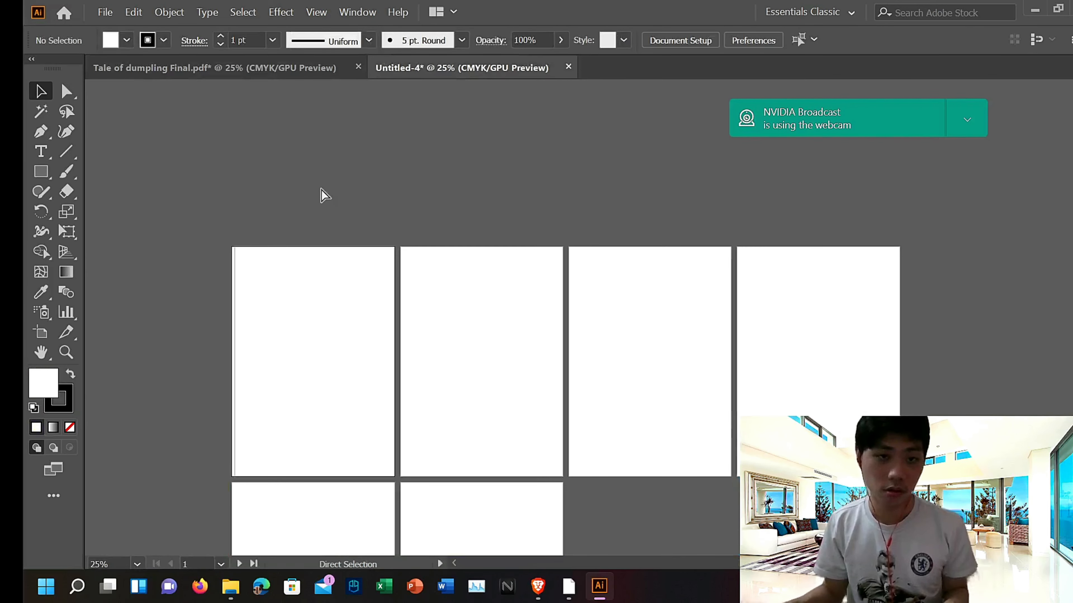
pyautogui.hotkey('ctrl', 'v')
# Step: Nudge the pasted artwork together with the first artboard's rectangle leftward, undoing the last nudge
pyautogui.press('Left')
pyautogui.press('Left')
pyautogui.press('Left')
pyautogui.press('Left')
pyautogui.press('Left')
pyautogui.press('Left')
pyautogui.press('Left')
pyautogui.press('Left')
pyautogui.press('Left')
pyautogui.press('Left')
pyautogui.press('Left')
pyautogui.press('Left')
pyautogui.press('Left')
pyautogui.press('Left')
pyautogui.press('Left')
pyautogui.press('Left')
pyautogui.press('Left')
pyautogui.press('Left')
pyautogui.press('Left')
pyautogui.press('Left')
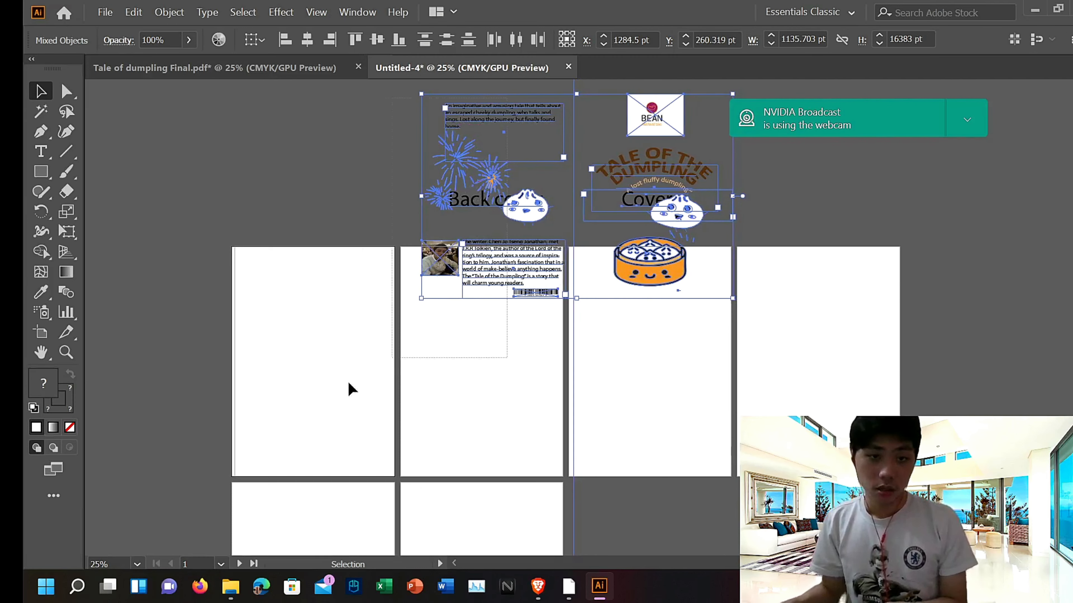
pyautogui.click(320, 393)
pyautogui.press('Left')
pyautogui.press('Left')
pyautogui.press('Left')
pyautogui.press('Left')
pyautogui.press('Left')
pyautogui.press('Left')
pyautogui.press('Left')
pyautogui.press('Left')
pyautogui.press('Left')
pyautogui.press('Left')
pyautogui.press('Left')
pyautogui.press('Left')
pyautogui.press('Left')
pyautogui.press('Left')
pyautogui.press('Left')
pyautogui.press('Left')
pyautogui.press('Left')
pyautogui.press('Left')
pyautogui.press('Left')
pyautogui.press('Left')
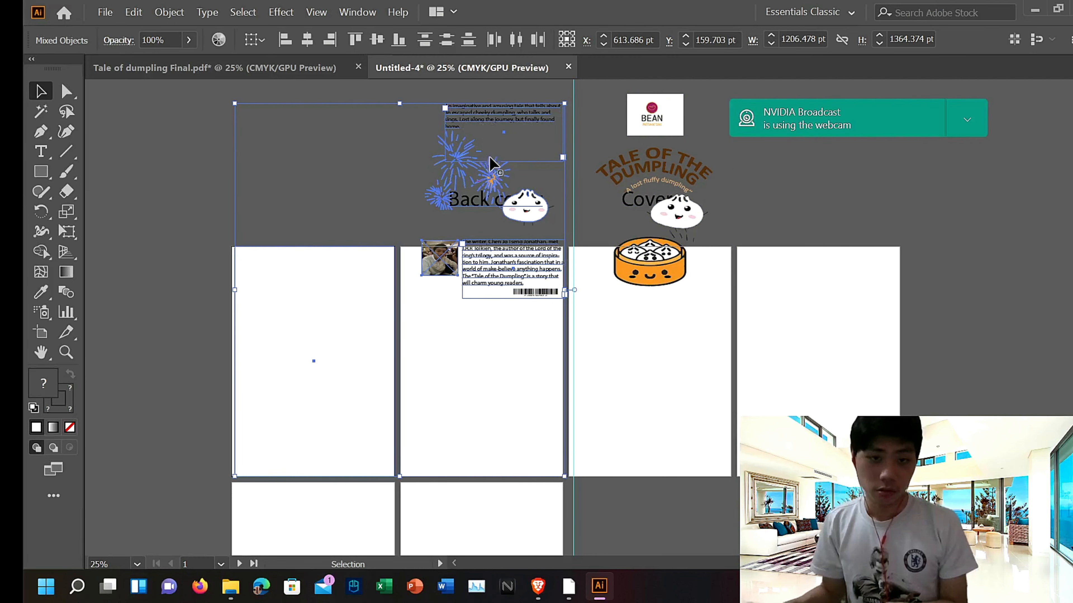
pyautogui.scroll(-9, 484, 179)
pyautogui.press('Left')
pyautogui.press('Left')
pyautogui.press('Left')
pyautogui.press('Left')
pyautogui.press('Left')
pyautogui.press('Left')
pyautogui.press('Left')
pyautogui.press('Left')
pyautogui.press('Left')
pyautogui.press('Left')
pyautogui.press('Left')
pyautogui.press('Left')
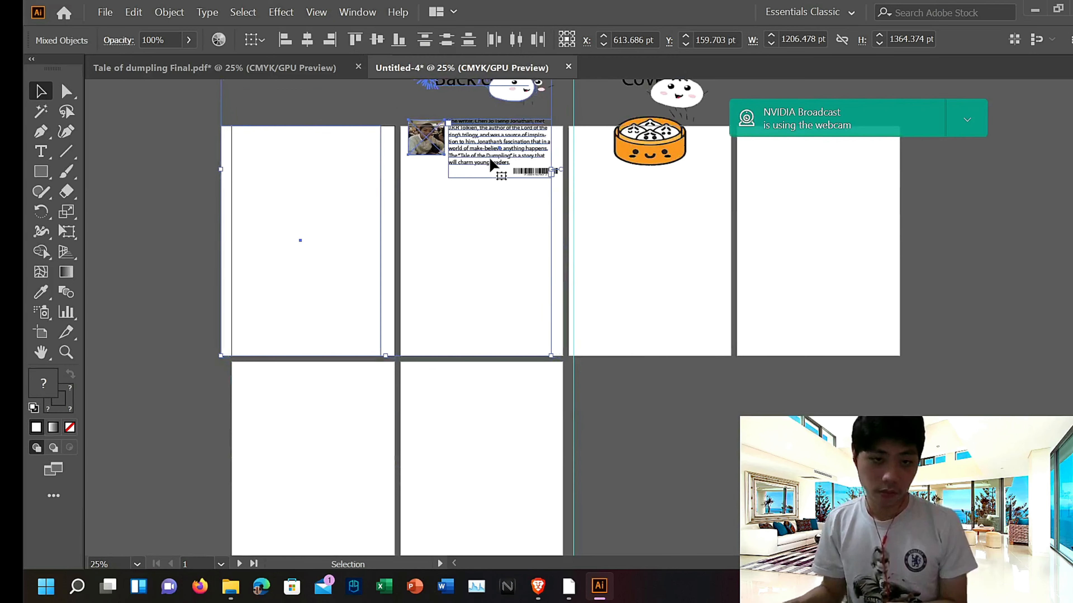
pyautogui.press('Right')
pyautogui.press('Right')
pyautogui.press('Right')
pyautogui.press('Right')
pyautogui.press('Right')
pyautogui.press('Right')
pyautogui.press('Right')
pyautogui.press('Right')
pyautogui.press('Right')
pyautogui.press('Right')
pyautogui.press('Right')
pyautogui.press('Right')
pyautogui.press('Right')
pyautogui.click(136, 11)
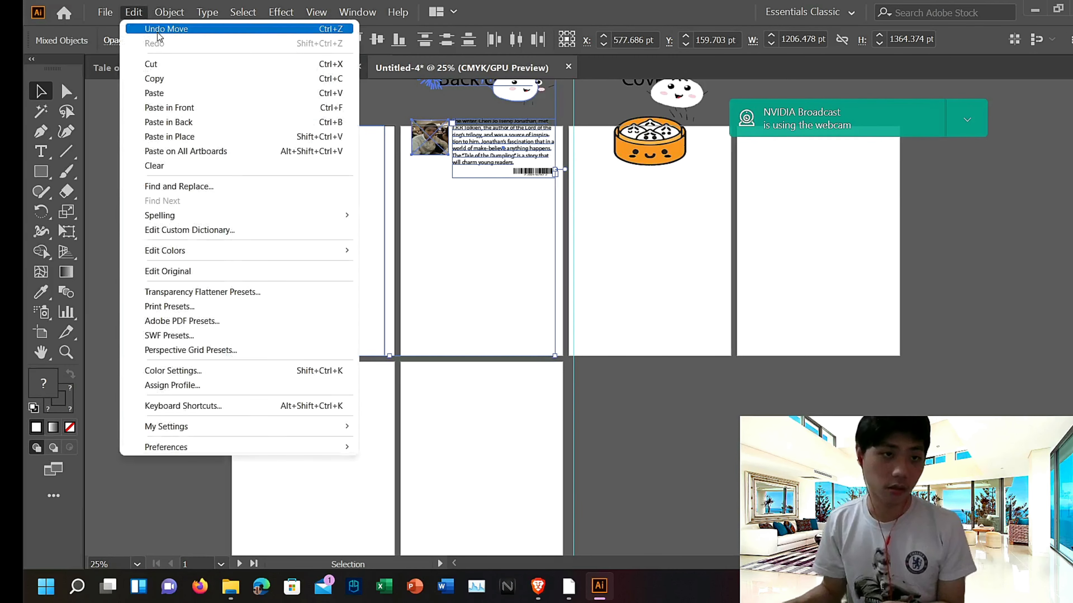
pyautogui.click(163, 30)
pyautogui.scroll(5, 427, 150)
pyautogui.click(176, 107)
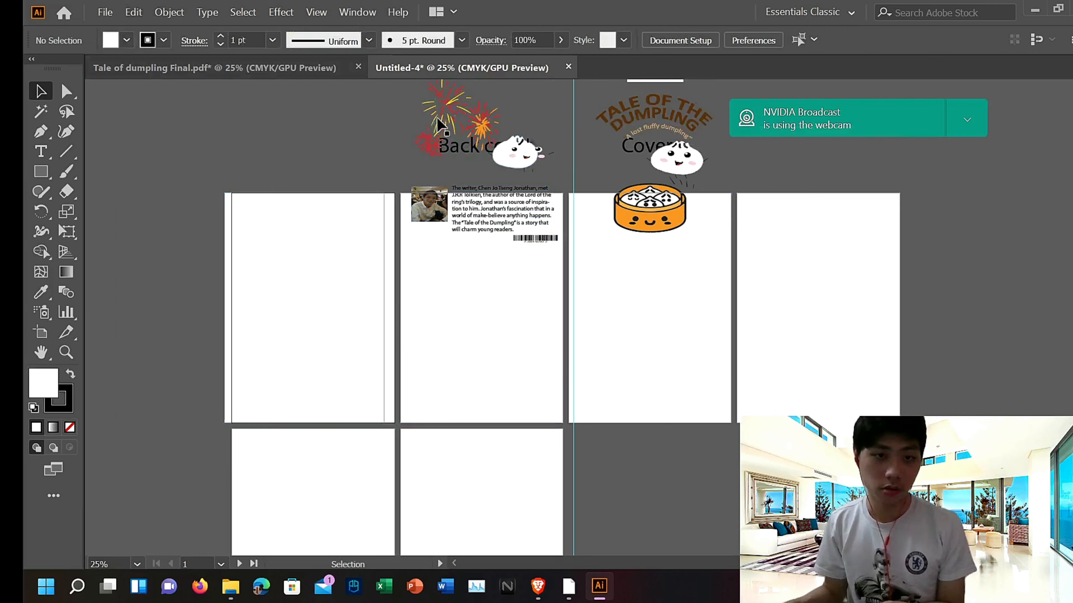
# Step: Select all objects in the new document and nudge them leftward until the artwork's left edge meets the first artboard's left edge
pyautogui.scroll(6, 414, 161)
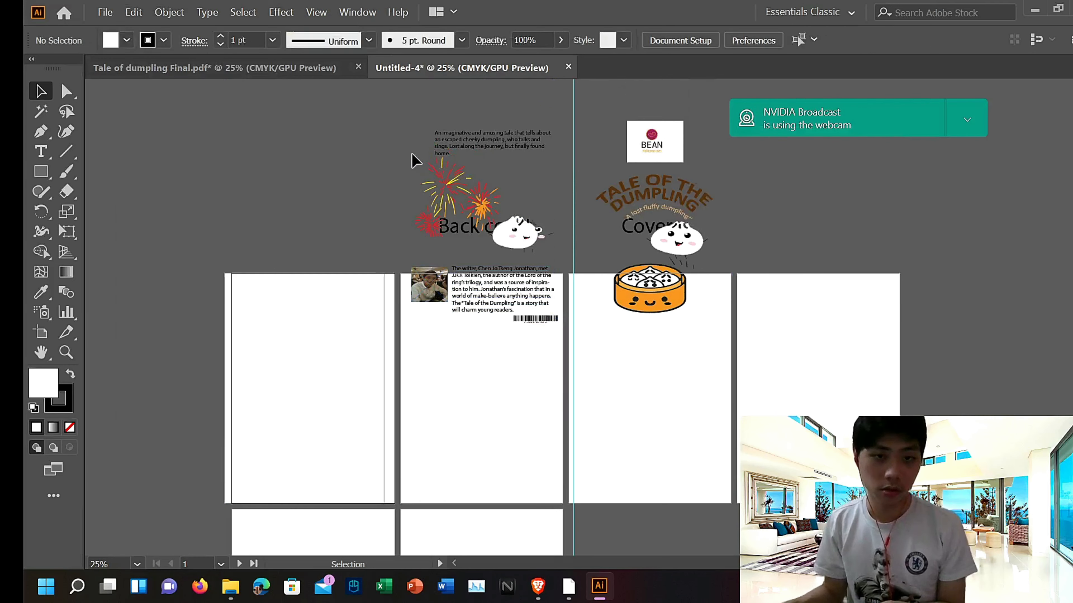
pyautogui.click(740, 314)
pyautogui.hotkey('ctrl', 'a')
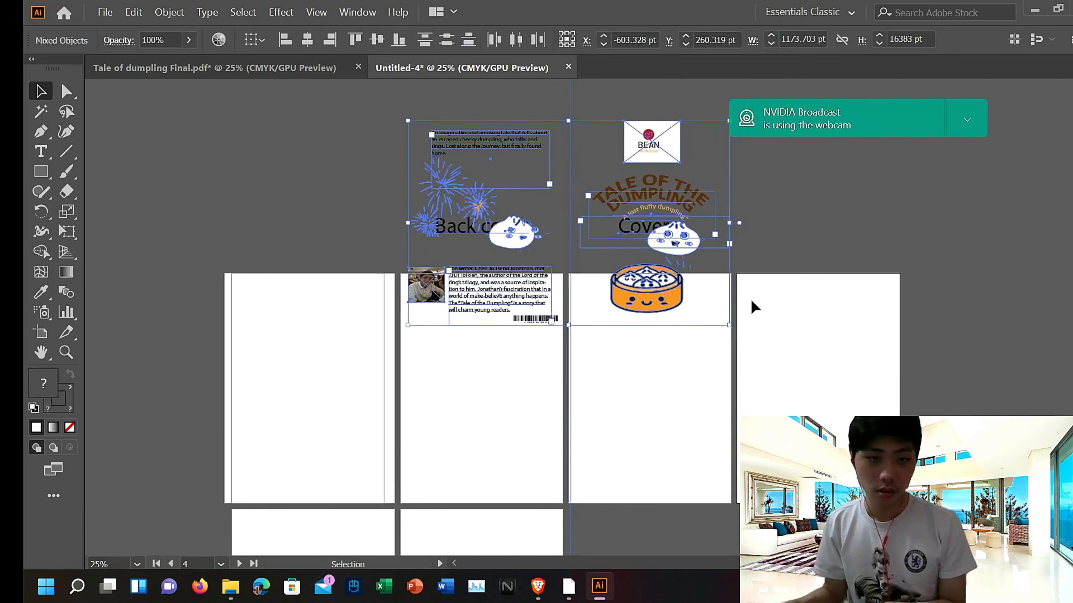
pyautogui.scroll(-13, 755, 291)
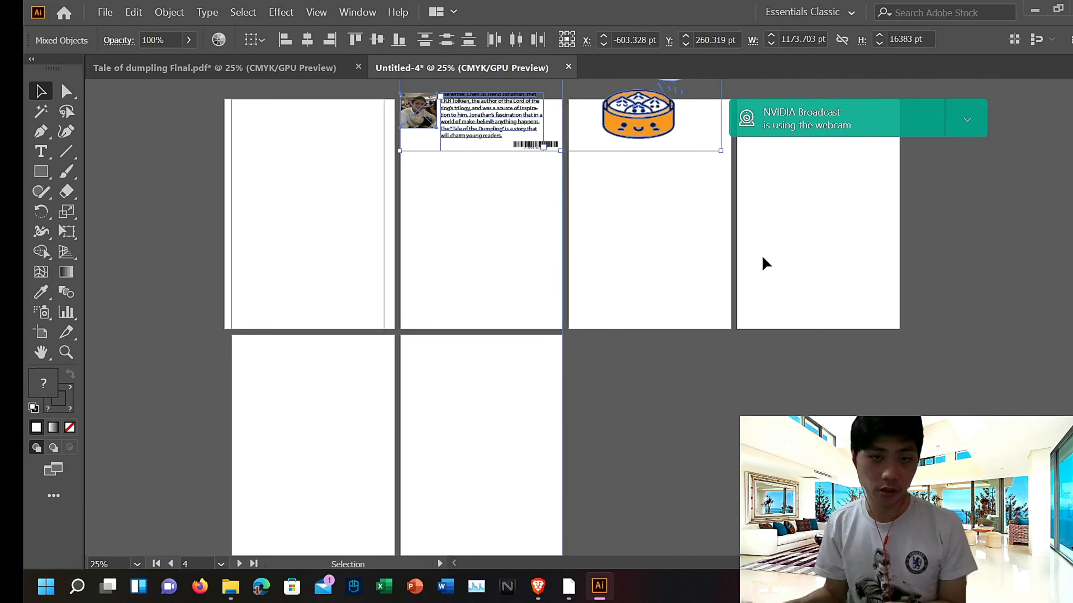
pyautogui.scroll(10, 756, 227)
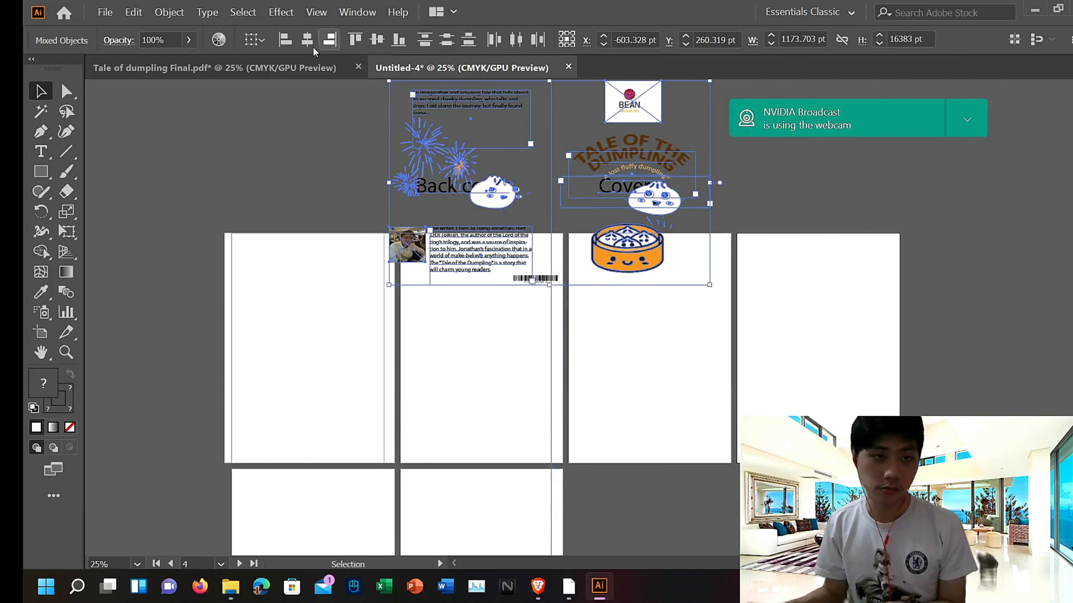
pyautogui.click(293, 69)
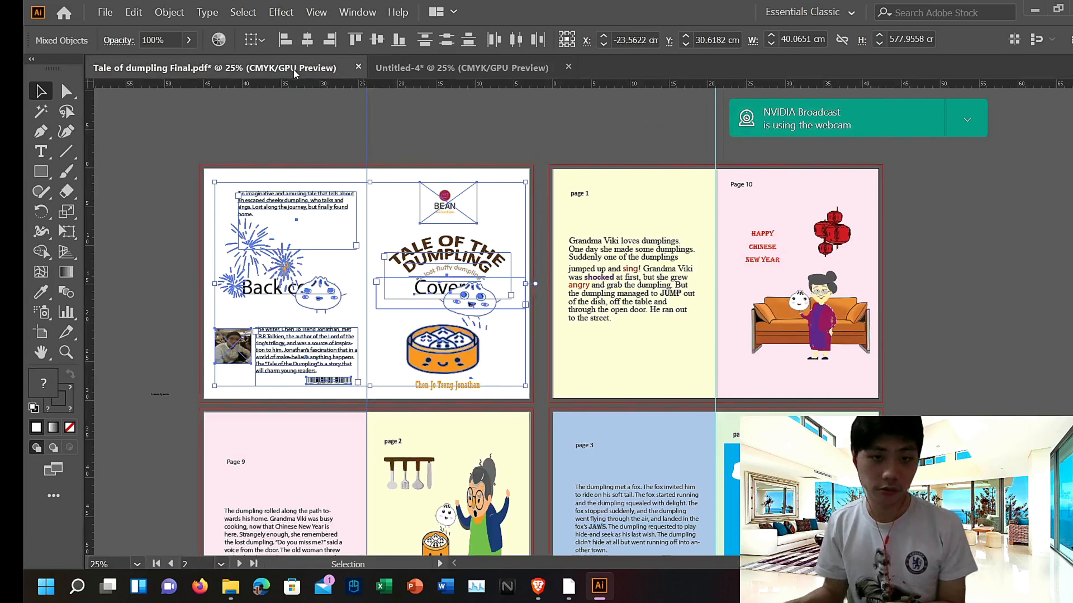
pyautogui.click(436, 69)
pyautogui.scroll(-4, 677, 211)
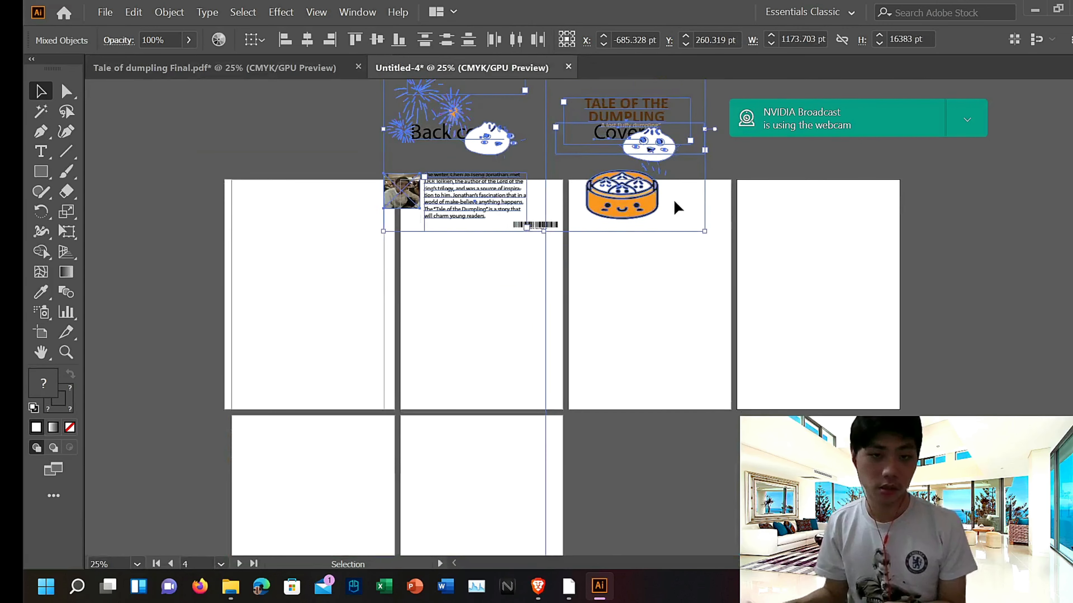
pyautogui.scroll(-5, 677, 207)
pyautogui.scroll(4, 677, 207)
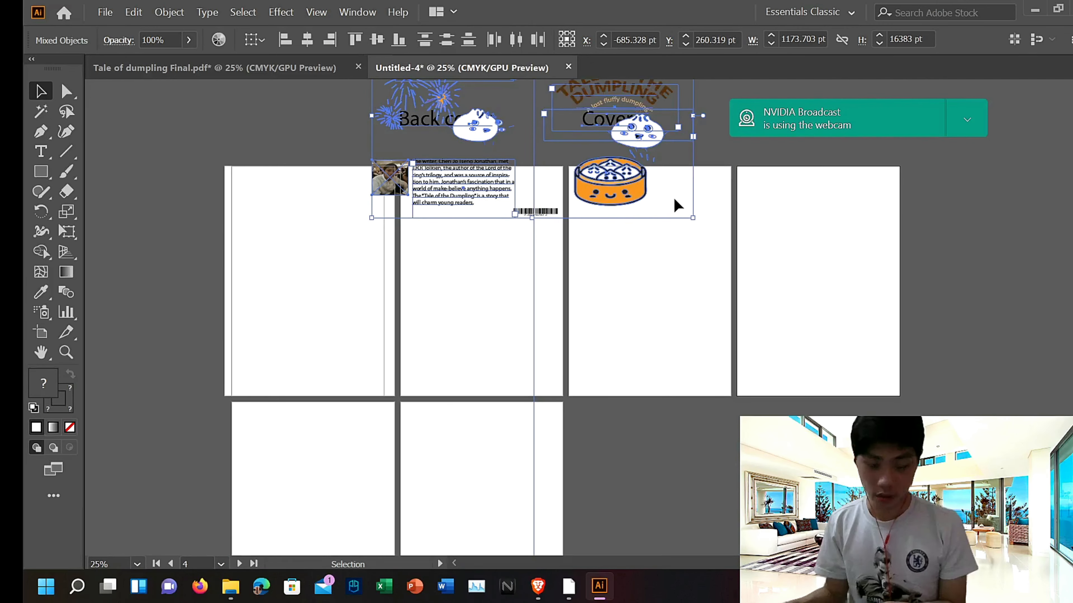
pyautogui.press('Left')
pyautogui.press('Left')
pyautogui.press('Left')
pyautogui.press('Left')
pyautogui.press('Left')
pyautogui.press('Left')
pyautogui.press('Left')
pyautogui.press('Left')
pyautogui.press('Left')
pyautogui.press('Left')
pyautogui.press('Left')
pyautogui.press('Left')
pyautogui.press('Left')
pyautogui.press('Left')
pyautogui.press('Left')
pyautogui.press('Left')
pyautogui.press('Left')
pyautogui.press('Left')
pyautogui.press('Left')
pyautogui.press('Left')
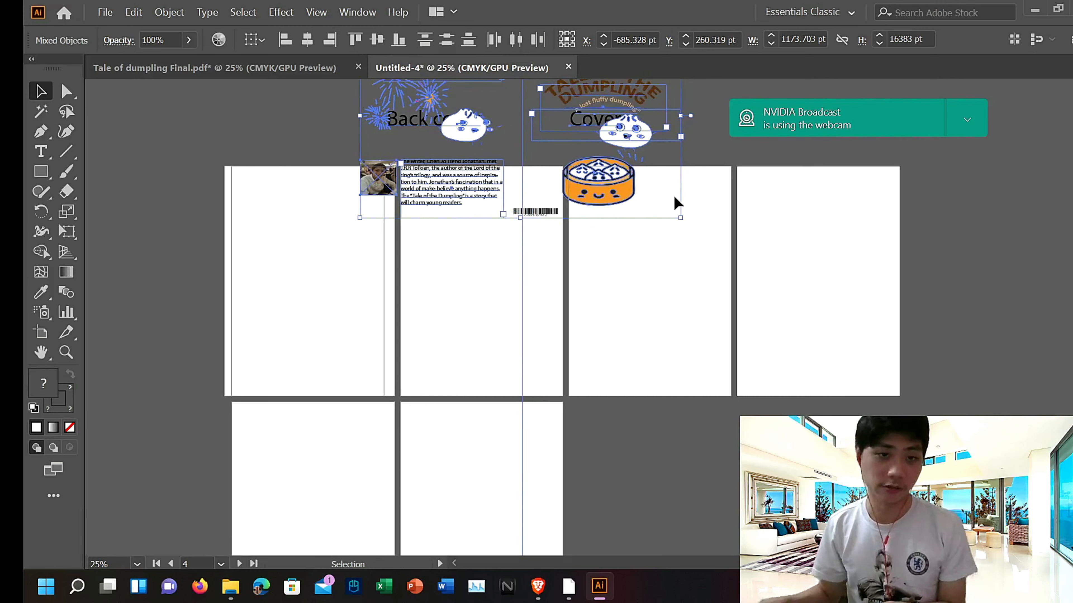
pyautogui.press('Left')
pyautogui.press('Left')
pyautogui.press('Left')
pyautogui.press('Left')
pyautogui.press('Left')
pyautogui.press('Left')
pyautogui.press('Left')
pyautogui.press('Left')
pyautogui.press('Left')
pyautogui.press('Left')
pyautogui.press('Left')
pyautogui.press('Left')
pyautogui.press('Left')
pyautogui.press('Left')
pyautogui.press('Left')
pyautogui.press('Left')
pyautogui.press('Left')
pyautogui.press('Left')
pyautogui.press('Left')
pyautogui.press('Left')
pyautogui.scroll(8, 678, 203)
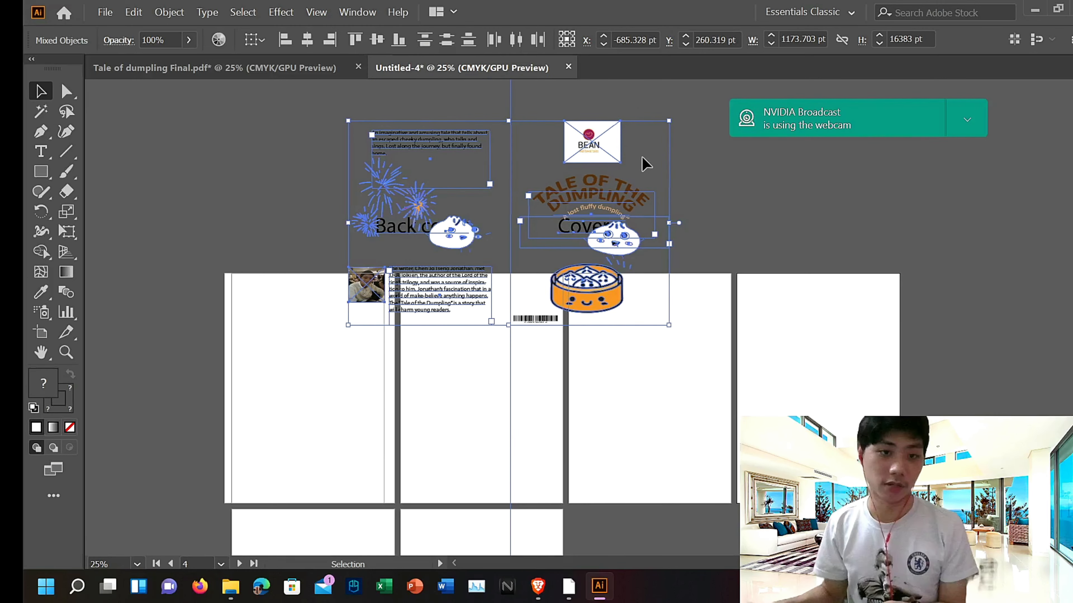
pyautogui.press('Left')
pyautogui.press('Left')
pyautogui.press('Left')
pyautogui.press('Left')
pyautogui.press('Left')
pyautogui.press('Left')
pyautogui.press('Left')
pyautogui.press('Left')
pyautogui.press('Left')
pyautogui.press('Left')
pyautogui.press('Left')
pyautogui.press('Left')
pyautogui.press('Left')
pyautogui.press('Left')
pyautogui.press('Left')
pyautogui.press('Left')
pyautogui.press('Left')
pyautogui.press('Left')
pyautogui.press('Left')
pyautogui.press('Left')
pyautogui.scroll(-5, 663, 199)
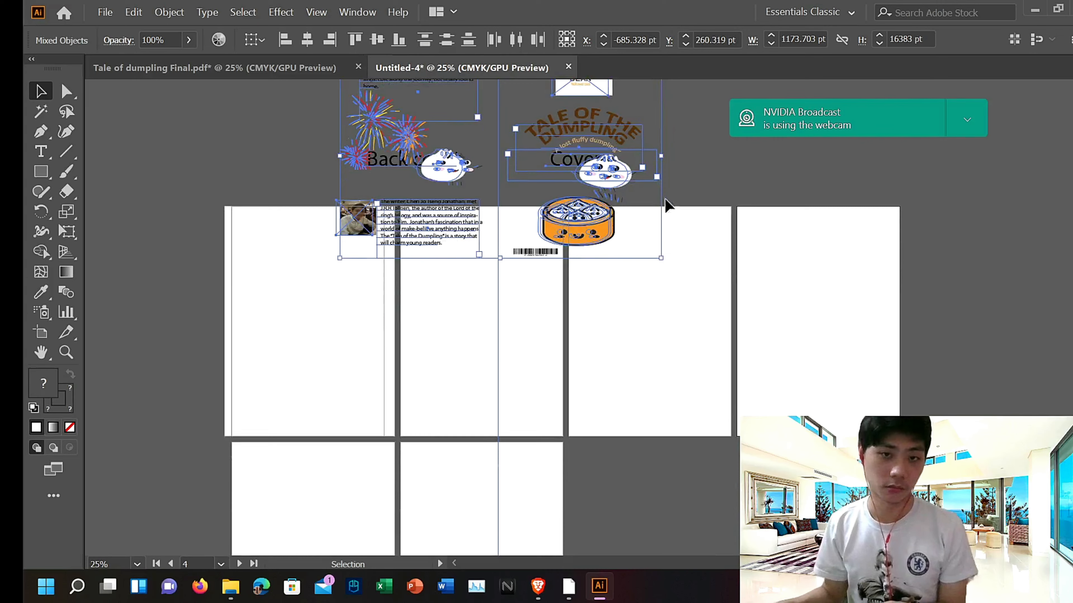
pyautogui.press('Left')
pyautogui.press('Left')
pyautogui.press('Left')
pyautogui.press('Left')
pyautogui.press('Left')
pyautogui.press('Left')
pyautogui.press('Left')
pyautogui.press('Left')
pyautogui.press('Left')
pyautogui.press('Left')
pyautogui.press('Left')
pyautogui.press('Left')
pyautogui.press('Left')
pyautogui.press('Left')
pyautogui.press('Left')
pyautogui.press('Left')
pyautogui.press('Left')
pyautogui.press('Left')
pyautogui.press('Left')
pyautogui.press('Left')
pyautogui.scroll(-8, 726, 182)
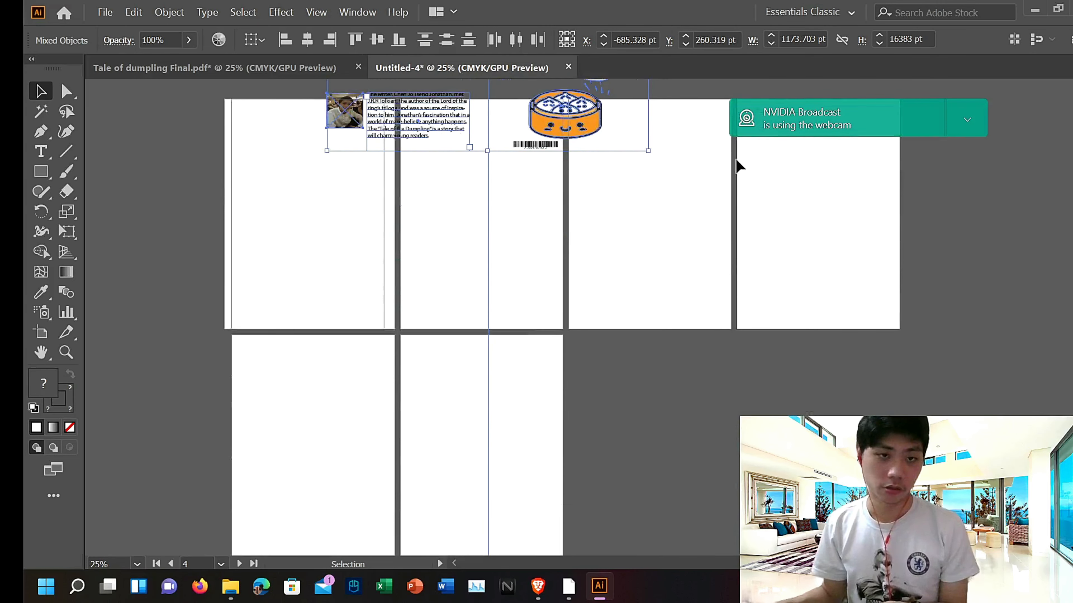
pyautogui.press('Left')
pyautogui.press('Left')
pyautogui.press('Left')
pyautogui.press('Left')
pyautogui.press('Left')
pyautogui.press('Left')
pyautogui.press('Left')
pyautogui.press('Left')
pyautogui.press('Left')
pyautogui.press('Left')
pyautogui.press('Left')
pyautogui.press('Left')
pyautogui.press('Left')
pyautogui.press('Left')
pyautogui.press('Left')
pyautogui.press('Left')
pyautogui.press('Left')
pyautogui.press('Left')
pyautogui.press('Left')
pyautogui.press('Left')
pyautogui.scroll(13, 736, 165)
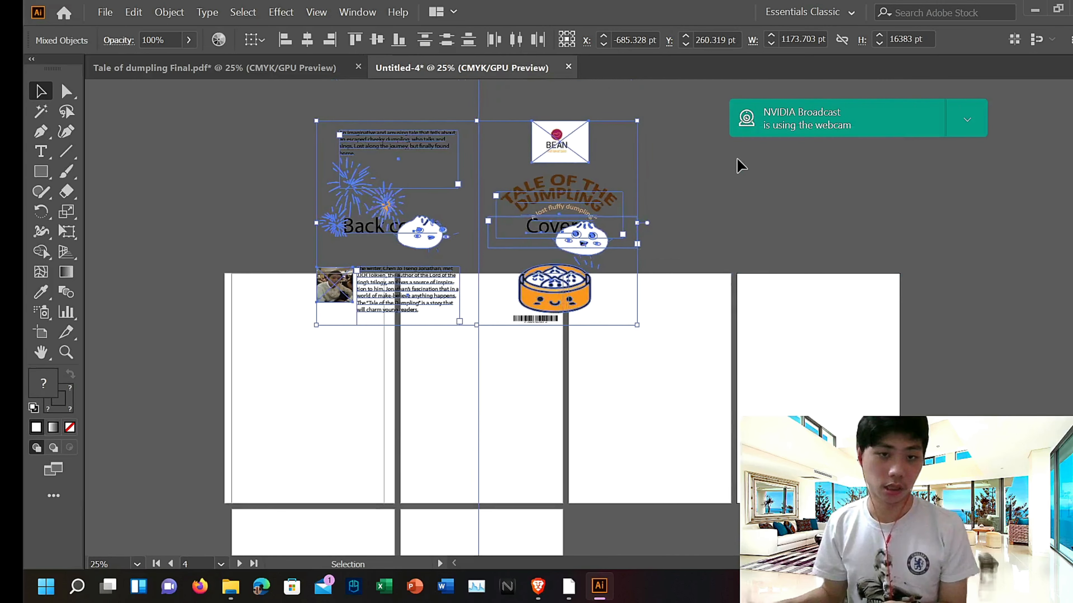
pyautogui.press('Left')
pyautogui.press('Left')
pyautogui.press('Left')
pyautogui.press('Left')
pyautogui.press('Left')
pyautogui.press('Left')
pyautogui.press('Left')
pyautogui.press('Left')
pyautogui.press('Left')
pyautogui.press('Left')
pyautogui.press('Left')
pyautogui.press('Left')
pyautogui.press('Left')
pyautogui.press('Left')
pyautogui.press('Left')
pyautogui.press('Left')
pyautogui.press('Left')
pyautogui.press('Left')
pyautogui.press('Left')
pyautogui.press('Left')
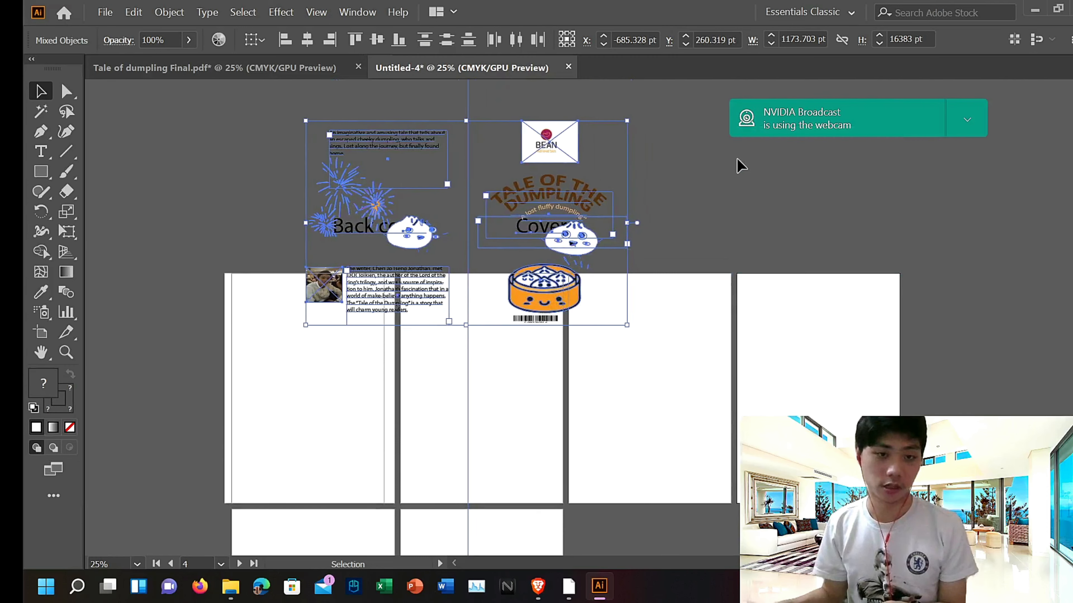
pyautogui.press('Left')
pyautogui.press('Left')
pyautogui.press('Left')
pyautogui.press('Left')
pyautogui.press('Left')
pyautogui.press('Left')
pyautogui.press('Left')
pyautogui.press('Left')
pyautogui.press('Left')
pyautogui.press('Left')
pyautogui.press('Left')
pyautogui.press('Left')
pyautogui.press('Left')
pyautogui.press('Left')
pyautogui.press('Left')
pyautogui.press('Left')
pyautogui.press('Left')
pyautogui.press('Left')
pyautogui.press('Left')
pyautogui.press('Left')
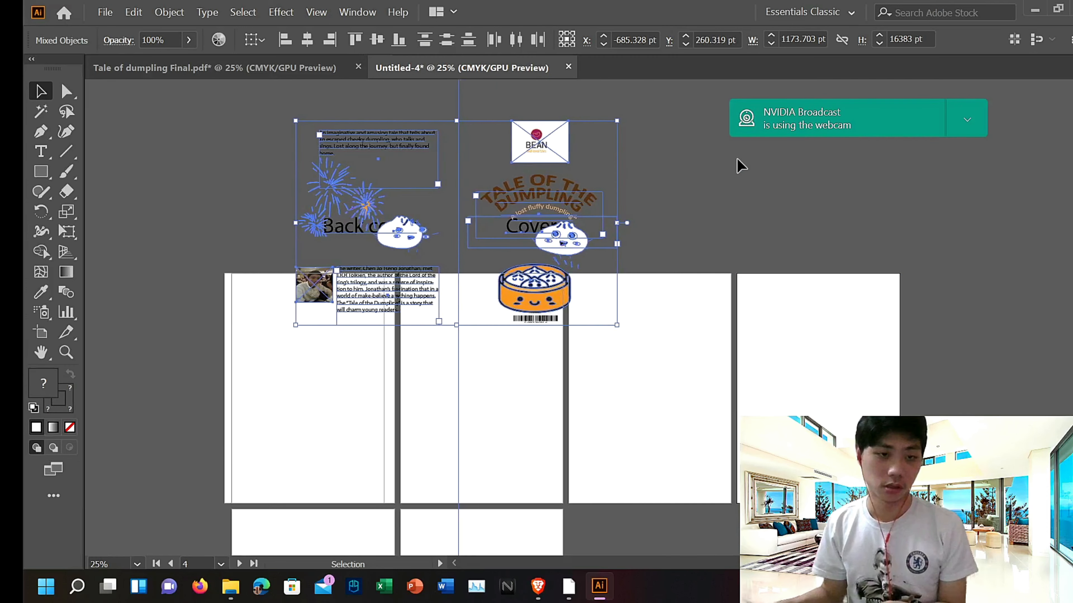
pyautogui.press('Left')
pyautogui.press('Left')
pyautogui.press('Left')
pyautogui.press('Left')
pyautogui.press('Left')
pyautogui.press('Left')
pyautogui.press('Left')
pyautogui.press('Left')
pyautogui.press('Left')
pyautogui.press('Left')
pyautogui.press('Left')
pyautogui.press('Left')
pyautogui.press('Left')
pyautogui.press('Left')
pyautogui.press('Left')
pyautogui.press('Left')
pyautogui.press('Left')
pyautogui.press('Left')
pyautogui.press('Left')
pyautogui.press('Left')
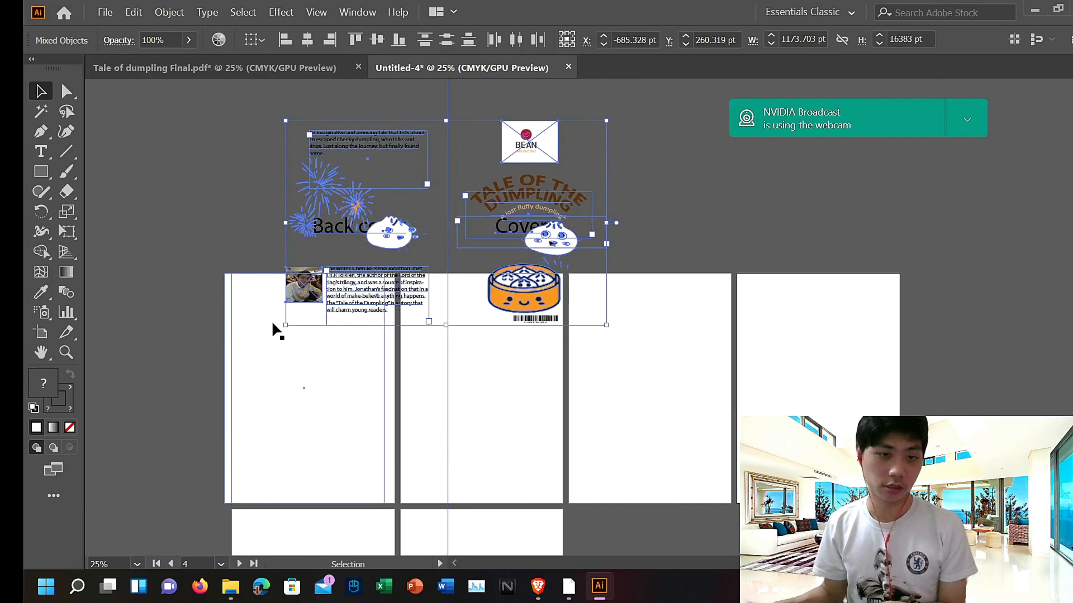
pyautogui.press('Left')
pyautogui.press('Left')
pyautogui.press('Left')
pyautogui.press('Left')
pyautogui.press('Left')
pyautogui.press('Left')
pyautogui.press('Left')
pyautogui.press('Left')
pyautogui.press('Left')
pyautogui.press('Left')
pyautogui.press('Left')
pyautogui.press('Left')
pyautogui.press('Left')
pyautogui.press('Left')
pyautogui.press('Left')
pyautogui.press('Left')
pyautogui.press('Left')
pyautogui.press('Left')
pyautogui.press('Left')
pyautogui.press('Left')
pyautogui.press('Left')
pyautogui.press('Left')
pyautogui.press('Left')
pyautogui.press('Left')
pyautogui.press('Left')
pyautogui.press('Left')
pyautogui.press('Left')
pyautogui.press('Left')
pyautogui.press('Left')
pyautogui.press('Left')
pyautogui.press('Left')
pyautogui.press('Left')
pyautogui.press('Left')
pyautogui.press('Left')
pyautogui.press('Left')
pyautogui.press('Left')
pyautogui.press('Left')
pyautogui.press('Left')
pyautogui.press('Left')
pyautogui.press('Left')
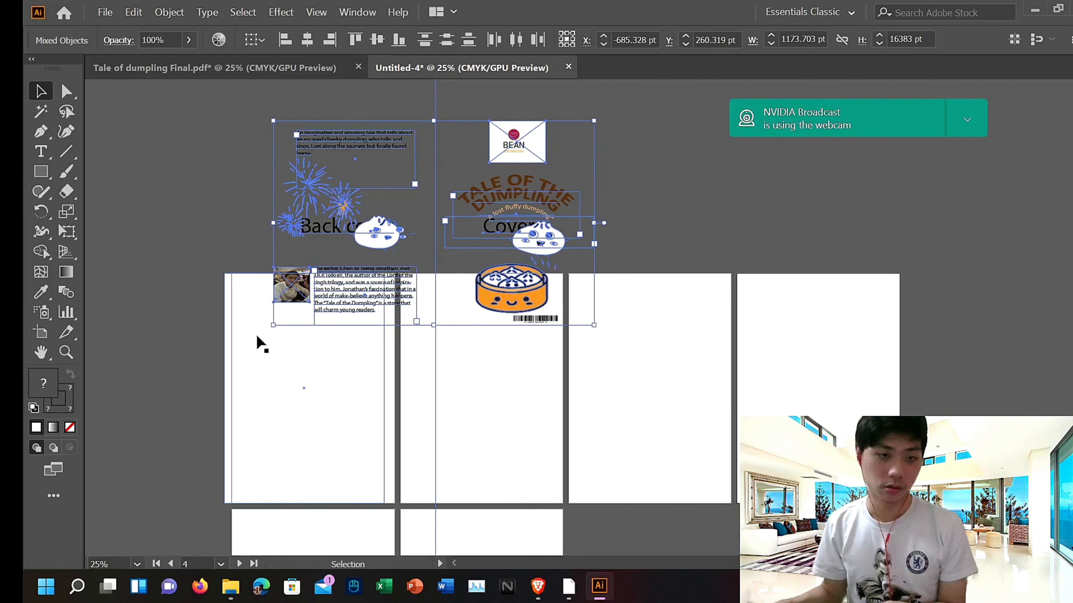
pyautogui.press('Left')
pyautogui.press('Left')
pyautogui.press('Left')
pyautogui.press('Left')
pyautogui.press('Left')
pyautogui.press('Left')
pyautogui.press('Left')
pyautogui.press('Left')
pyautogui.press('Left')
pyautogui.press('Left')
pyautogui.press('Left')
pyautogui.press('Left')
pyautogui.press('Left')
pyautogui.press('Left')
pyautogui.press('Left')
pyautogui.press('Left')
pyautogui.press('Left')
pyautogui.press('Left')
pyautogui.press('Left')
pyautogui.press('Left')
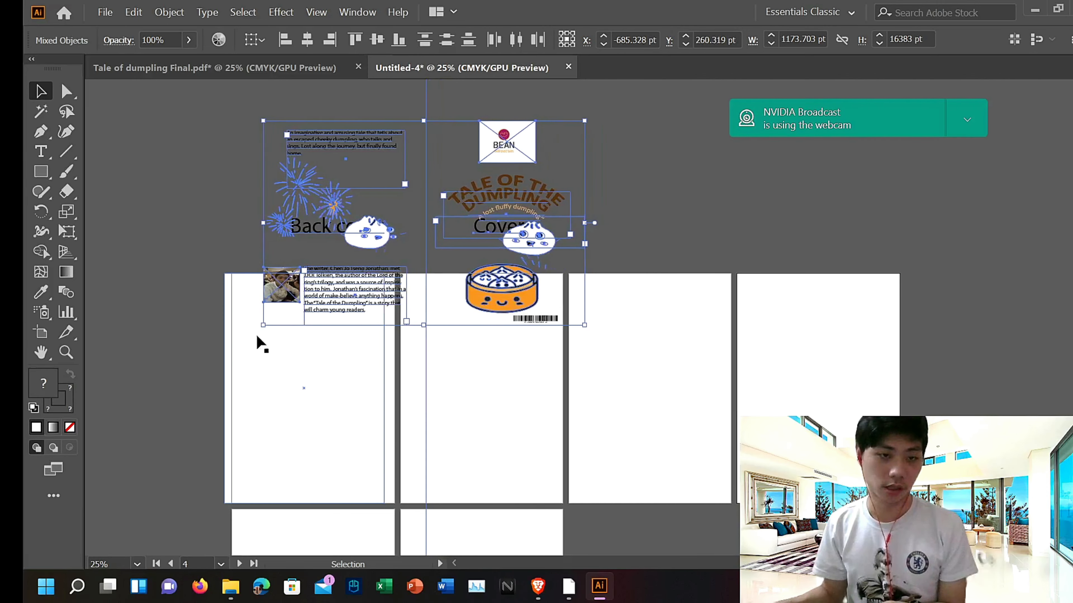
pyautogui.press('Left')
pyautogui.press('Left')
pyautogui.press('Left')
pyautogui.press('Left')
pyautogui.press('Left')
pyautogui.press('Left')
pyautogui.press('Left')
pyautogui.press('Left')
pyautogui.press('Left')
pyautogui.press('Left')
pyautogui.press('Left')
pyautogui.press('Left')
pyautogui.press('Left')
pyautogui.press('Left')
pyautogui.press('Left')
pyautogui.press('Left')
pyautogui.press('Left')
pyautogui.press('Left')
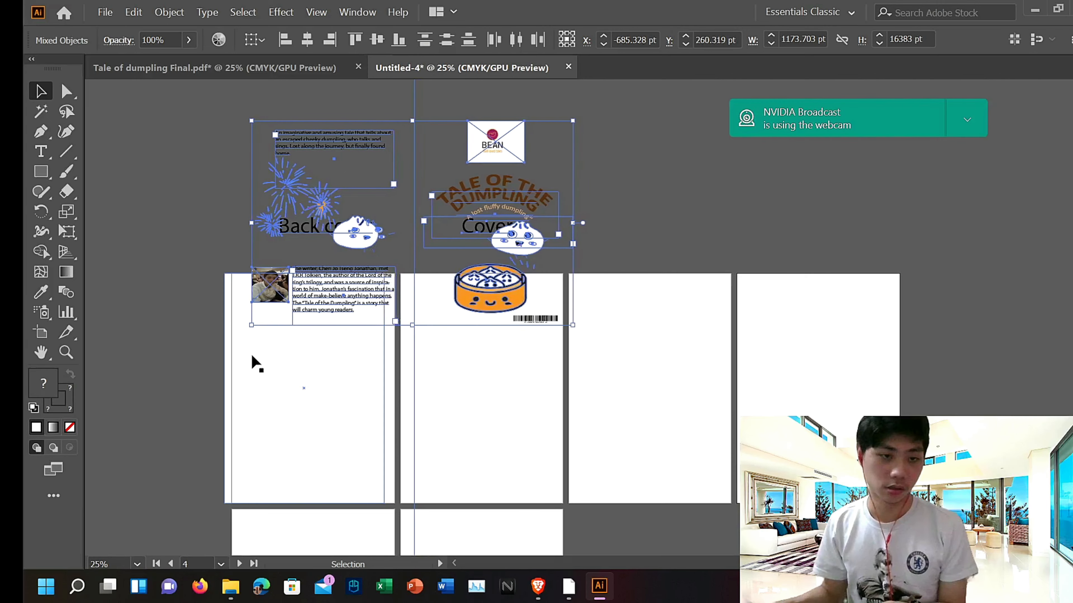
pyautogui.press('Left')
pyautogui.press('Left')
pyautogui.press('Left')
pyautogui.press('Left')
pyautogui.press('Left')
pyautogui.press('Left')
pyautogui.press('Left')
pyautogui.press('Left')
pyautogui.press('Left')
pyautogui.press('Left')
pyautogui.press('Left')
pyautogui.press('Left')
pyautogui.press('Left')
pyautogui.press('Left')
pyautogui.press('Left')
pyautogui.press('Left')
pyautogui.press('Left')
pyautogui.press('Left')
pyautogui.press('Left')
pyautogui.press('Left')
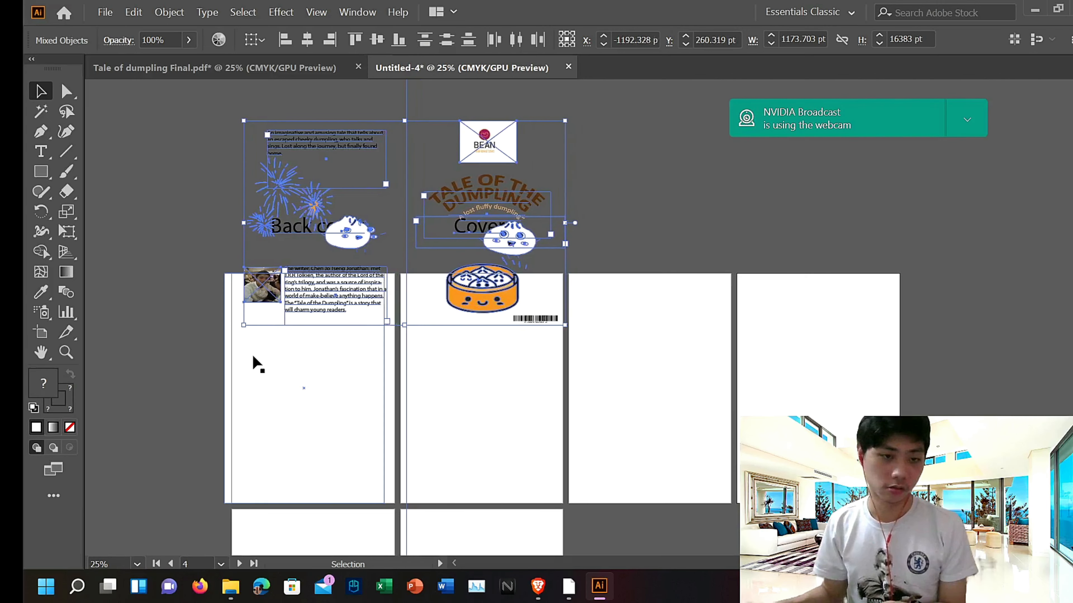
pyautogui.press('Left')
pyautogui.press('Left')
pyautogui.press('Left')
pyautogui.press('Left')
pyautogui.press('Left')
pyautogui.press('Left')
pyautogui.press('Left')
pyautogui.press('Left')
pyautogui.press('Left')
pyautogui.press('Left')
pyautogui.press('Left')
pyautogui.press('Left')
pyautogui.press('Left')
pyautogui.press('Left')
pyautogui.press('Left')
pyautogui.press('Left')
pyautogui.press('Left')
pyautogui.press('Left')
pyautogui.press('Left')
pyautogui.press('Left')
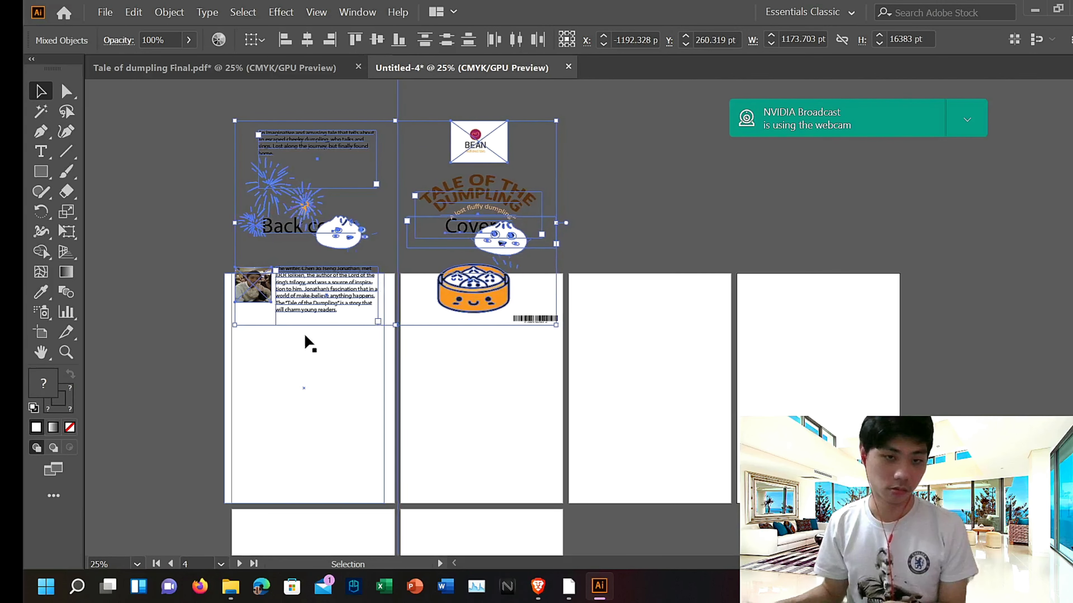
pyautogui.press('Left')
pyautogui.press('Left')
pyautogui.press('Left')
pyautogui.press('Left')
pyautogui.press('Left')
pyautogui.press('Left')
pyautogui.press('Left')
pyautogui.press('Left')
pyautogui.press('Left')
pyautogui.press('Left')
pyautogui.press('Left')
pyautogui.press('Left')
pyautogui.press('Left')
pyautogui.press('Left')
pyautogui.press('Left')
pyautogui.press('Left')
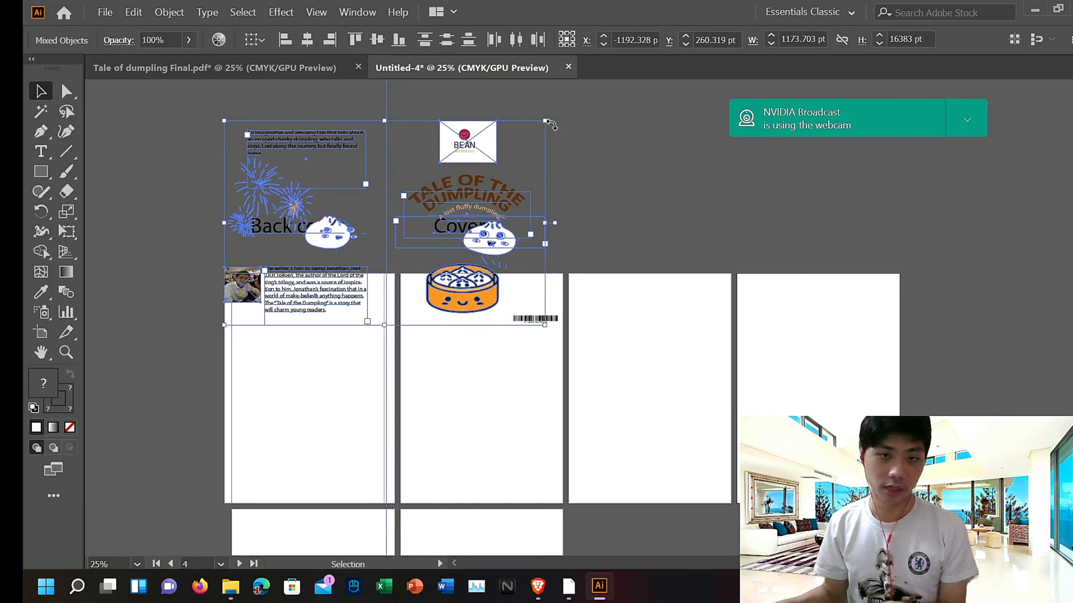
# Step: Scale the selected artwork down to about 617 pt wide to fit the first artboard and nudge it slightly downward
pyautogui.moveTo(546, 122); pyautogui.dragTo(391, 207)
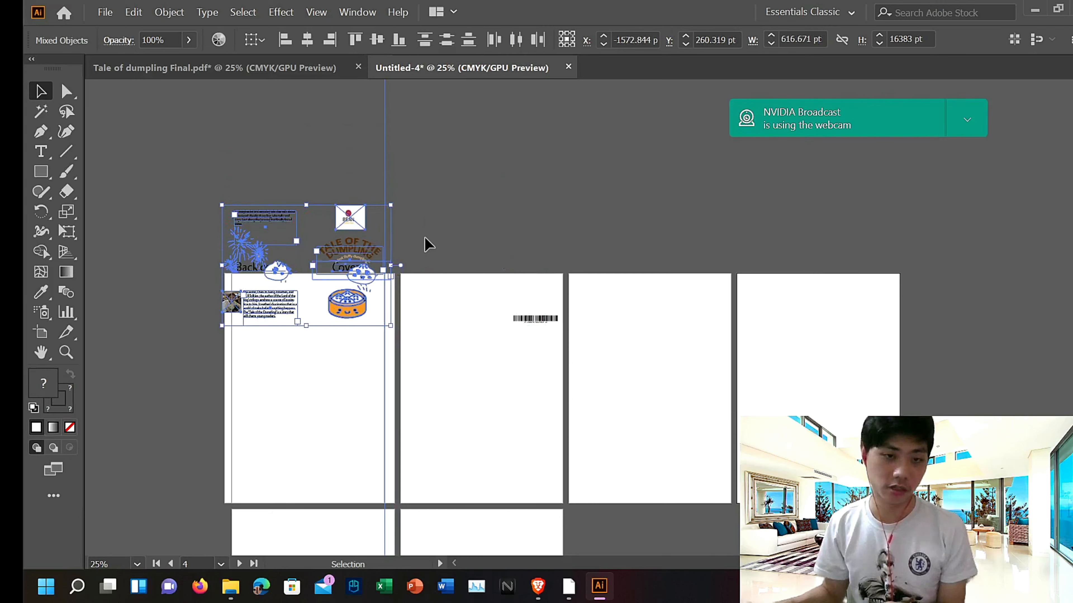
pyautogui.scroll(-3, 426, 236)
pyautogui.scroll(-1, 427, 215)
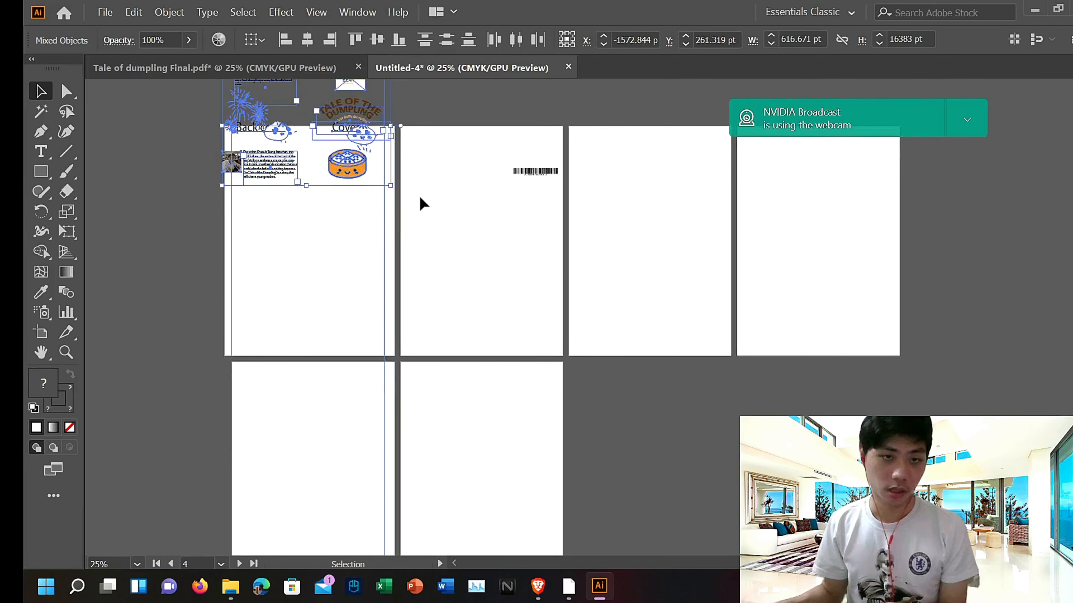
pyautogui.press('Down')
pyautogui.press('Down')
pyautogui.press('Down')
pyautogui.press('Down')
pyautogui.press('Down')
pyautogui.press('Down')
pyautogui.press('Down')
pyautogui.press('Down')
pyautogui.press('Down')
pyautogui.press('Down')
pyautogui.press('Down')
pyautogui.press('Down')
pyautogui.press('Down')
pyautogui.press('Down')
pyautogui.press('Down')
pyautogui.press('Down')
pyautogui.press('Down')
pyautogui.press('Down')
pyautogui.press('Down')
pyautogui.press('Down')
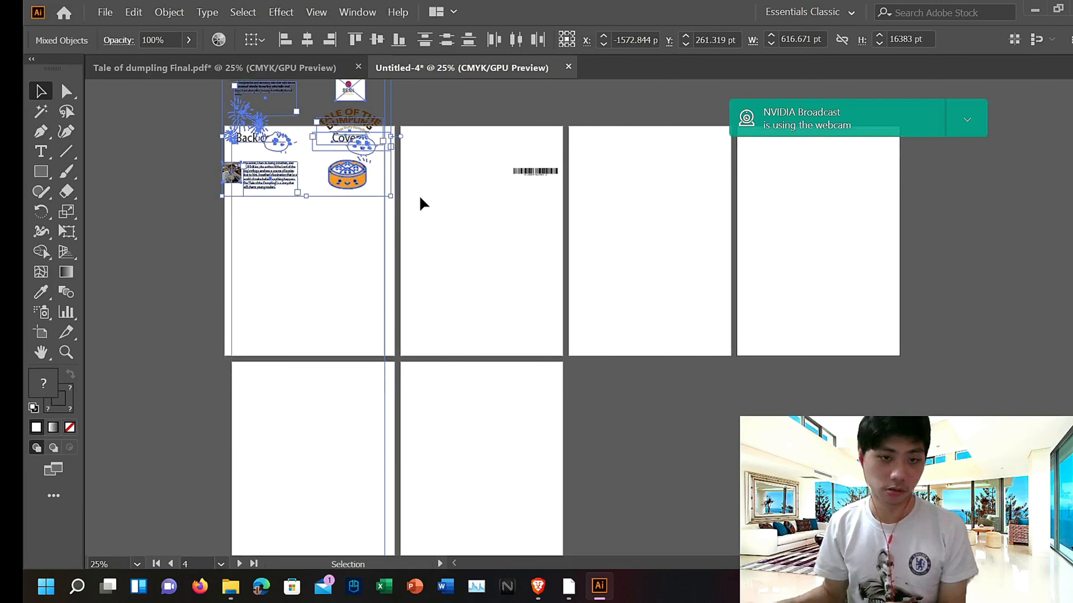
# Step: Try to delete the vertical guide over the first artboard, then undo the deletion
pyautogui.scroll(-5, 419, 203)
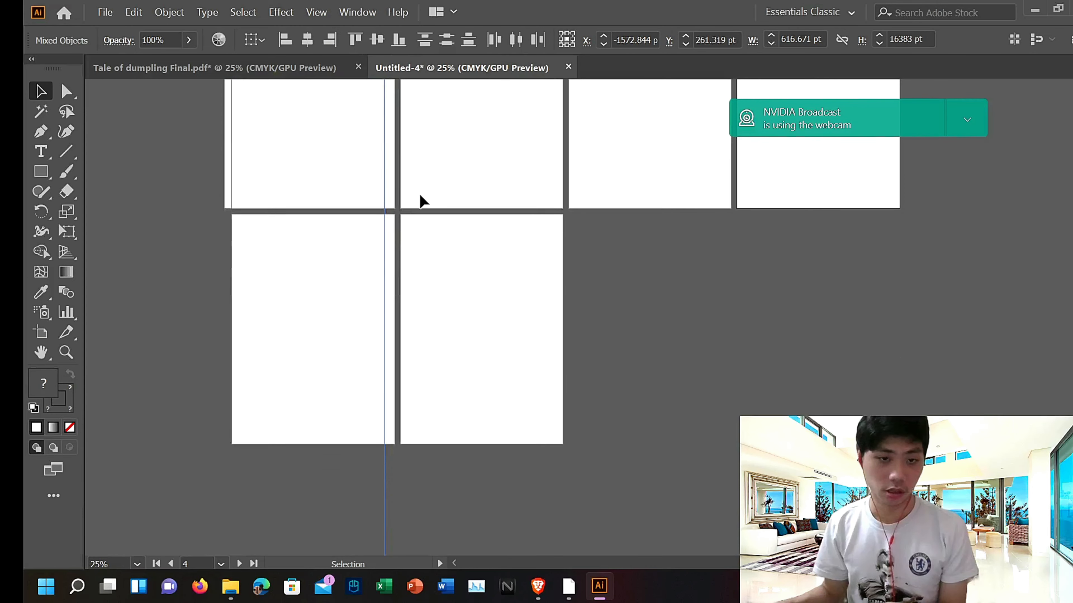
pyautogui.click(385, 259)
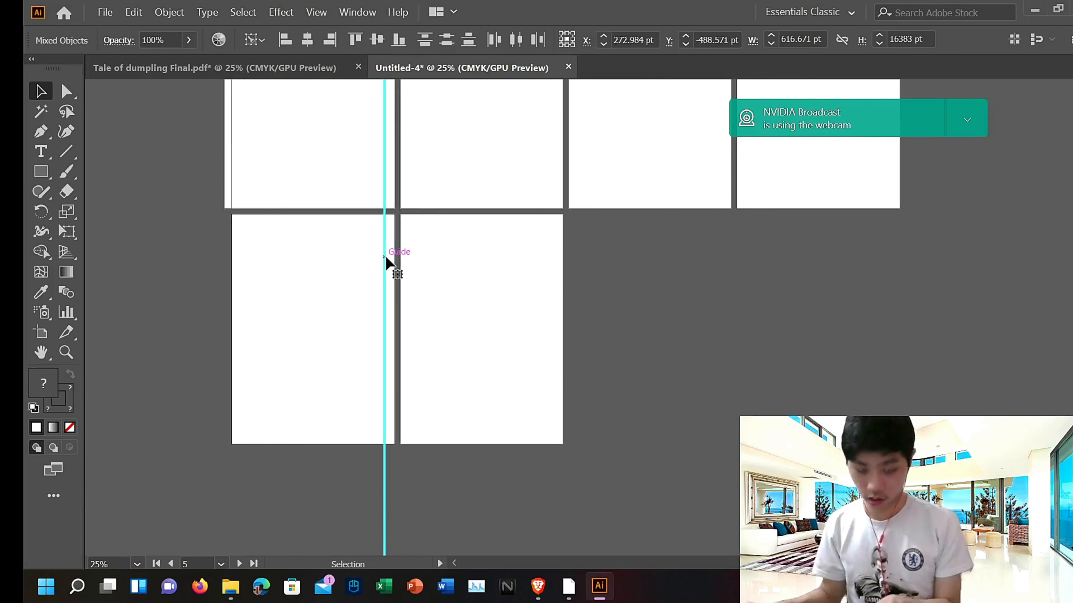
pyautogui.press('Delete')
pyautogui.scroll(3, 390, 255)
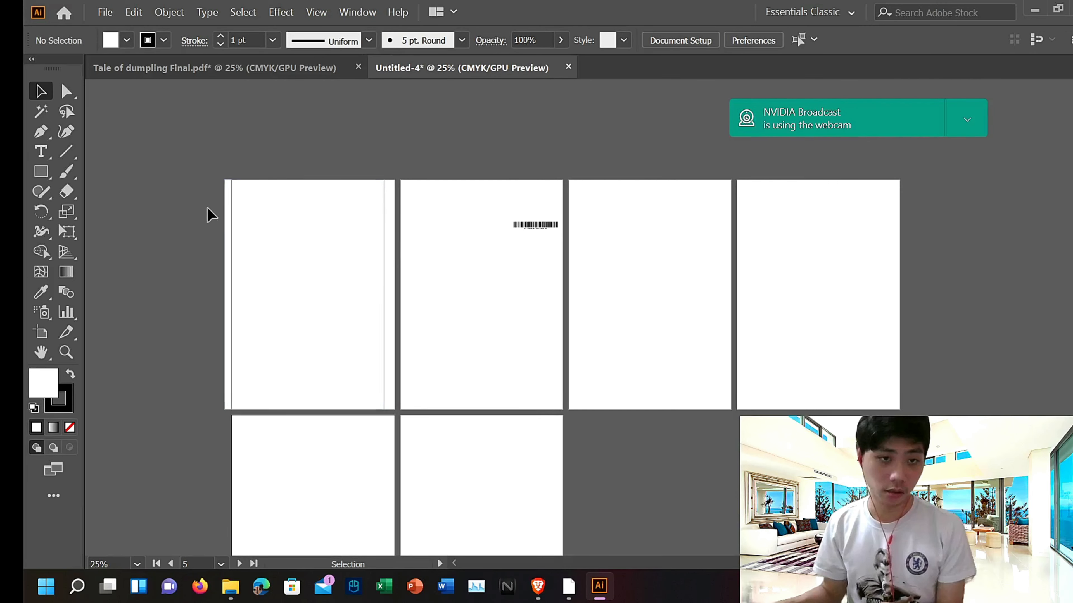
pyautogui.click(133, 12)
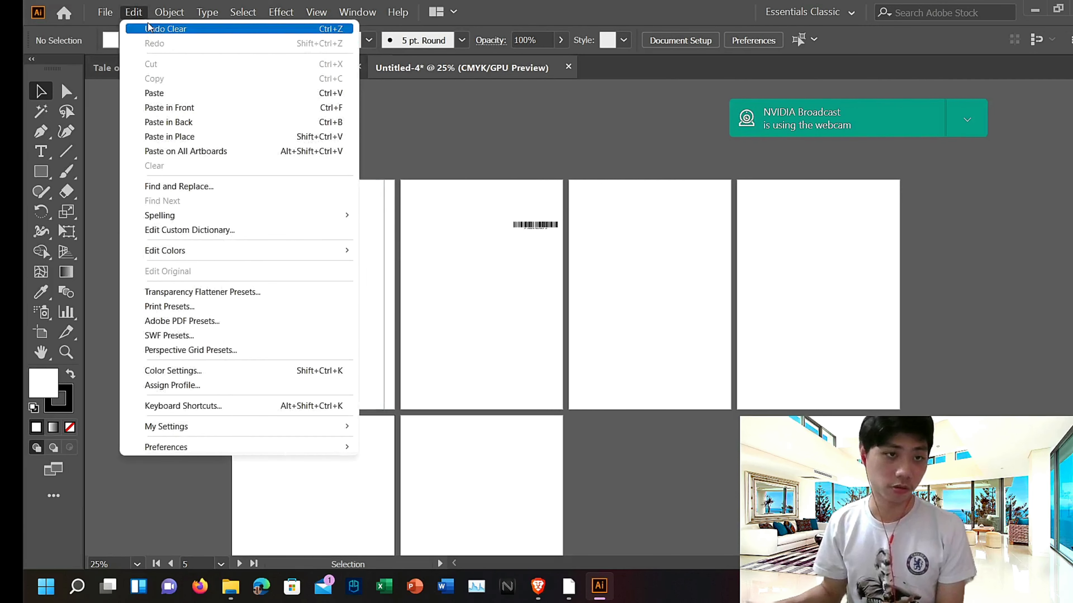
pyautogui.click(158, 30)
# Step: Select the vertical guide at the first artboard's edge and delete it
pyautogui.click(387, 309)
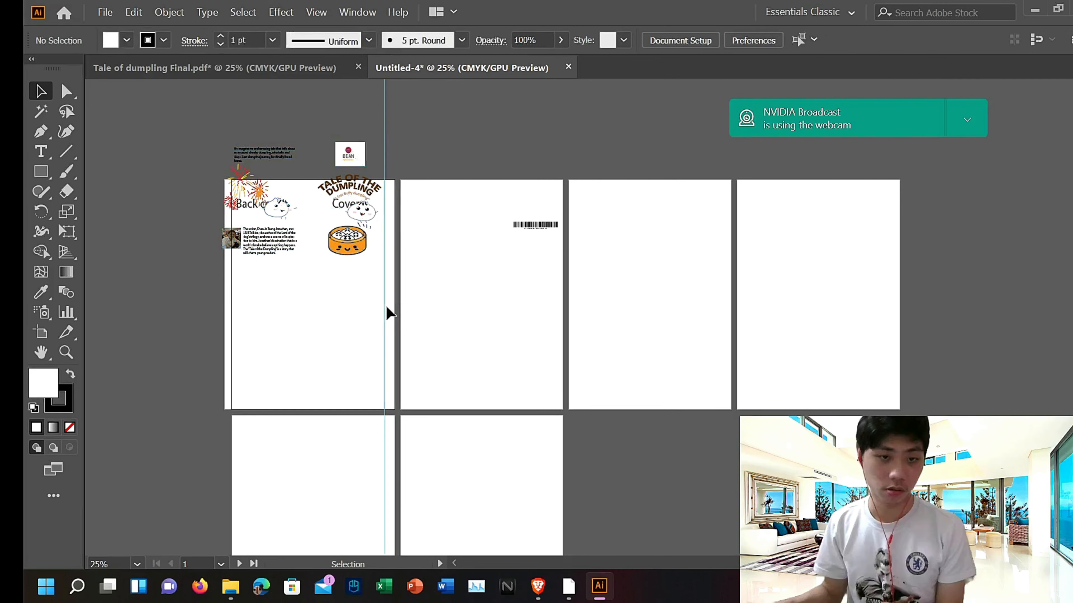
pyautogui.click(388, 309)
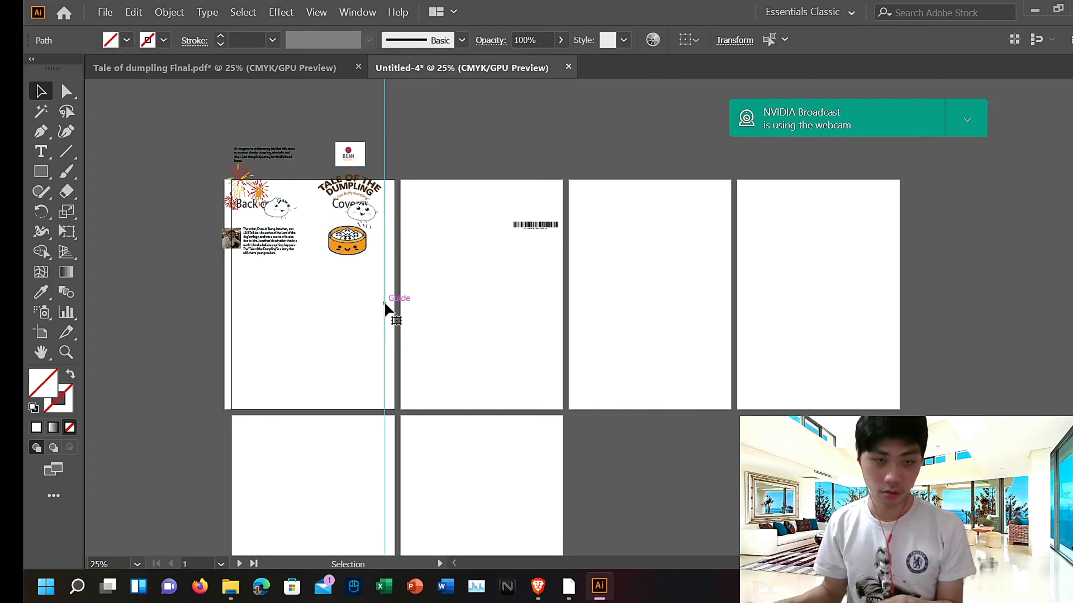
pyautogui.press('Delete')
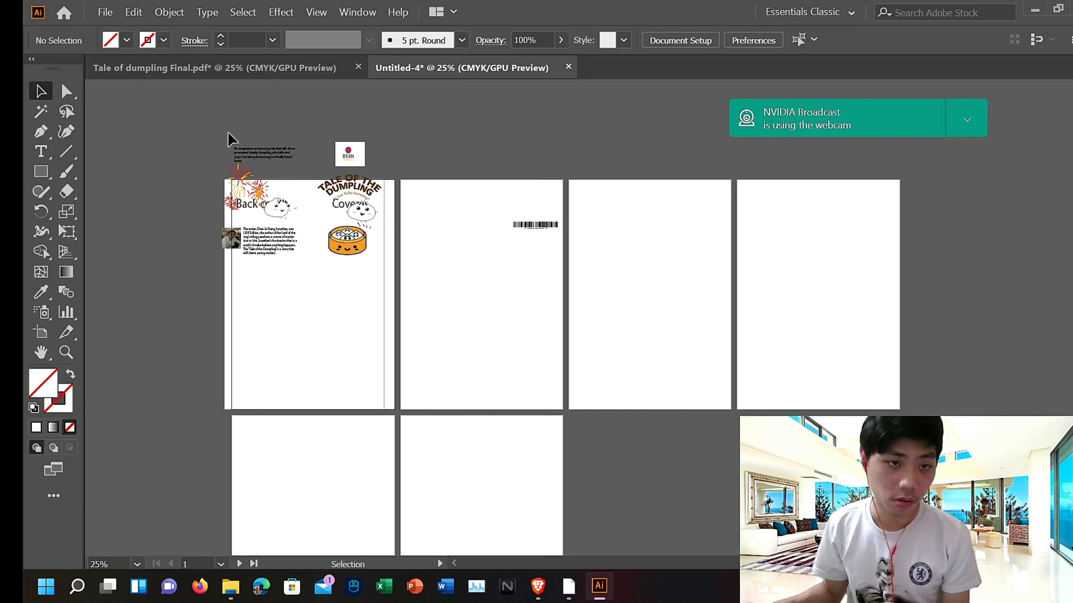
# Step: Select everything on the first artboard and nudge it downward
pyautogui.hotkey('ctrl', 'alt', 'a')
pyautogui.scroll(-3, 401, 296)
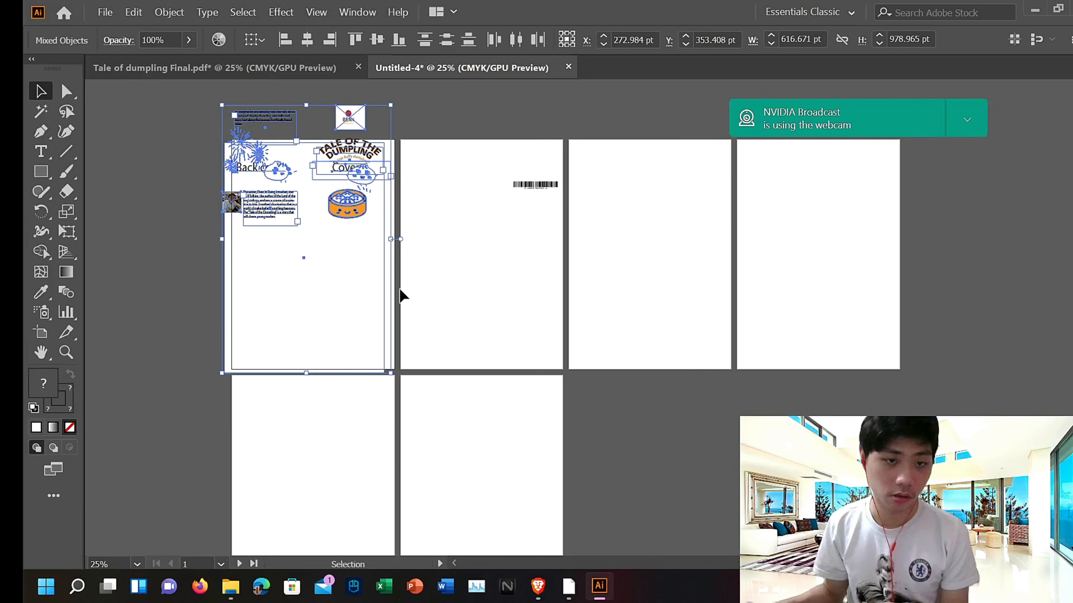
pyautogui.scroll(-3, 404, 295)
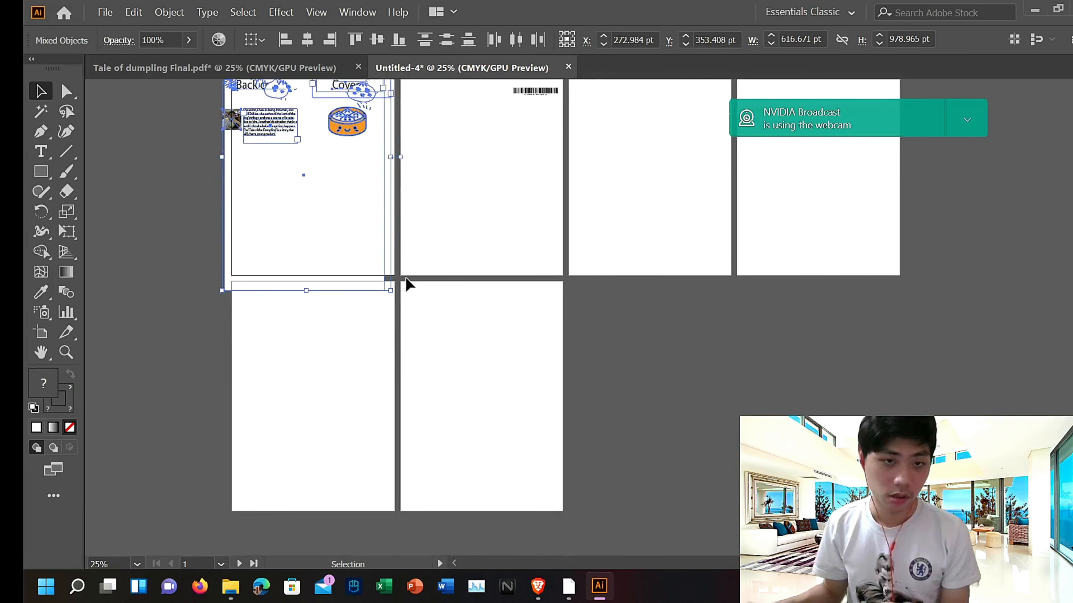
pyautogui.press('Down')
pyautogui.press('Down')
pyautogui.press('Down')
pyautogui.press('Down')
pyautogui.press('Down')
pyautogui.press('Down')
pyautogui.press('Down')
pyautogui.press('Down')
pyautogui.press('Down')
pyautogui.press('Down')
pyautogui.press('Down')
pyautogui.press('Down')
pyautogui.press('Down')
pyautogui.press('Down')
pyautogui.press('Down')
pyautogui.press('Down')
pyautogui.press('Down')
pyautogui.press('Down')
# Step: Delete the thin leftover rectangle strip along the first artboard's lower edge
pyautogui.doubleClick(346, 295)
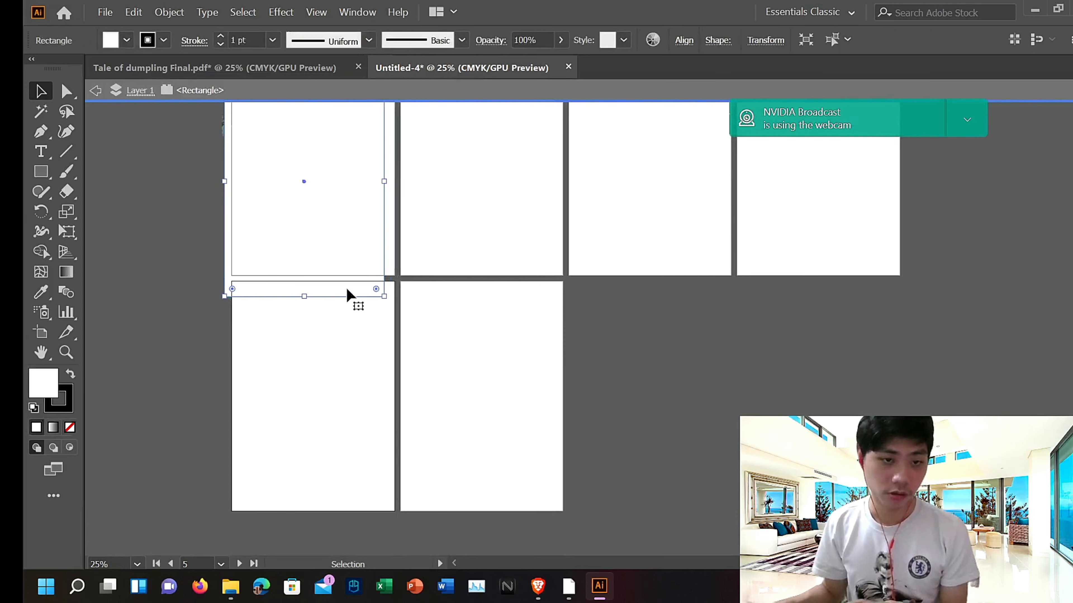
pyautogui.press('Delete')
pyautogui.scroll(8, 347, 292)
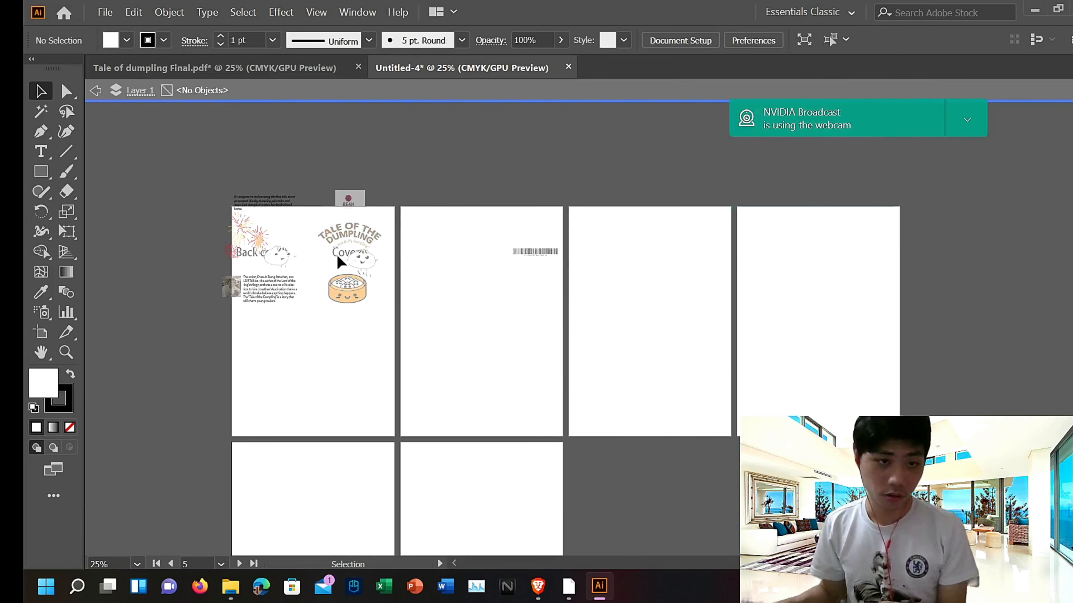
# Step: Draw a rectangle covering the first artboard, then pull its left edge in to match the artboard's edge
pyautogui.click(393, 340)
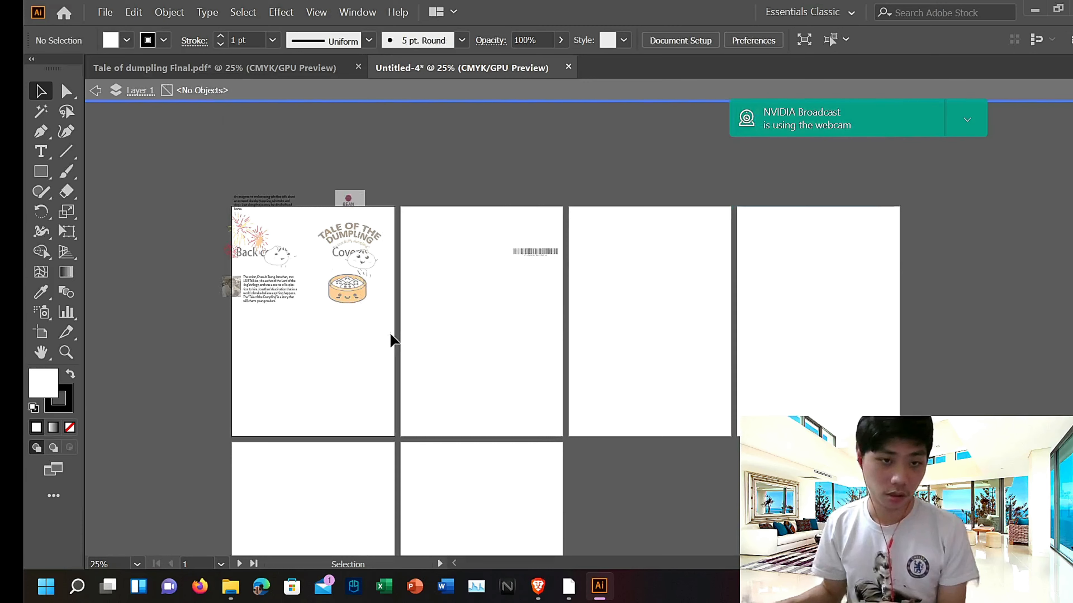
pyautogui.doubleClick(189, 233)
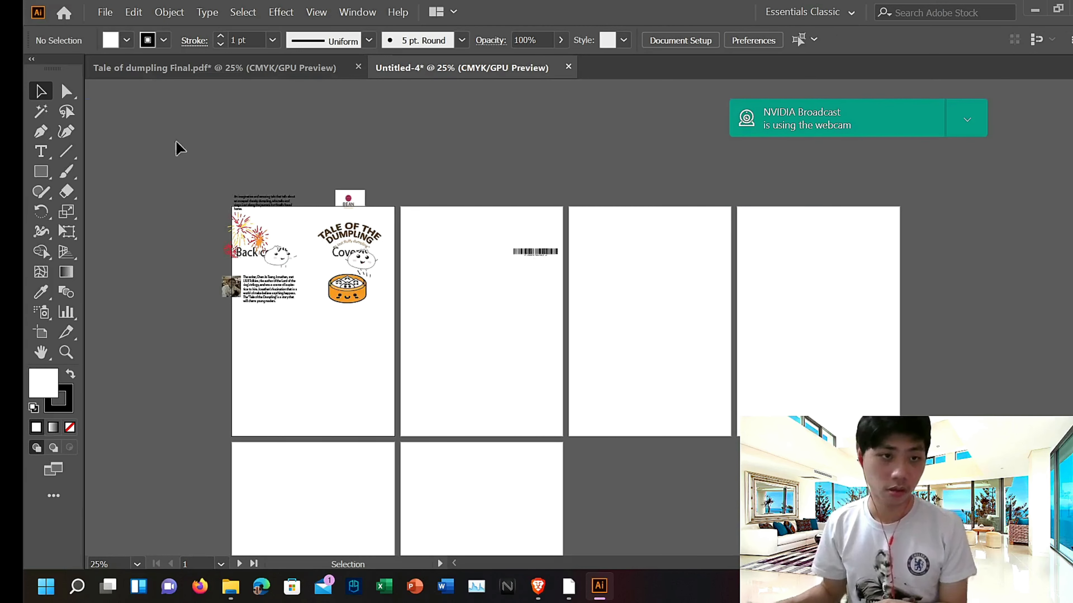
pyautogui.click(48, 167)
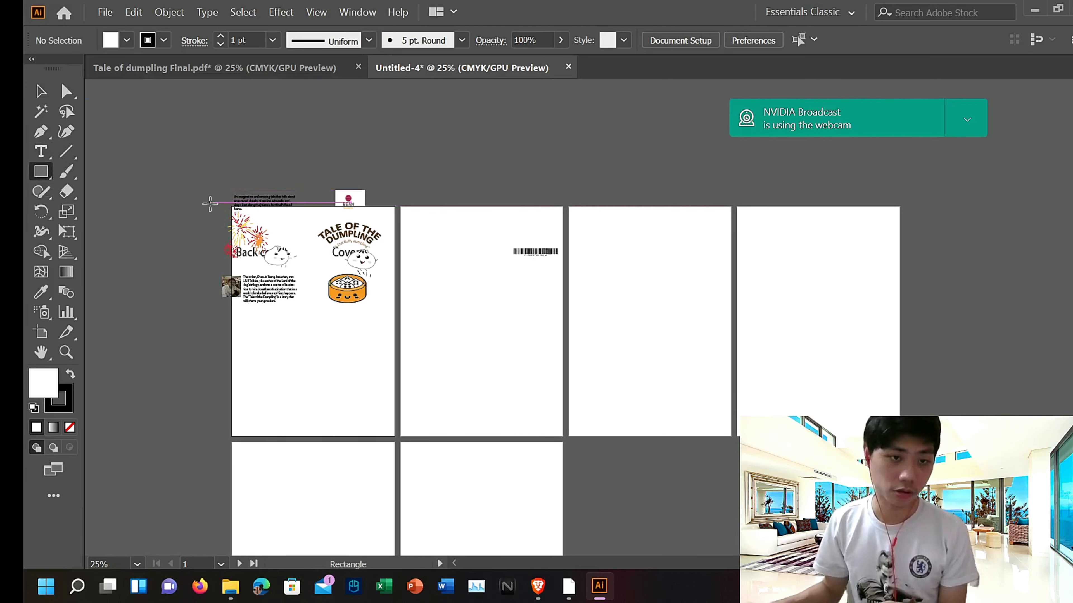
pyautogui.moveTo(215, 207); pyautogui.dragTo(395, 435)
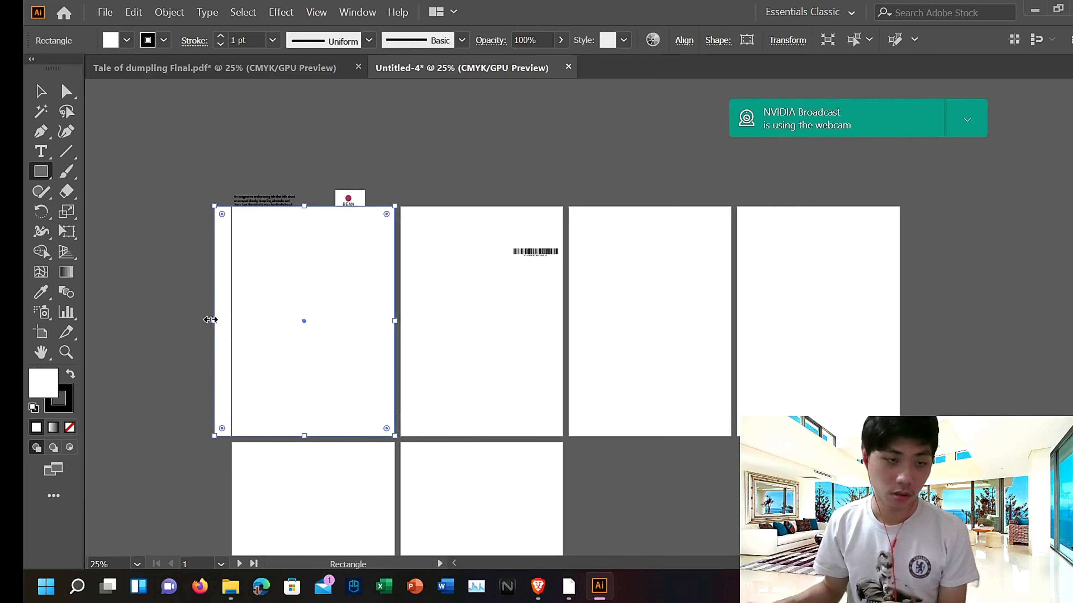
pyautogui.click(31, 100)
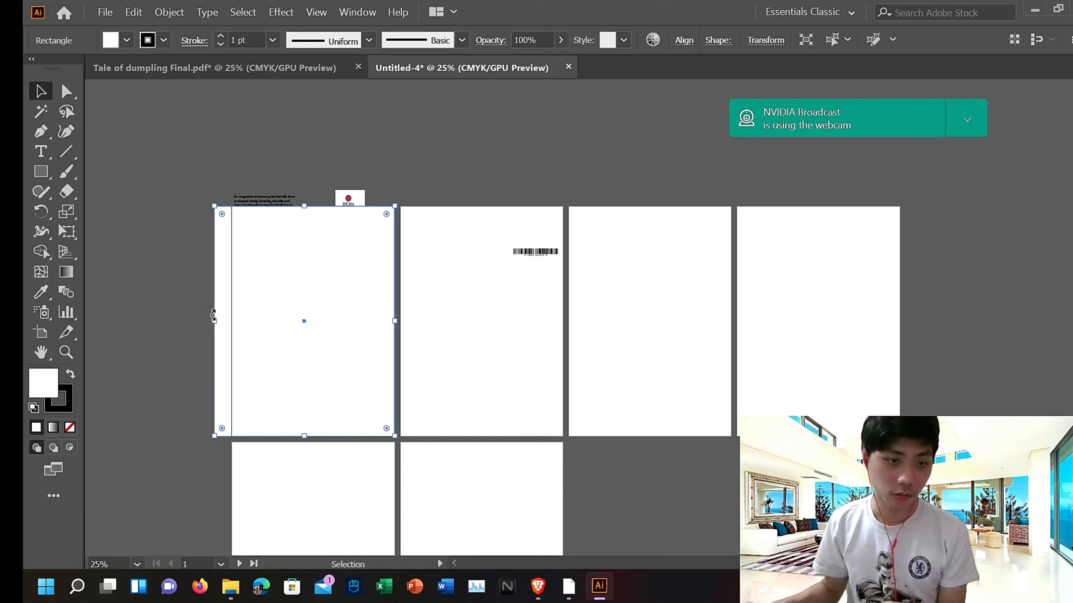
pyautogui.moveTo(213, 320)
pyautogui.mouseDown()
pyautogui.moveTo(249, 318)
pyautogui.moveTo(233, 319)
pyautogui.mouseUp()
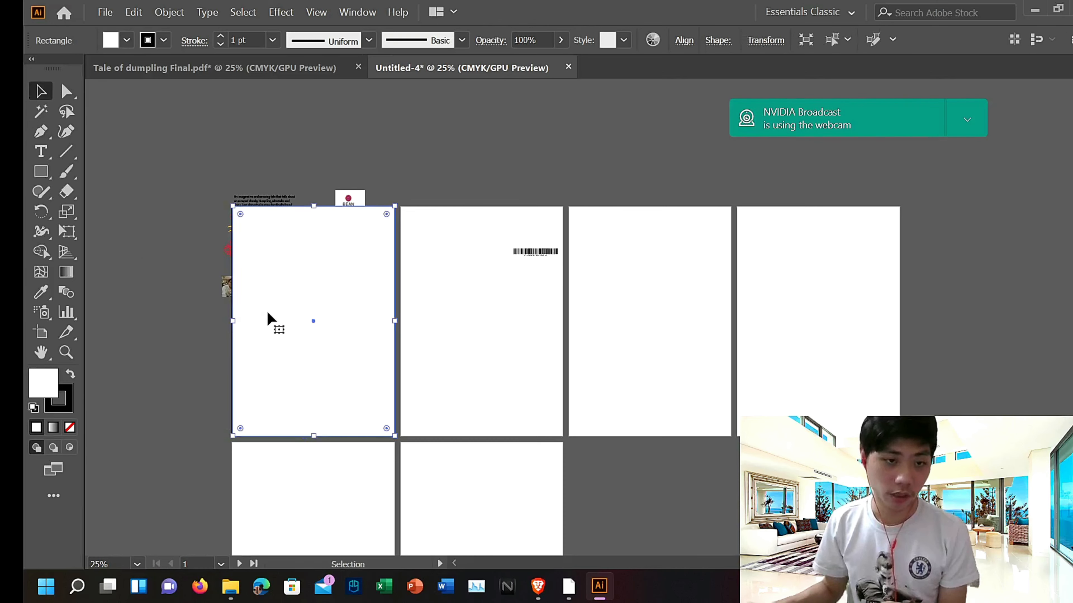
# Step: Fill the new rectangle with a brown swatch and deselect it
pyautogui.doubleClick(268, 320)
pyautogui.click(126, 40)
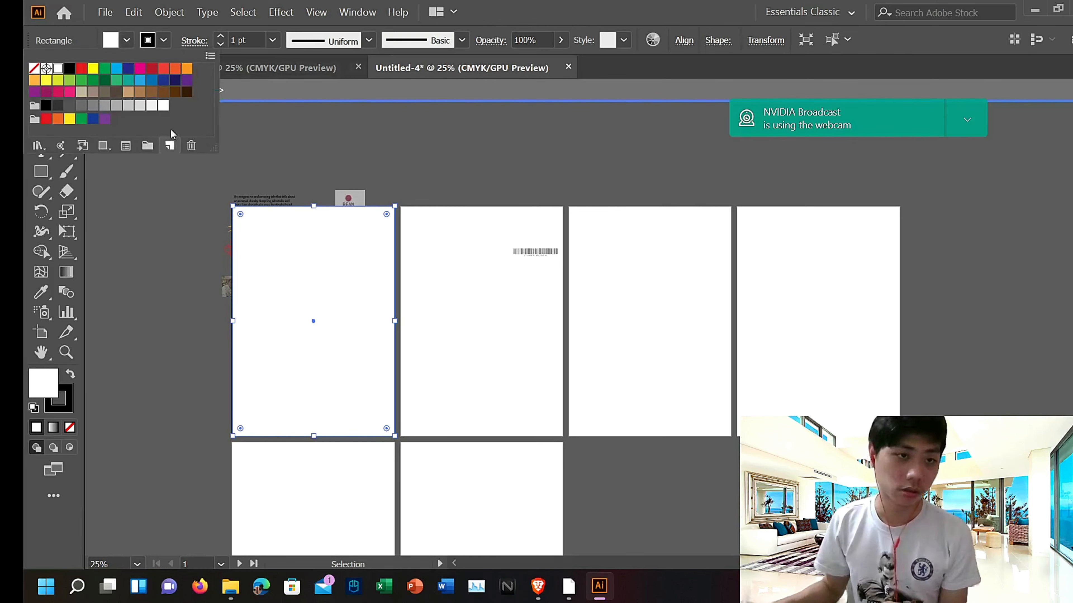
pyautogui.click(162, 92)
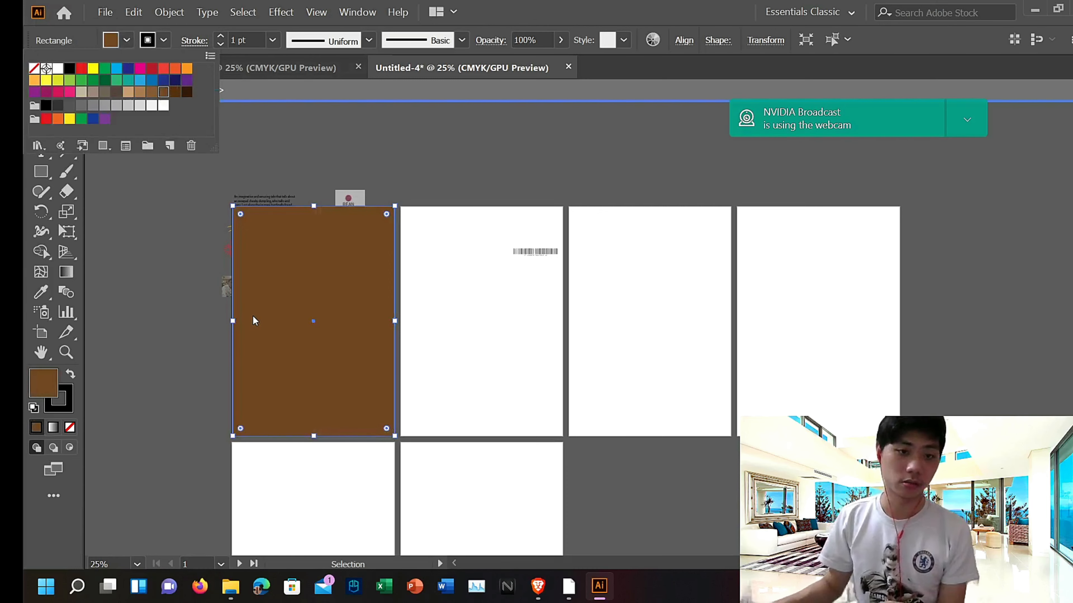
pyautogui.doubleClick(121, 286)
pyautogui.click(121, 286)
# Step: Open the selection options for objects stacked at the brown rectangle on the first artboard
pyautogui.rightClick(266, 306)
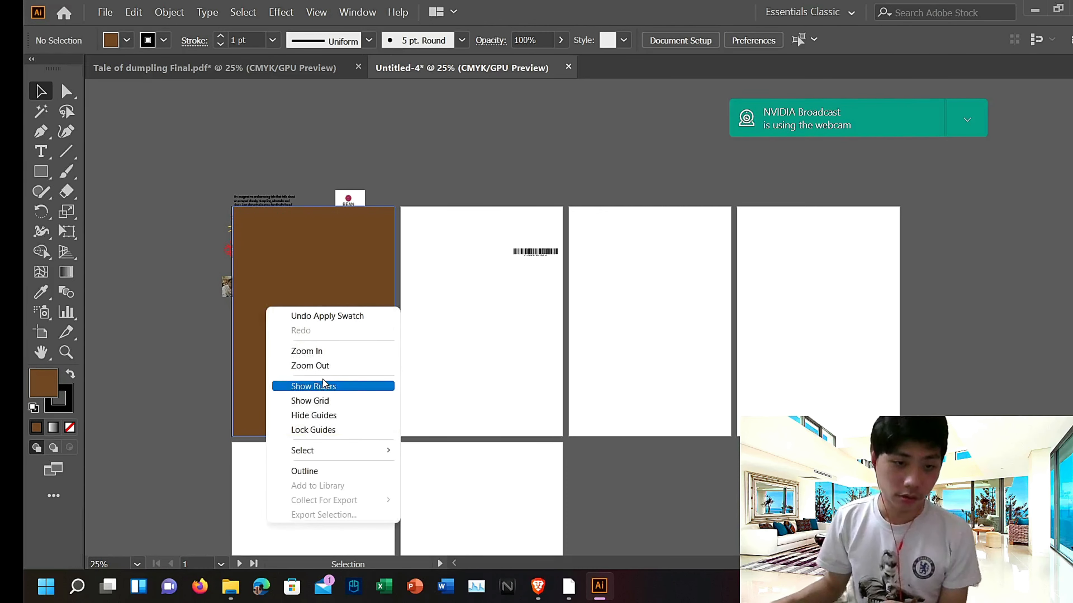
pyautogui.moveTo(340, 451)
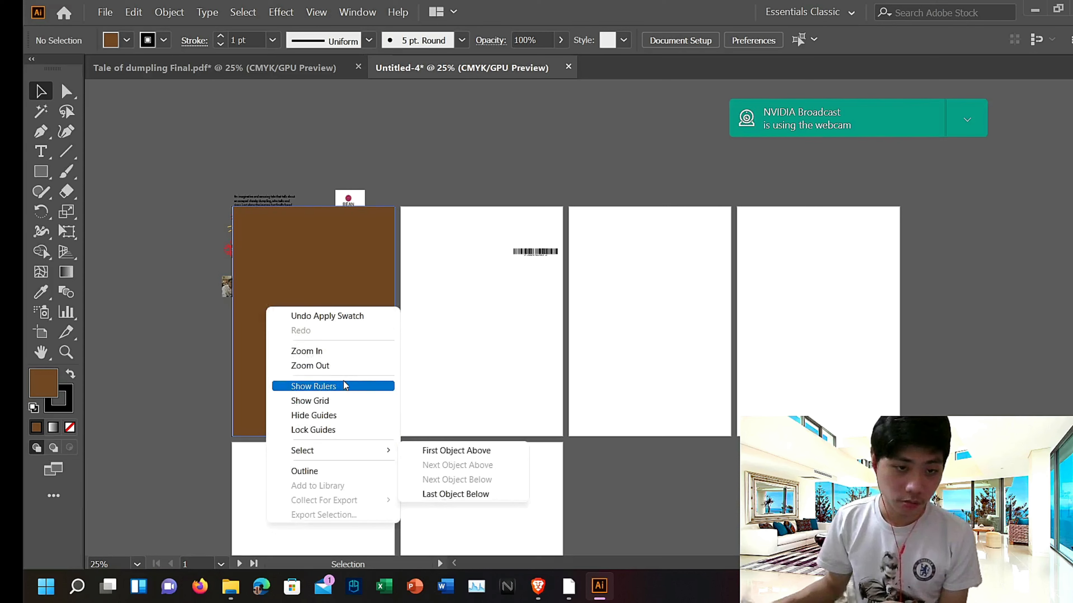
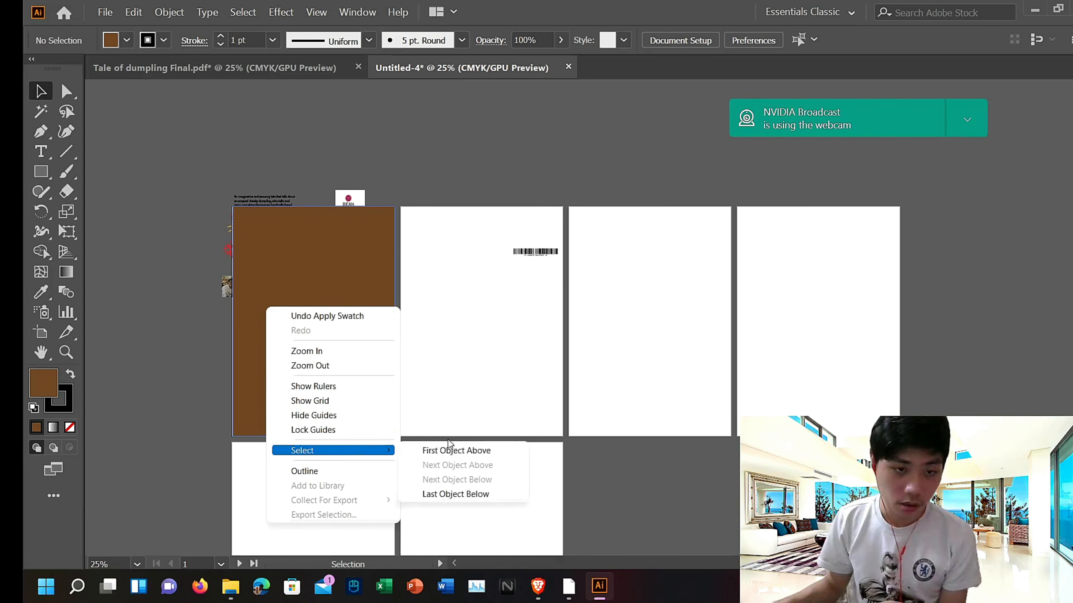
# Step: Send the brown rectangle on the first artboard to the back, behind the cover content
pyautogui.click(523, 322)
pyautogui.click(275, 310)
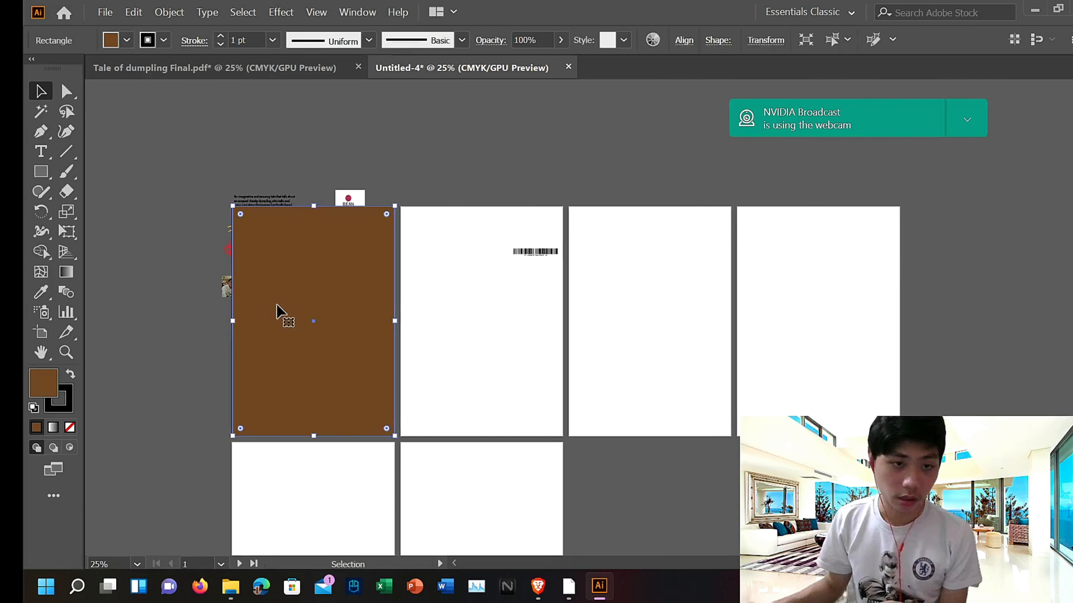
pyautogui.rightClick(278, 309)
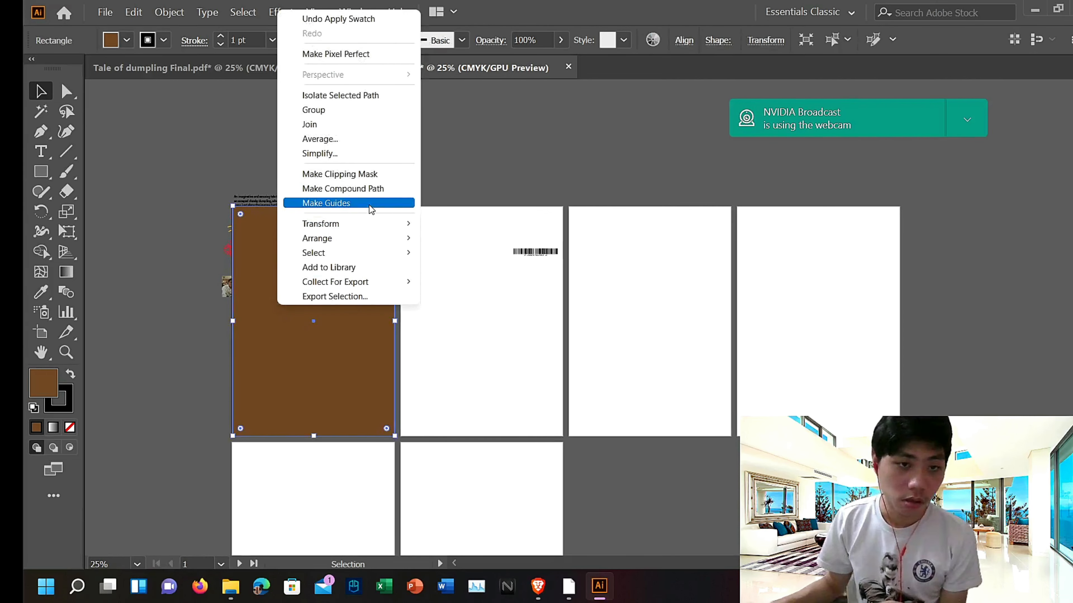
pyautogui.moveTo(370, 222)
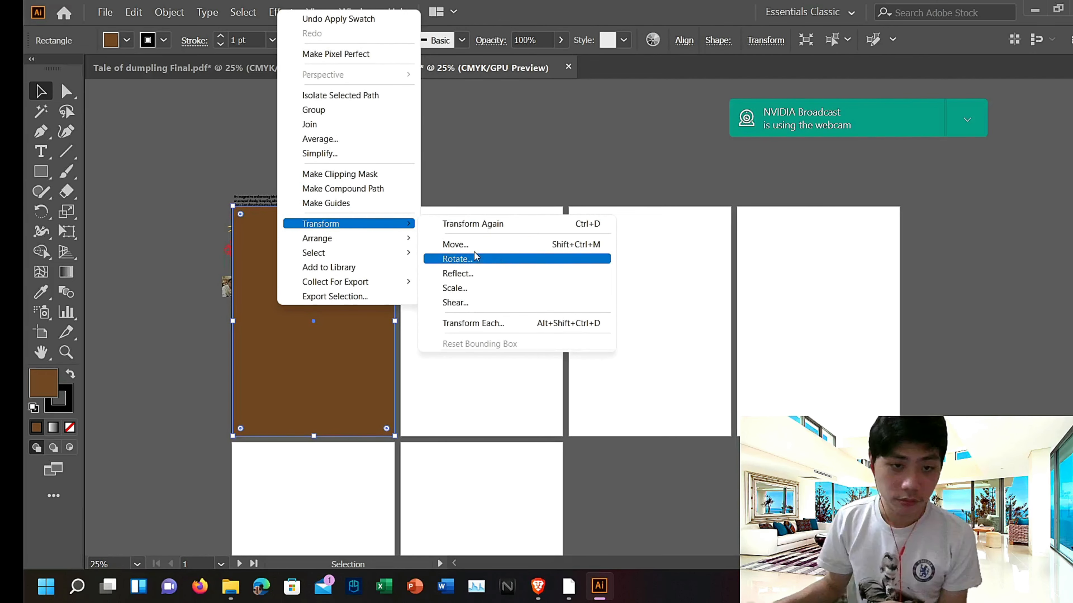
pyautogui.moveTo(397, 239)
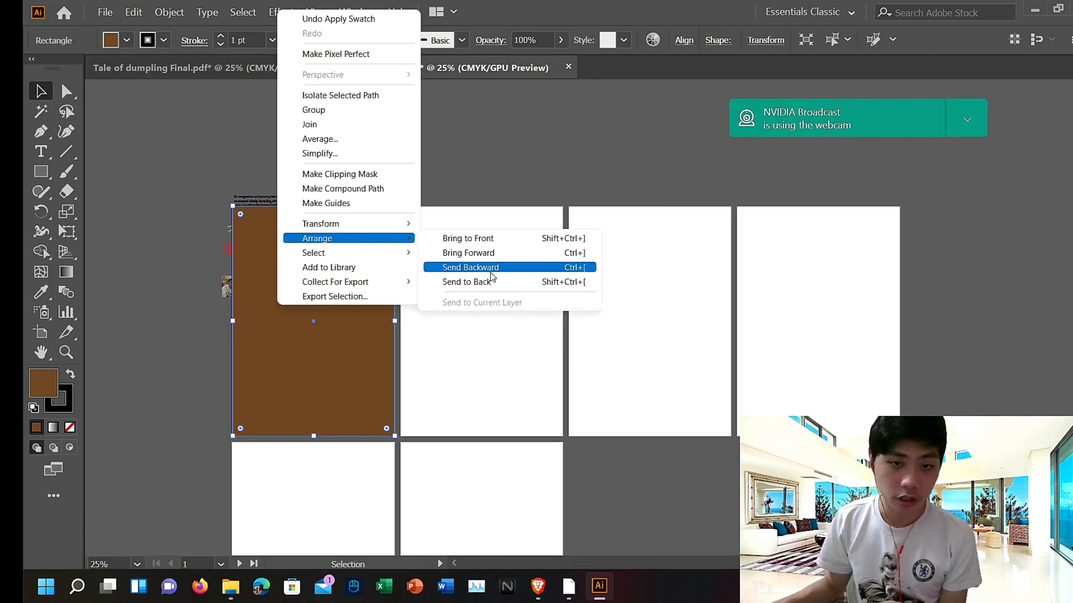
pyautogui.click(491, 282)
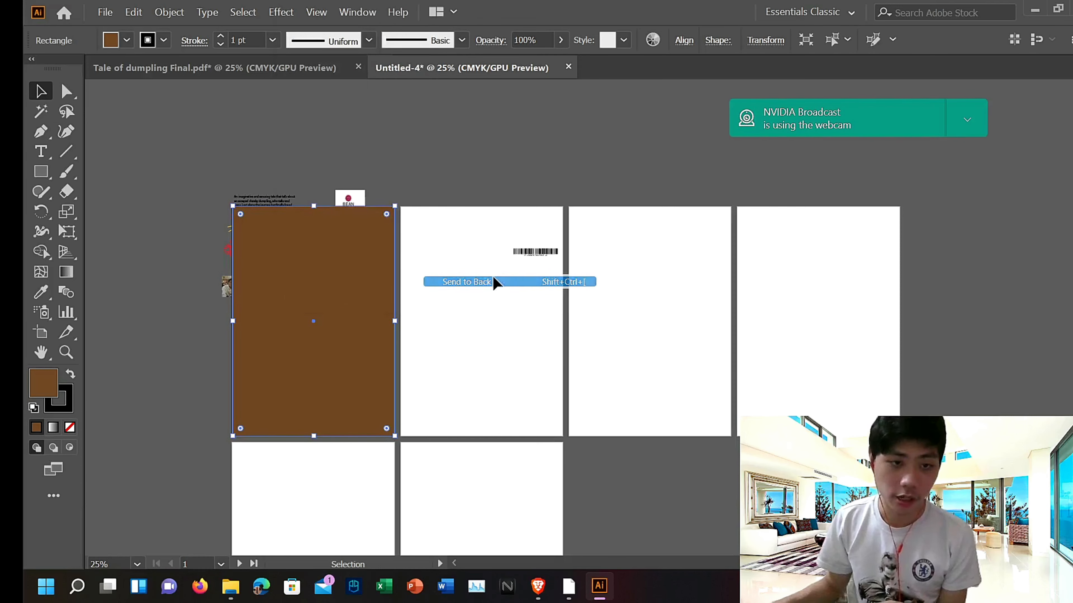
# Step: Isolate the brown background rectangle on the first artboard, delete it, and leave isolation mode
pyautogui.click(256, 119)
pyautogui.hotkey('ctrl', 'a')
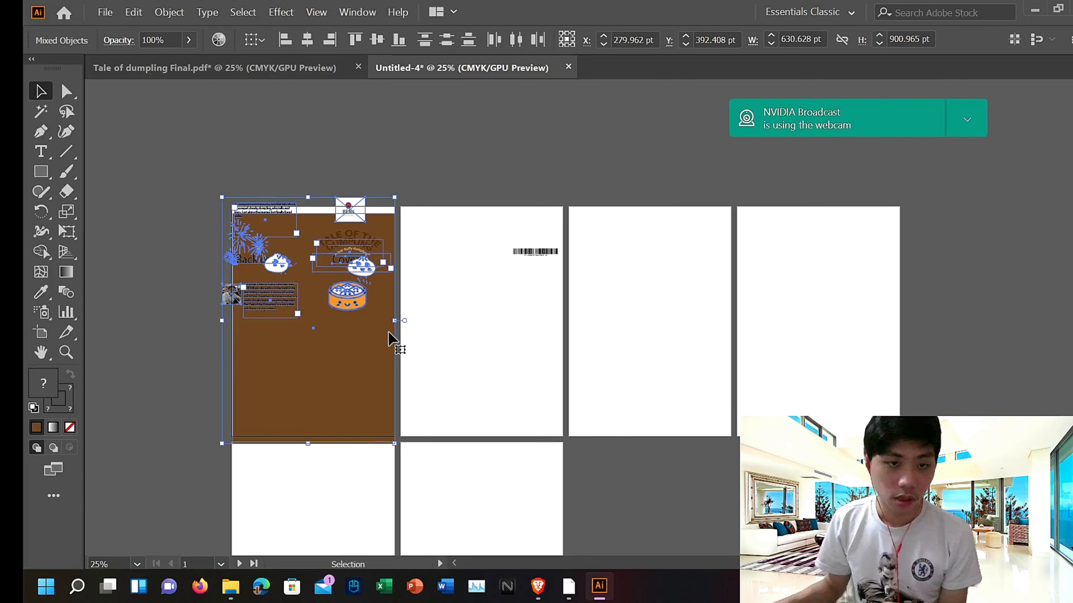
pyautogui.doubleClick(344, 370)
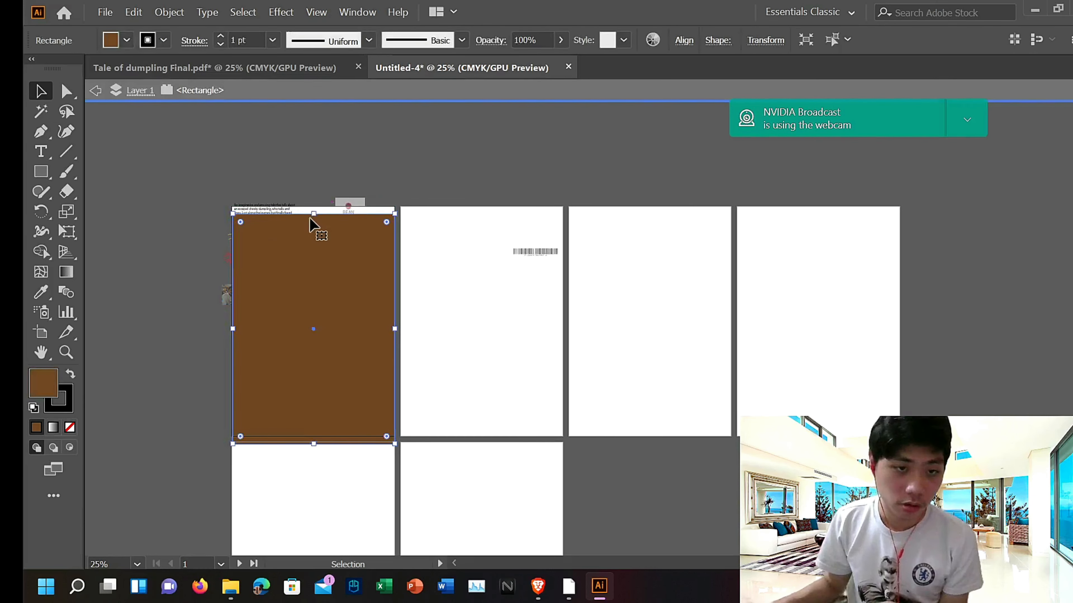
pyautogui.moveTo(316, 215); pyautogui.dragTo(316, 209)
pyautogui.press('Delete')
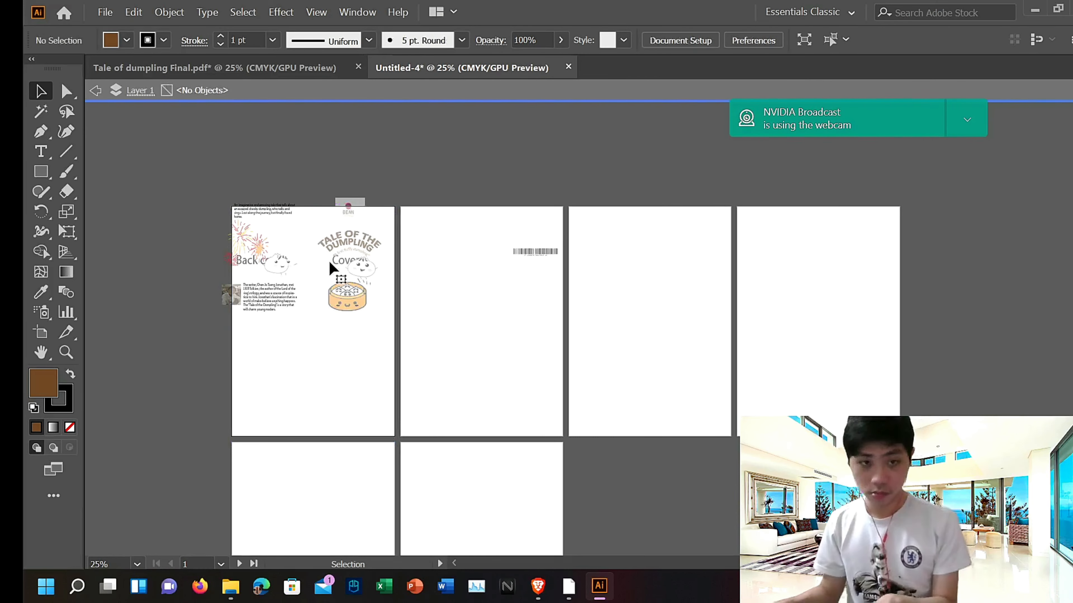
pyautogui.doubleClick(231, 170)
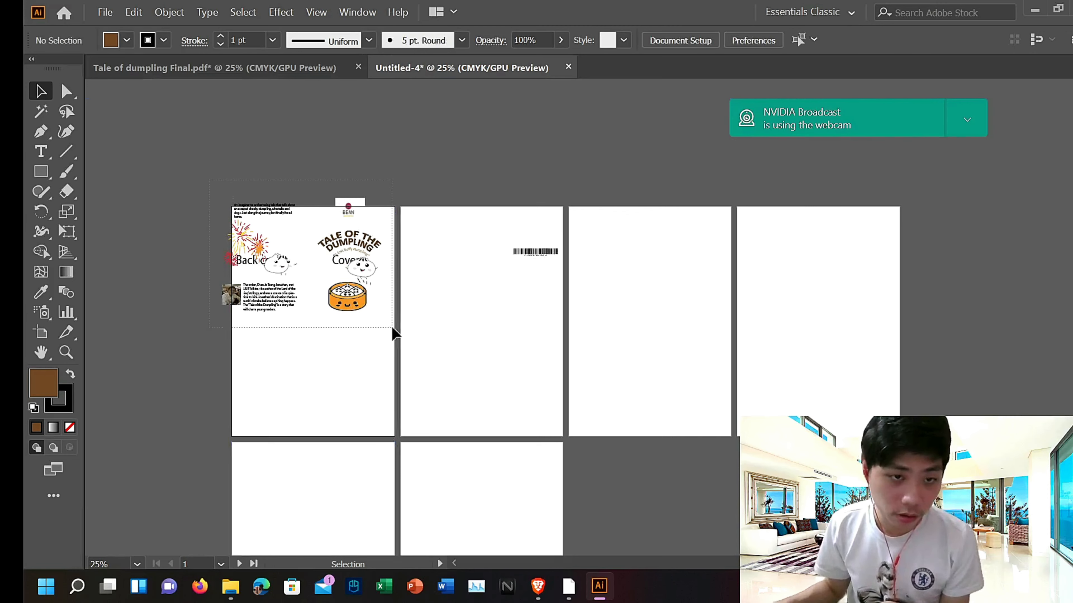
# Step: Select all content on the first artboard, nudge it down, and pull its left edge in to the artboard's edge
pyautogui.hotkey('ctrl', 'a')
pyautogui.scroll(-2, 391, 326)
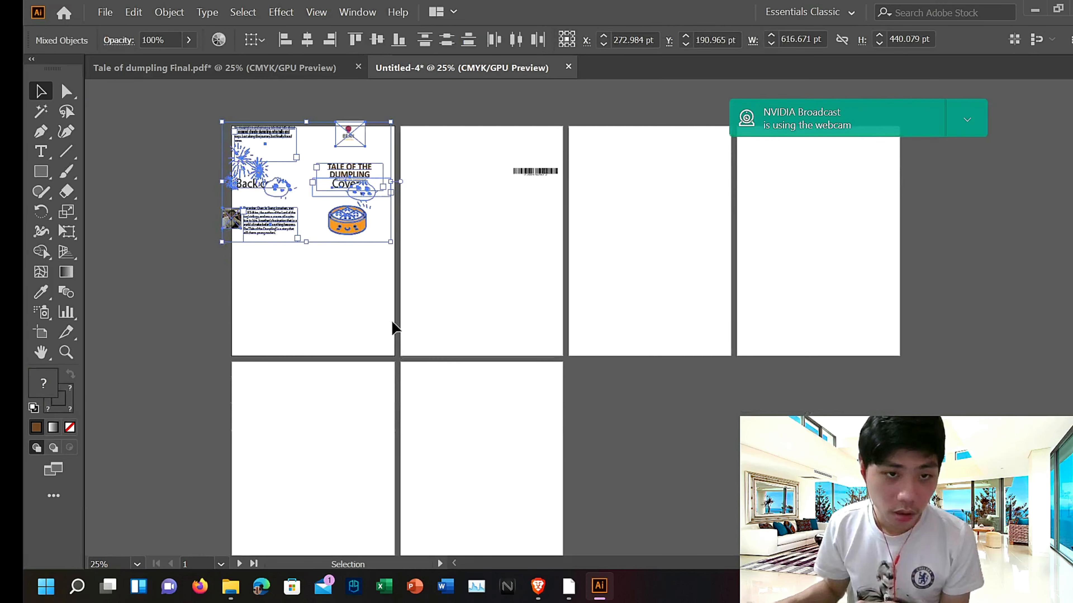
pyautogui.scroll(-1, 392, 315)
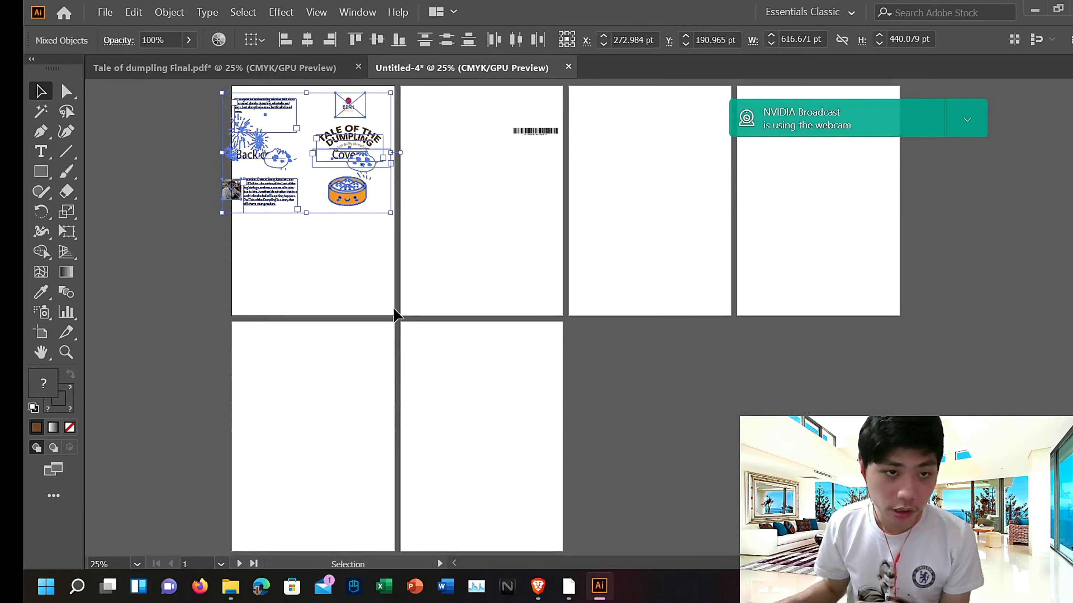
pyautogui.press('Down')
pyautogui.press('Down')
pyautogui.press('Down')
pyautogui.press('Down')
pyautogui.press('Down')
pyautogui.press('Down')
pyautogui.press('Down')
pyautogui.press('Down')
pyautogui.press('Down')
pyautogui.press('Down')
pyautogui.press('Down')
pyautogui.press('Down')
pyautogui.press('Down')
pyautogui.press('Down')
pyautogui.press('Down')
pyautogui.press('Down')
pyautogui.press('Down')
pyautogui.press('Down')
pyautogui.press('Down')
pyautogui.press('Down')
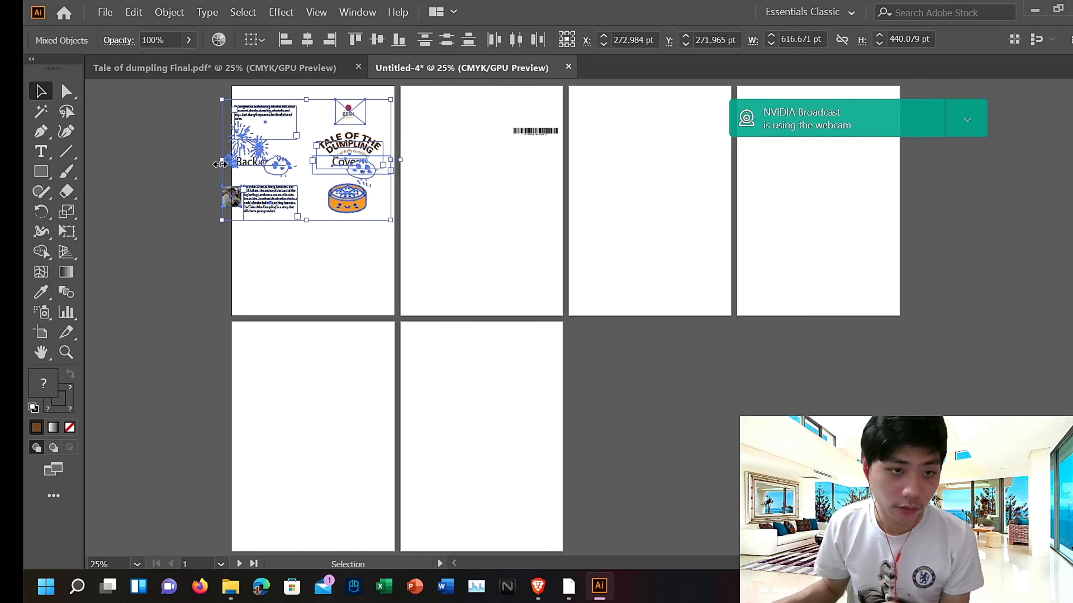
pyautogui.moveTo(219, 164); pyautogui.dragTo(232, 165)
# Step: Stretch the selected content's top and bottom edges to the first artboard's edges, about 828 pt high
pyautogui.scroll(1, 306, 168)
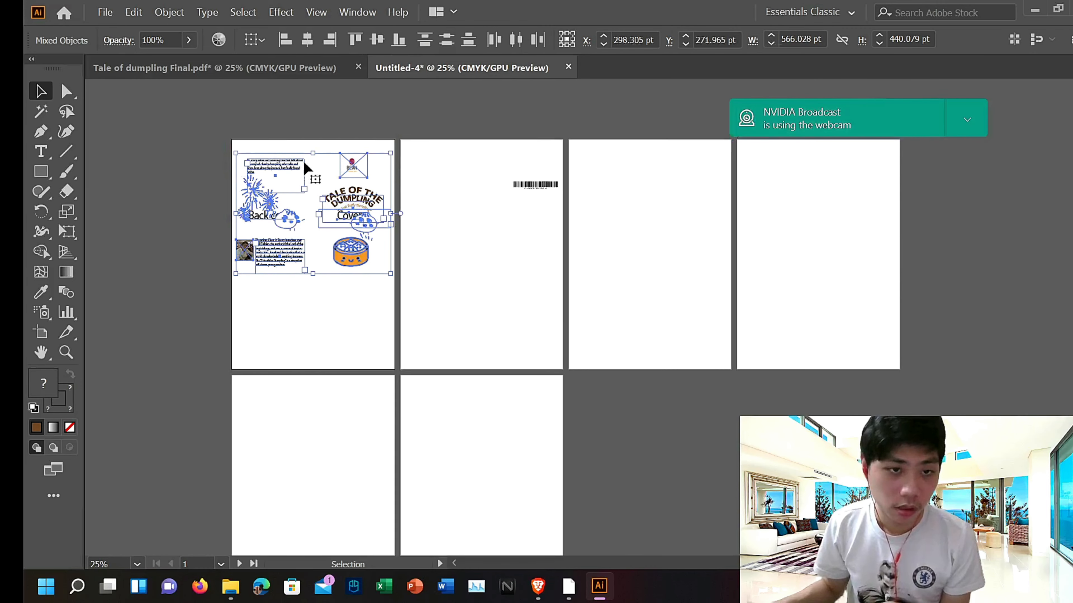
pyautogui.moveTo(312, 154); pyautogui.dragTo(313, 142)
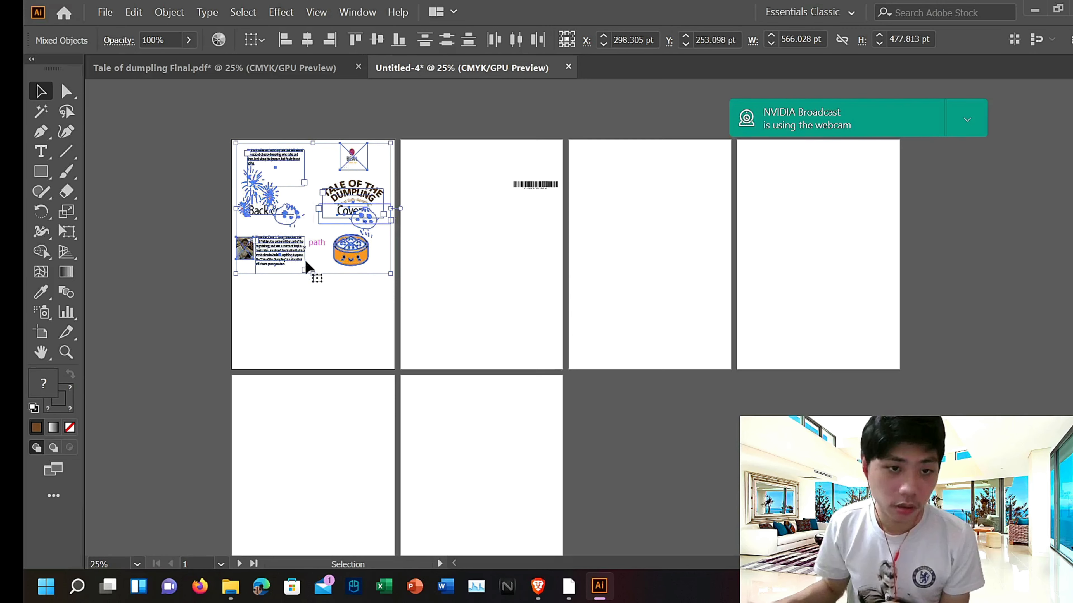
pyautogui.moveTo(313, 275); pyautogui.dragTo(313, 369)
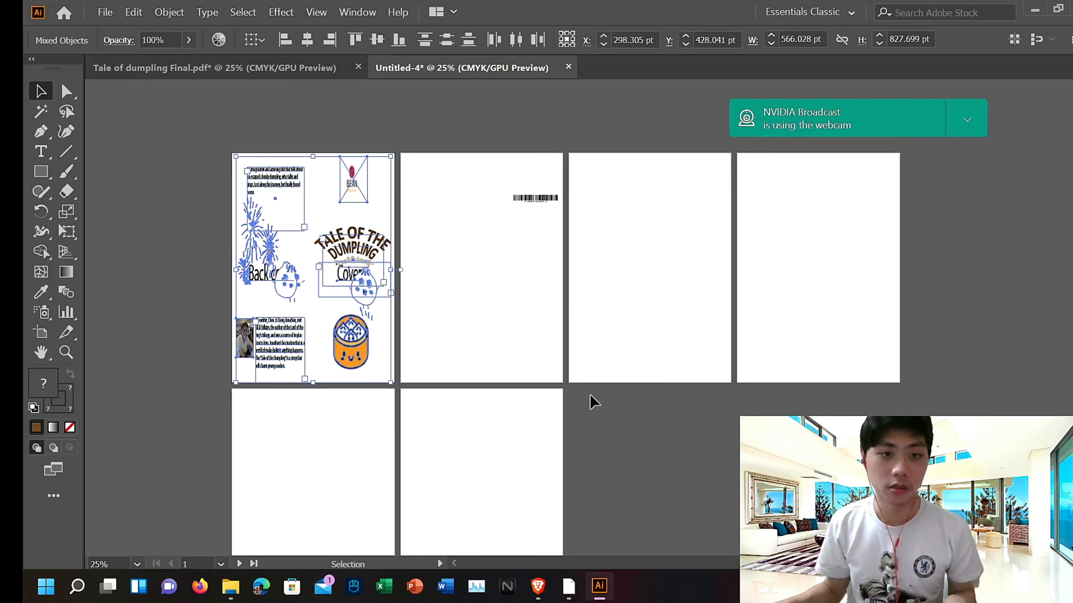
# Step: Cut all the stretched content from the first artboard and paste it into the Tale of dumpling Final.pdf document
pyautogui.hotkey('ctrl', '=')
pyautogui.hotkey('ctrl', '=')
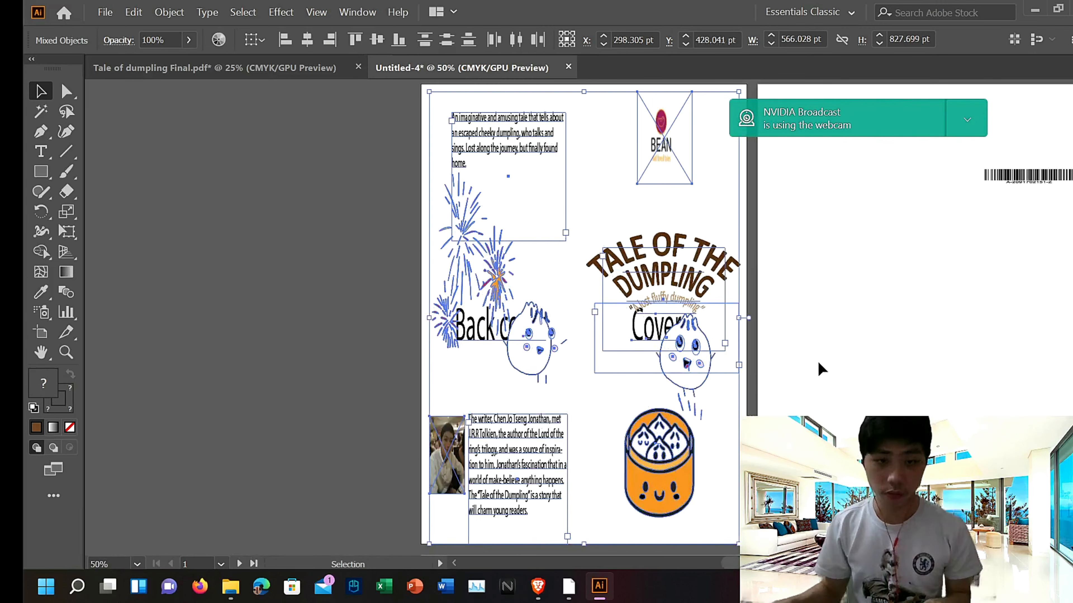
pyautogui.click(122, 360)
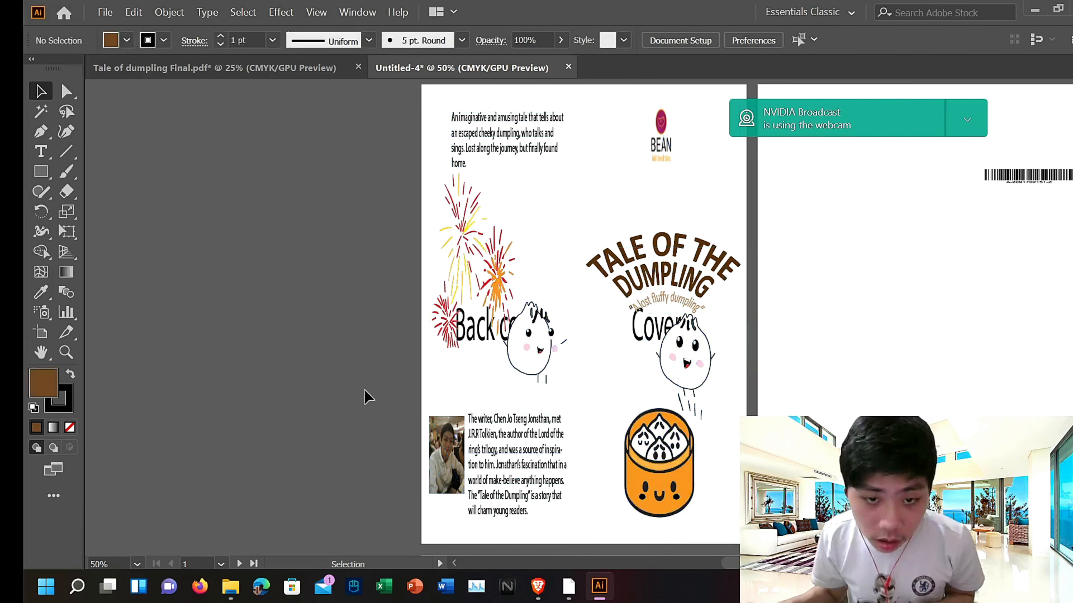
pyautogui.scroll(2, 378, 351)
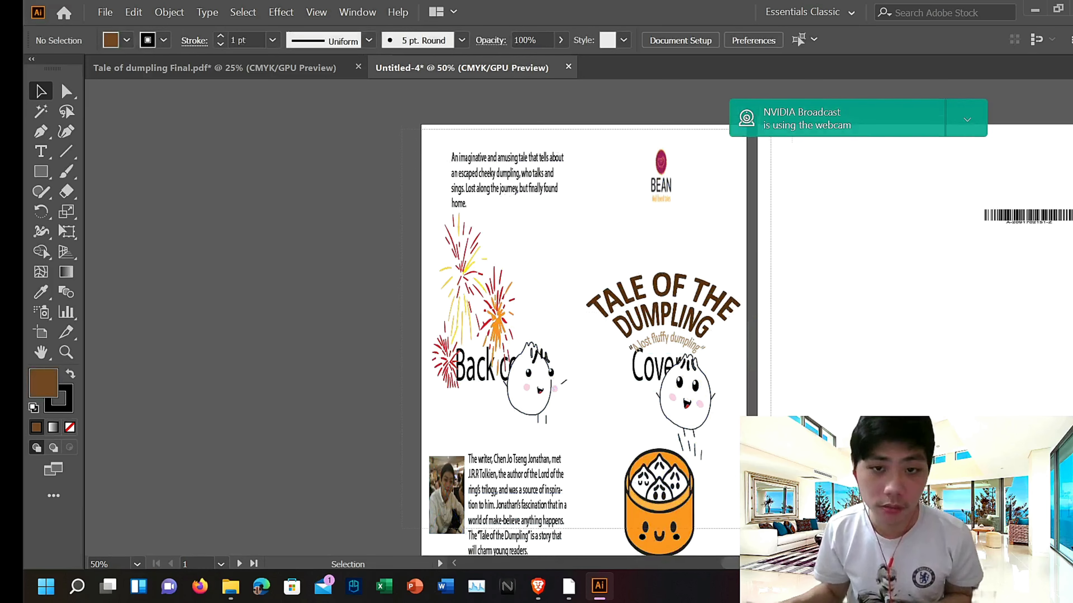
pyautogui.scroll(-1, 699, 524)
pyautogui.hotkey('ctrl', 'a')
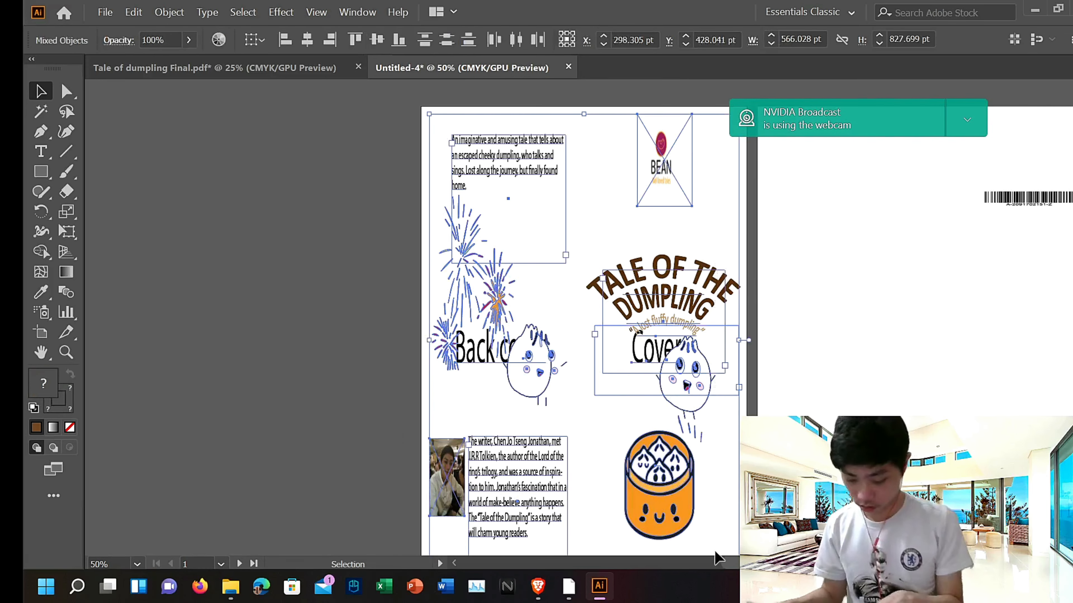
pyautogui.hotkey('ctrl', 'x')
pyautogui.click(244, 67)
pyautogui.hotkey('ctrl', 'v')
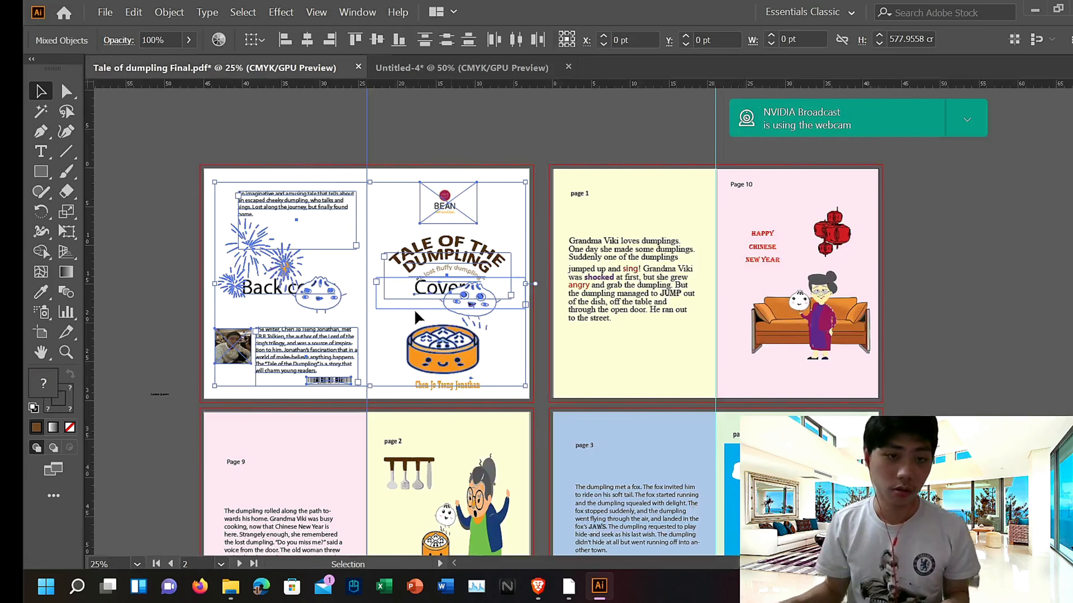
# Step: Copy the pasted cover content in the PDF document and paste it back into the Untitled-4 document
pyautogui.click(177, 167)
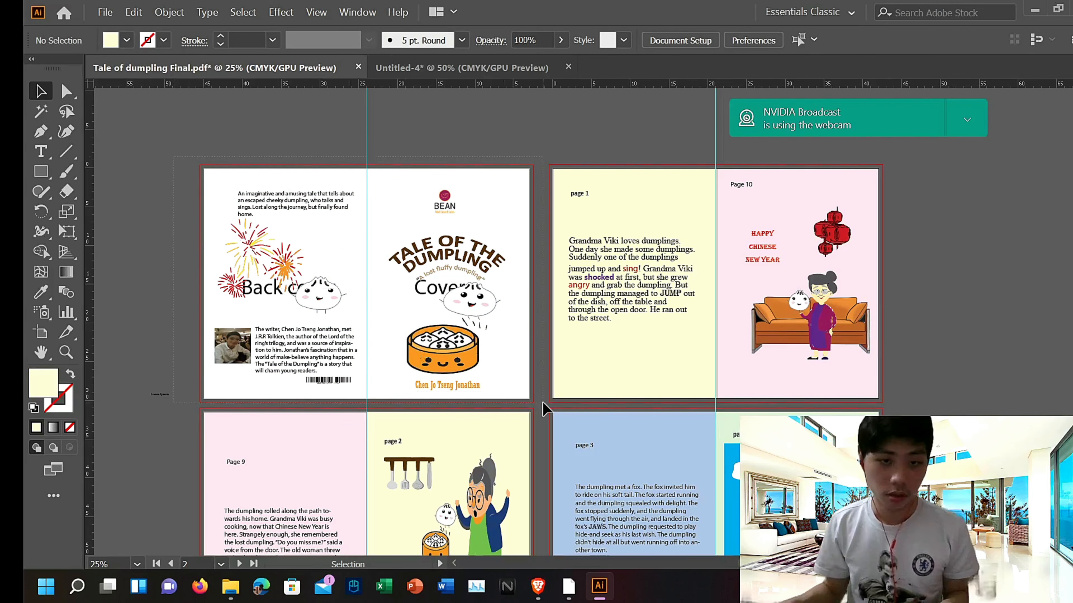
pyautogui.moveTo(525, 397); pyautogui.dragTo(522, 399)
pyautogui.hotkey('ctrl', 'c')
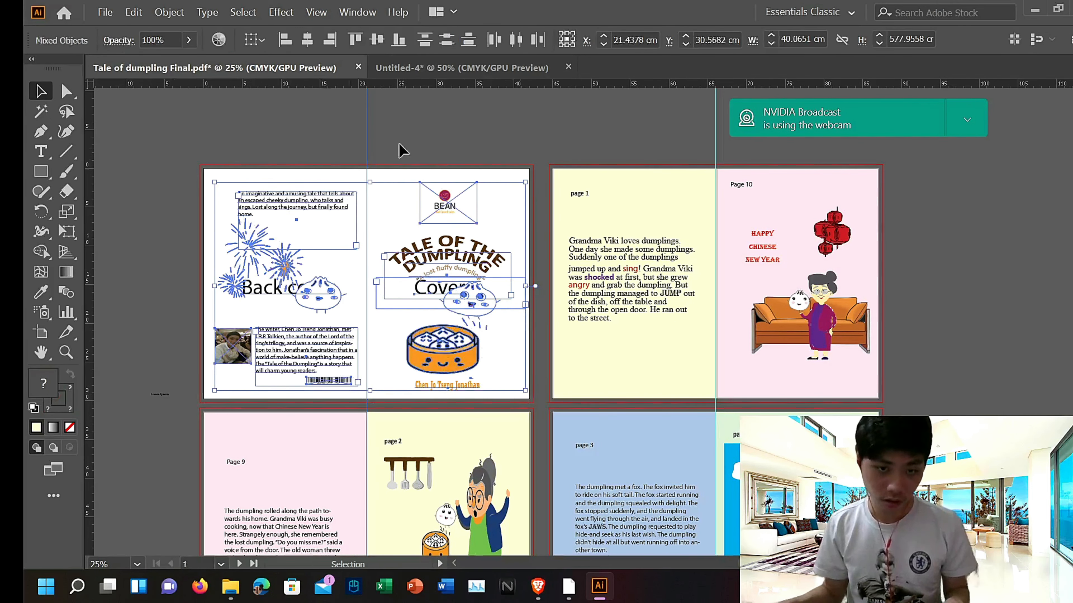
pyautogui.click(417, 69)
pyautogui.hotkey('ctrl', 'v')
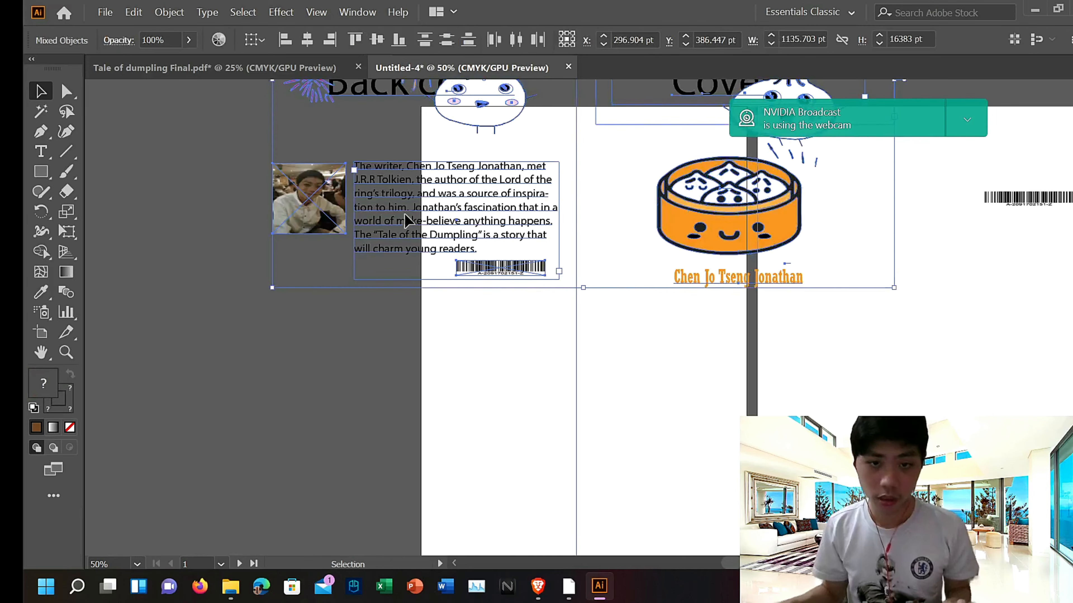
# Step: Nudge the pasted content down and scroll over it to check its placement against the artboards
pyautogui.scroll(-2, 598, 266)
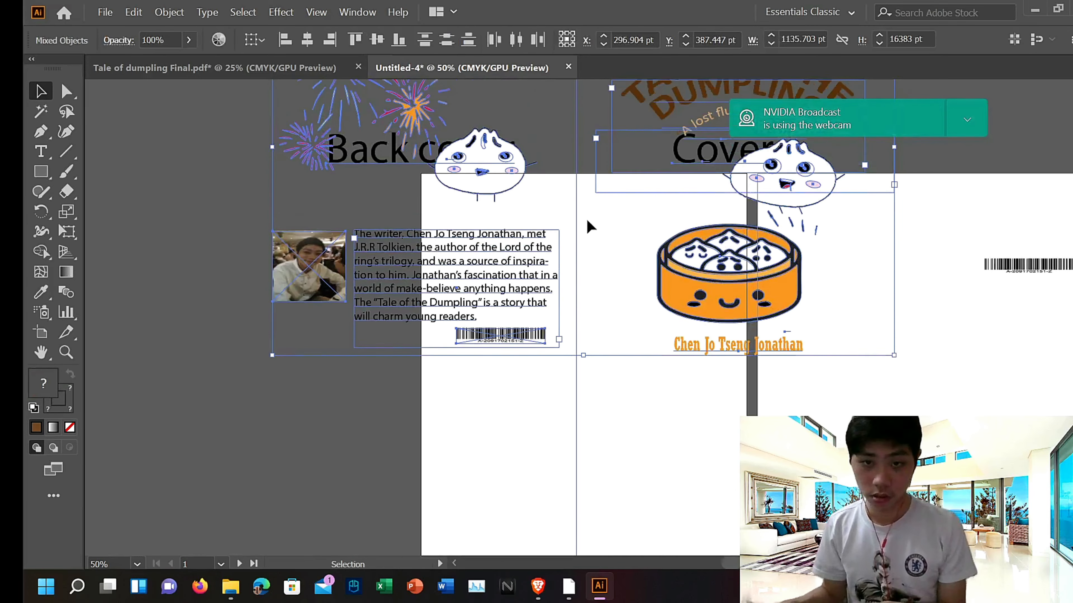
pyautogui.scroll(-4, 584, 213)
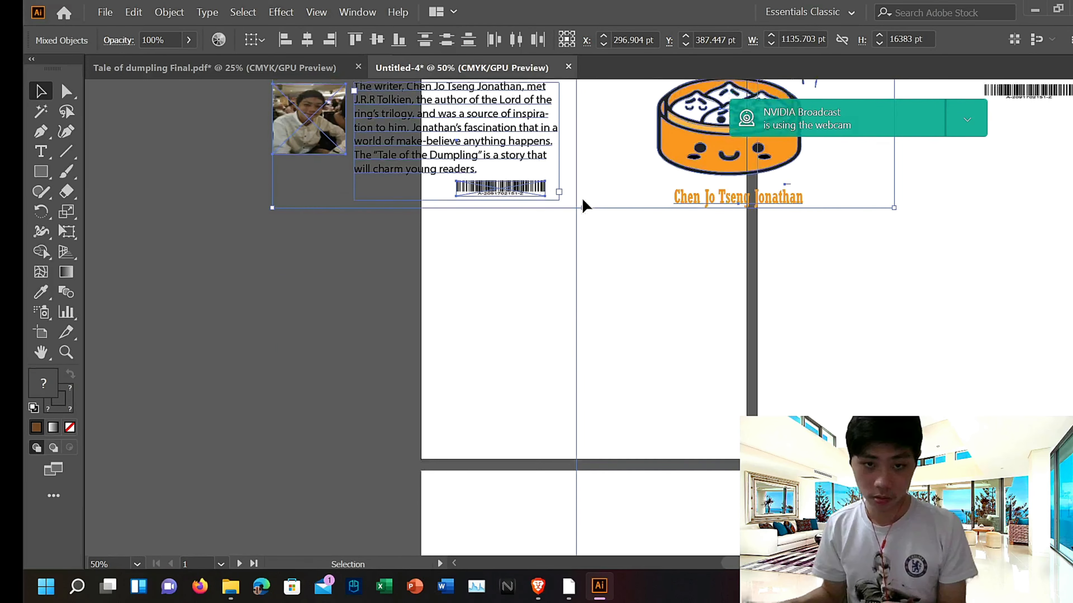
pyautogui.scroll(12, 583, 200)
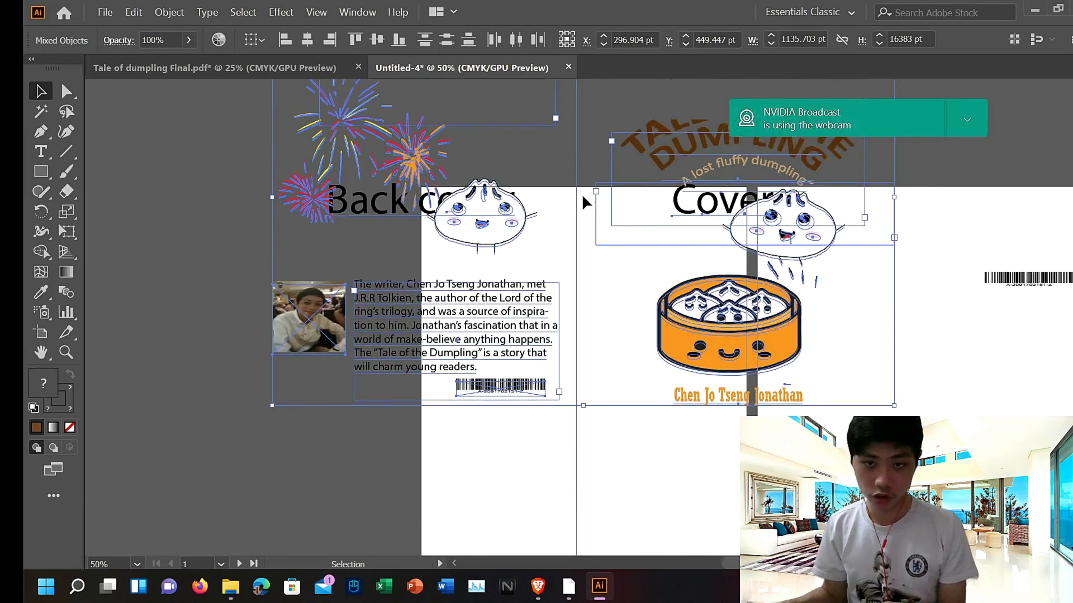
pyautogui.scroll(-2, 581, 199)
pyautogui.scroll(4, 581, 191)
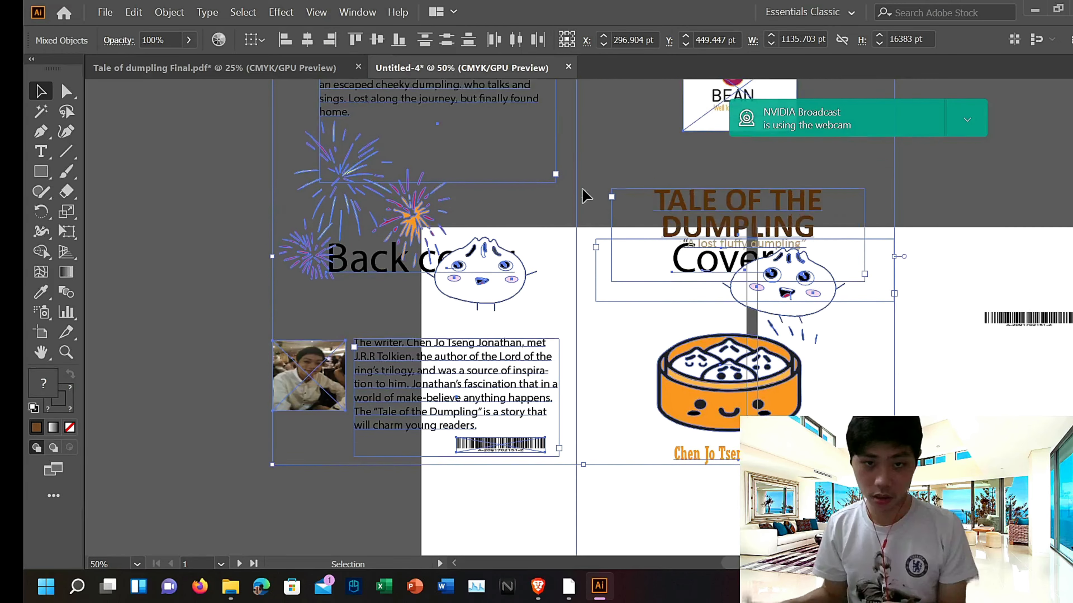
pyautogui.scroll(2, 584, 190)
pyautogui.scroll(-9, 582, 184)
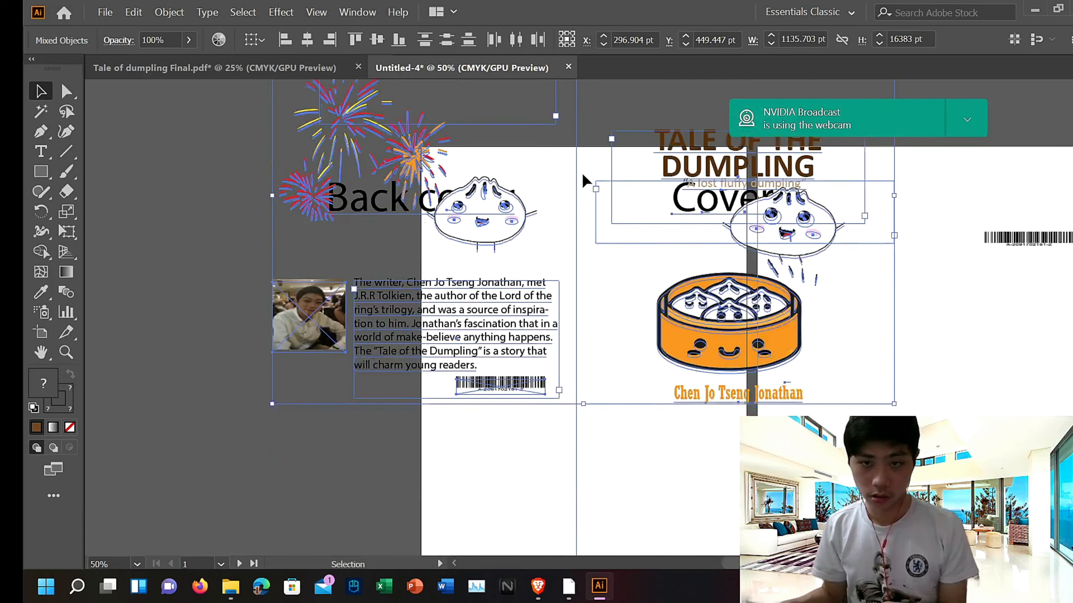
pyautogui.scroll(1, 581, 172)
pyautogui.scroll(-9, 582, 172)
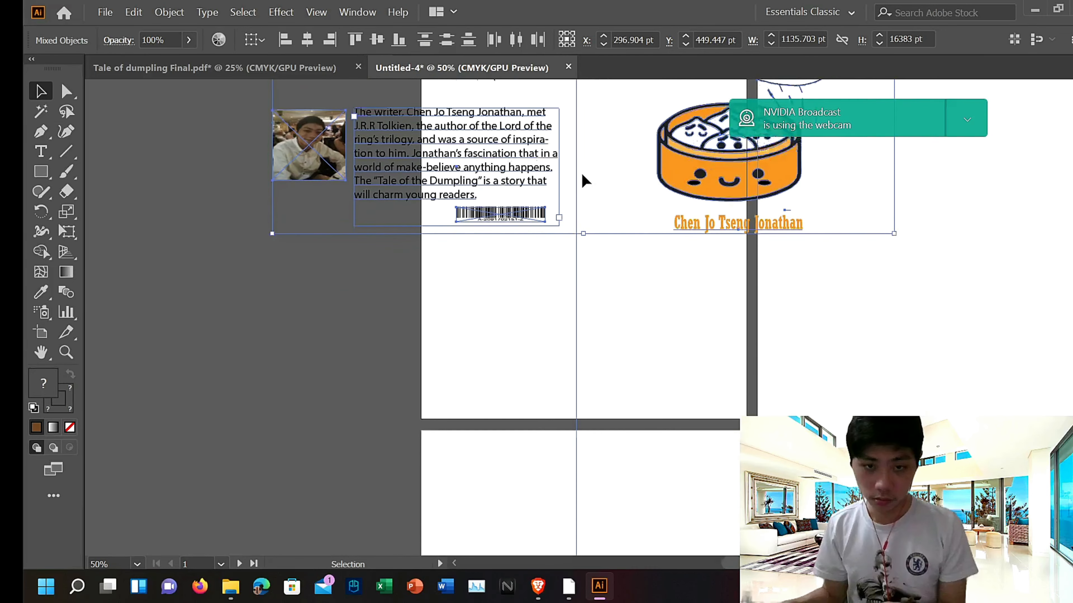
pyautogui.scroll(-2, 581, 177)
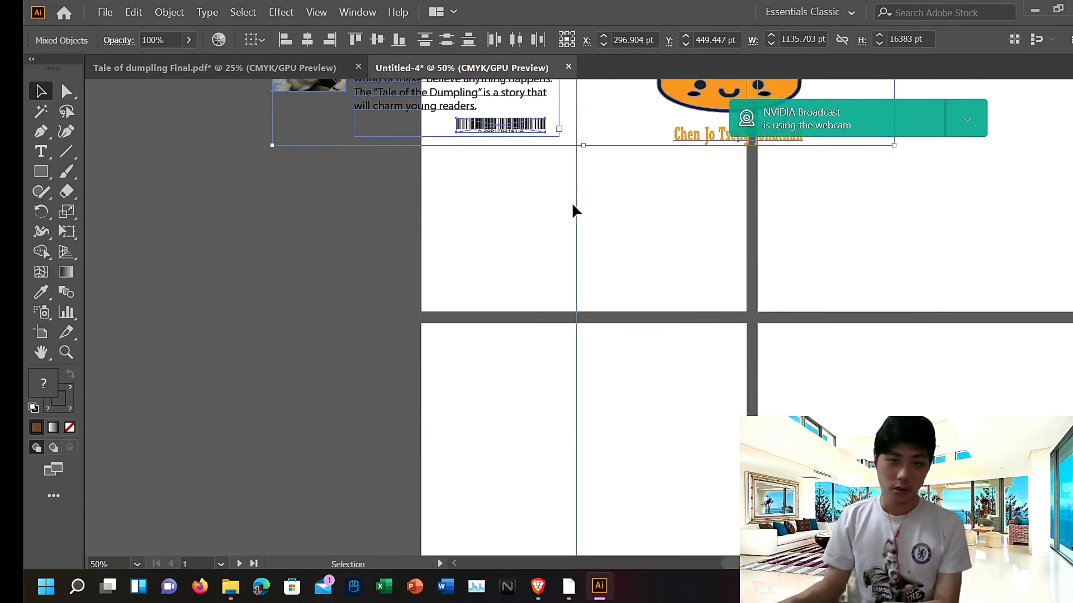
pyautogui.press('Down')
pyautogui.press('Down')
pyautogui.press('Down')
pyautogui.press('Down')
pyautogui.press('Down')
pyautogui.press('Down')
pyautogui.press('Down')
pyautogui.press('Down')
pyautogui.press('Down')
pyautogui.press('Down')
pyautogui.press('Down')
pyautogui.press('Down')
pyautogui.press('Down')
pyautogui.press('Down')
pyautogui.press('Down')
pyautogui.press('Down')
pyautogui.press('Down')
pyautogui.press('Down')
pyautogui.press('Down')
pyautogui.press('Down')
pyautogui.scroll(-1, 573, 204)
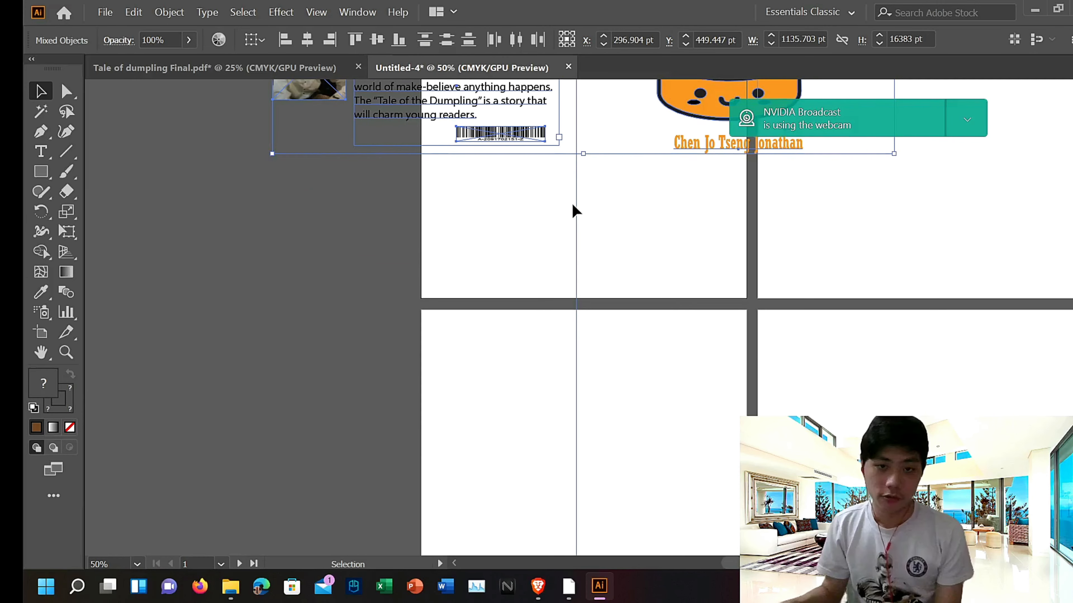
pyautogui.press('Down')
pyautogui.press('Down')
pyautogui.press('Down')
pyautogui.press('Down')
pyautogui.press('Down')
pyautogui.press('Down')
pyautogui.press('Down')
pyautogui.press('Down')
pyautogui.press('Down')
pyautogui.press('Down')
pyautogui.press('Down')
pyautogui.press('Down')
pyautogui.press('Down')
pyautogui.press('Down')
pyautogui.press('Down')
pyautogui.press('Down')
pyautogui.press('Down')
pyautogui.press('Down')
pyautogui.press('Down')
pyautogui.press('Down')
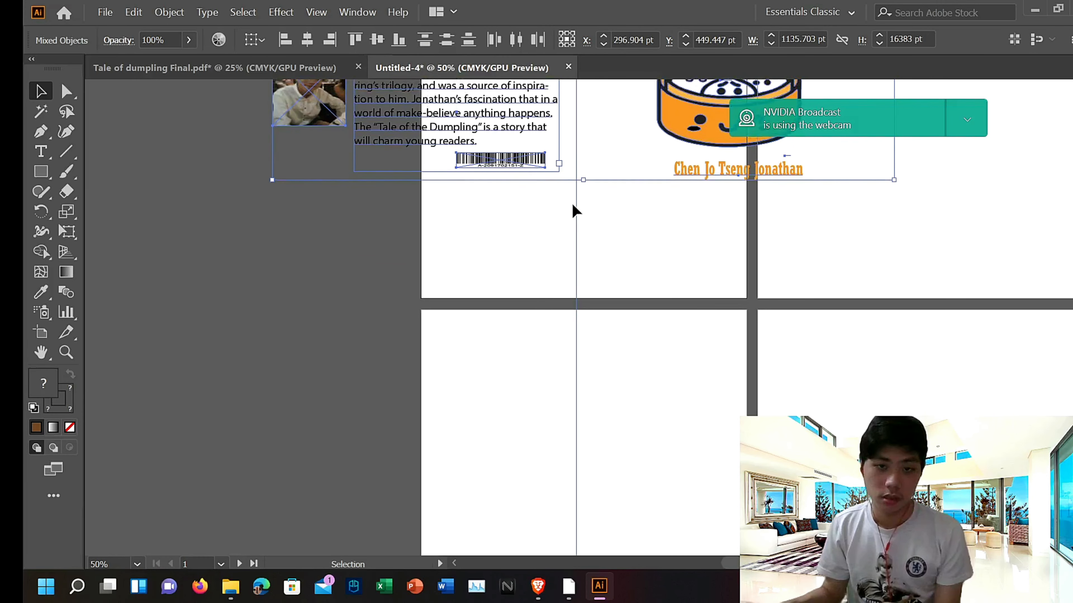
pyautogui.scroll(-1, 571, 206)
pyautogui.press('Down')
pyautogui.press('Down')
pyautogui.press('Down')
pyautogui.press('Down')
pyautogui.press('Down')
pyautogui.press('Down')
pyautogui.press('Down')
pyautogui.press('Down')
pyautogui.press('Down')
pyautogui.press('Down')
pyautogui.press('Down')
pyautogui.press('Down')
pyautogui.press('Down')
pyautogui.press('Down')
pyautogui.press('Down')
pyautogui.press('Down')
pyautogui.press('Down')
pyautogui.press('Down')
pyautogui.press('Down')
pyautogui.press('Down')
pyautogui.scroll(-2, 571, 207)
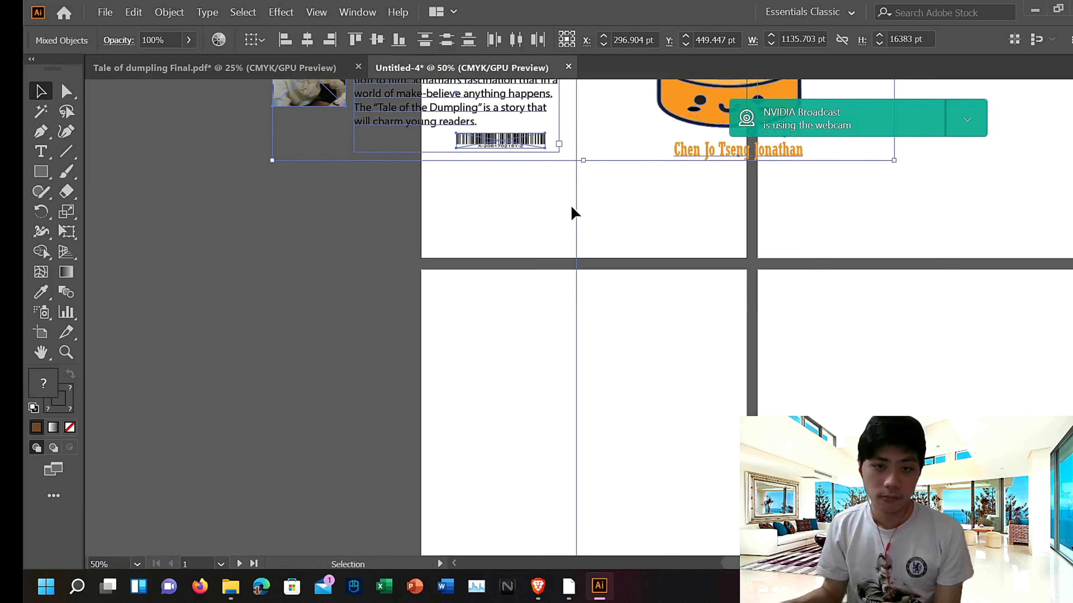
pyautogui.press('Down')
pyautogui.press('Down')
pyautogui.press('Down')
pyautogui.press('Down')
pyautogui.press('Down')
pyautogui.press('Down')
pyautogui.press('Down')
pyautogui.press('Down')
pyautogui.press('Down')
pyautogui.press('Down')
pyautogui.press('Down')
pyautogui.press('Down')
pyautogui.press('Down')
pyautogui.press('Down')
pyautogui.press('Down')
pyautogui.press('Down')
pyautogui.press('Down')
pyautogui.press('Down')
pyautogui.press('Down')
pyautogui.press('Down')
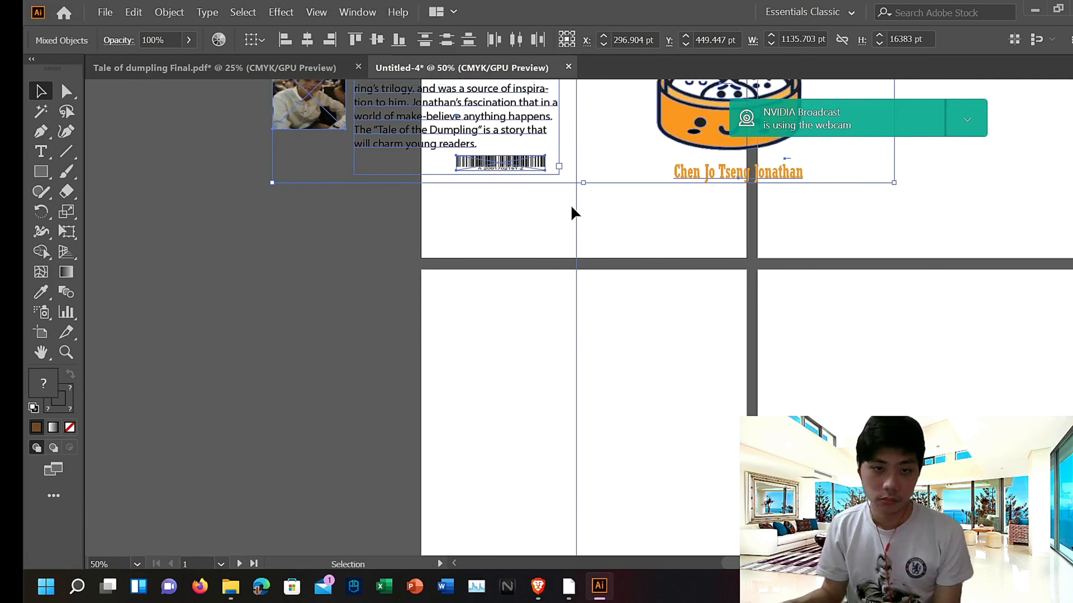
pyautogui.scroll(3, 572, 212)
pyautogui.press('Down')
pyautogui.press('Down')
pyautogui.press('Down')
pyautogui.press('Down')
pyautogui.press('Down')
pyautogui.press('Down')
pyautogui.press('Down')
pyautogui.press('Down')
pyautogui.press('Down')
pyautogui.press('Down')
pyautogui.press('Down')
pyautogui.press('Down')
pyautogui.press('Down')
pyautogui.press('Down')
pyautogui.press('Down')
pyautogui.press('Down')
pyautogui.press('Down')
pyautogui.press('Down')
pyautogui.press('Down')
pyautogui.press('Down')
pyautogui.scroll(3, 572, 213)
pyautogui.scroll(-4, 573, 212)
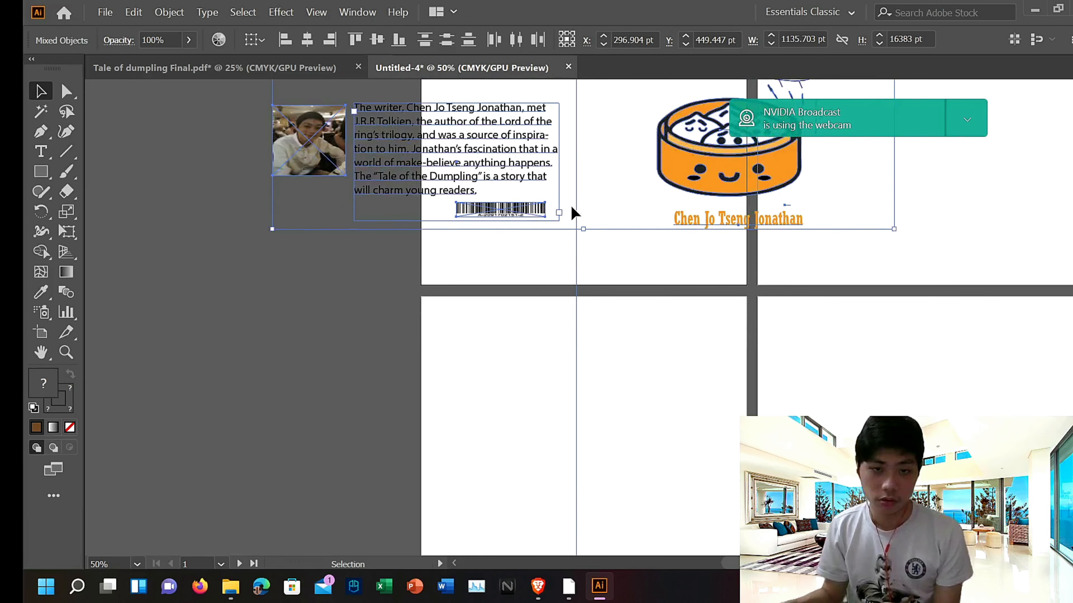
# Step: Nudge the pasted content down and stretch its sides to the first artboard's left and right edges, about 863 pt wide
pyautogui.press('Down')
pyautogui.press('Down')
pyautogui.press('Down')
pyautogui.press('Down')
pyautogui.press('Down')
pyautogui.press('Down')
pyautogui.press('Down')
pyautogui.press('Down')
pyautogui.press('Down')
pyautogui.press('Down')
pyautogui.press('Down')
pyautogui.press('Down')
pyautogui.press('Down')
pyautogui.press('Down')
pyautogui.press('Down')
pyautogui.press('Down')
pyautogui.press('Down')
pyautogui.press('Down')
pyautogui.press('Down')
pyautogui.press('Down')
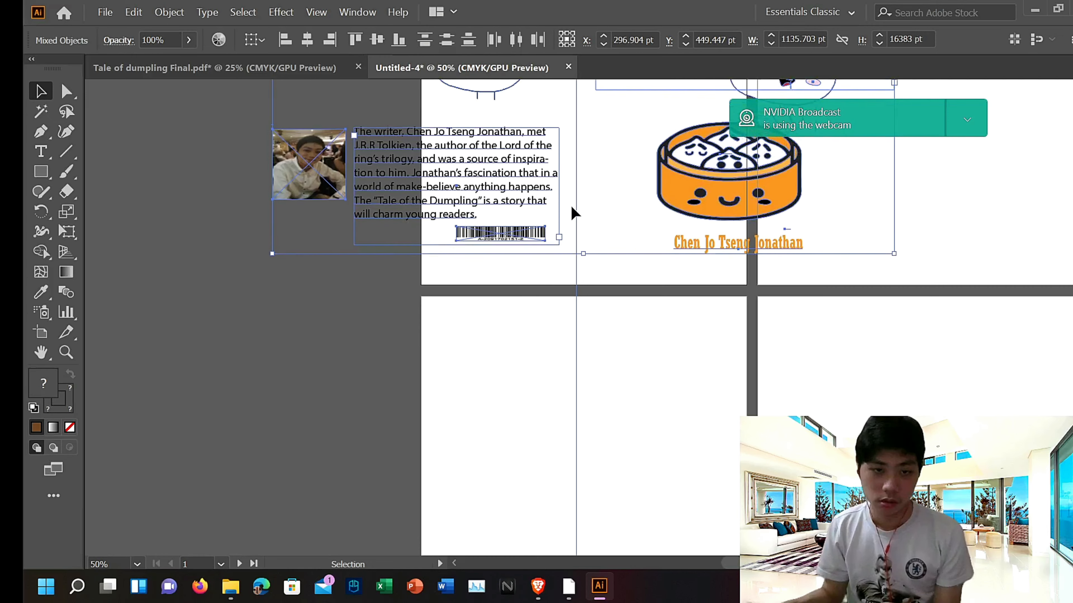
pyautogui.press('Down')
pyautogui.press('Down')
pyautogui.press('Down')
pyautogui.press('Down')
pyautogui.press('Down')
pyautogui.press('Down')
pyautogui.press('Down')
pyautogui.press('Down')
pyautogui.press('Down')
pyautogui.press('Down')
pyautogui.press('Down')
pyautogui.press('Down')
pyautogui.press('Down')
pyautogui.press('Down')
pyautogui.press('Down')
pyautogui.press('Down')
pyautogui.press('Down')
pyautogui.press('Down')
pyautogui.press('Down')
pyautogui.press('Down')
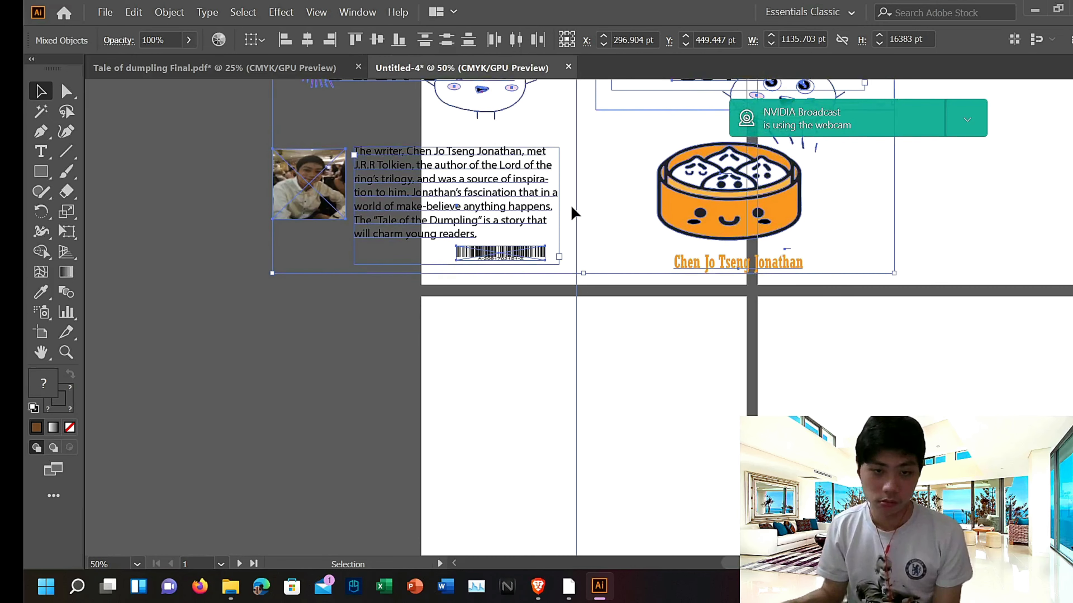
pyautogui.scroll(20, 572, 213)
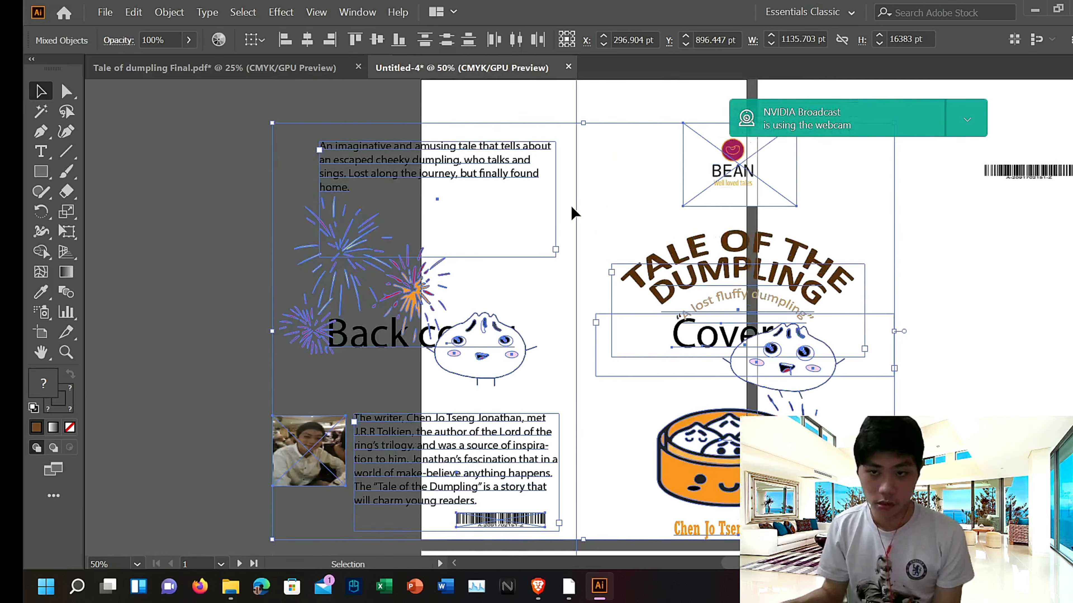
pyautogui.moveTo(894, 193); pyautogui.dragTo(745, 147)
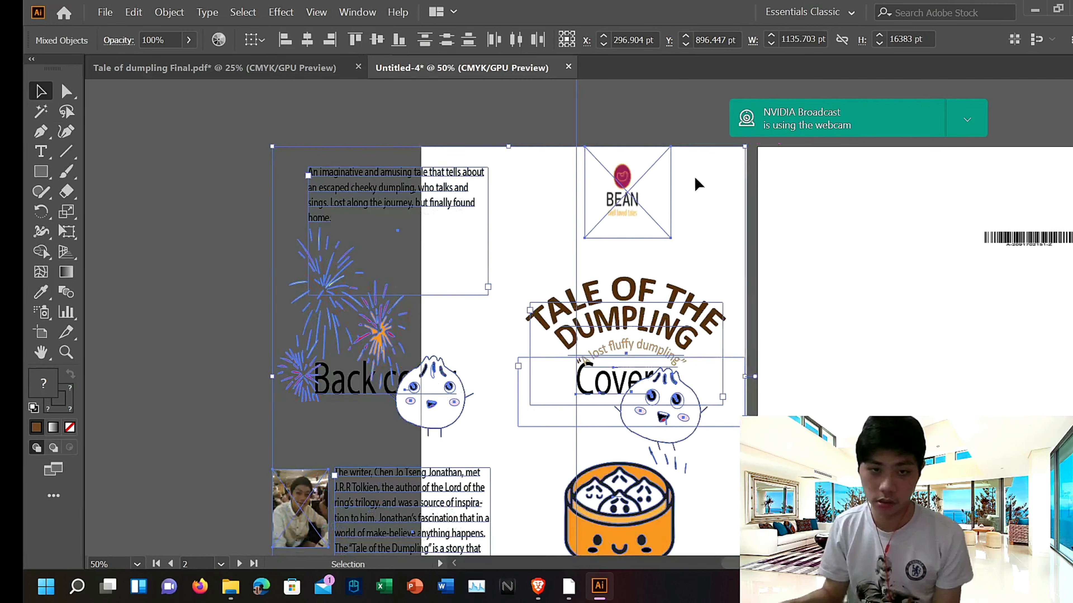
pyautogui.moveTo(270, 145); pyautogui.dragTo(421, 146)
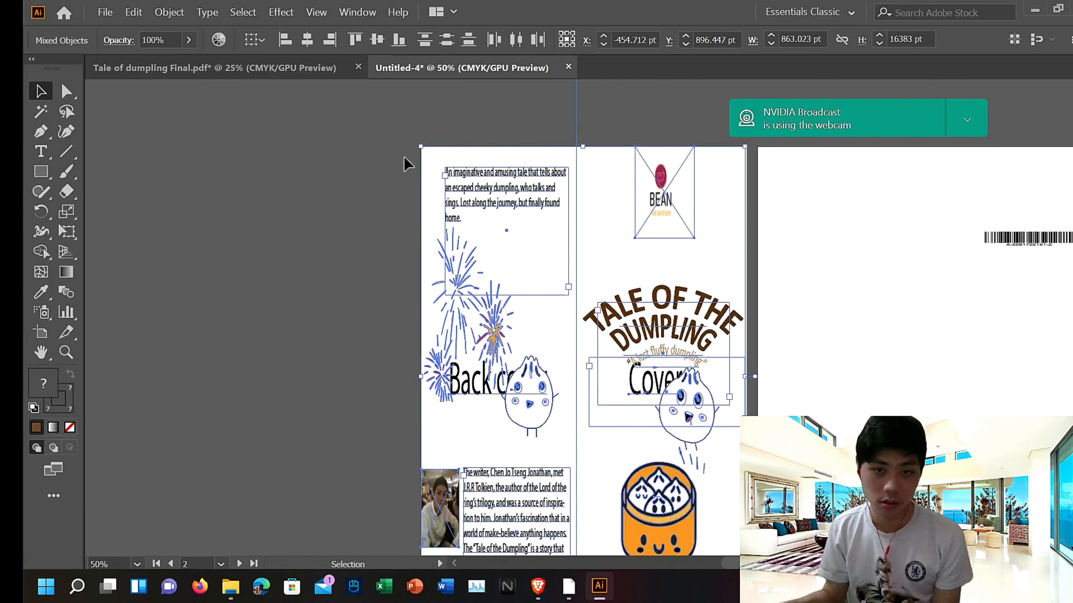
# Step: Draw a brown rectangle covering the whole first artboard
pyautogui.click(250, 167)
pyautogui.scroll(-5, 638, 422)
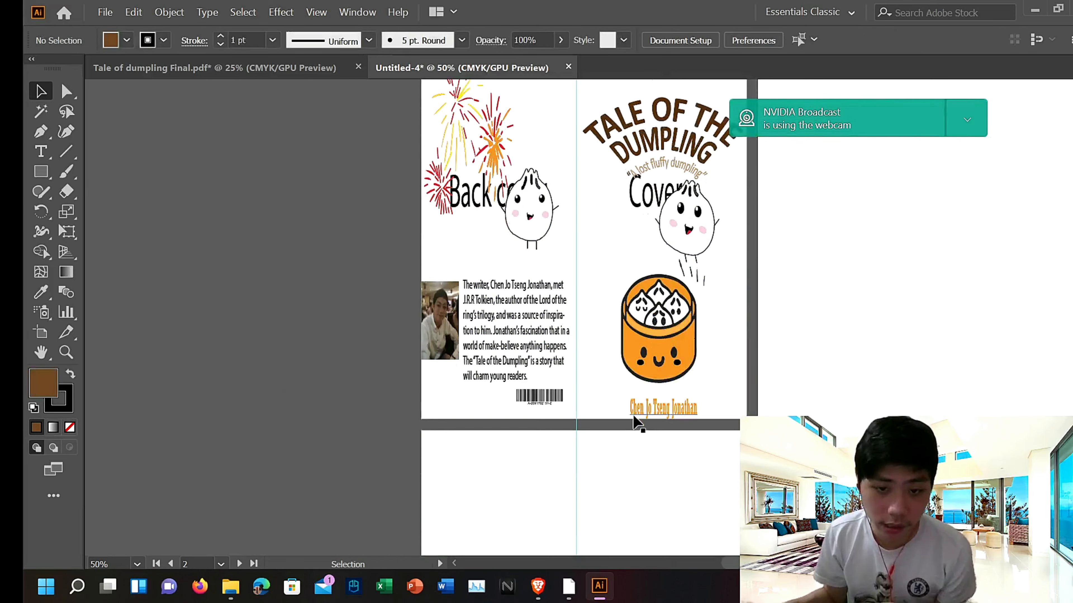
pyautogui.scroll(5, 257, 161)
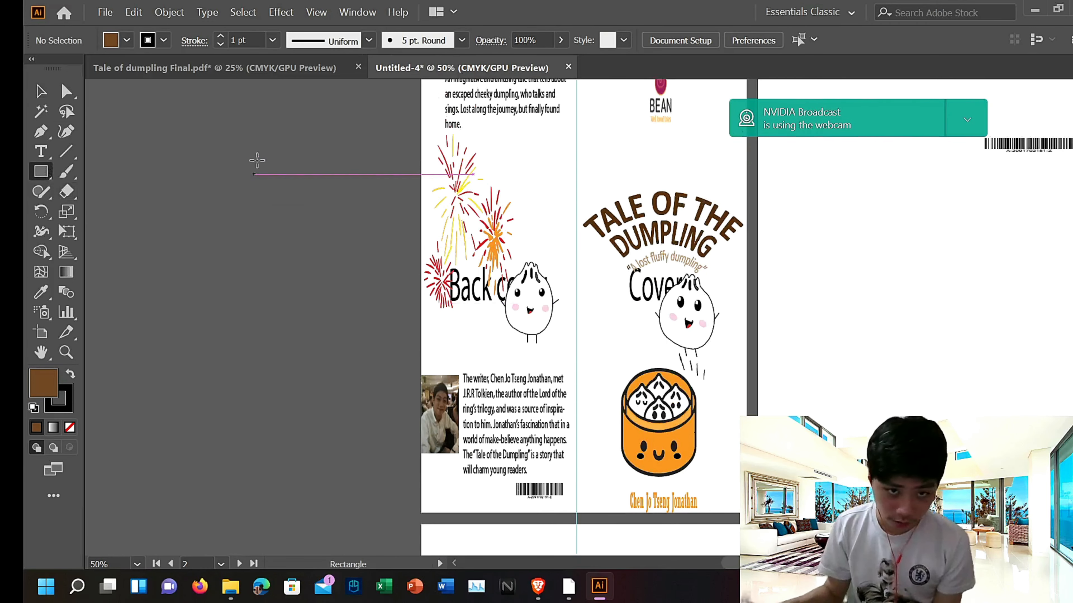
pyautogui.moveTo(421, 161); pyautogui.dragTo(745, 501)
pyautogui.scroll(-3, 760, 525)
pyautogui.scroll(2, 586, 383)
pyautogui.click(40, 91)
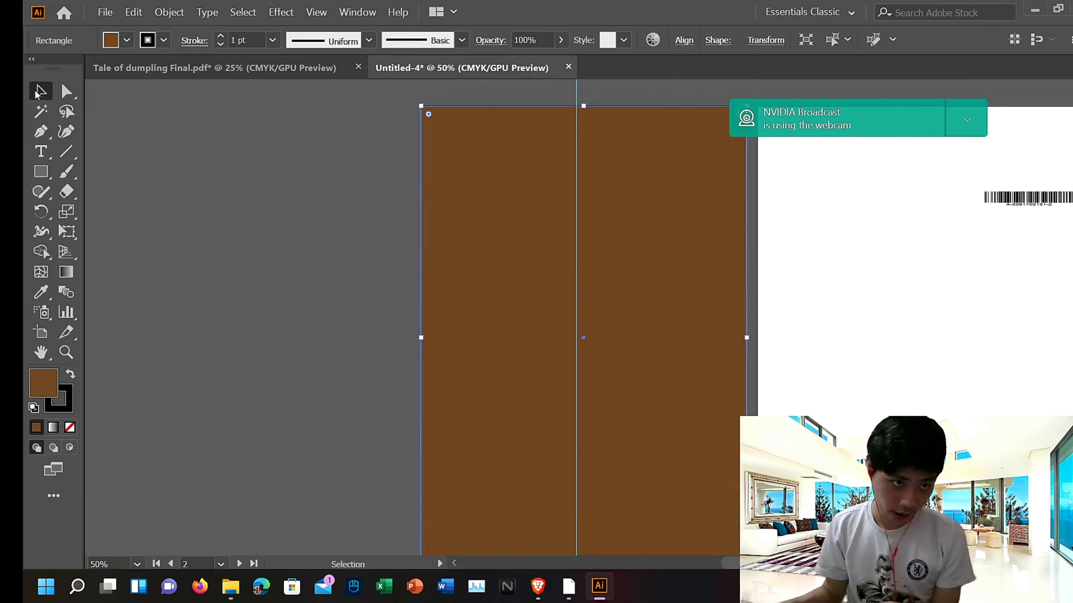
# Step: Send the background rectangle to the back behind the cover content
pyautogui.rightClick(527, 210)
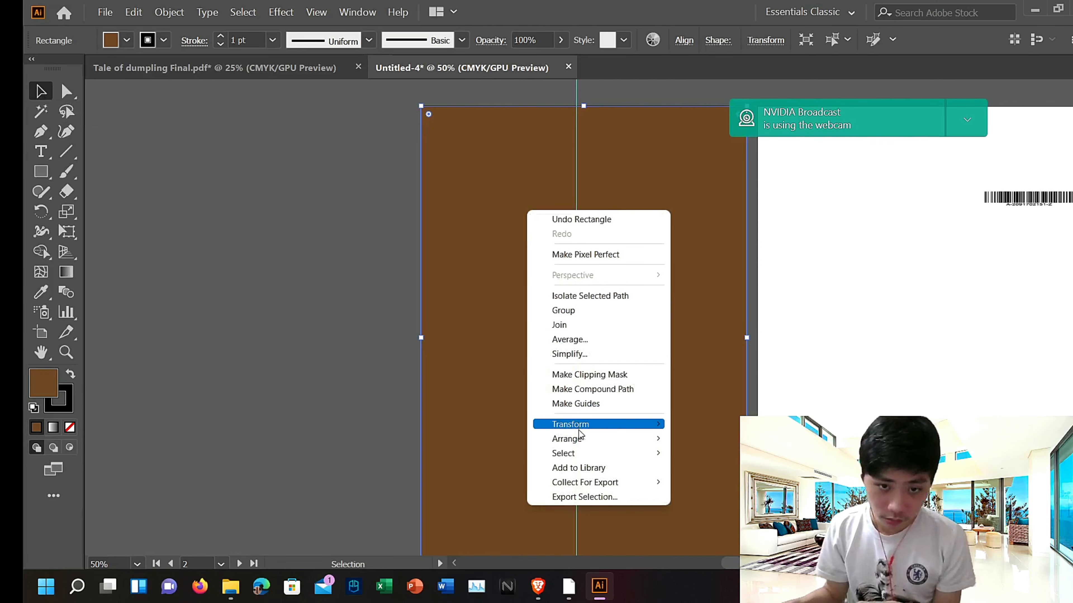
pyautogui.moveTo(582, 439)
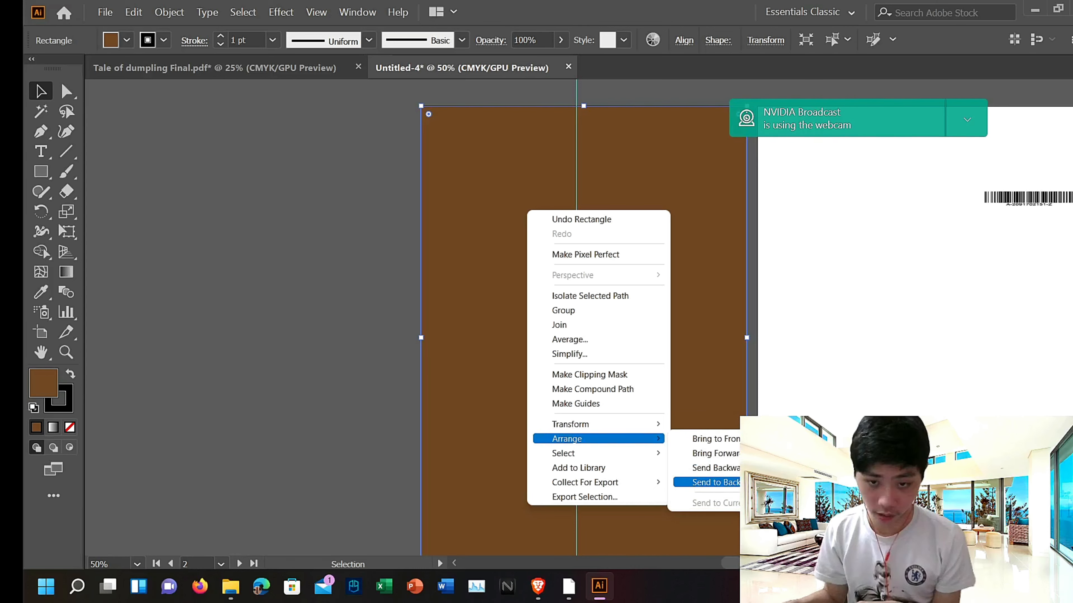
pyautogui.click(714, 482)
pyautogui.click(296, 350)
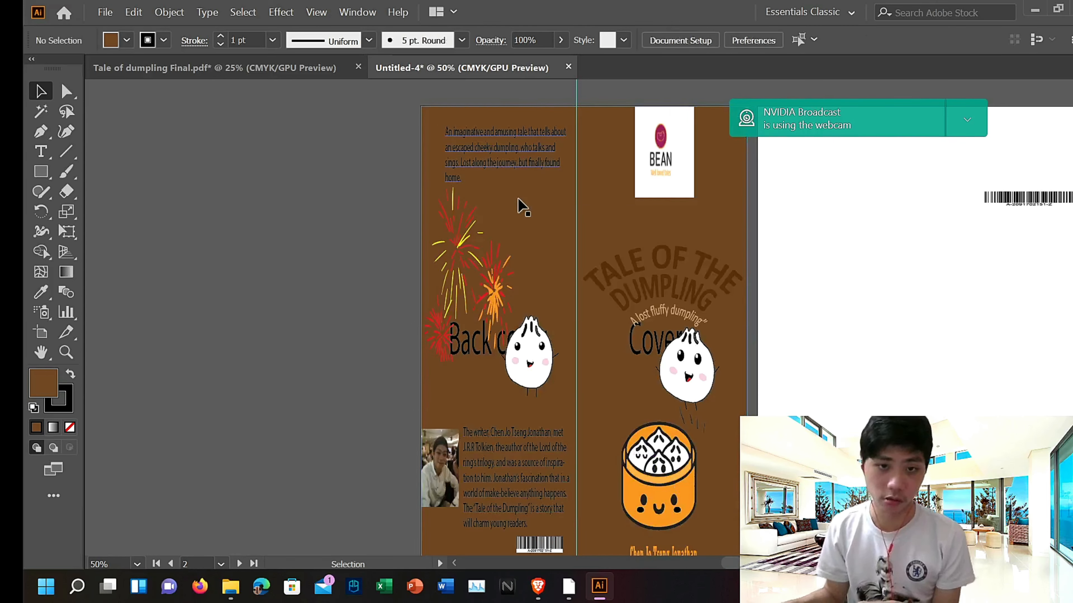
# Step: Change the background rectangle's fill to yellow
pyautogui.doubleClick(533, 254)
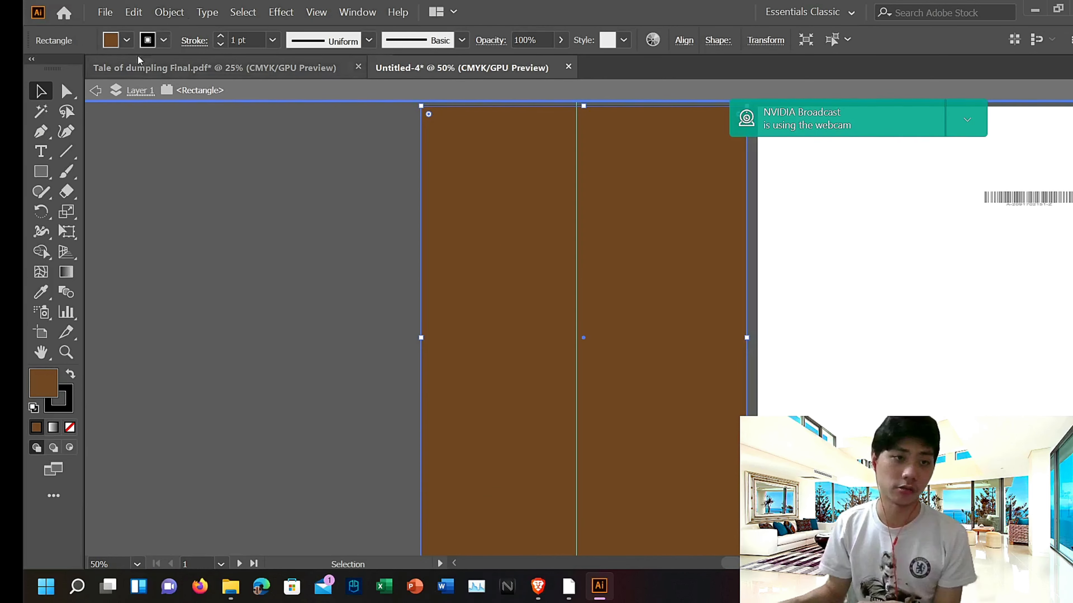
pyautogui.click(126, 40)
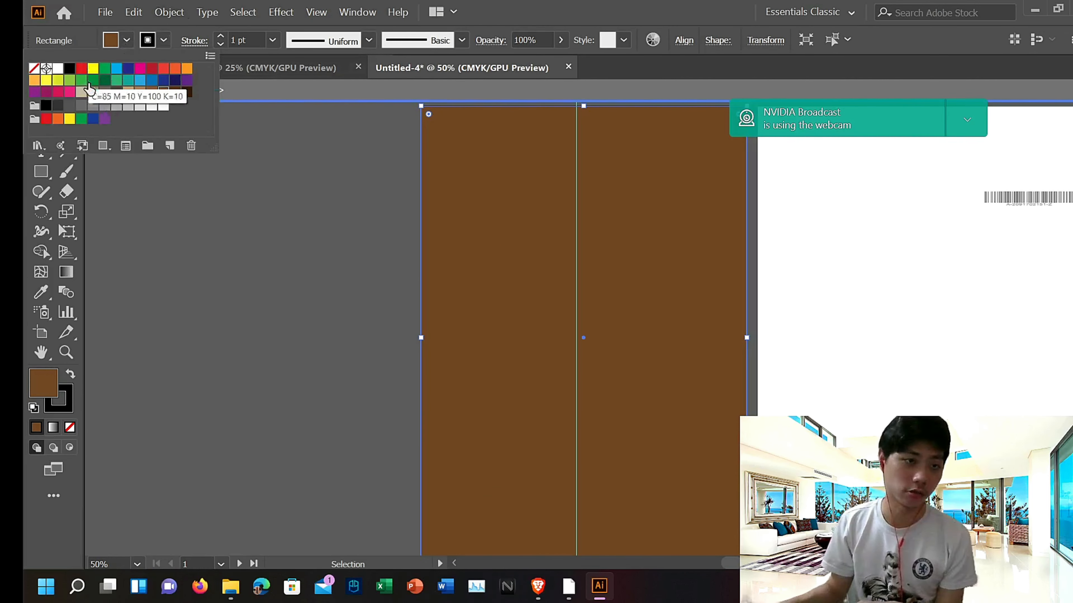
pyautogui.click(93, 69)
pyautogui.doubleClick(243, 210)
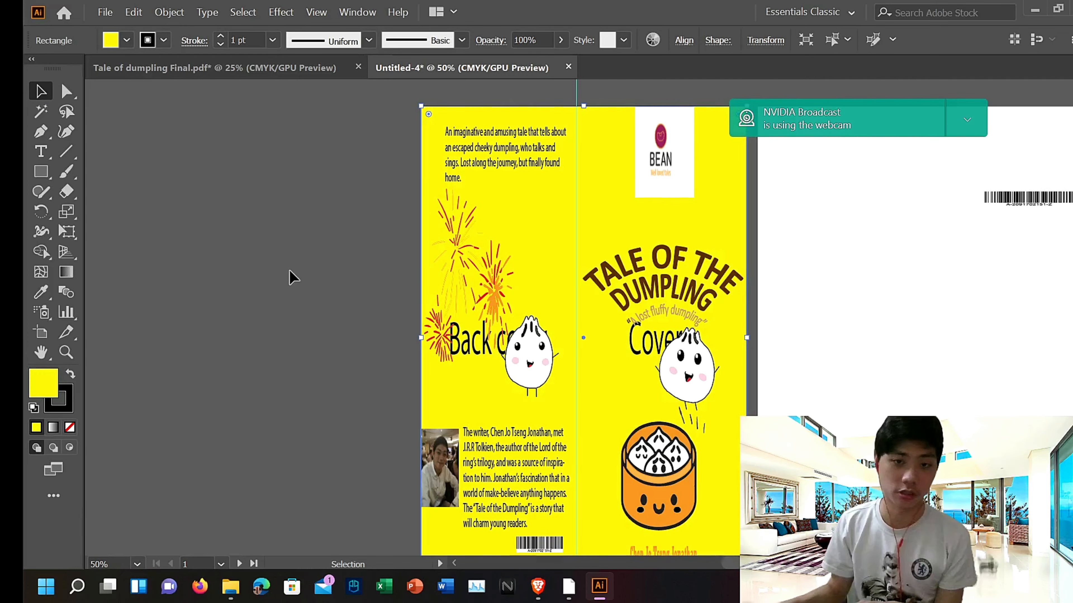
# Step: Delete the "Back cover" and "Cover" placeholder labels from the spread
pyautogui.scroll(-4, 352, 248)
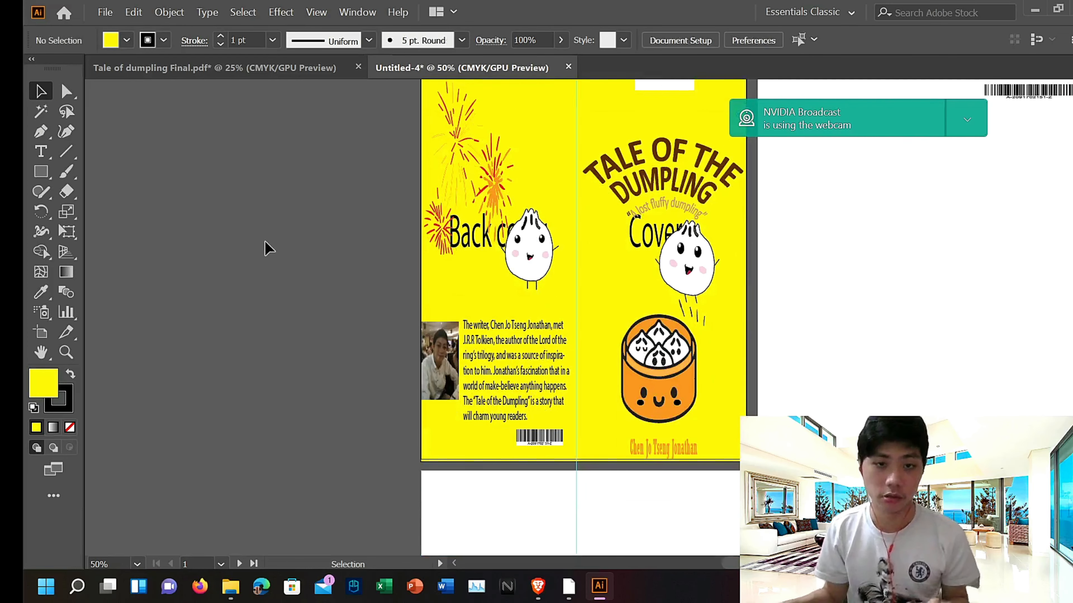
pyautogui.click(478, 245)
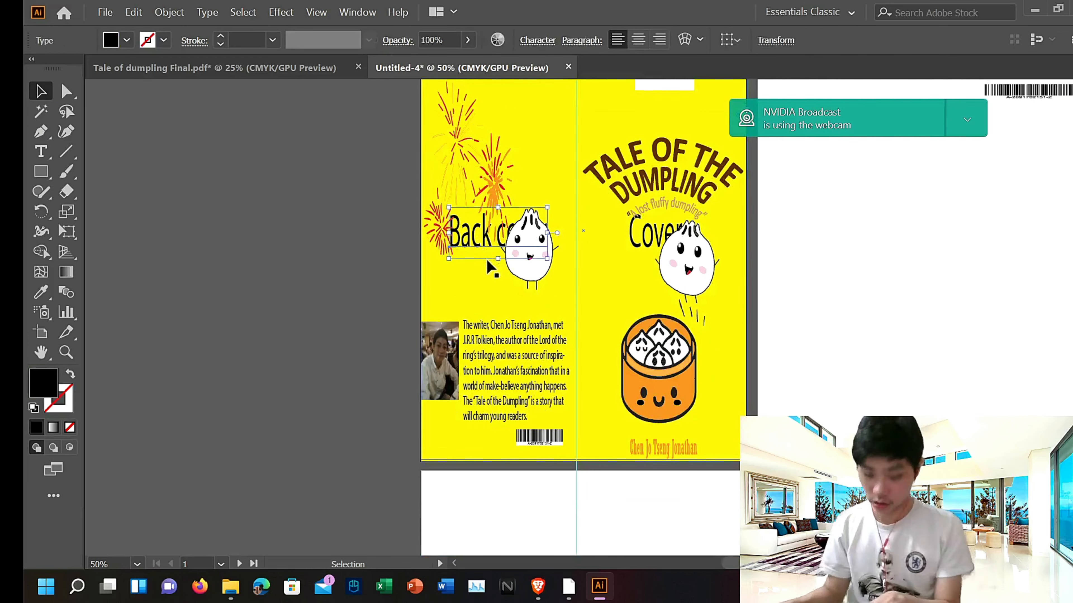
pyautogui.press('Delete')
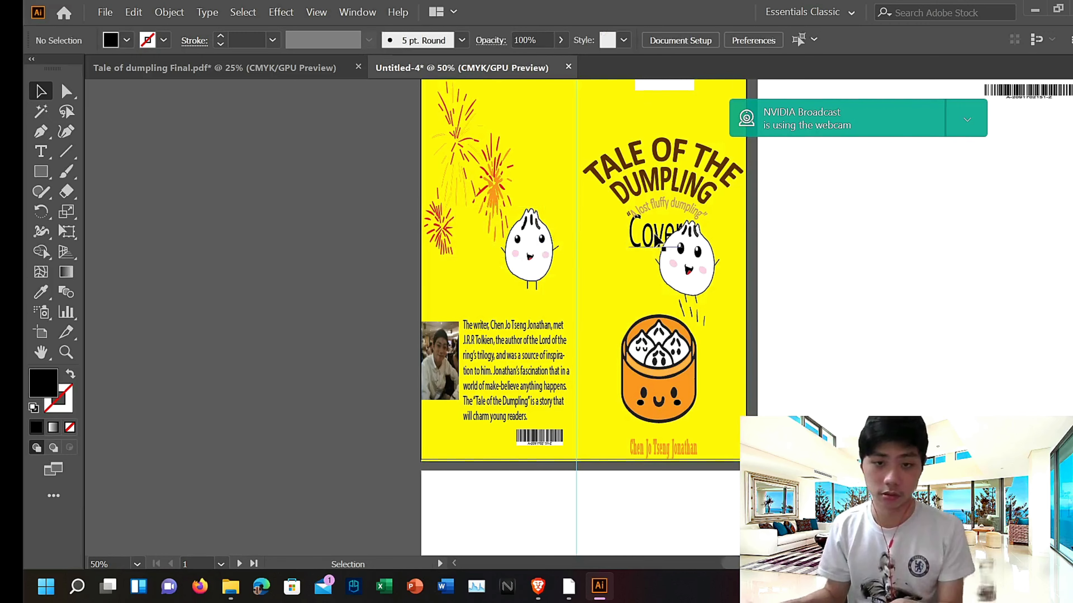
pyautogui.click(655, 240)
pyautogui.press('Delete')
# Step: Delete the stray barcode from the second artboard
pyautogui.scroll(5, 636, 255)
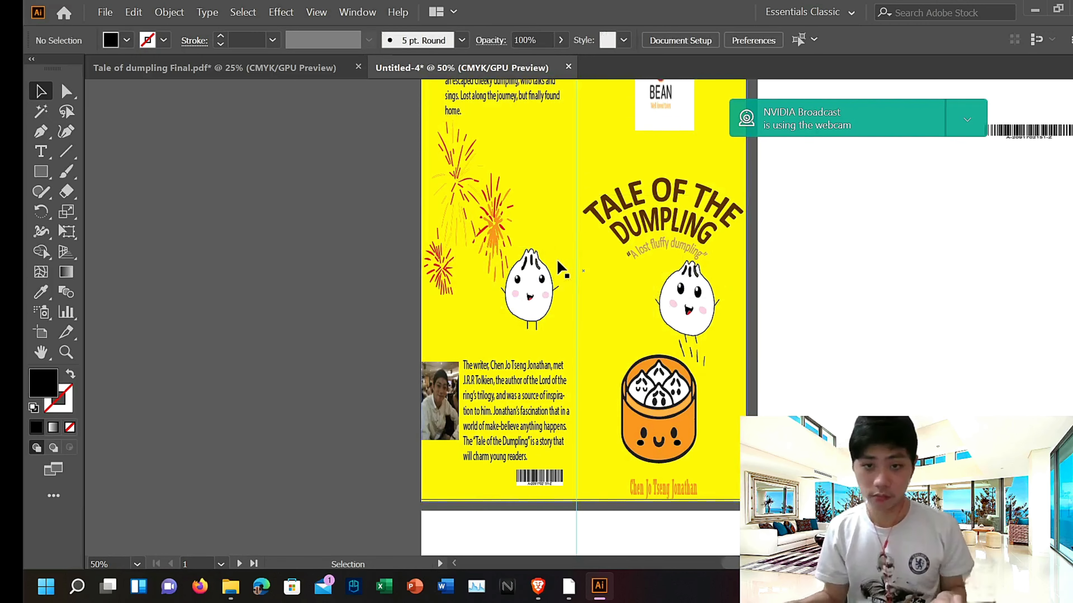
pyautogui.scroll(-5, 604, 239)
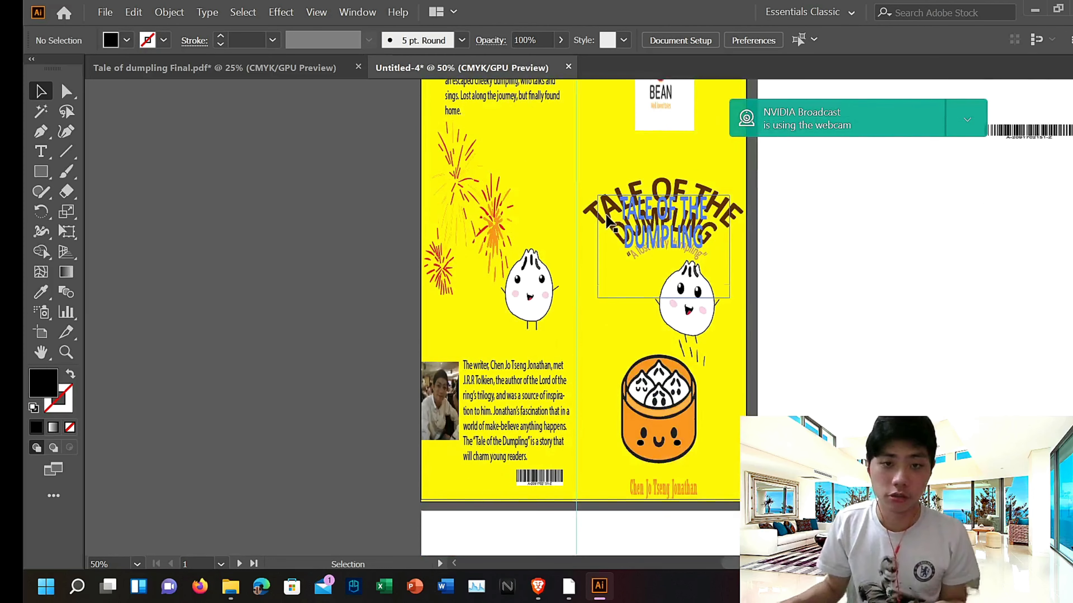
pyautogui.scroll(3, 606, 222)
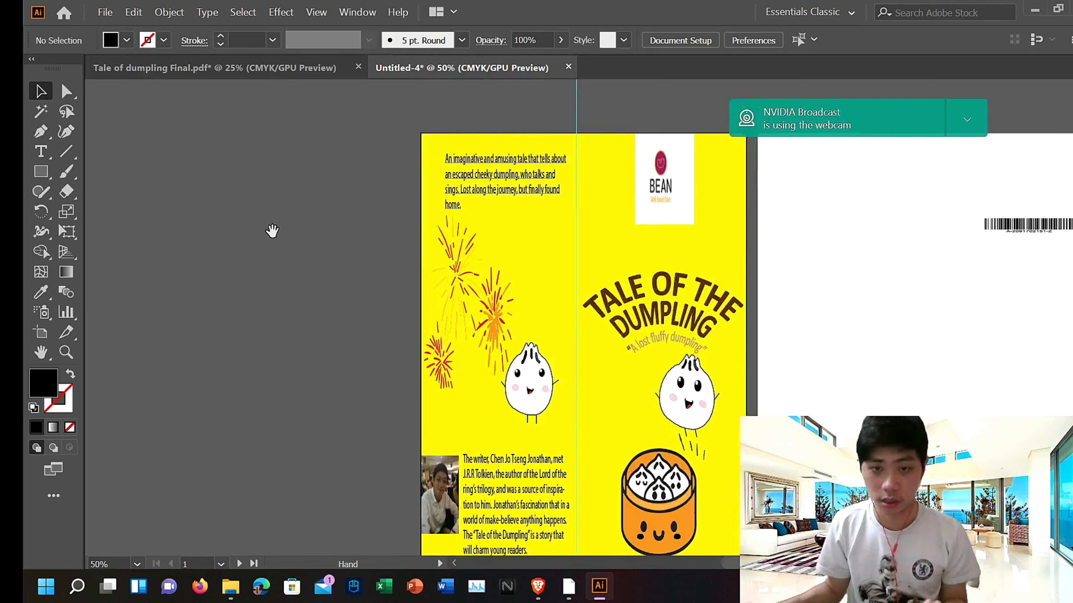
pyautogui.moveTo(273, 230); pyautogui.dragTo(115, 137)
pyautogui.scroll(2, 537, 231)
pyautogui.click(874, 198)
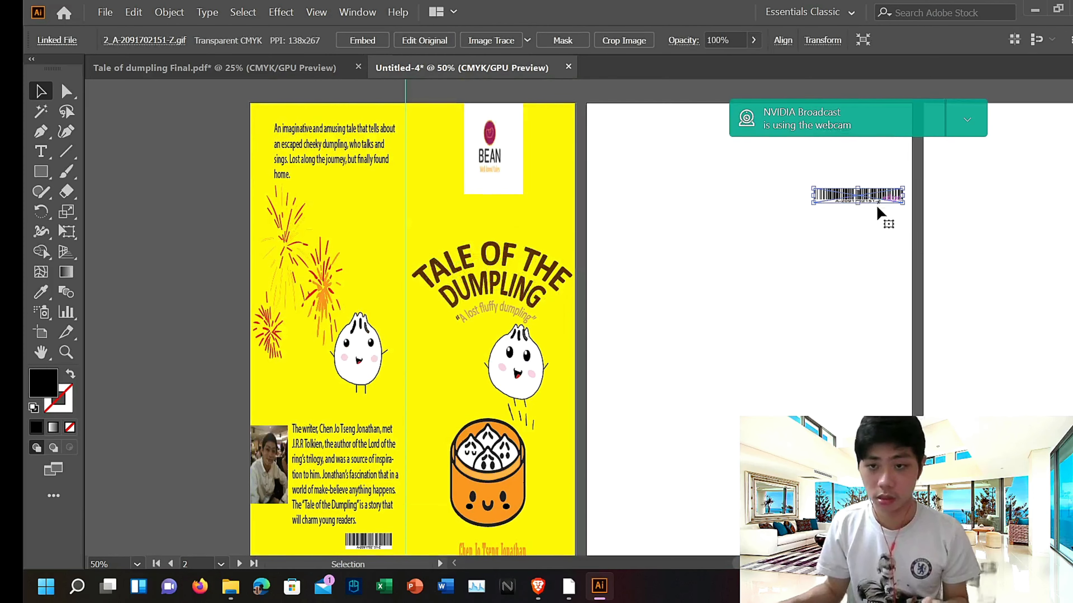
pyautogui.press('Delete')
pyautogui.scroll(2, 399, 153)
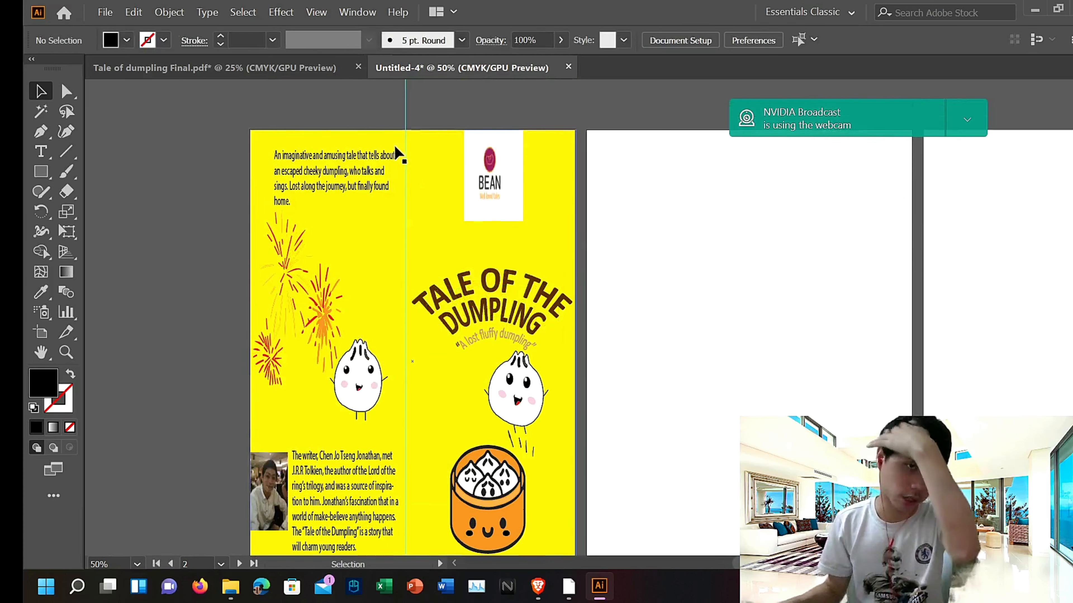
# Step: Select the page 1 and page 10 spread content in the Tale of dumpling Final.pdf document, then return to Untitled-4
pyautogui.click(354, 69)
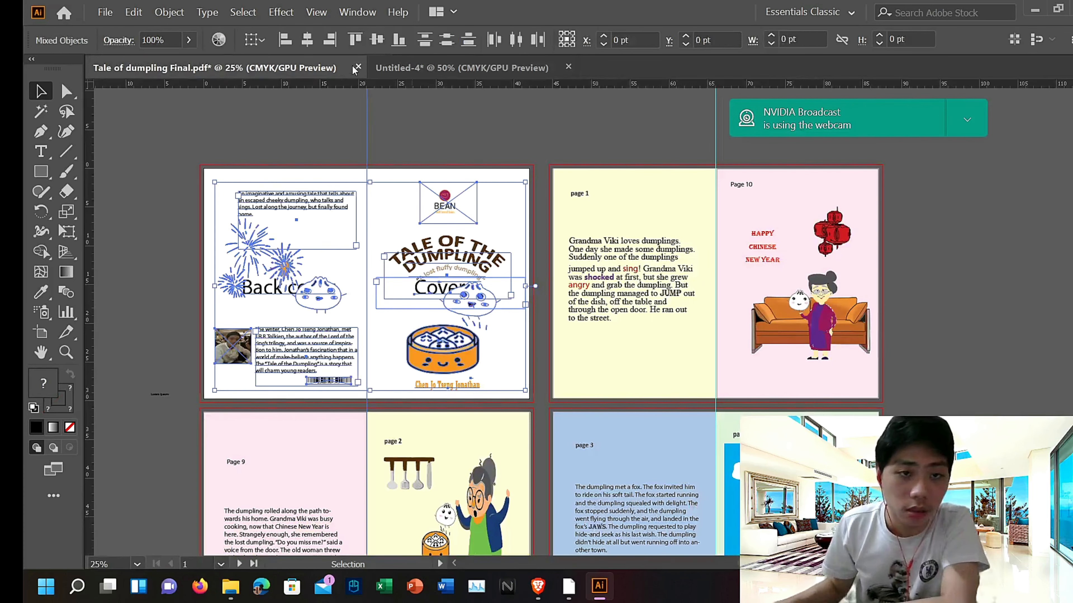
pyautogui.scroll(2, 700, 305)
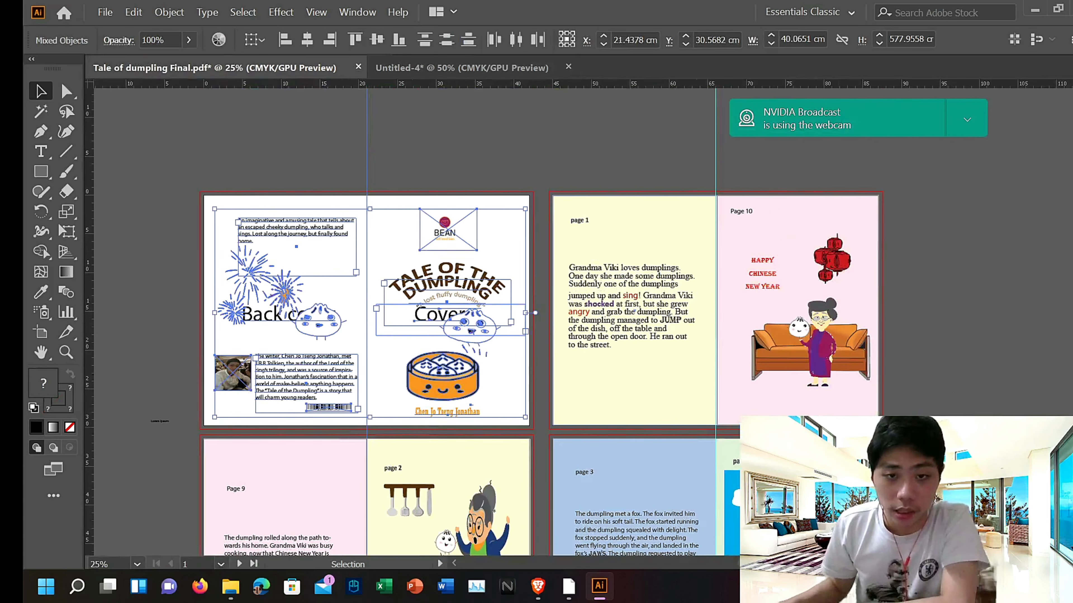
pyautogui.click(583, 163)
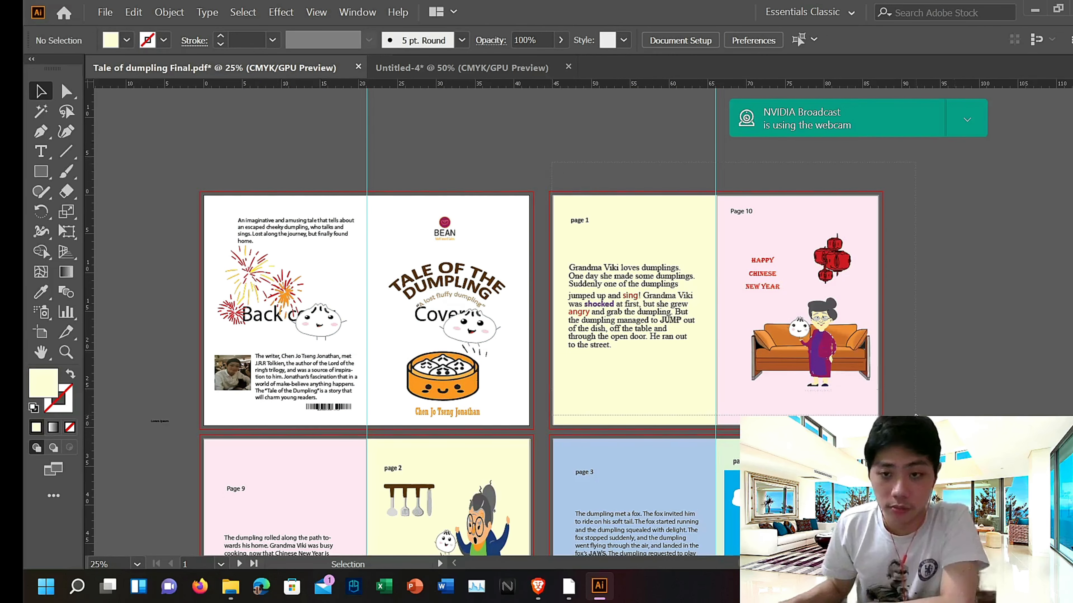
pyautogui.moveTo(551, 162); pyautogui.dragTo(907, 427)
pyautogui.click(414, 69)
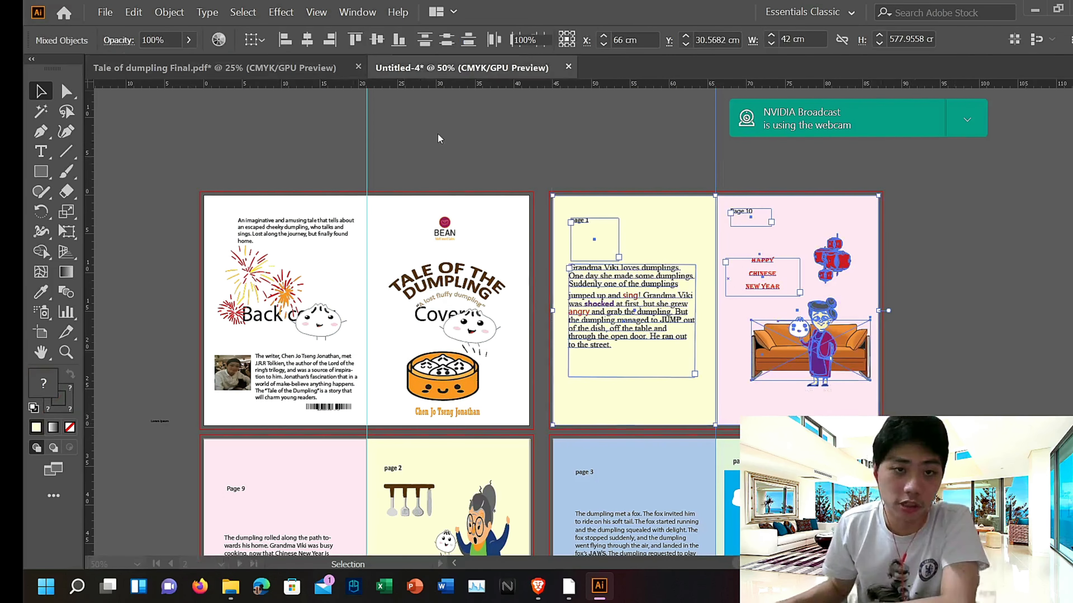
# Step: Scroll over the Untitled-4 artboards and zoom out to review all six
pyautogui.scroll(-4, 837, 342)
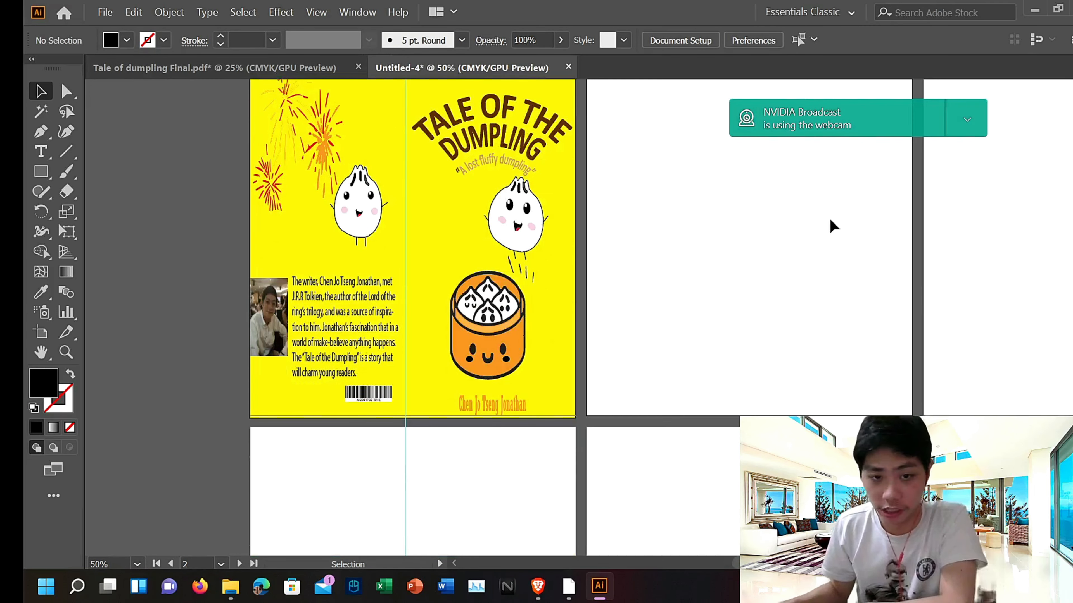
pyautogui.scroll(-5, 828, 226)
pyautogui.scroll(1, 809, 402)
pyautogui.scroll(-6, 810, 402)
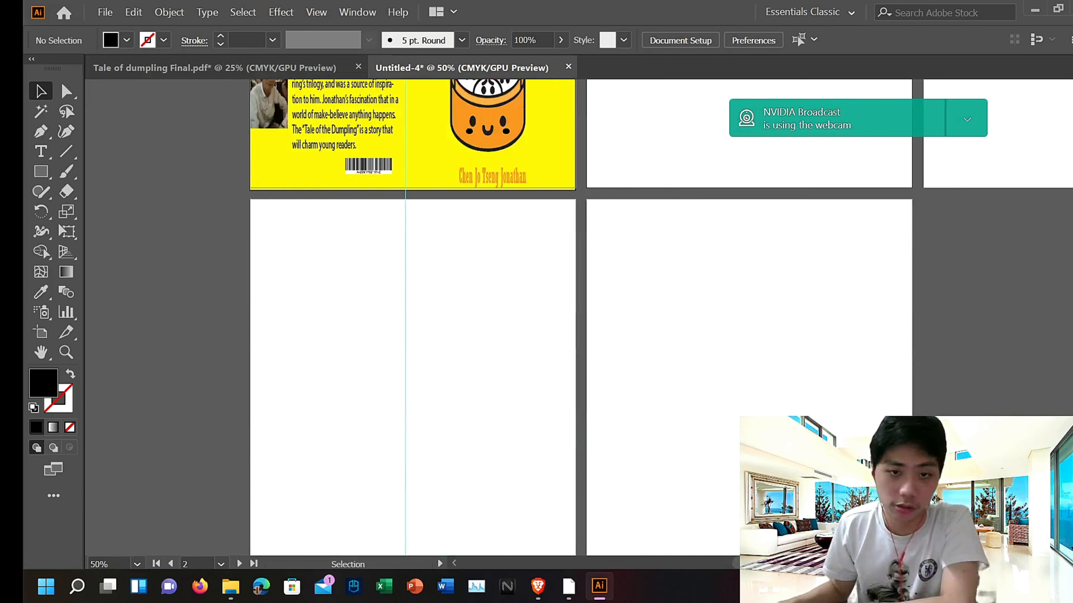
pyautogui.scroll(5, 689, 299)
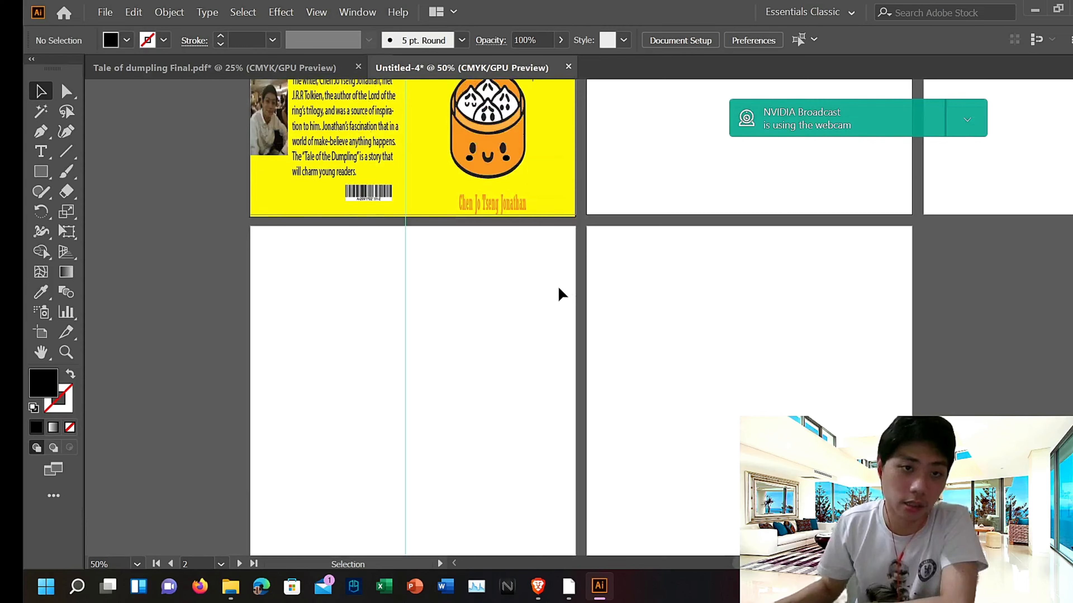
pyautogui.moveTo(989, 388); pyautogui.dragTo(841, 600)
pyautogui.moveTo(749, 169); pyautogui.dragTo(764, 216)
pyautogui.hotkey('ctrl', '-')
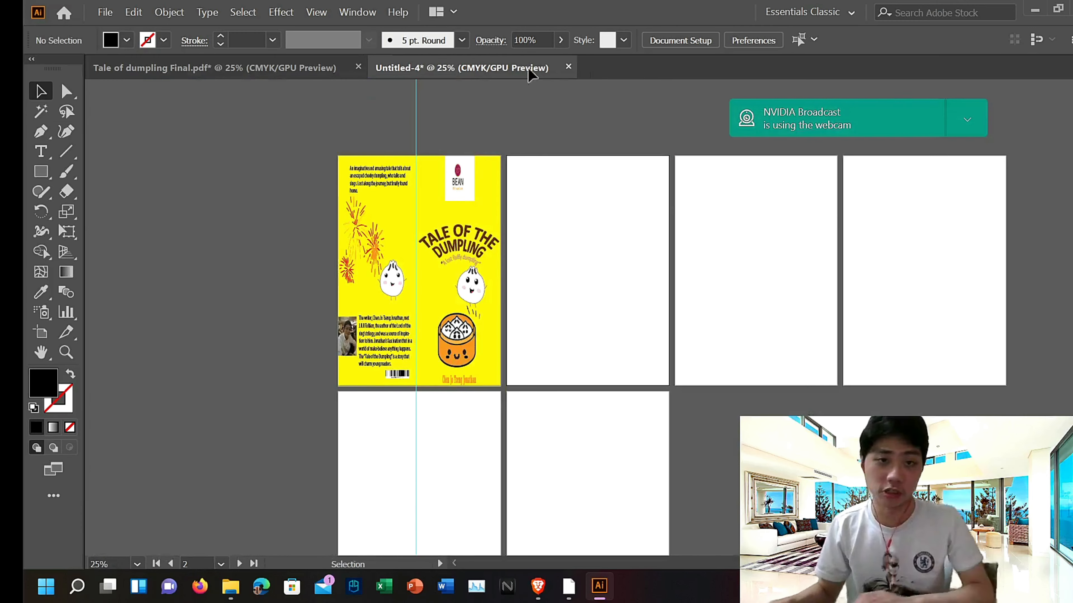
# Step: Save a copy of Untitled-4 to the Desktop as an Adobe PDF using the High Quality Print preset
pyautogui.click(105, 11)
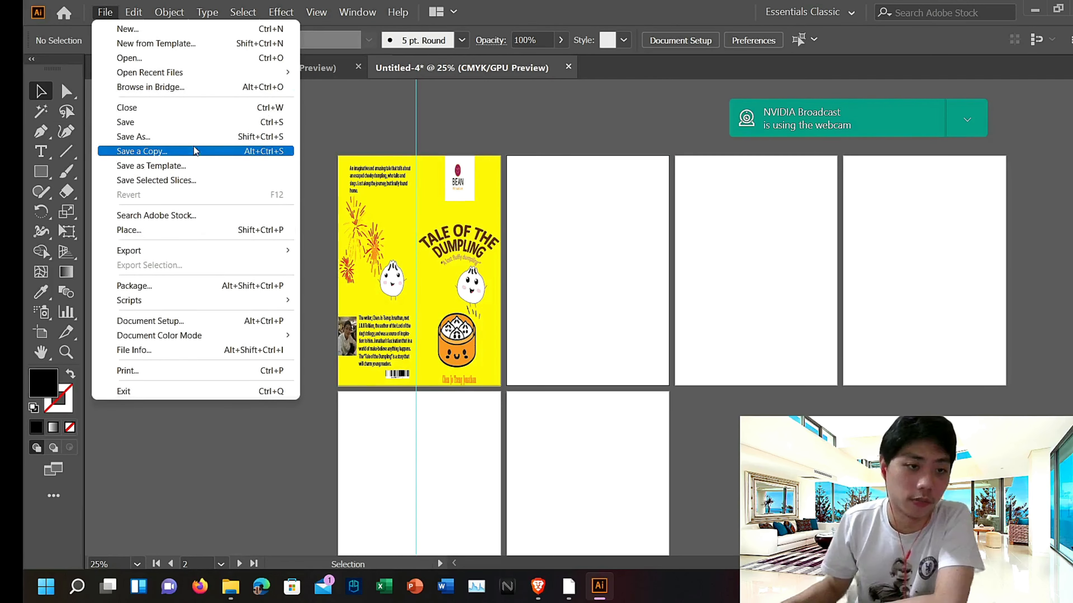
pyautogui.click(192, 135)
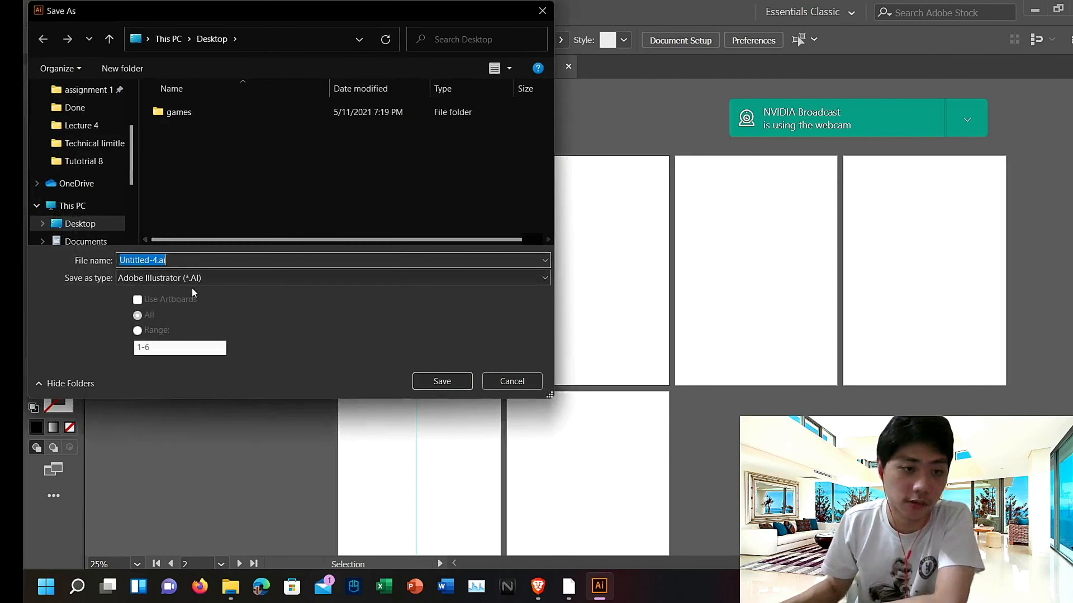
pyautogui.click(192, 278)
pyautogui.click(203, 300)
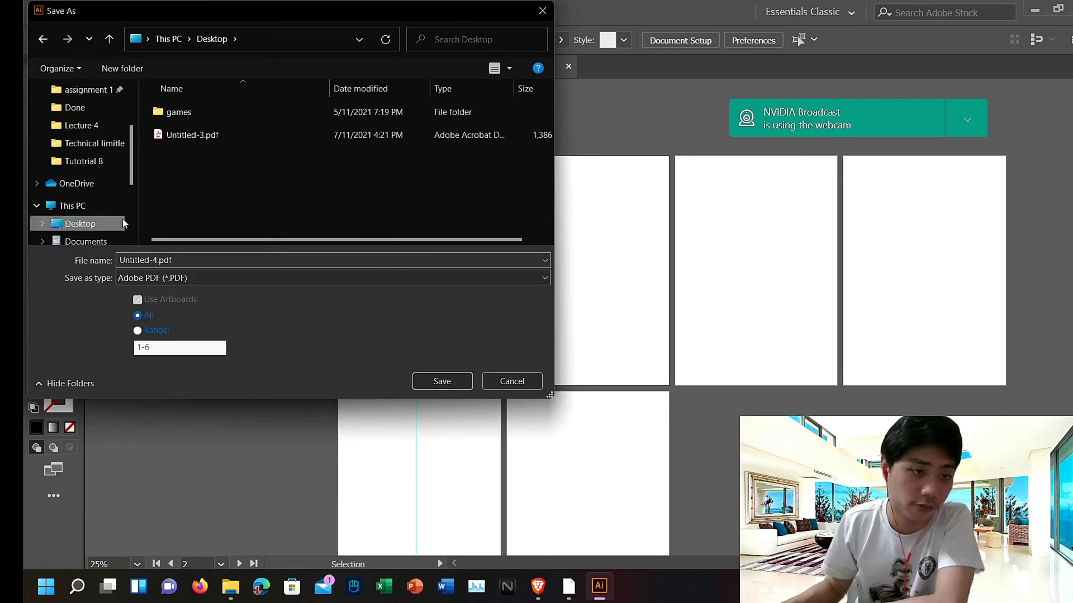
pyautogui.click(442, 381)
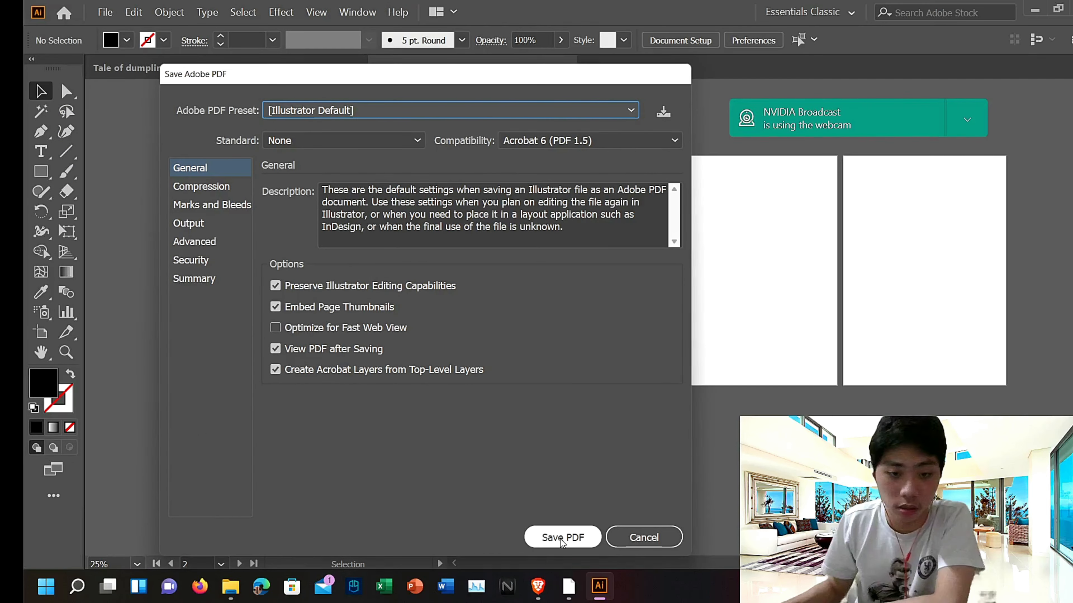
pyautogui.click(505, 120)
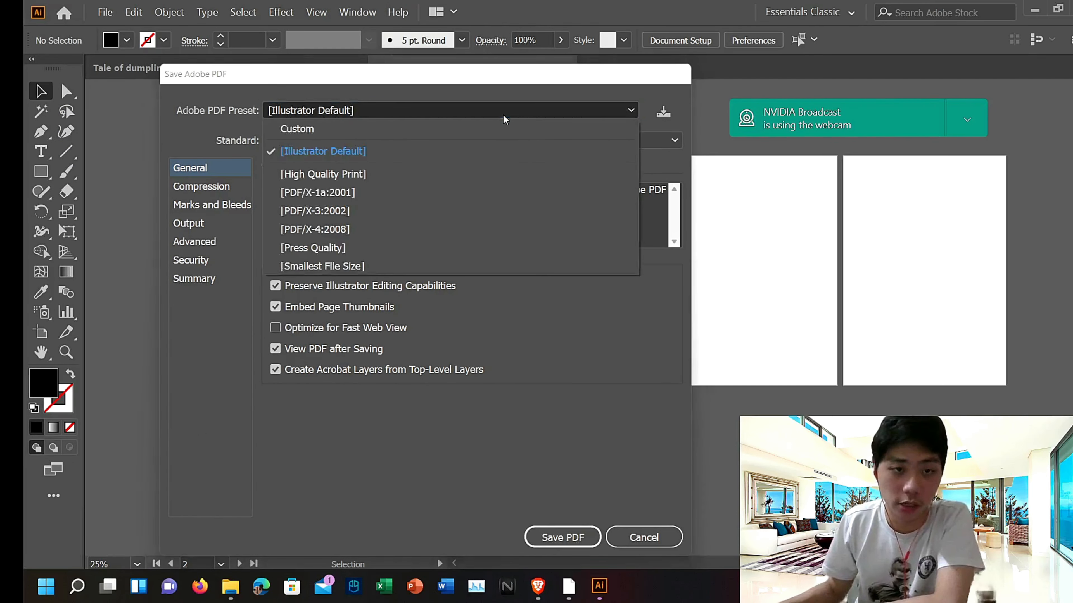
pyautogui.click(386, 177)
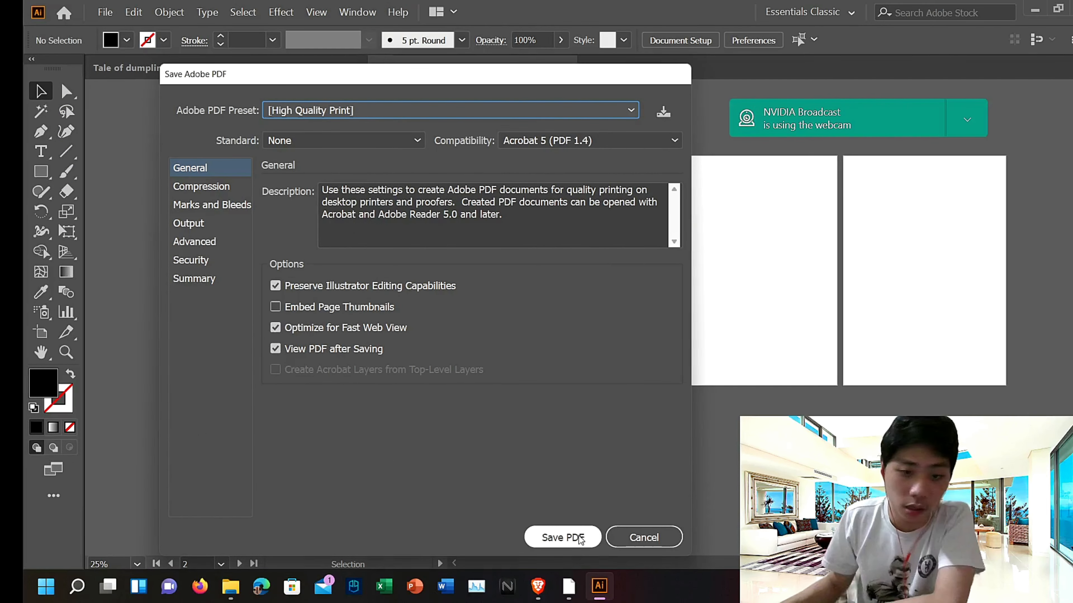
pyautogui.click(563, 537)
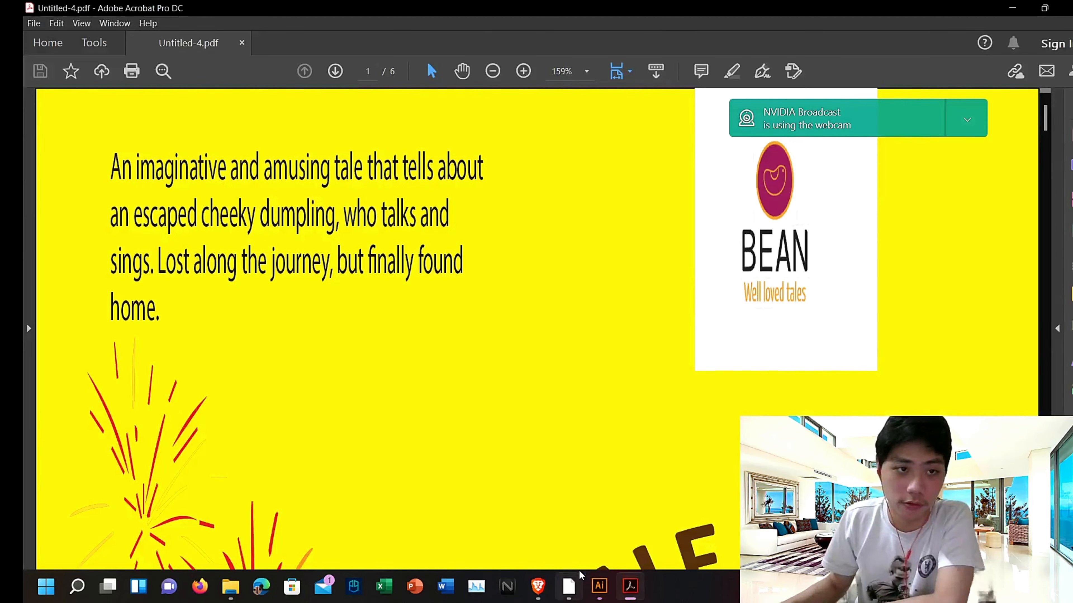
# Step: Scroll through and zoom out on the saved Untitled-4.pdf pages in Acrobat to review the cover spread
pyautogui.scroll(-15, 276, 287)
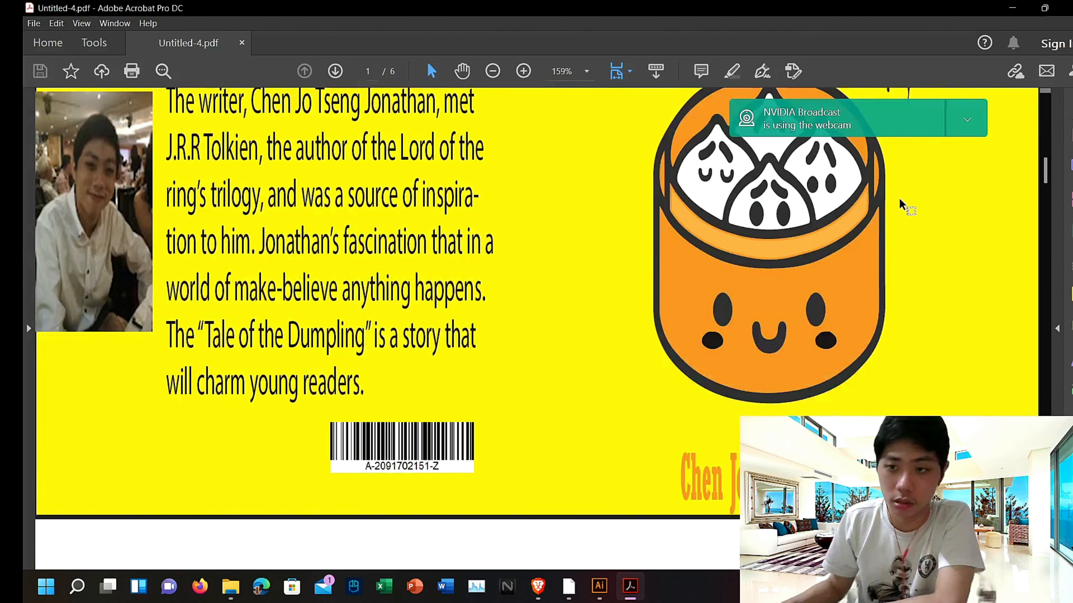
pyautogui.scroll(4, 1021, 173)
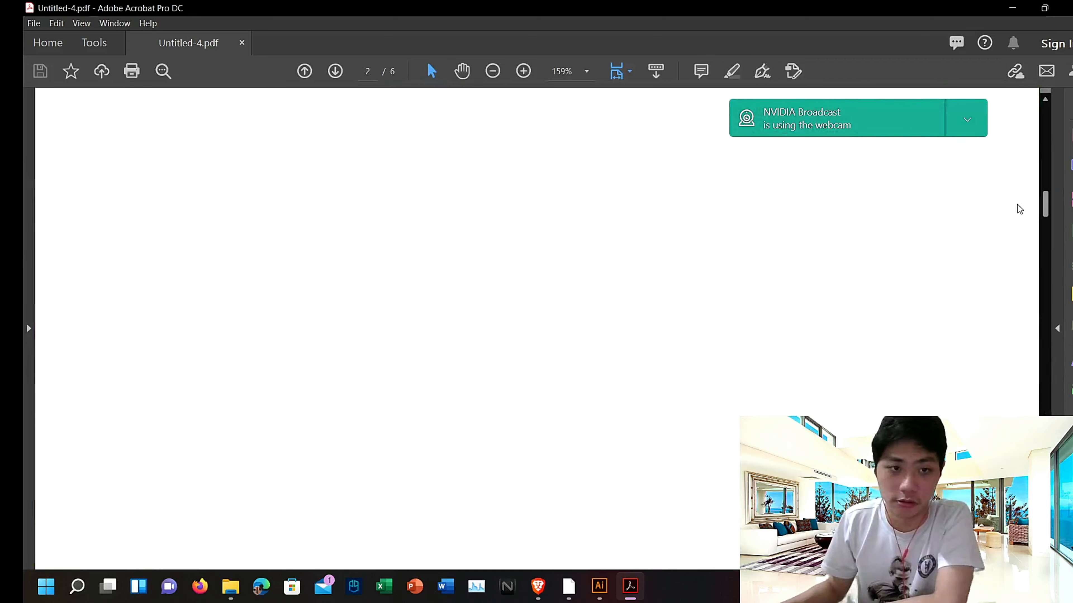
pyautogui.scroll(-20, 1015, 166)
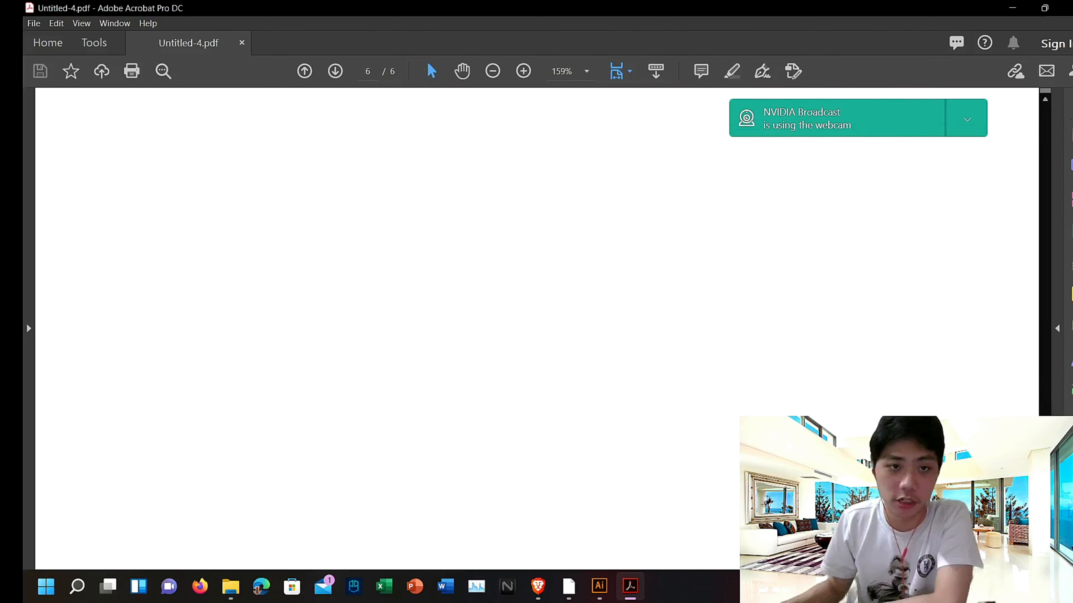
pyautogui.moveTo(971, 511); pyautogui.dragTo(954, 144)
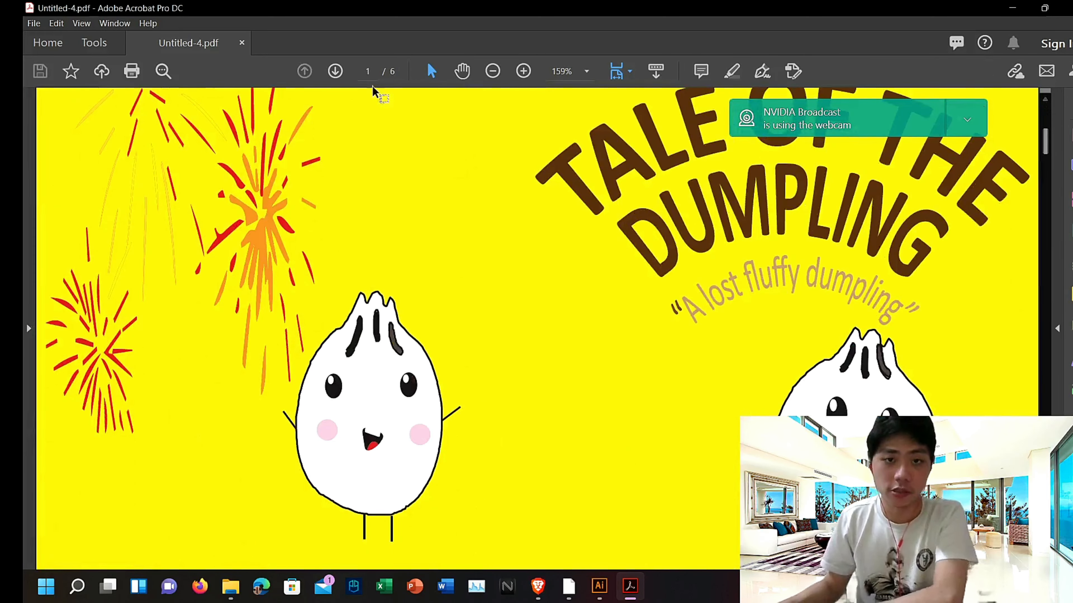
pyautogui.click(493, 71)
pyautogui.click(492, 72)
pyautogui.click(492, 72)
pyautogui.click(492, 71)
pyautogui.click(492, 71)
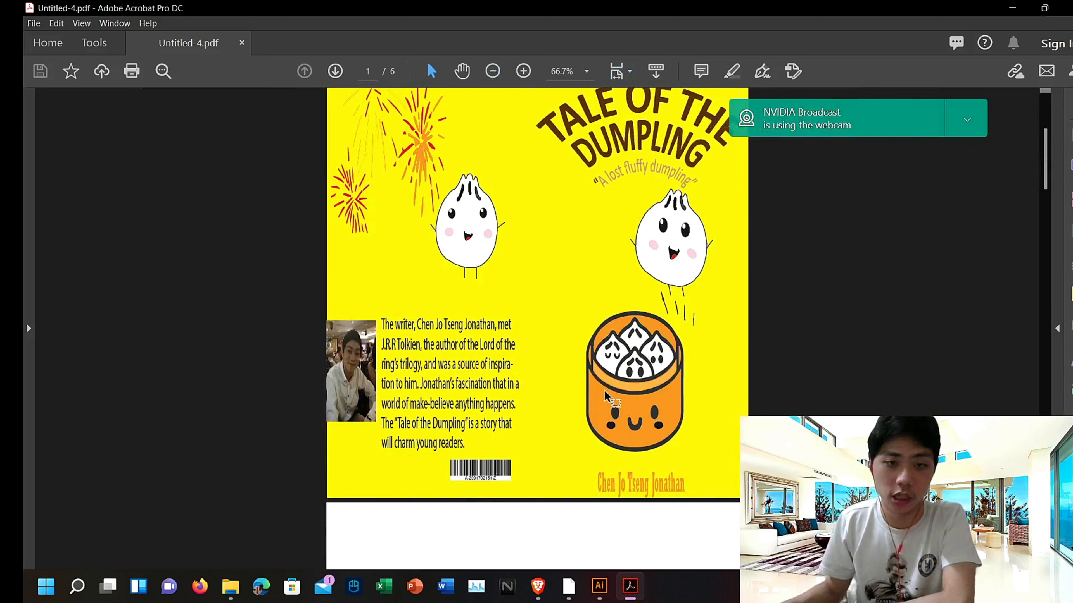
pyautogui.scroll(4, 606, 390)
pyautogui.scroll(-8, 606, 395)
pyautogui.scroll(6, 608, 395)
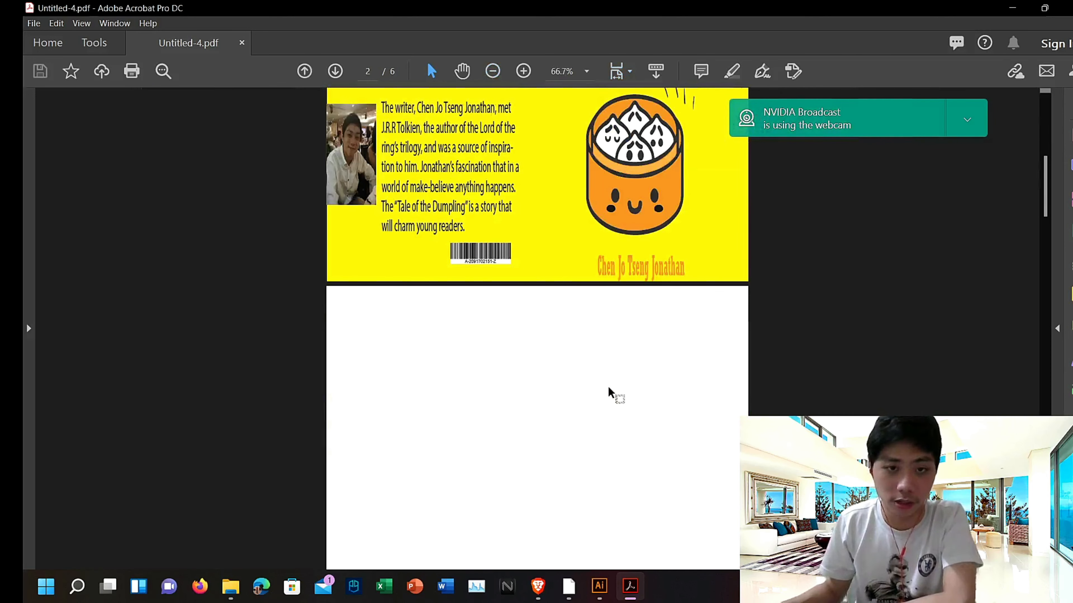
pyautogui.scroll(2, 608, 389)
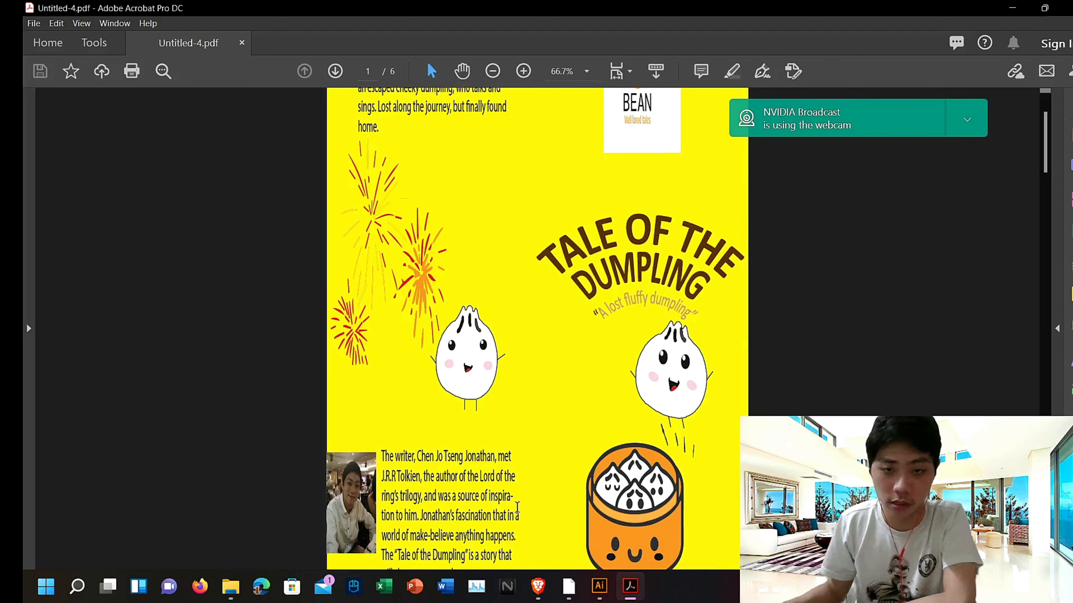
pyautogui.scroll(-10, 637, 271)
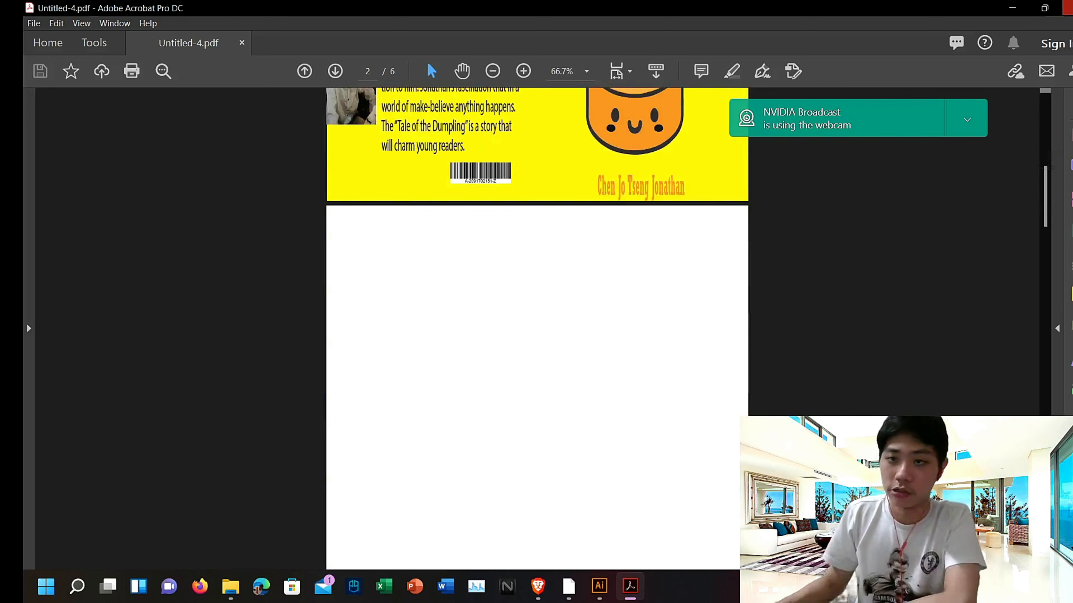
# Step: Close Acrobat and the Untitled-4 document, returning to the Tale of dumpling Final.pdf document
pyautogui.click(1070, 5)
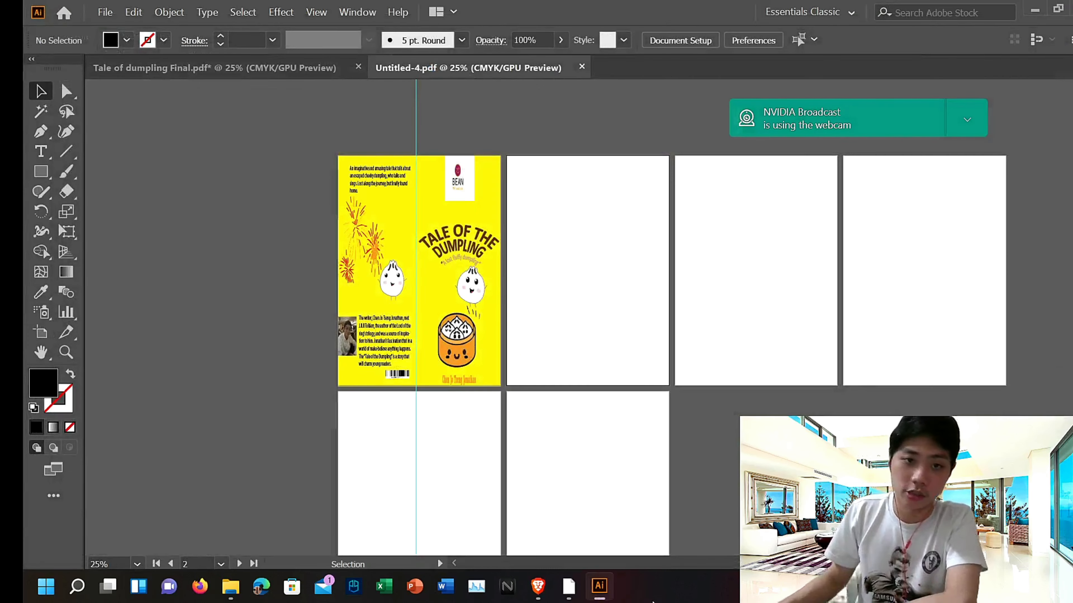
pyautogui.click(582, 67)
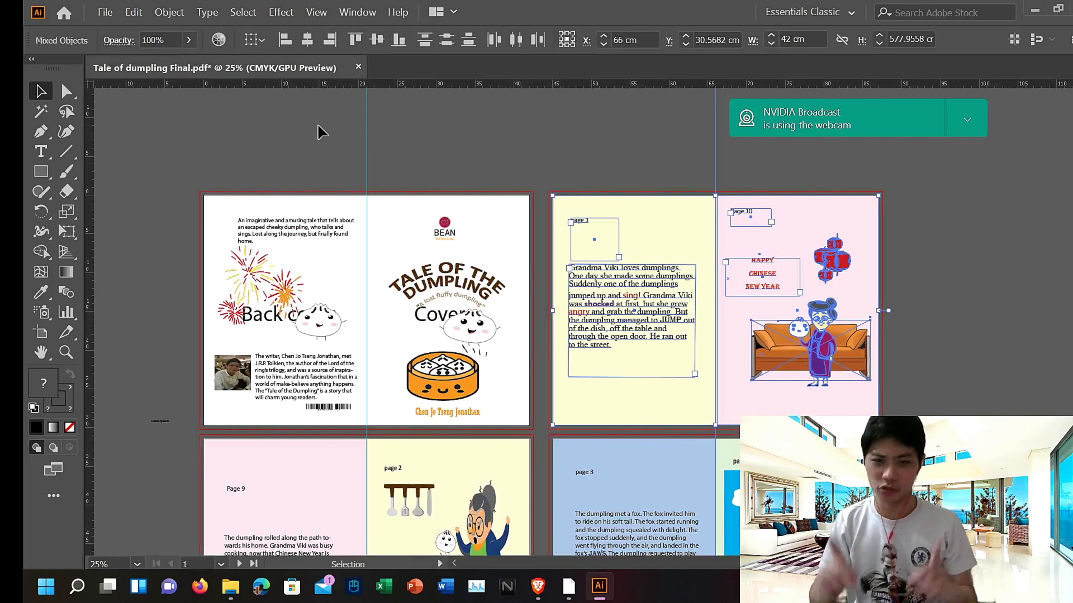